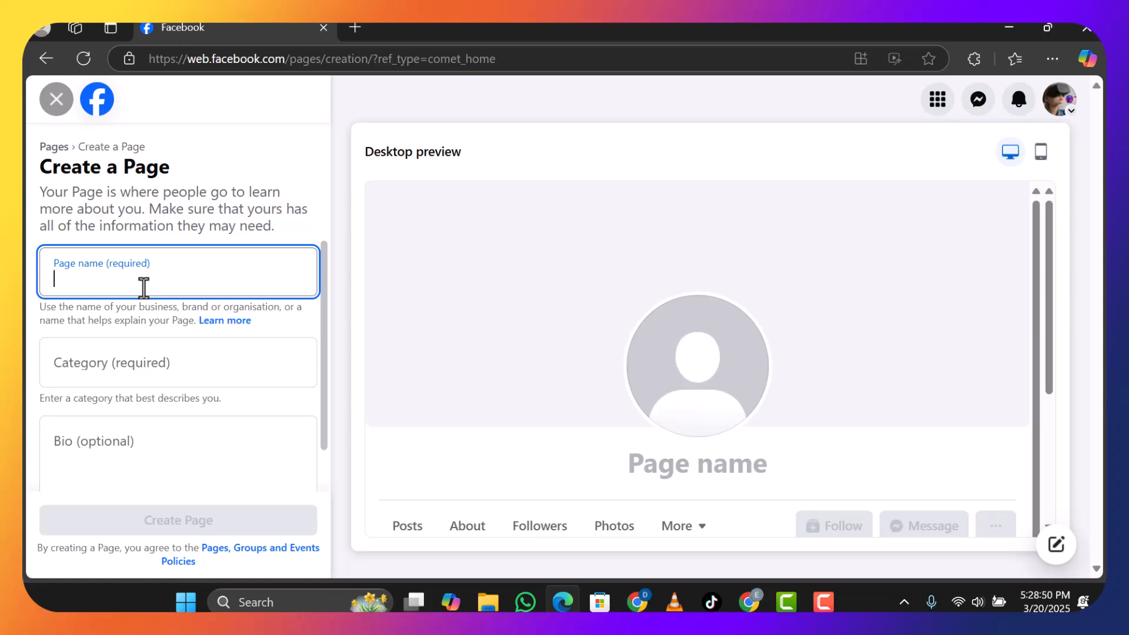
# Enter George Digitals as the new page's name.
pyautogui.write('Ge')
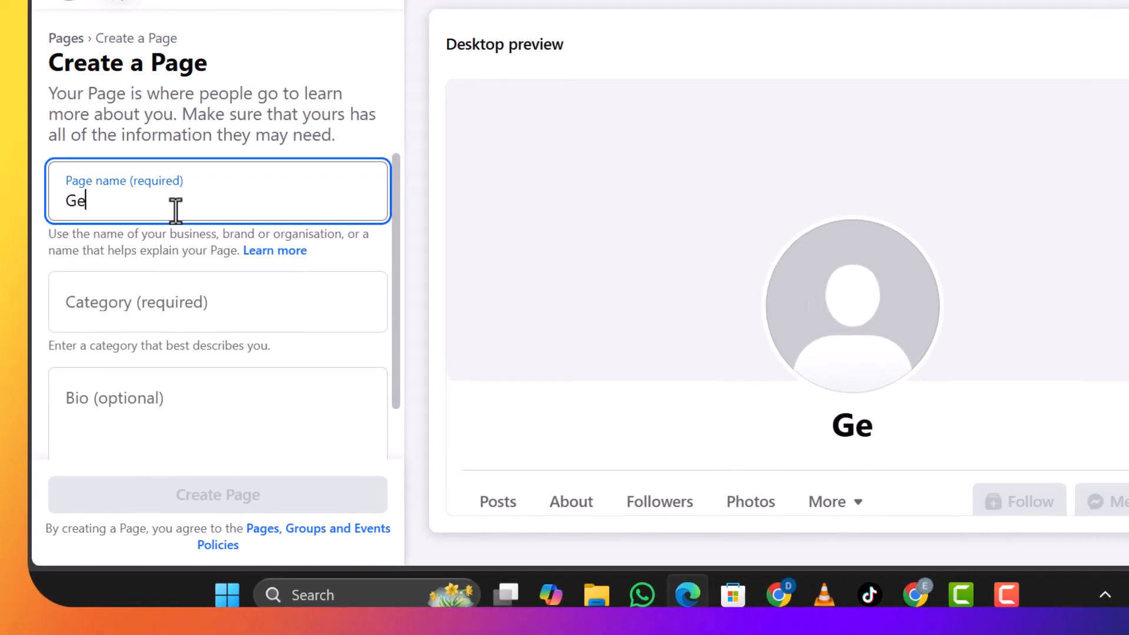
pyautogui.write('orge ')
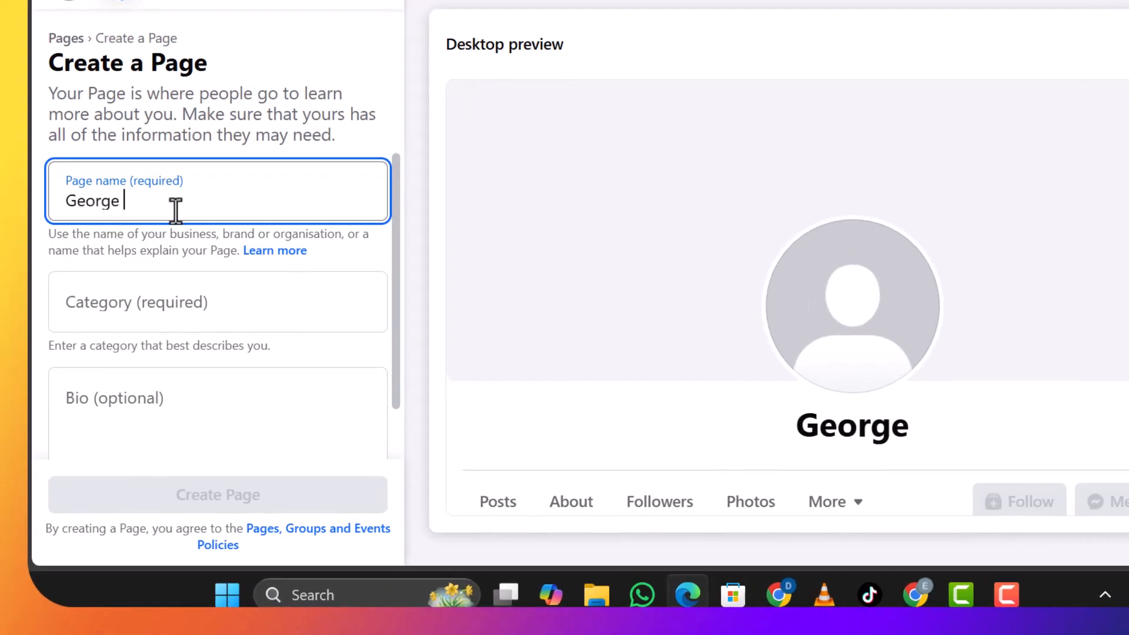
pyautogui.write('Digitals')
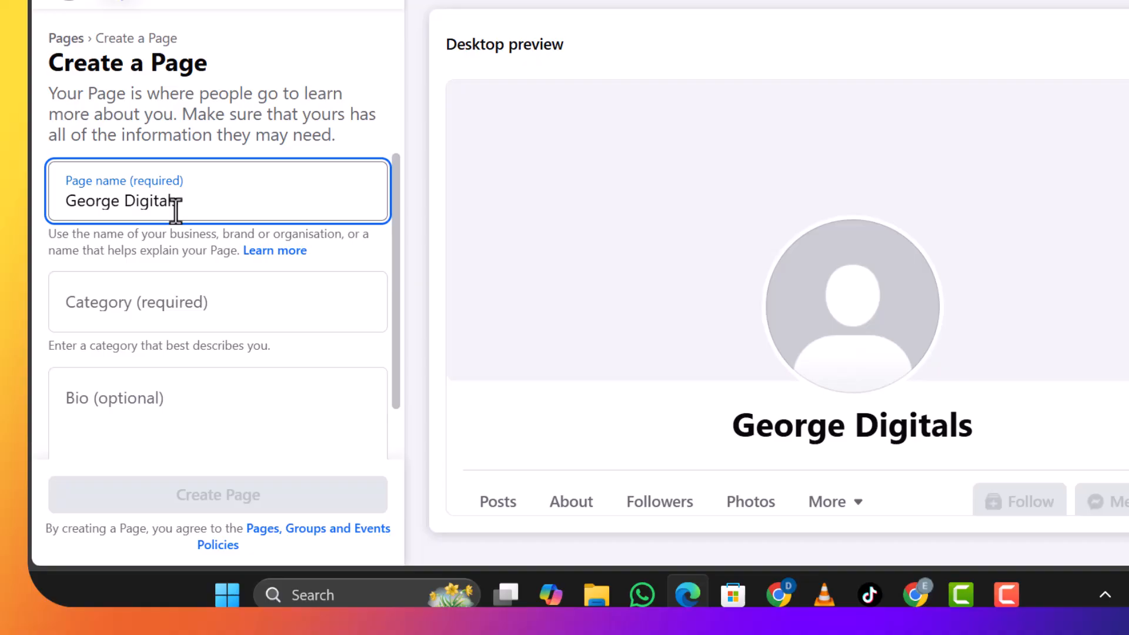
# Set the page categories to Social media agency and Digital creator by searching for digital.
pyautogui.click(153, 309)
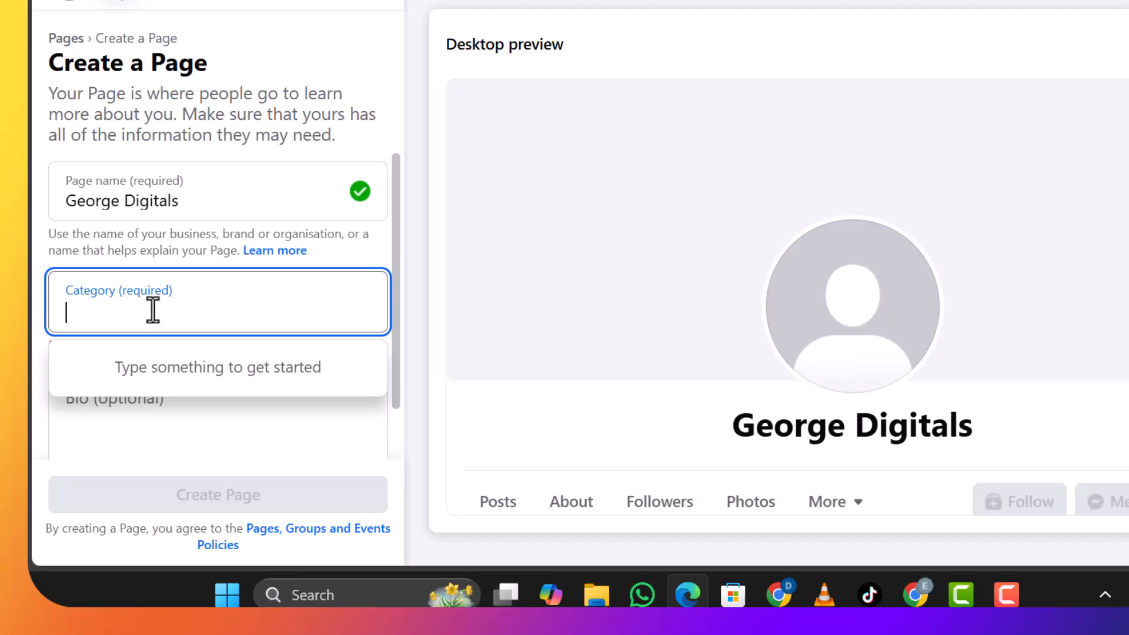
pyautogui.write('d')
pyautogui.write('igit')
pyautogui.press('BackSpace')
pyautogui.write('ital')
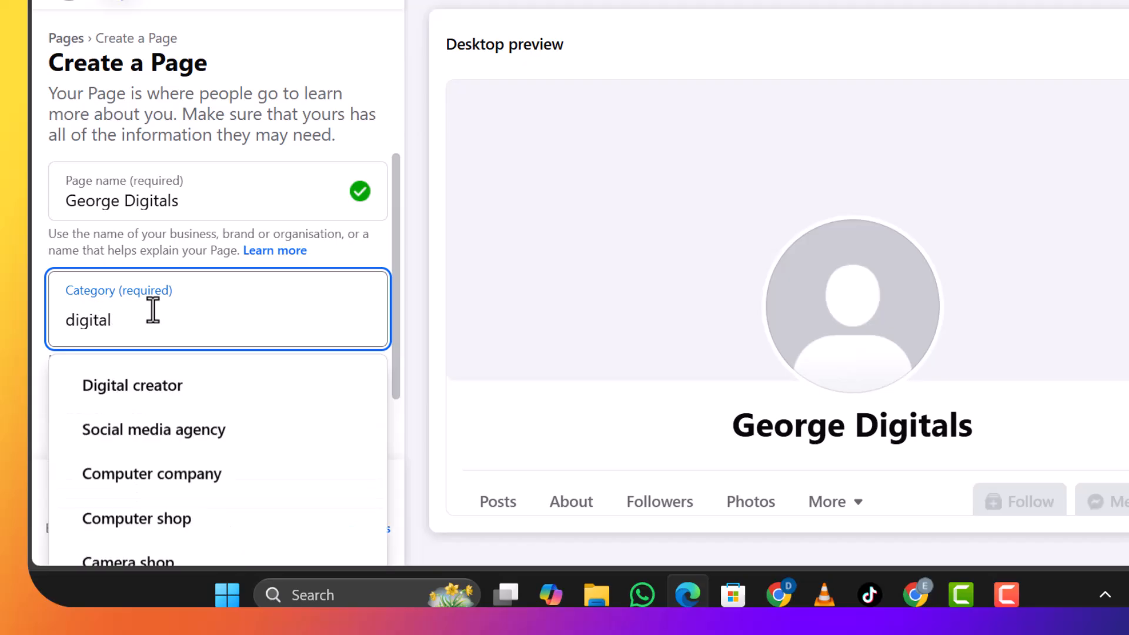
pyautogui.click(171, 449)
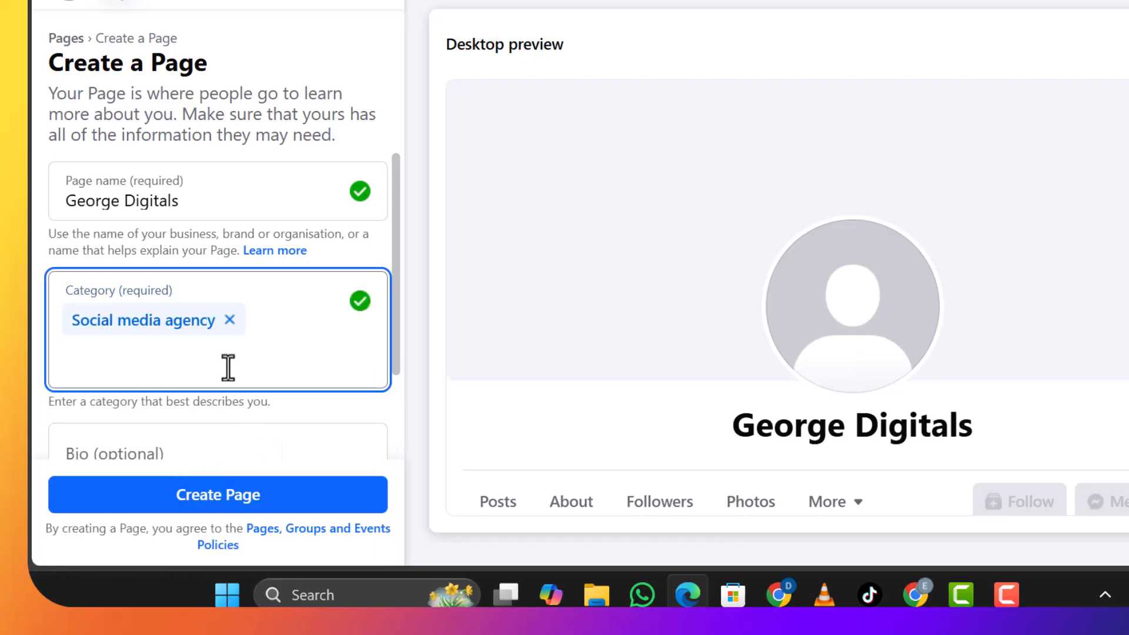
pyautogui.write('digit')
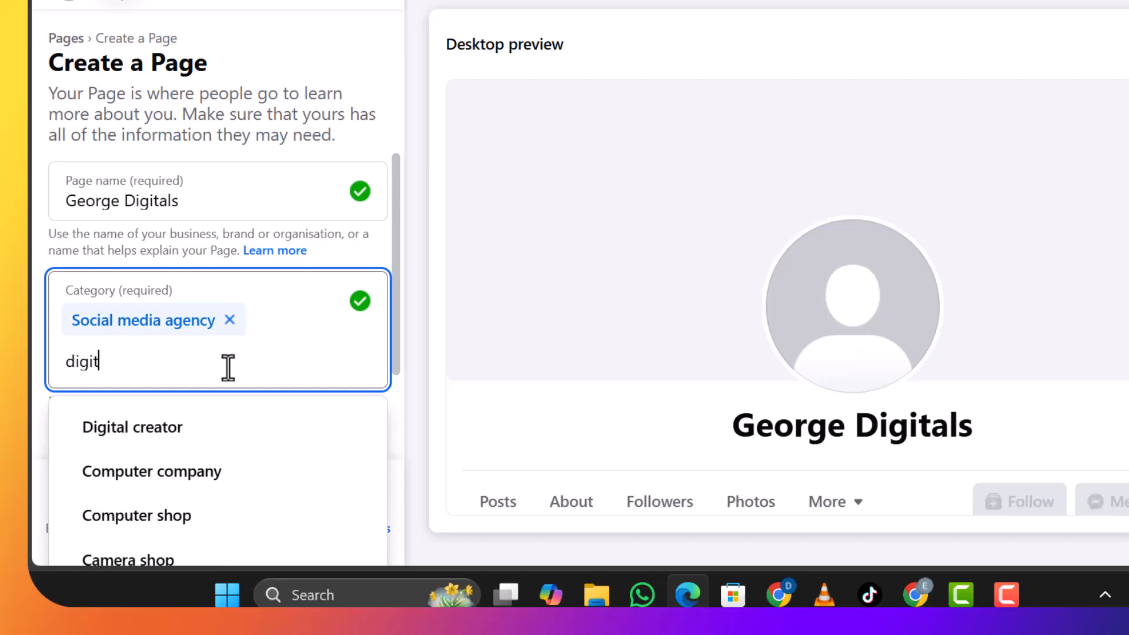
pyautogui.click(217, 446)
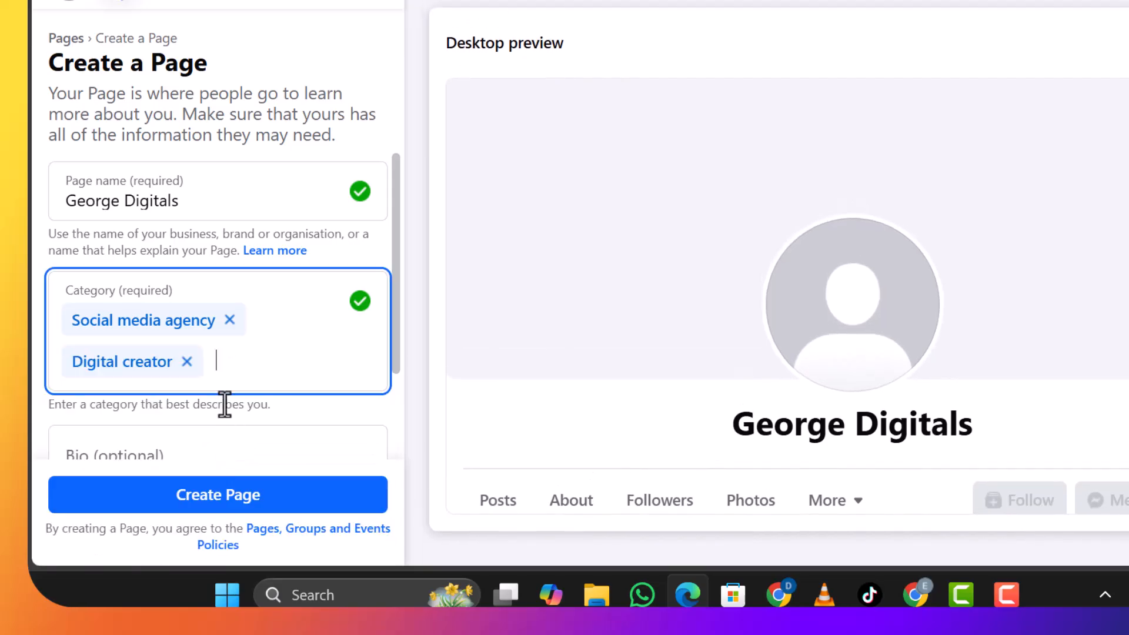
# Paste the prepared bio text into the bio field and create the page.
pyautogui.scroll(-2, 255, 454)
pyautogui.click(247, 355)
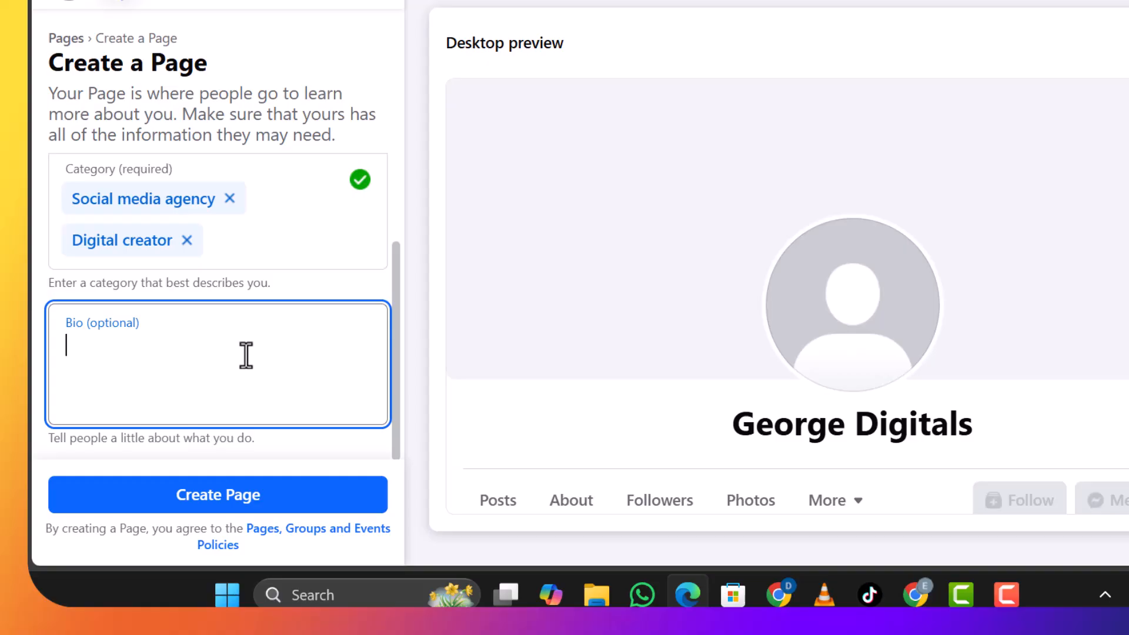
pyautogui.write("George Digitals is your go-to partner for powerful social media marketing solutions. We specialize in crafting data-driven strategies to boost your brand's presence, engage your audience, and drive real results.")
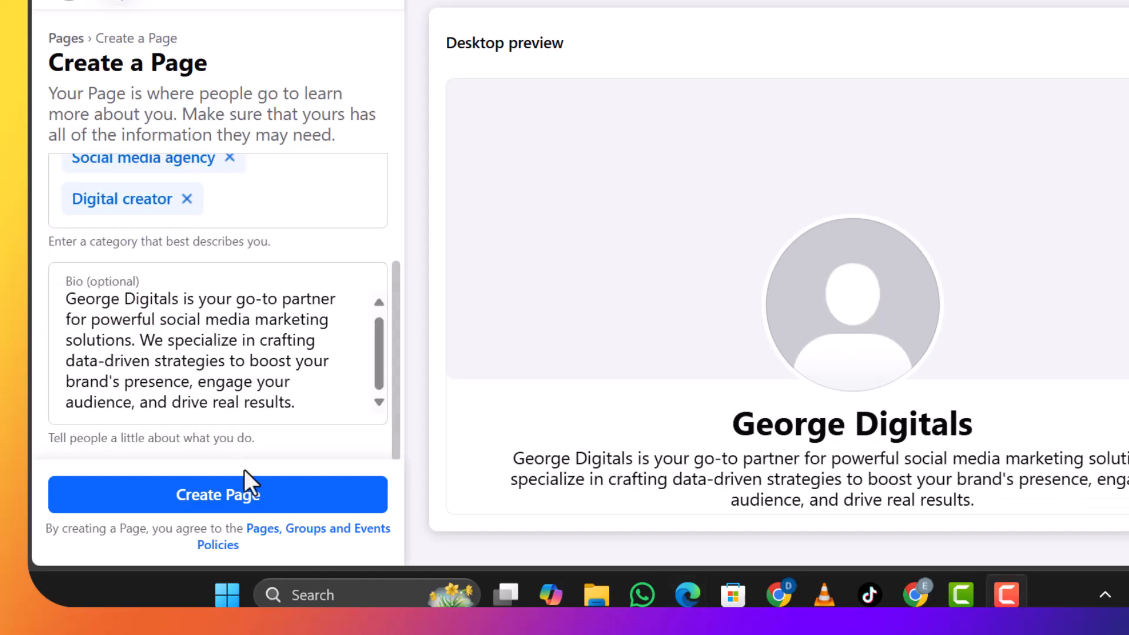
pyautogui.click(240, 493)
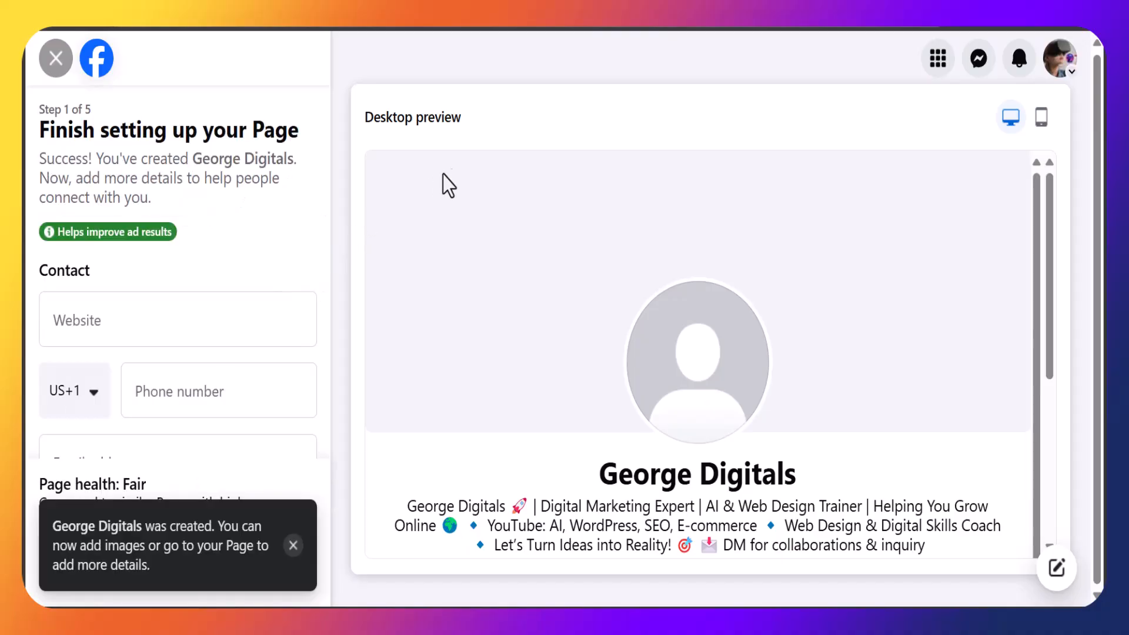
# Scroll through the contact, location and hours fields of the page setup form.
pyautogui.scroll(-1, 318, 335)
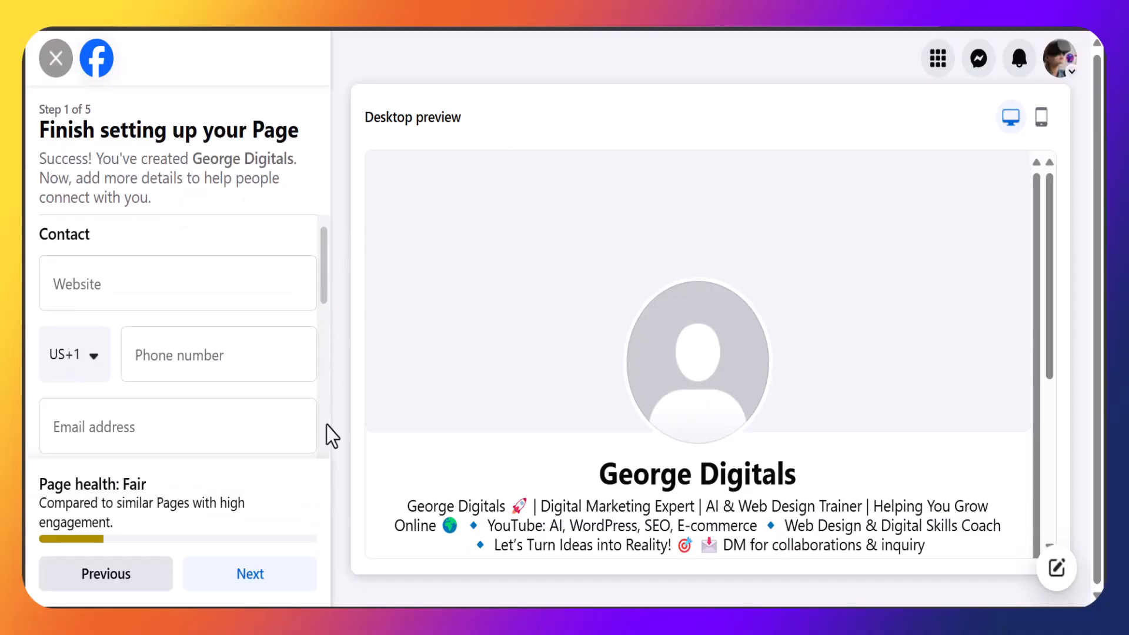
pyautogui.scroll(1, 326, 425)
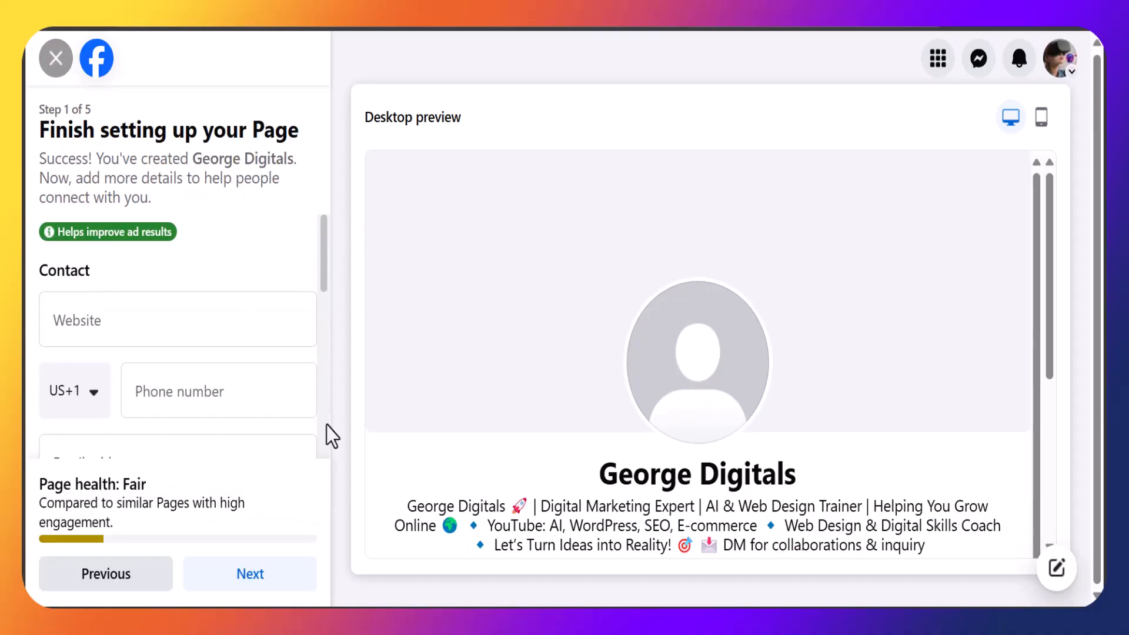
pyautogui.click(209, 322)
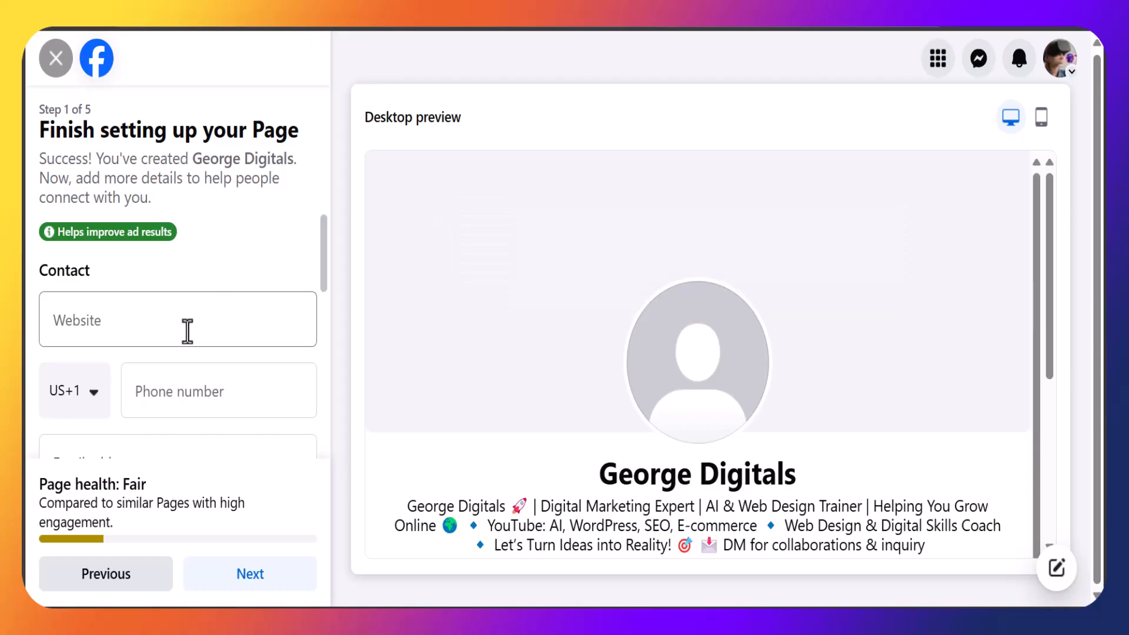
pyautogui.scroll(-1, 175, 328)
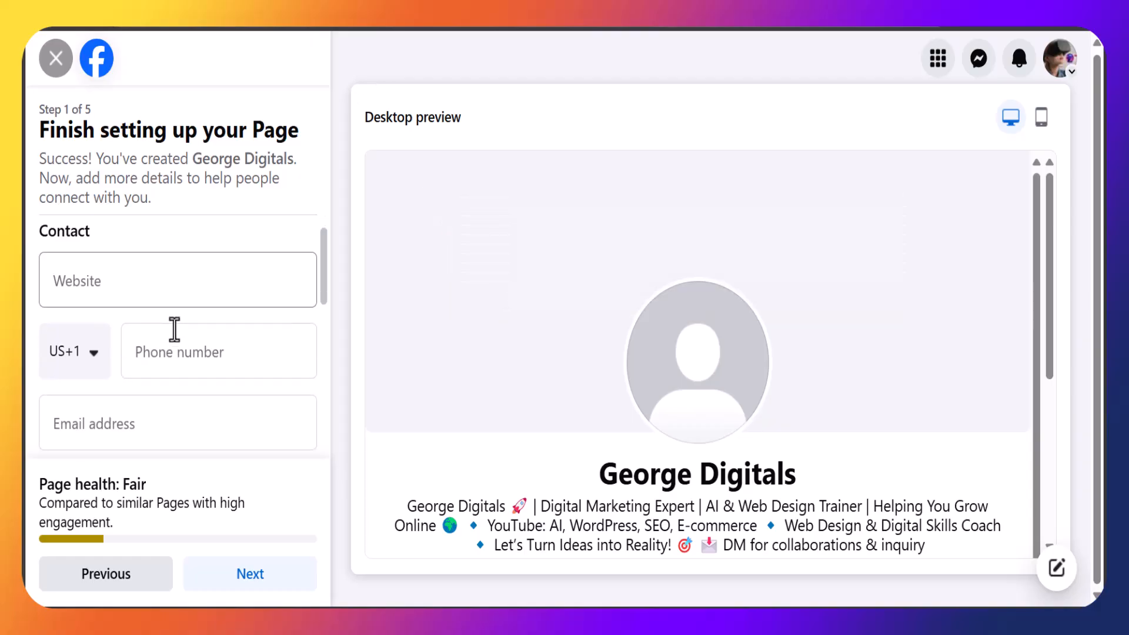
pyautogui.scroll(-1, 175, 330)
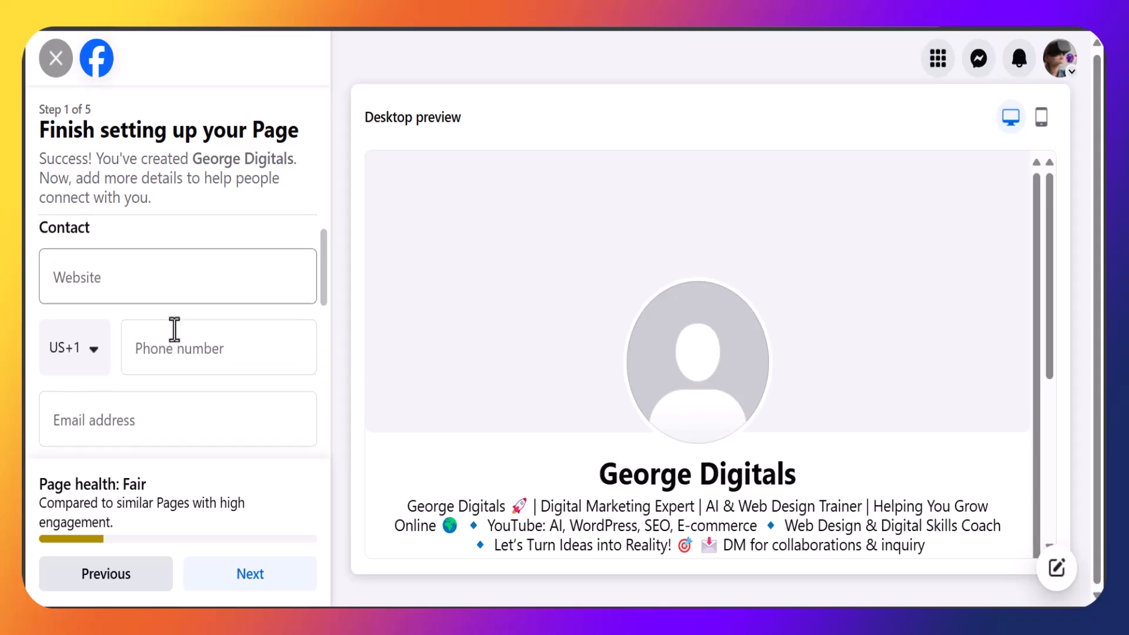
pyautogui.scroll(-2, 92, 330)
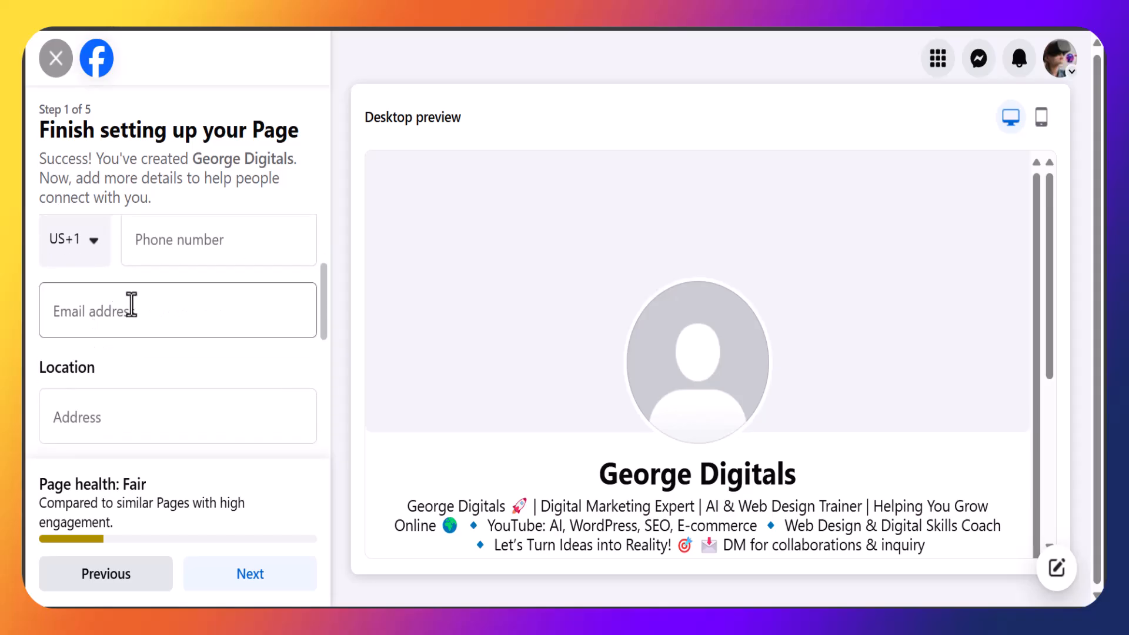
pyautogui.scroll(-3, 131, 305)
pyautogui.scroll(-4, 134, 294)
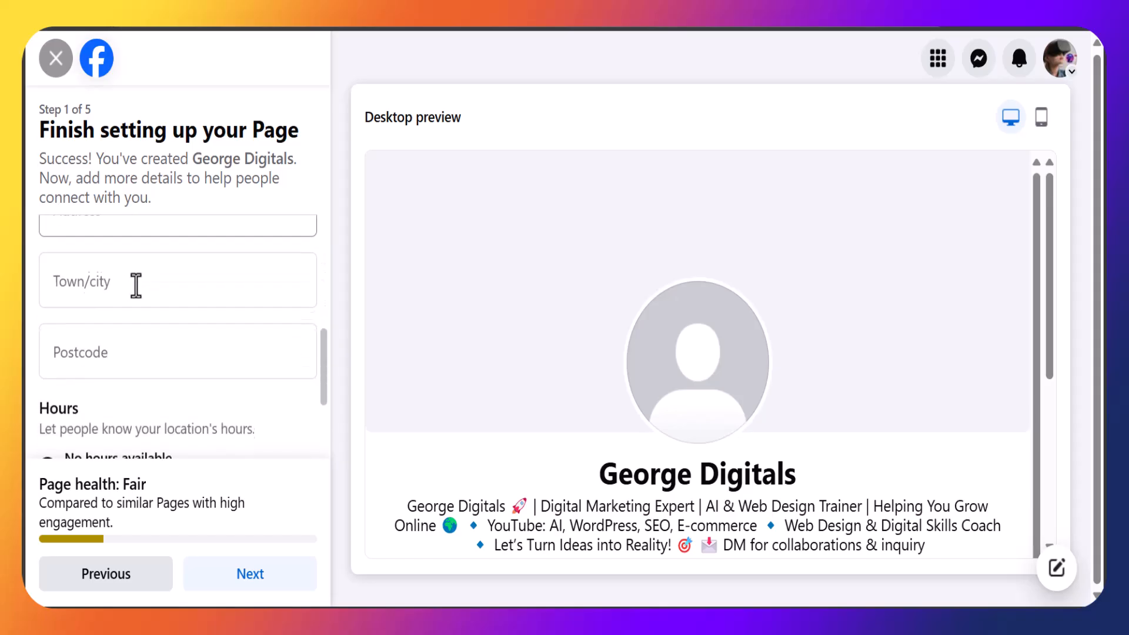
pyautogui.scroll(-2, 136, 286)
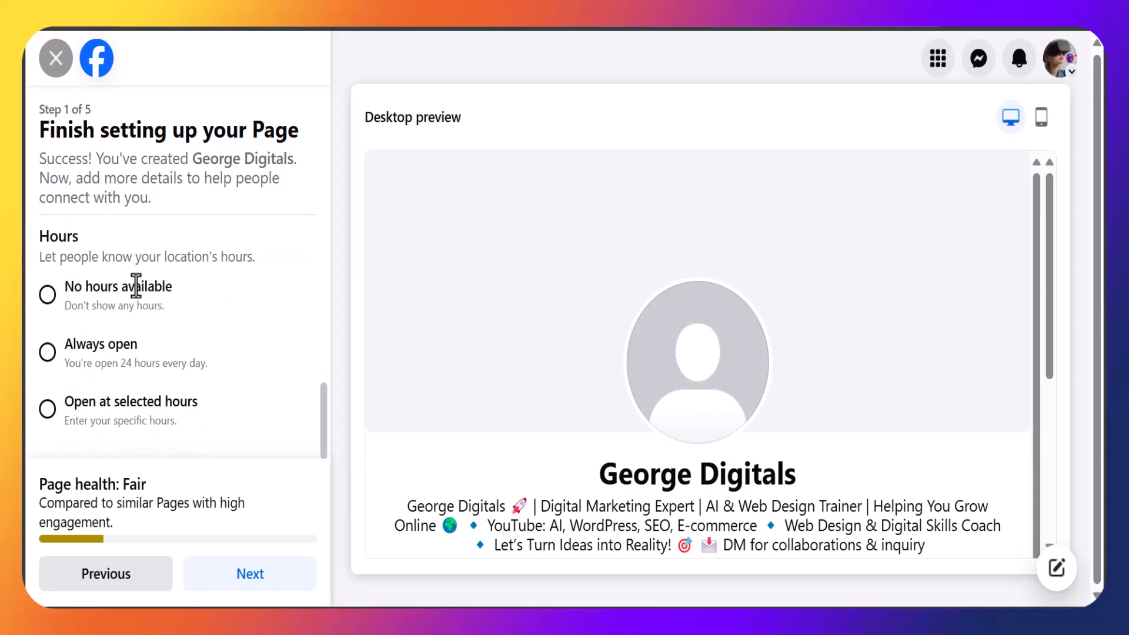
pyautogui.scroll(6, 136, 287)
pyautogui.click(130, 309)
# Change the phone country code to Nigeria NG+234 by searching niger, then select the phone number field.
pyautogui.click(87, 406)
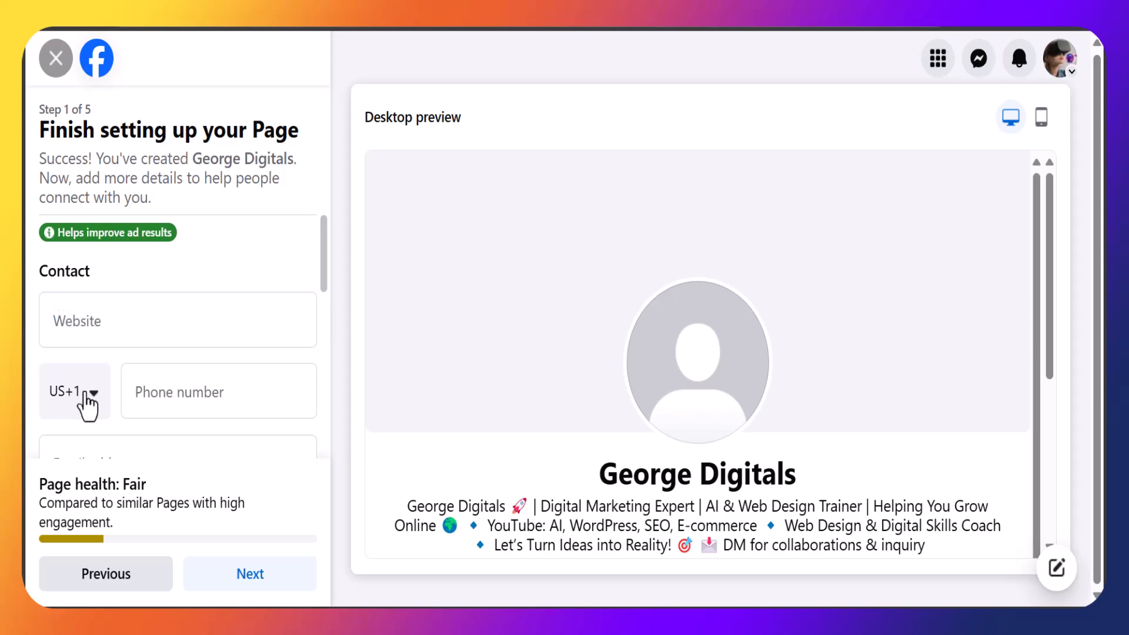
pyautogui.click(87, 406)
pyautogui.scroll(-15, 127, 534)
pyautogui.scroll(-2, 127, 530)
pyautogui.write('niger')
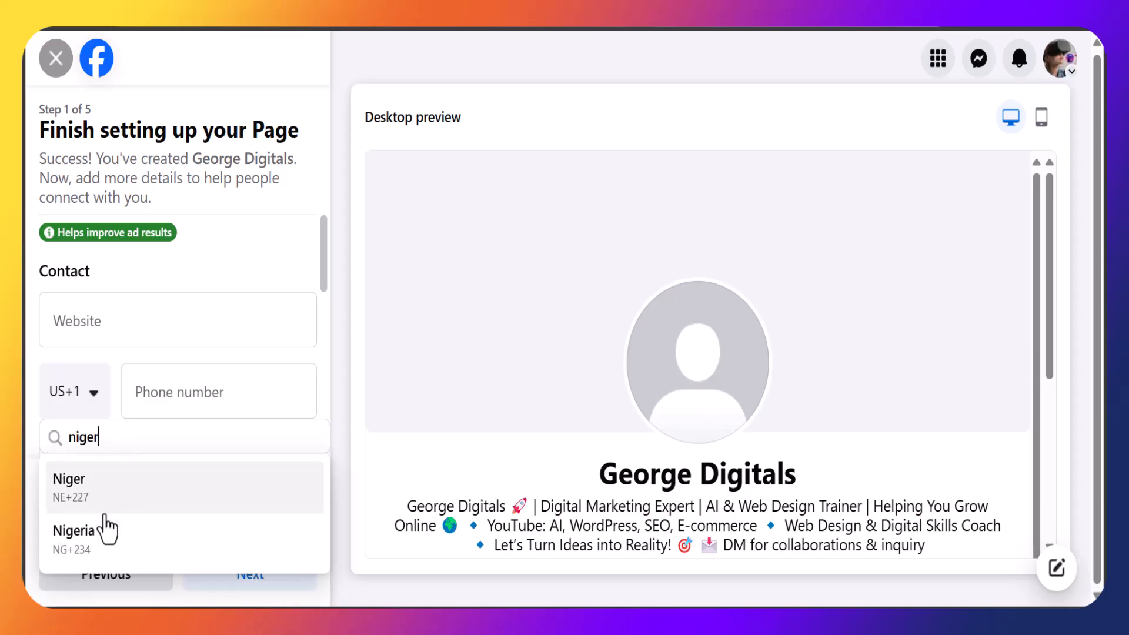
pyautogui.click(100, 544)
pyautogui.click(210, 390)
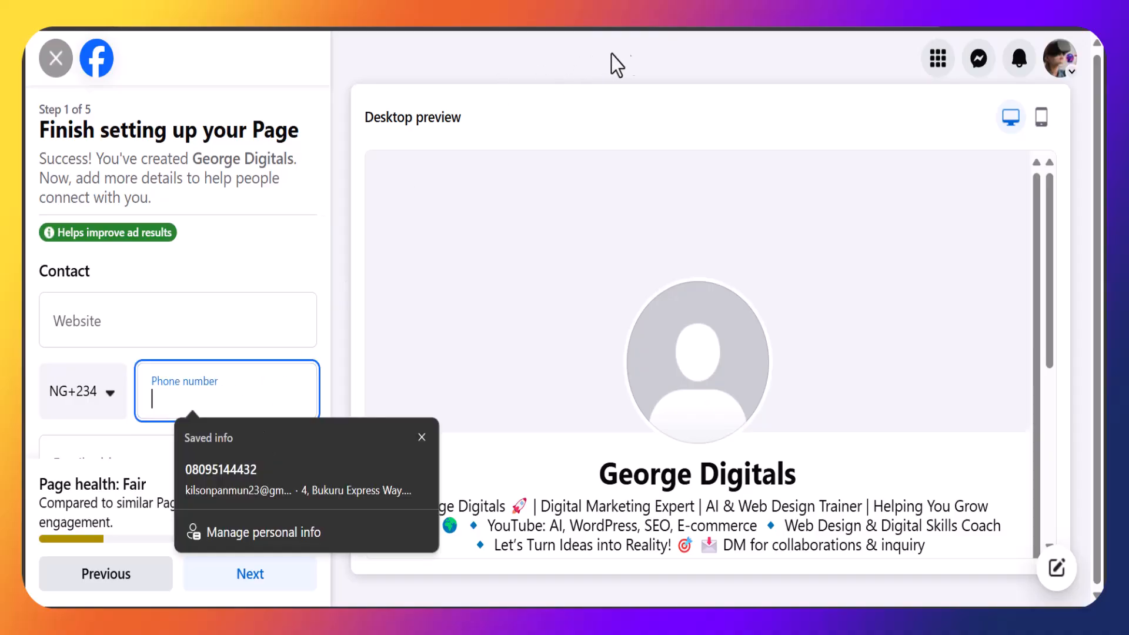
# Set the page hours to Always open and continue to the next setup step.
pyautogui.scroll(-5, 177, 353)
pyautogui.click(125, 370)
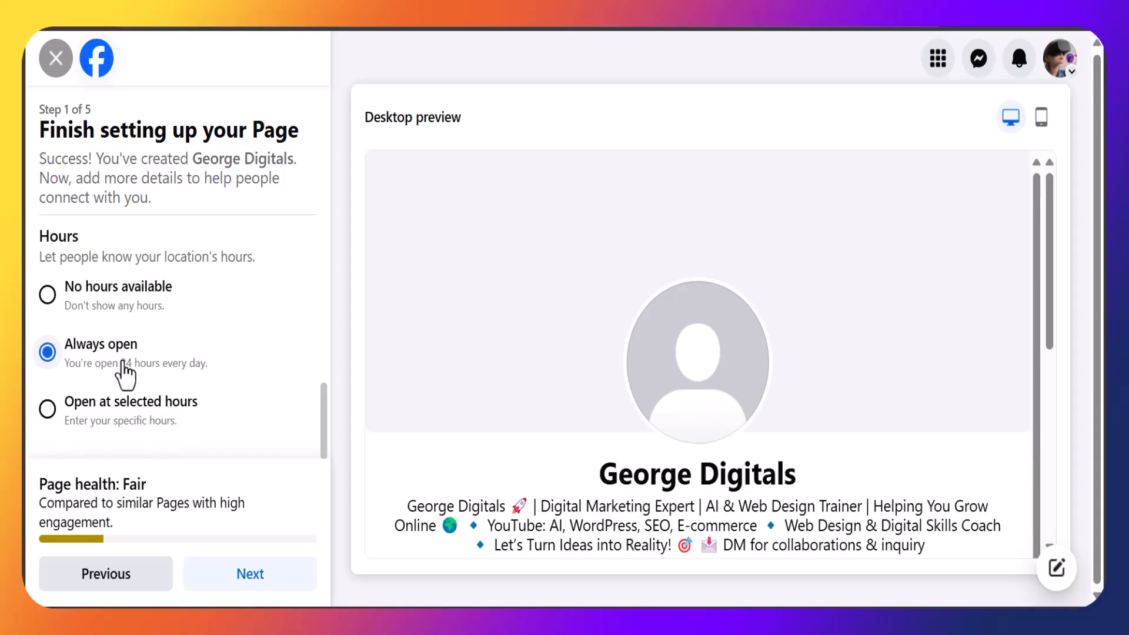
pyautogui.click(226, 580)
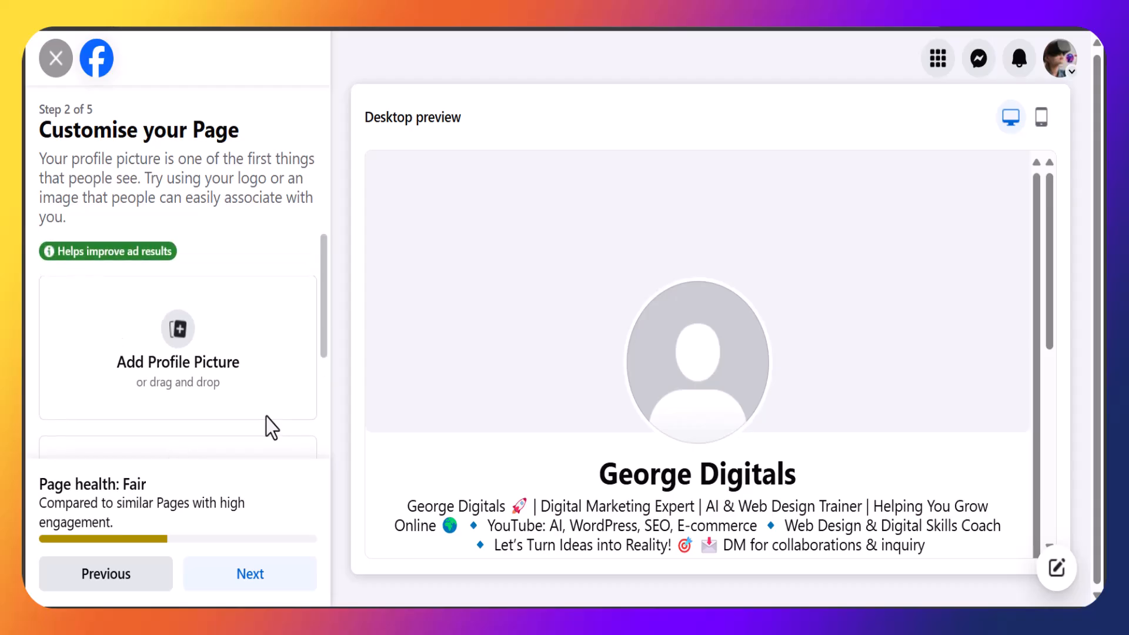
# Add a cover photo to the page.
pyautogui.scroll(-3, 266, 418)
pyautogui.scroll(2, 266, 418)
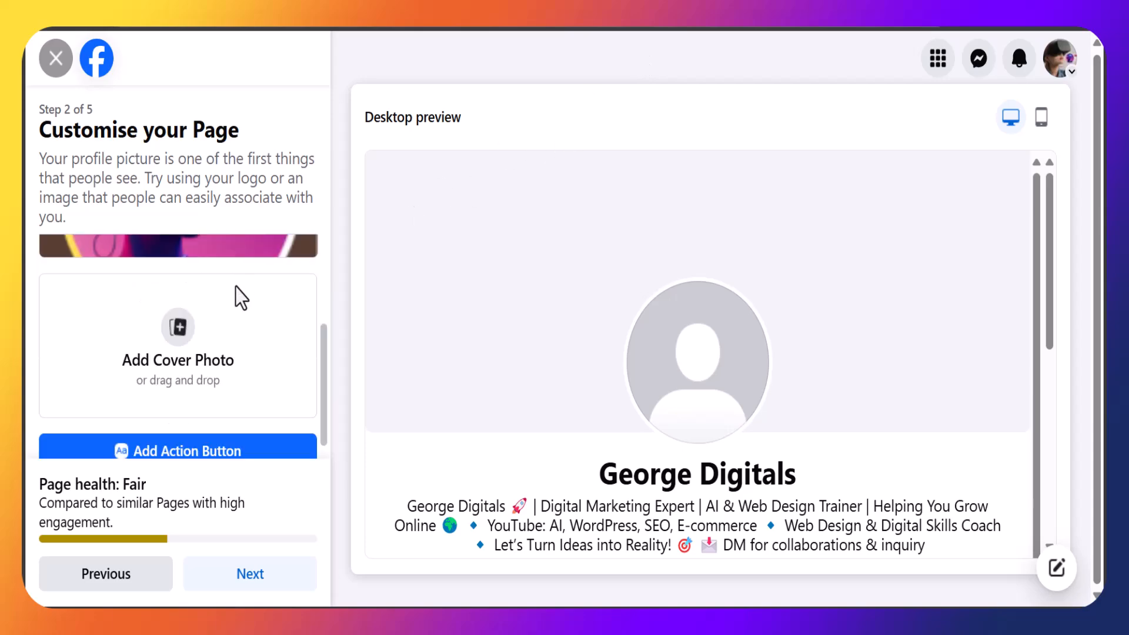
pyautogui.click(220, 365)
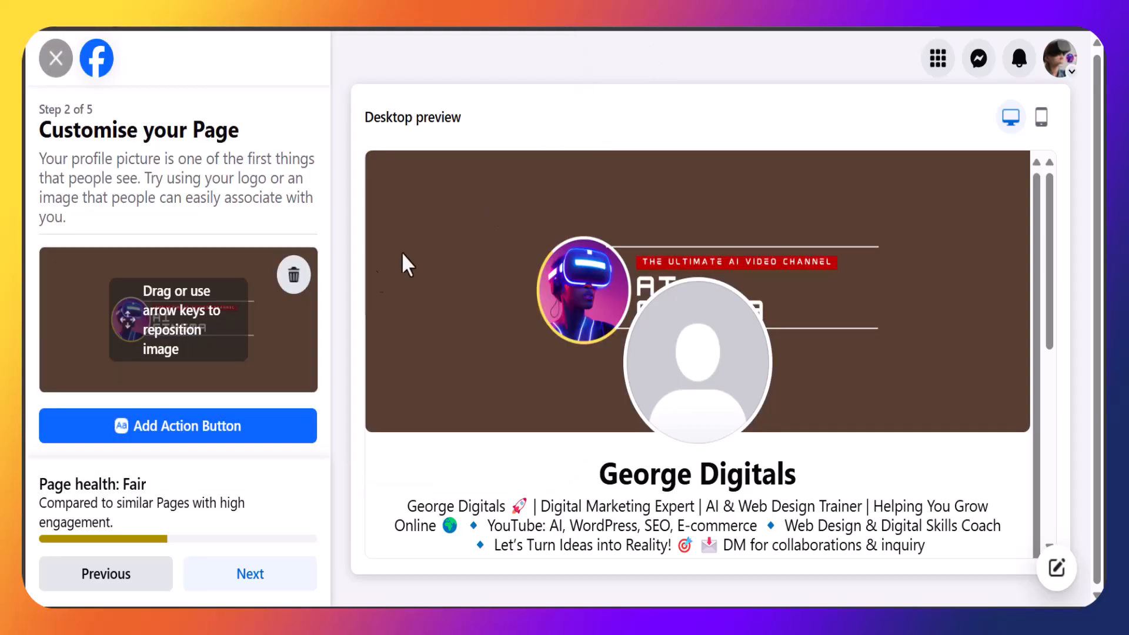
# Start adding an action button and choose the Watch now option.
pyautogui.scroll(3, 247, 324)
pyautogui.scroll(-2, 247, 325)
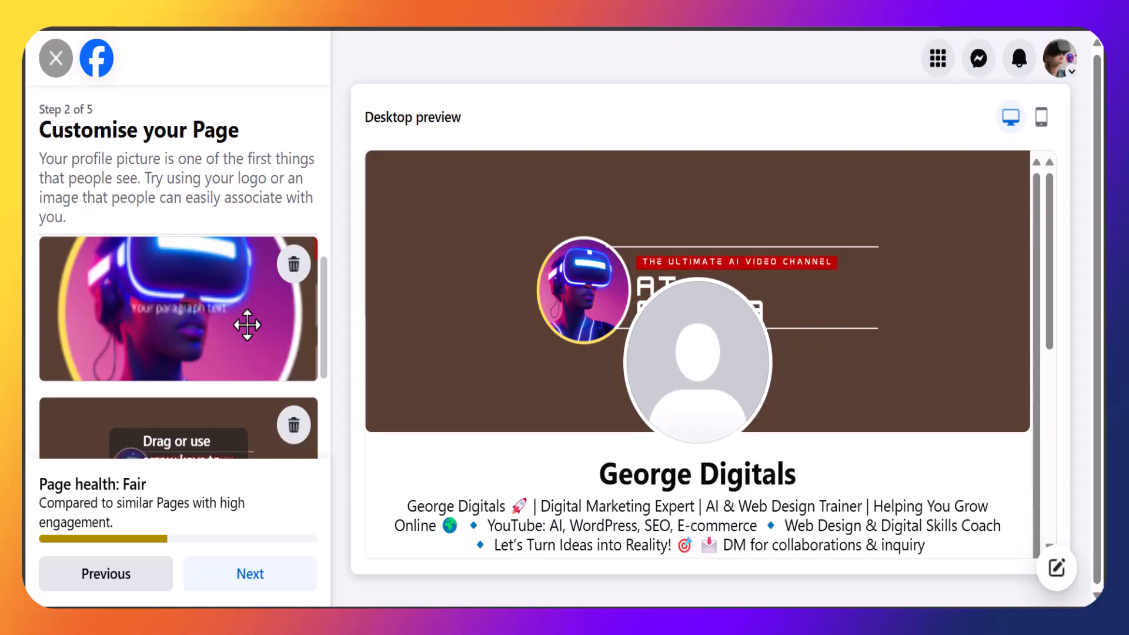
pyautogui.scroll(-2, 209, 313)
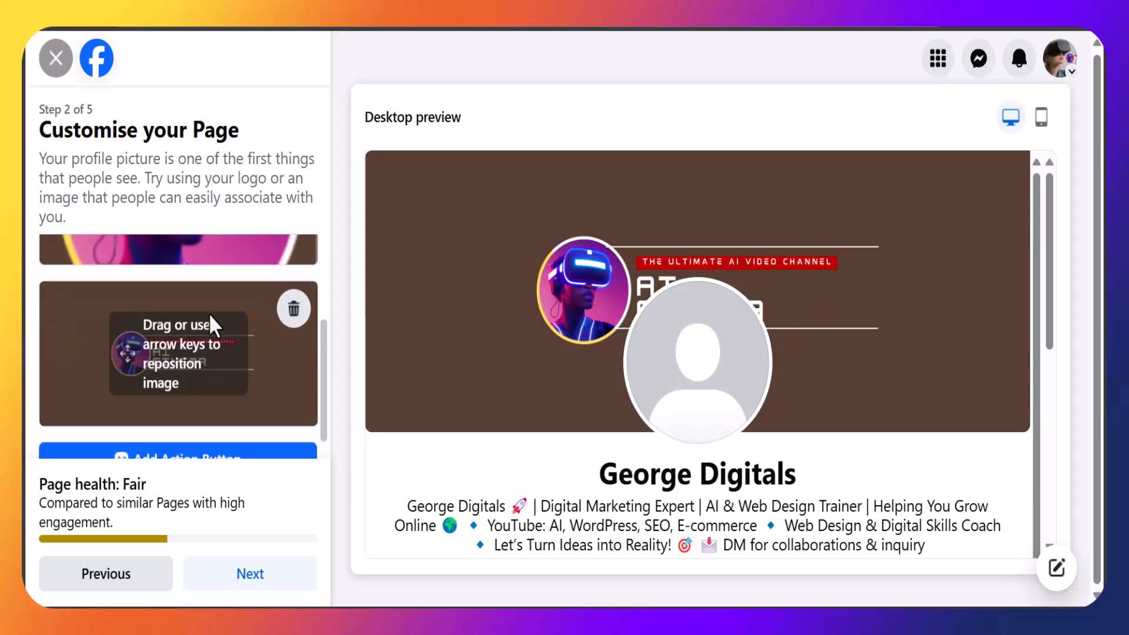
pyautogui.click(195, 428)
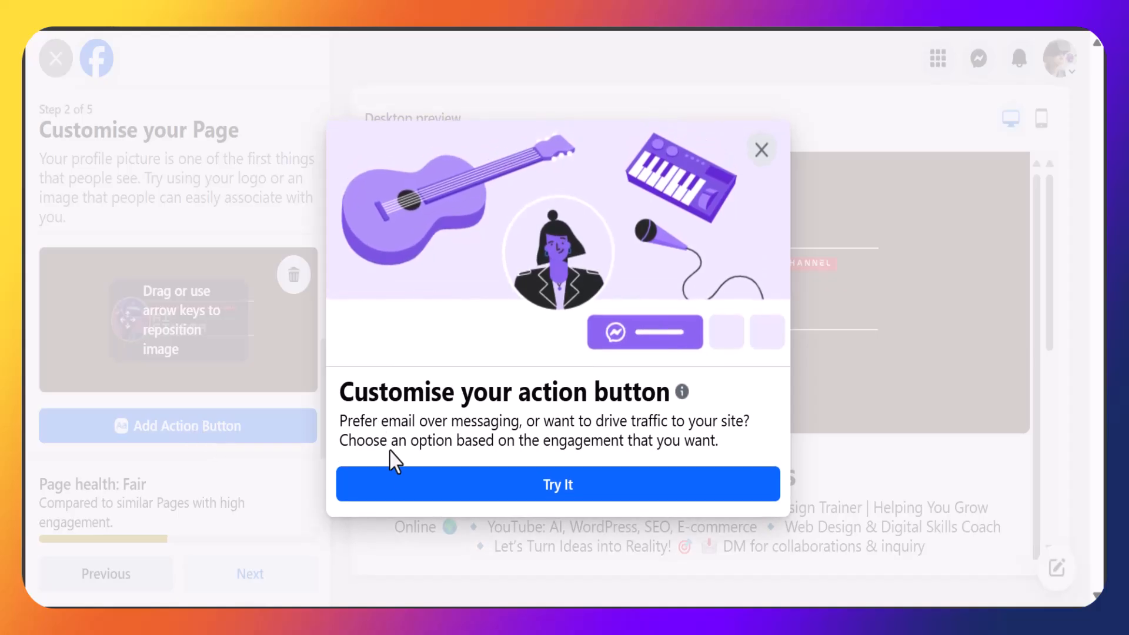
pyautogui.click(409, 502)
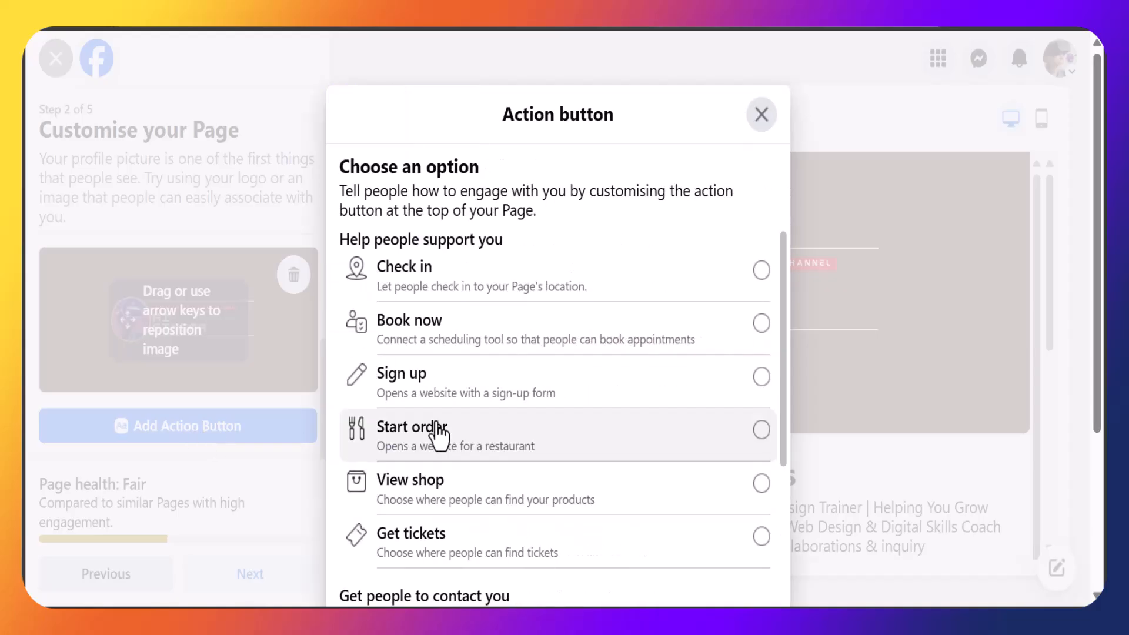
pyautogui.scroll(-1, 452, 353)
pyautogui.scroll(1, 452, 353)
pyautogui.scroll(-3, 454, 359)
pyautogui.scroll(-5, 458, 376)
pyautogui.scroll(-3, 457, 379)
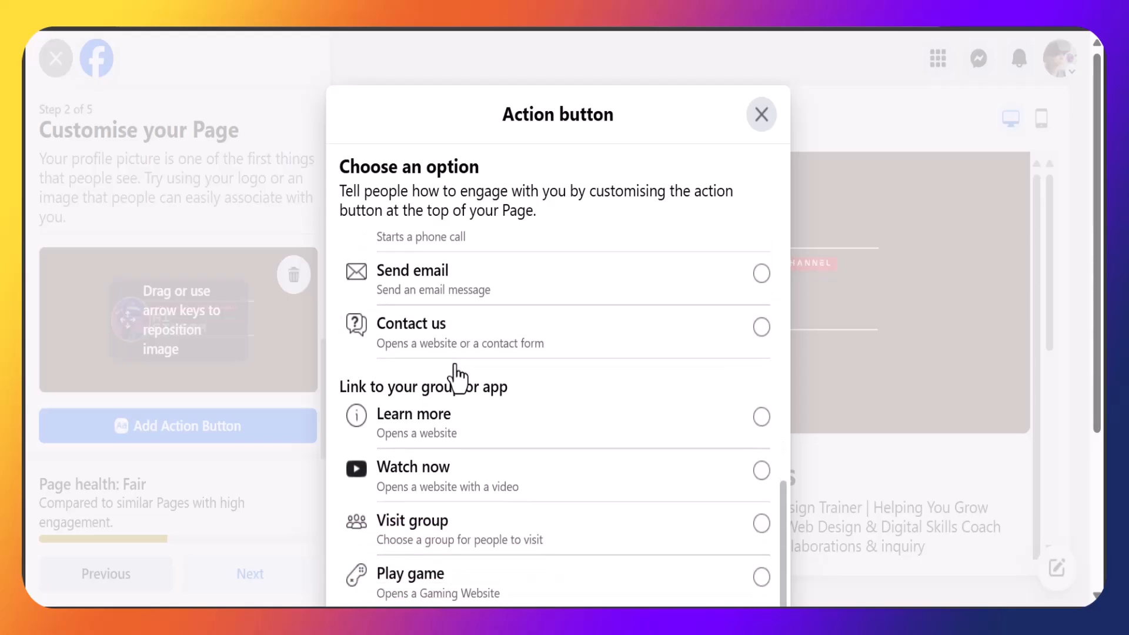
pyautogui.click(612, 487)
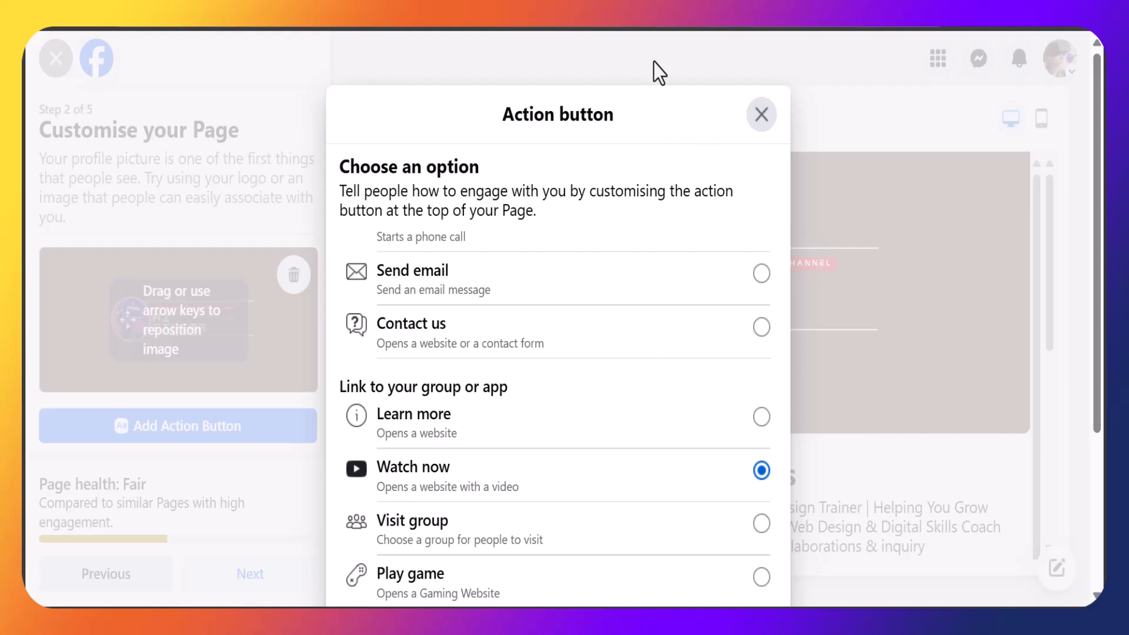
pyautogui.hotkey('ctrl', '-')
pyautogui.hotkey('ctrl', '-')
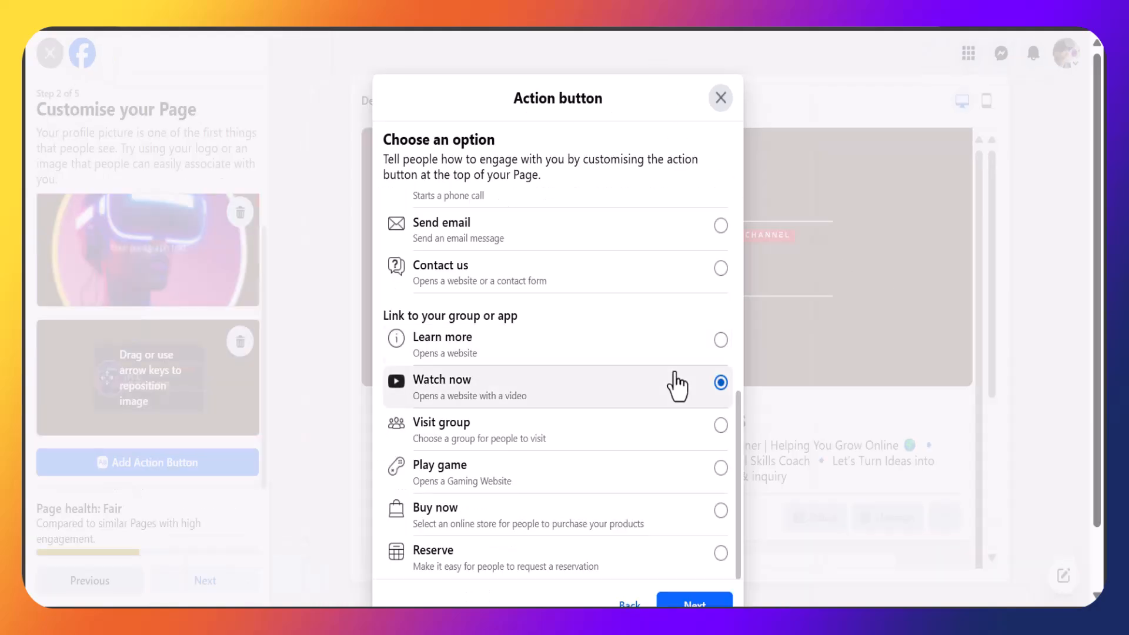
pyautogui.click(703, 603)
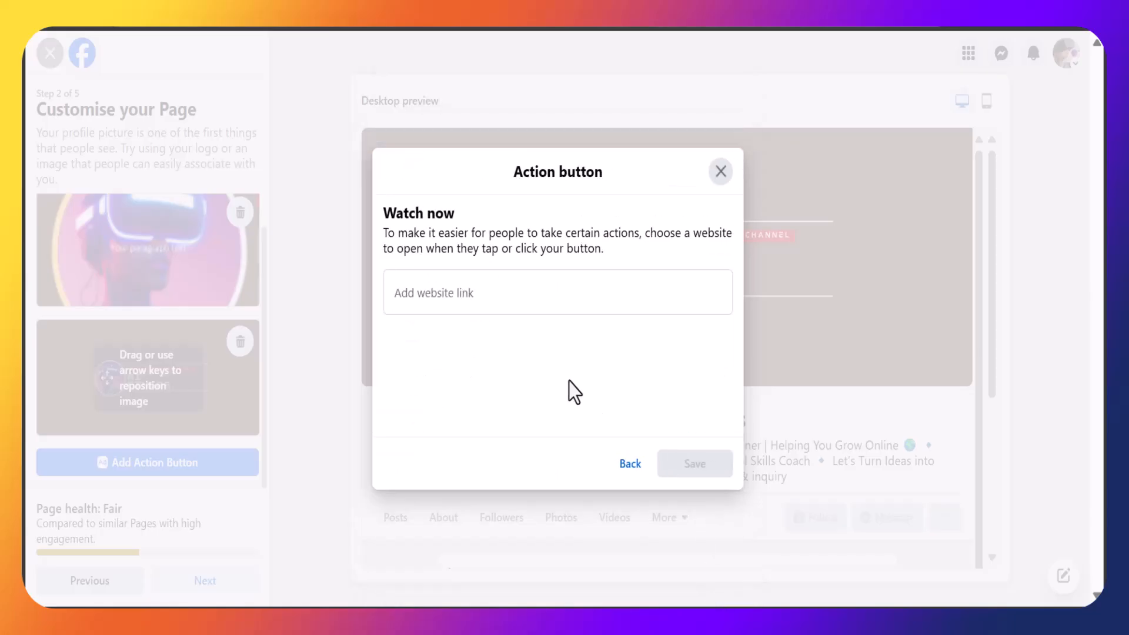
pyautogui.click(537, 294)
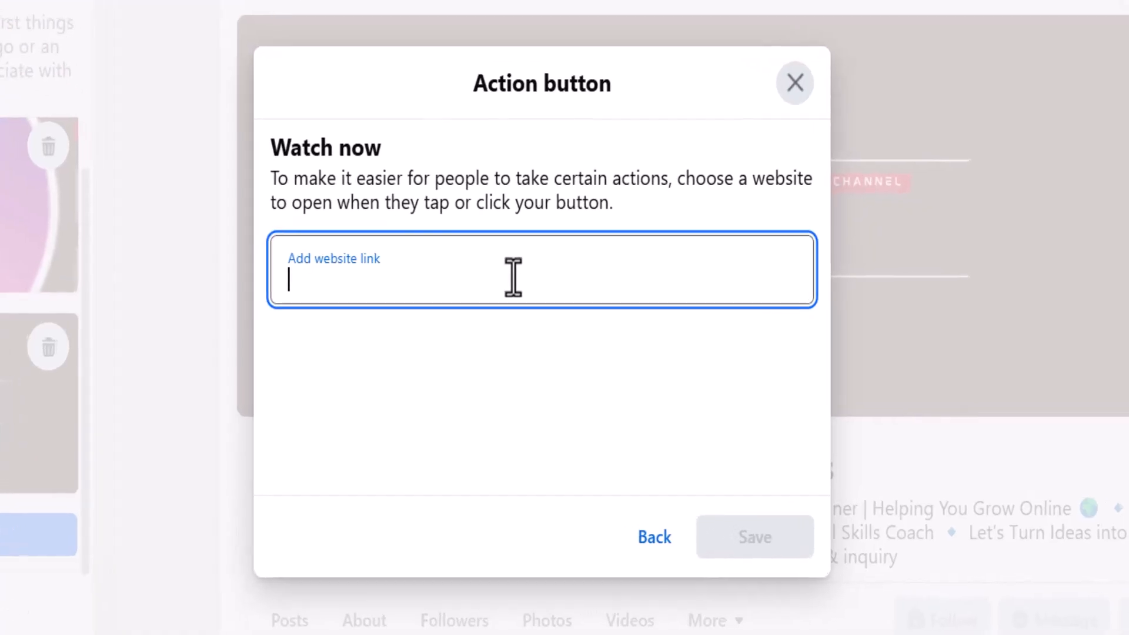
pyautogui.write('https://youu')
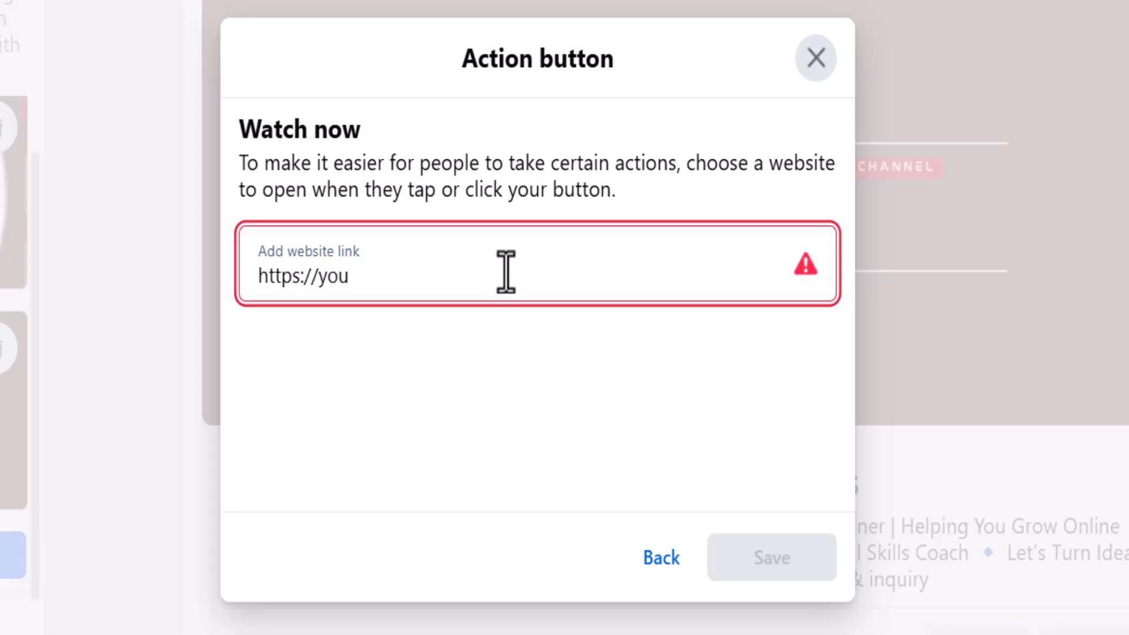
pyautogui.write('ube.com/@g')
pyautogui.write('eorgedigitals')
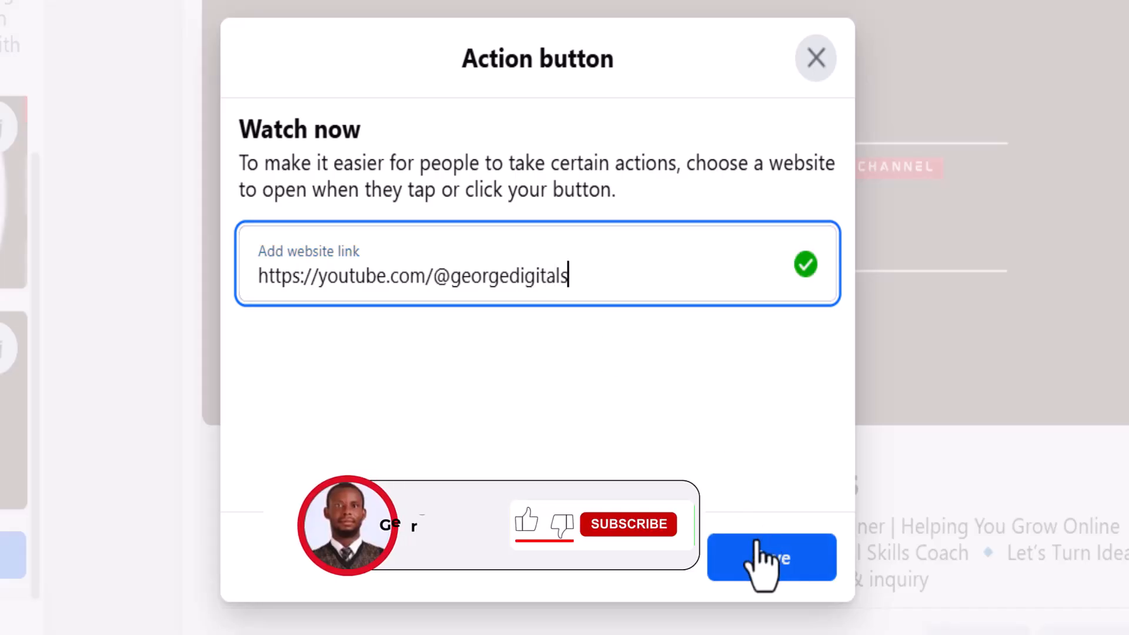
pyautogui.click(768, 556)
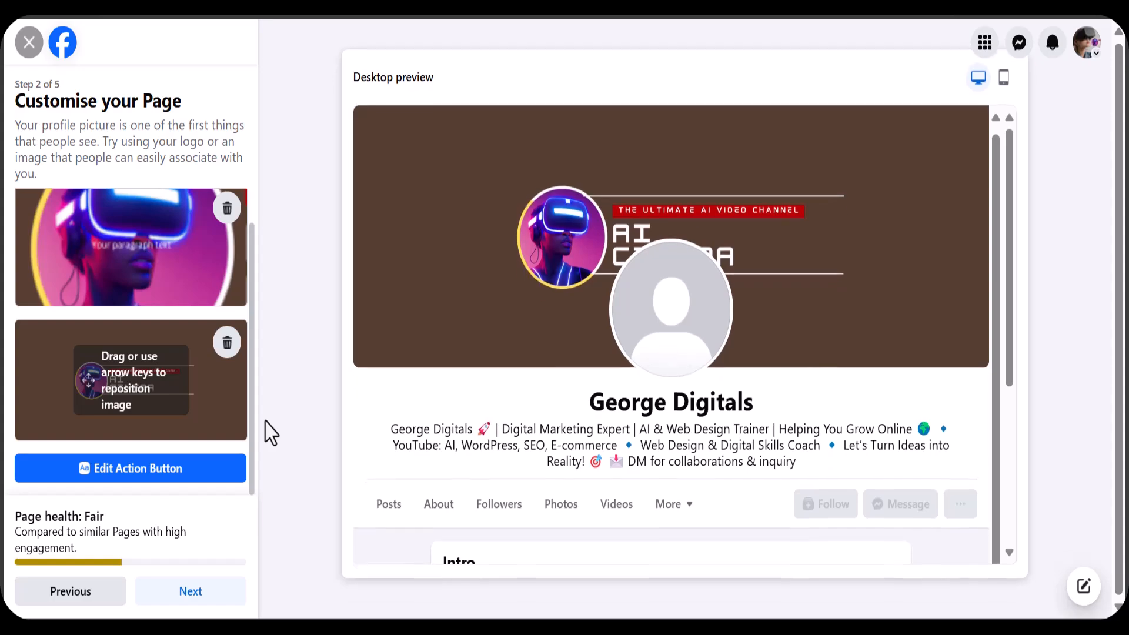
# Move to the WhatsApp step, fill in the saved WhatsApp phone number and set its country code to Nigeria NG+234.
pyautogui.click(194, 597)
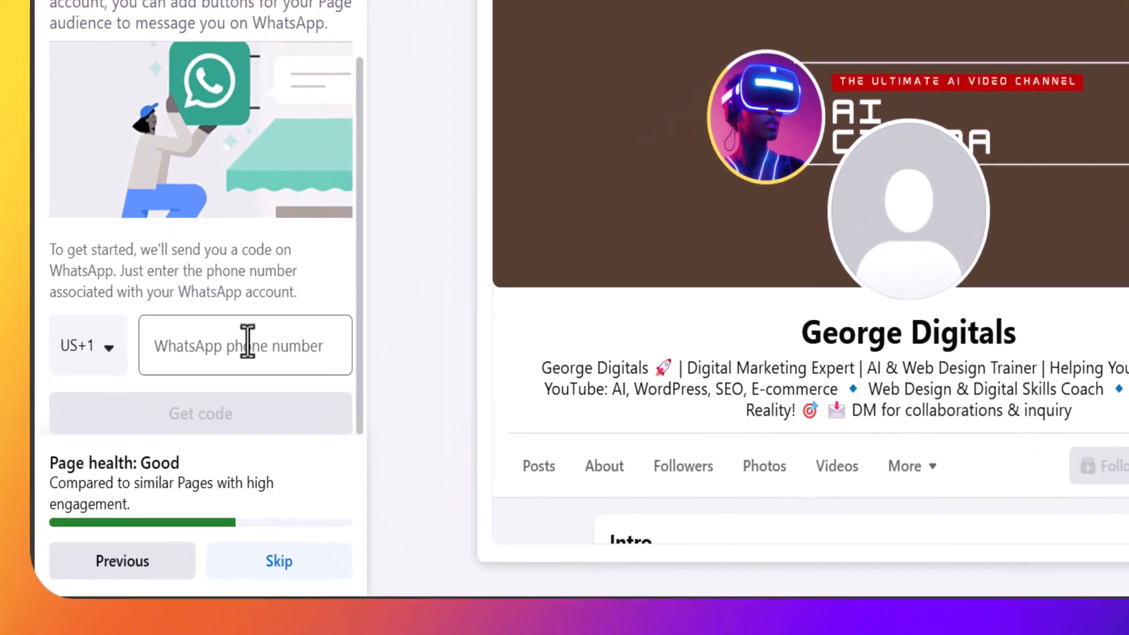
pyautogui.click(182, 421)
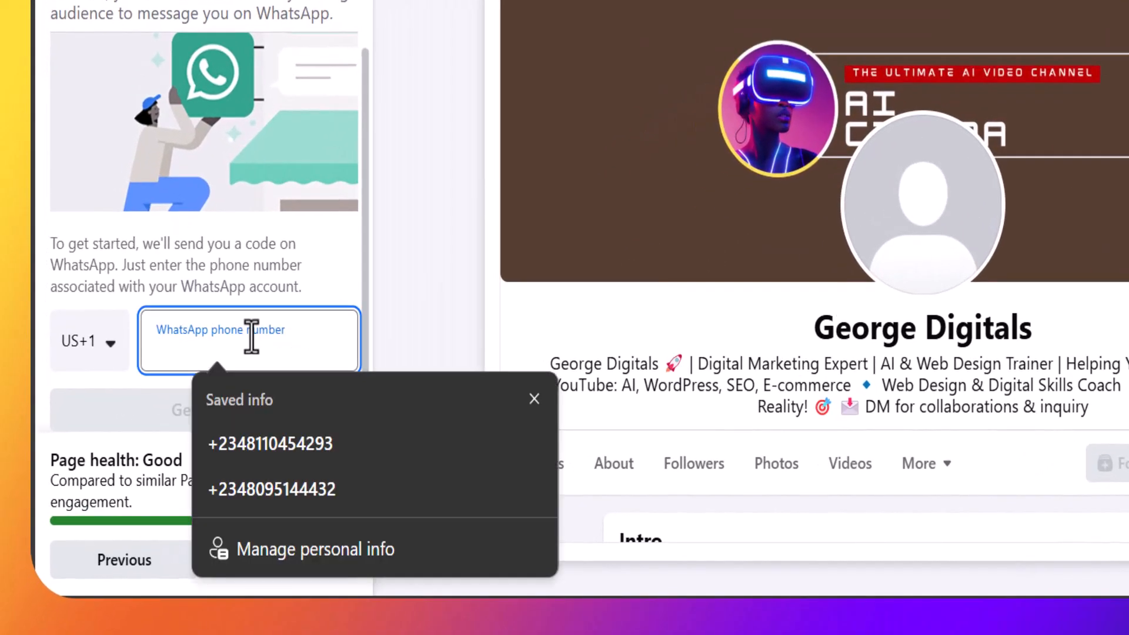
pyautogui.click(282, 430)
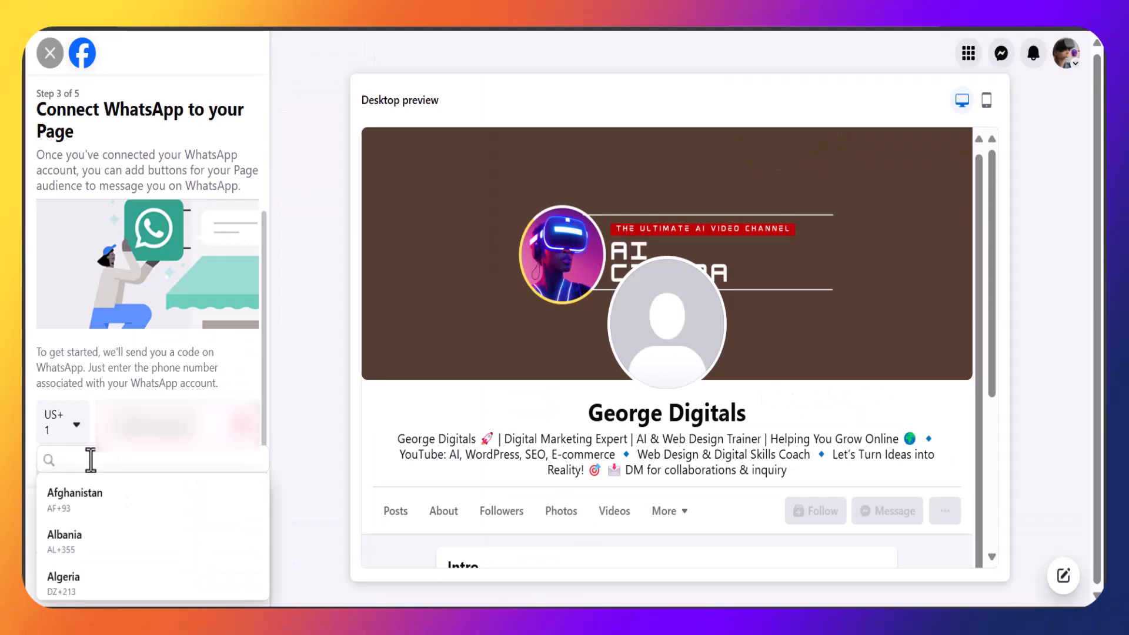
pyautogui.write('nigeria')
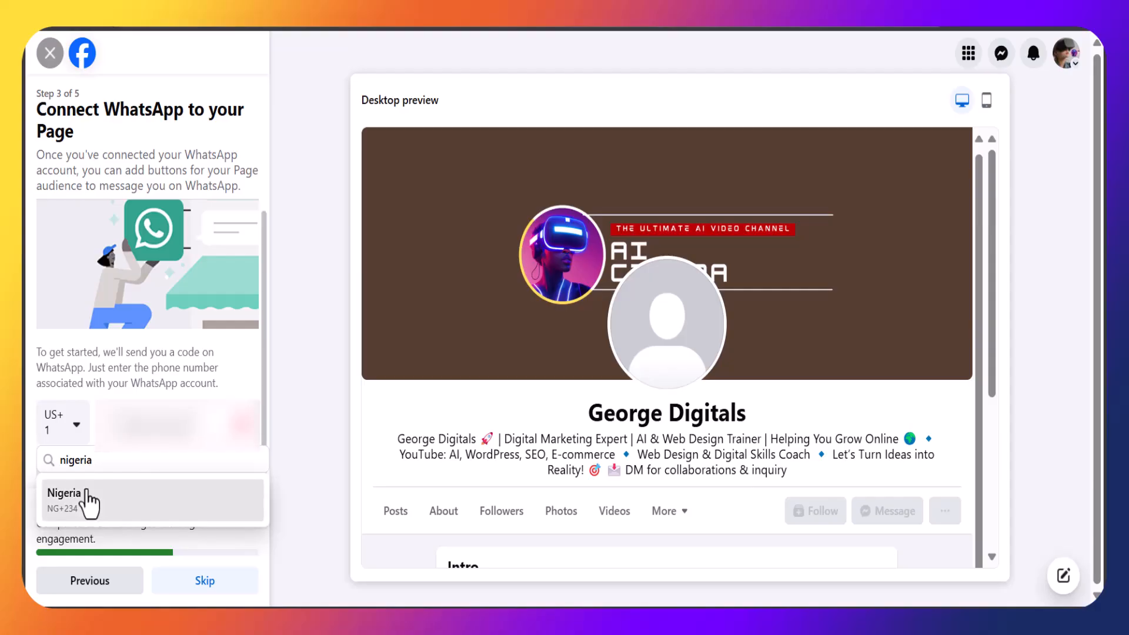
pyautogui.click(88, 499)
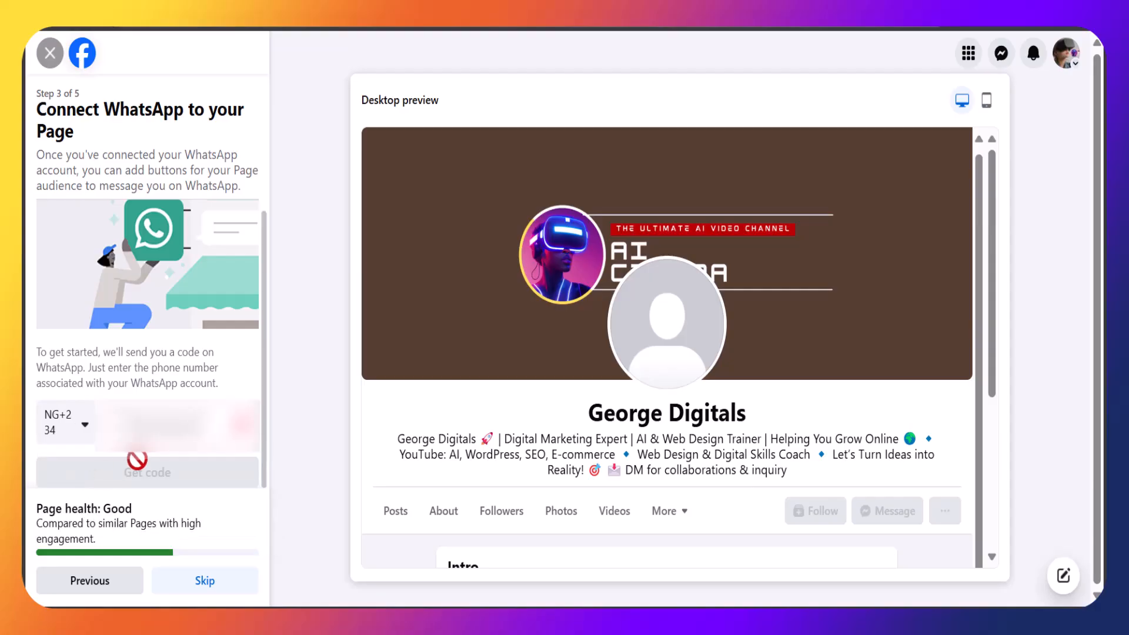
# Reapply the saved WhatsApp phone number and request a WhatsApp confirmation code.
pyautogui.click(177, 425)
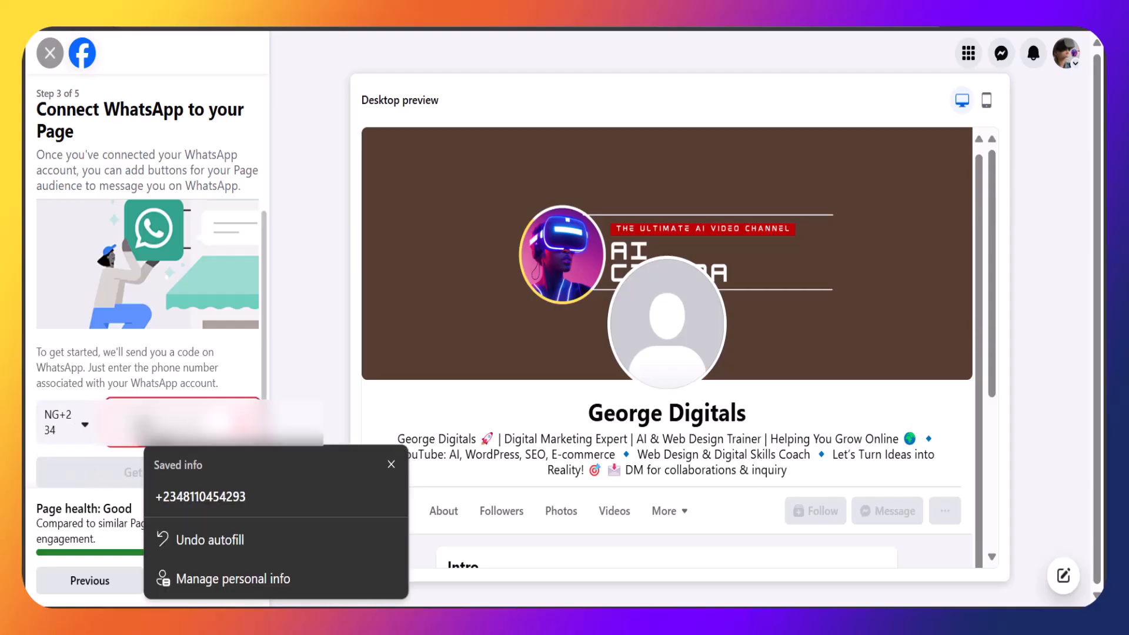
pyautogui.click(202, 496)
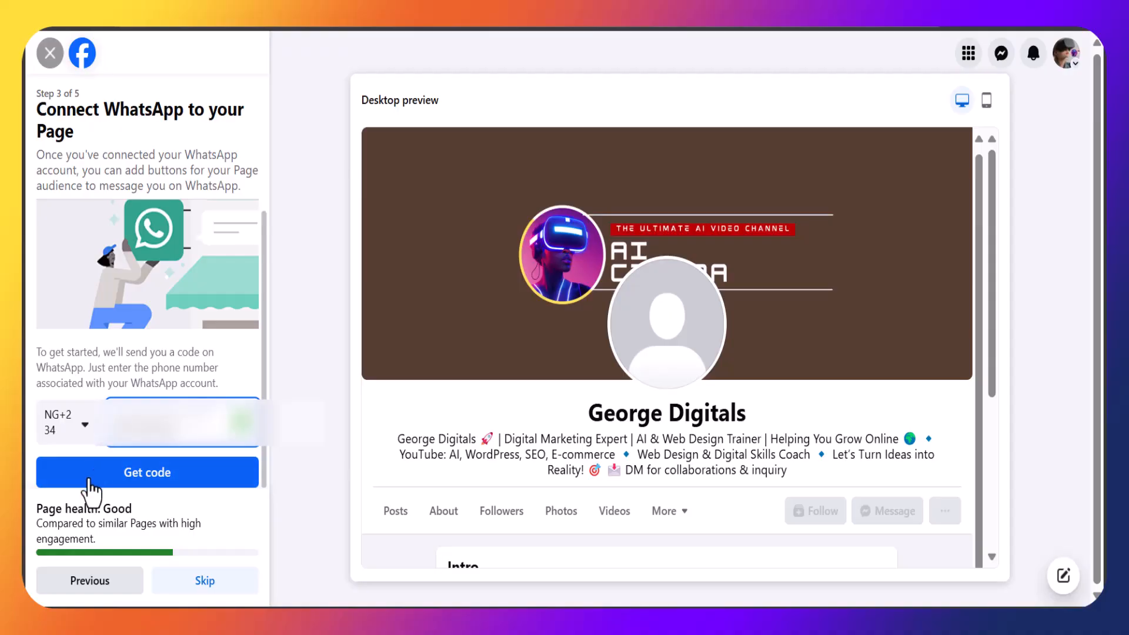
pyautogui.click(109, 476)
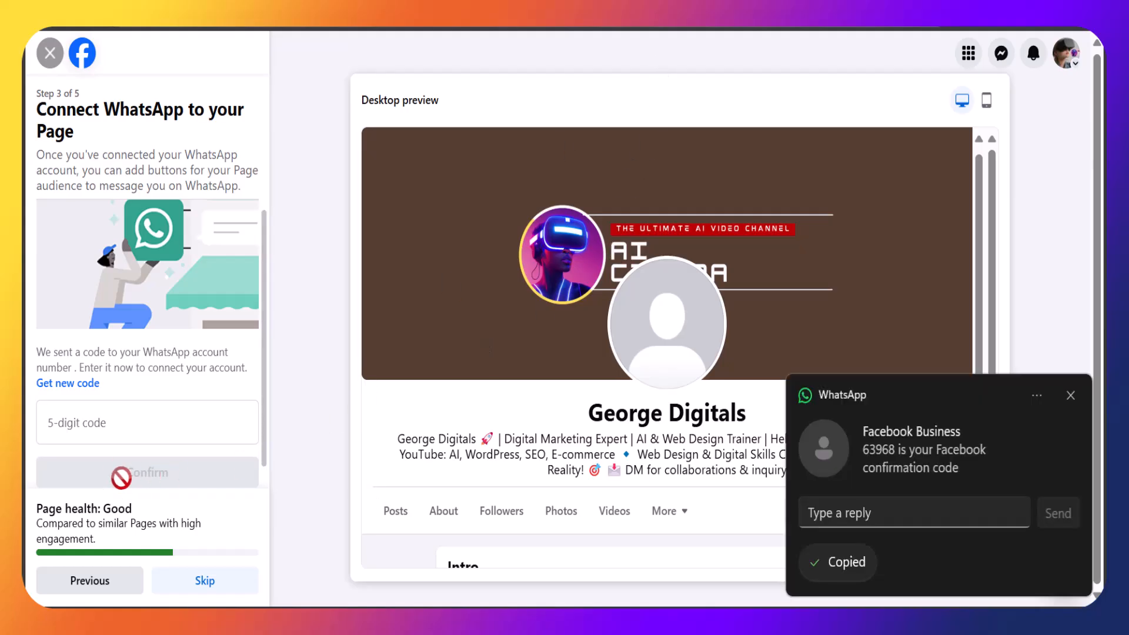
# Paste the WhatsApp confirmation code, confirm the connection, and continue to the audience step.
pyautogui.click(117, 429)
pyautogui.hotkey('ctrl', 'v')
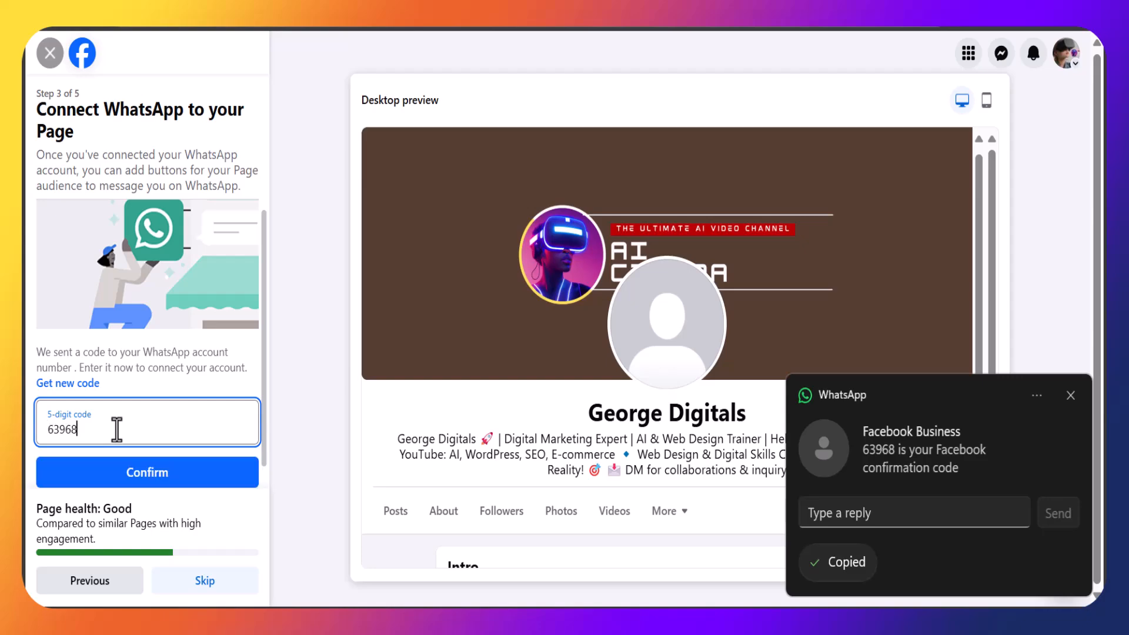
pyautogui.click(144, 482)
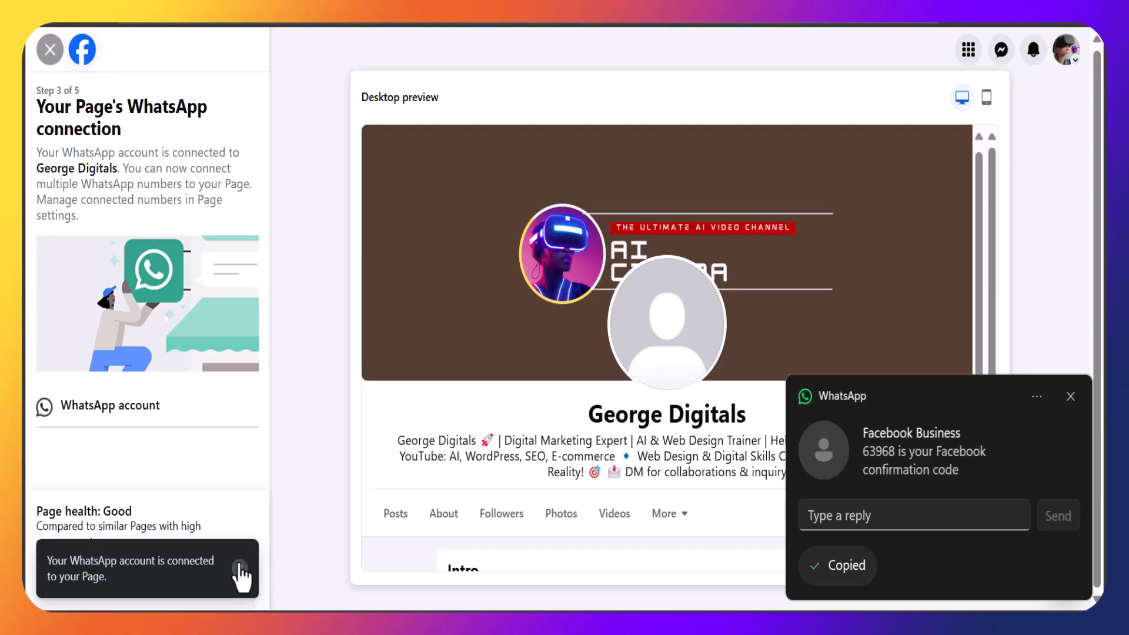
pyautogui.click(240, 568)
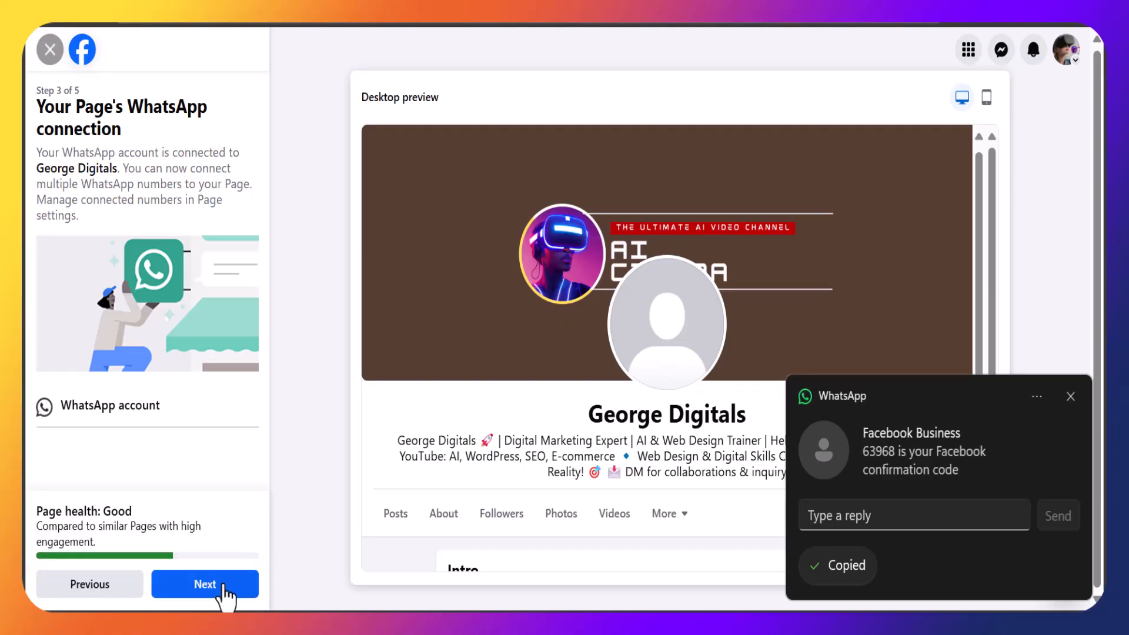
pyautogui.click(224, 595)
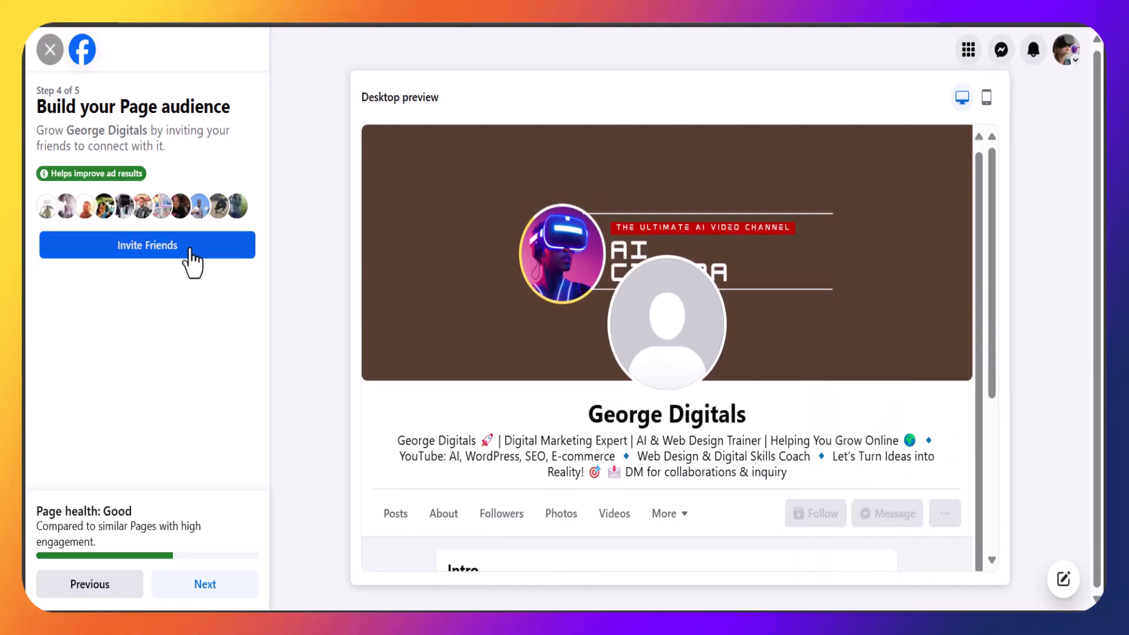
# Invite all friends to the page, then finish the page setup wizard.
pyautogui.click(190, 250)
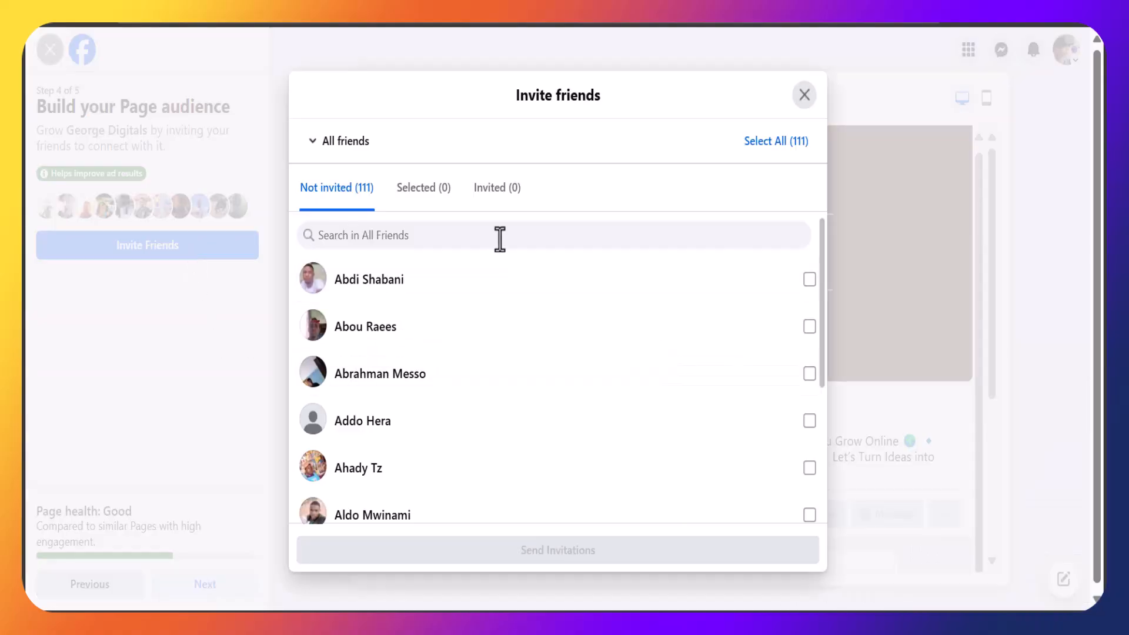
pyautogui.click(774, 143)
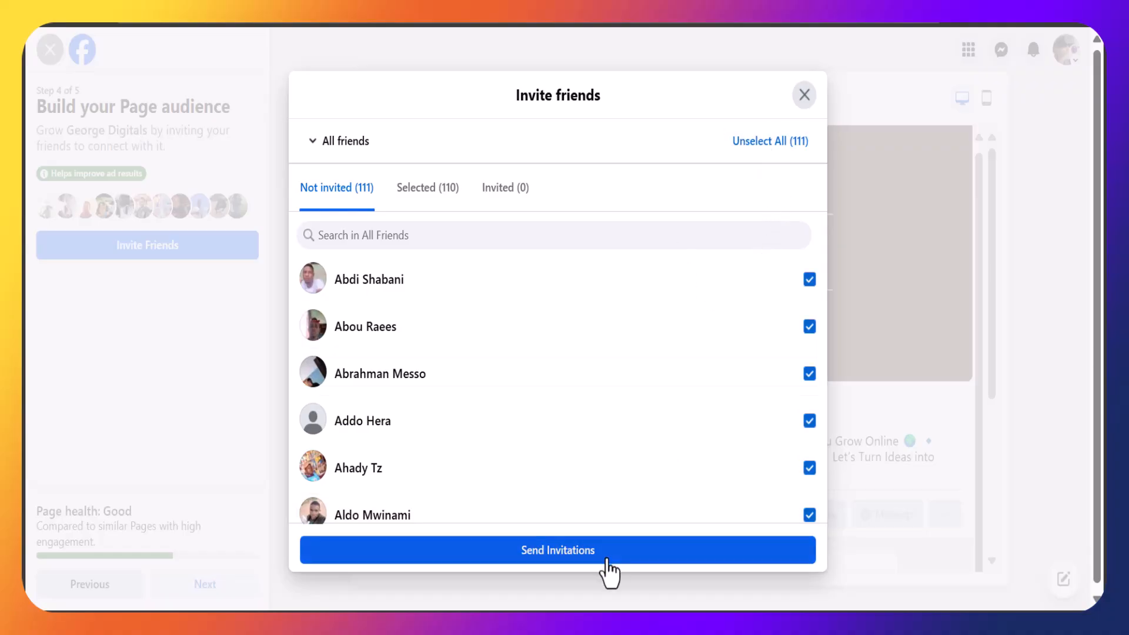
pyautogui.click(606, 558)
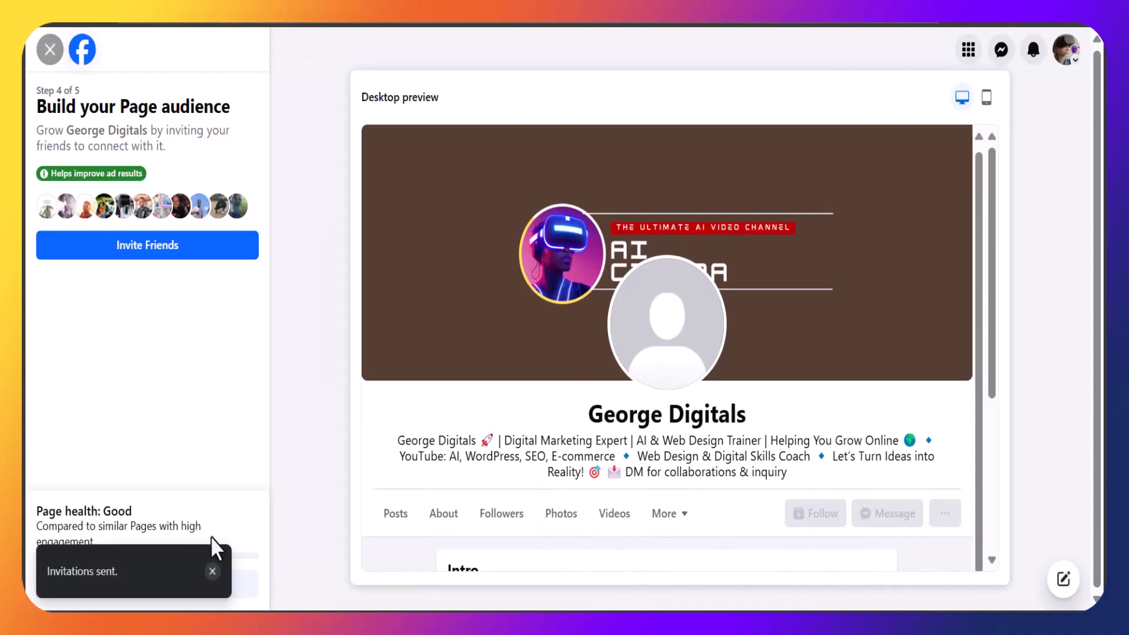
pyautogui.click(213, 571)
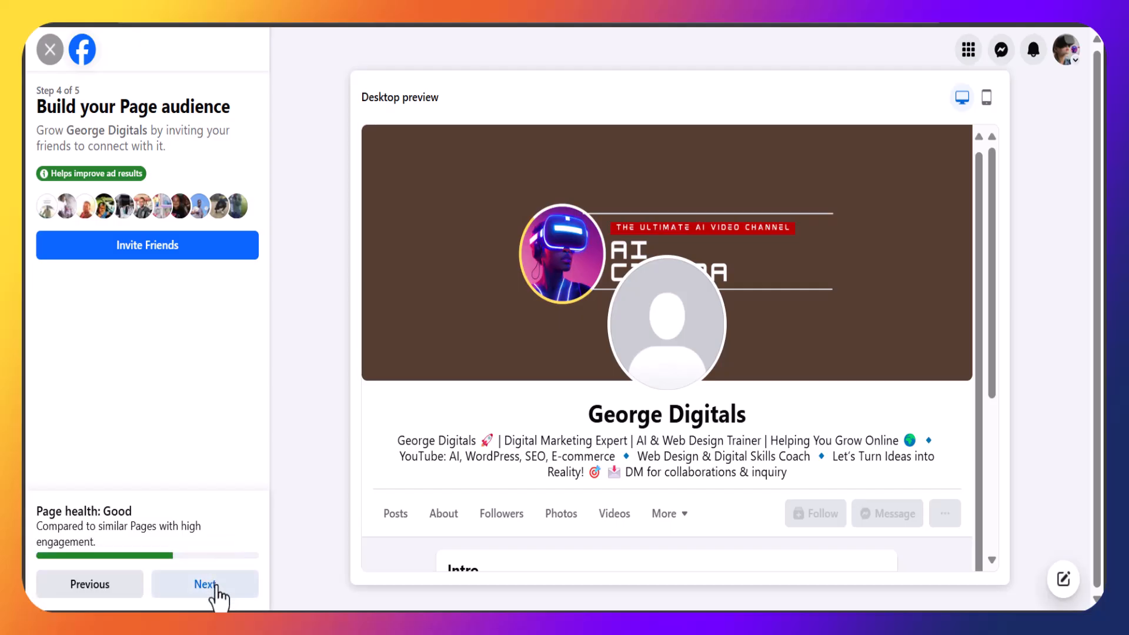
pyautogui.click(216, 591)
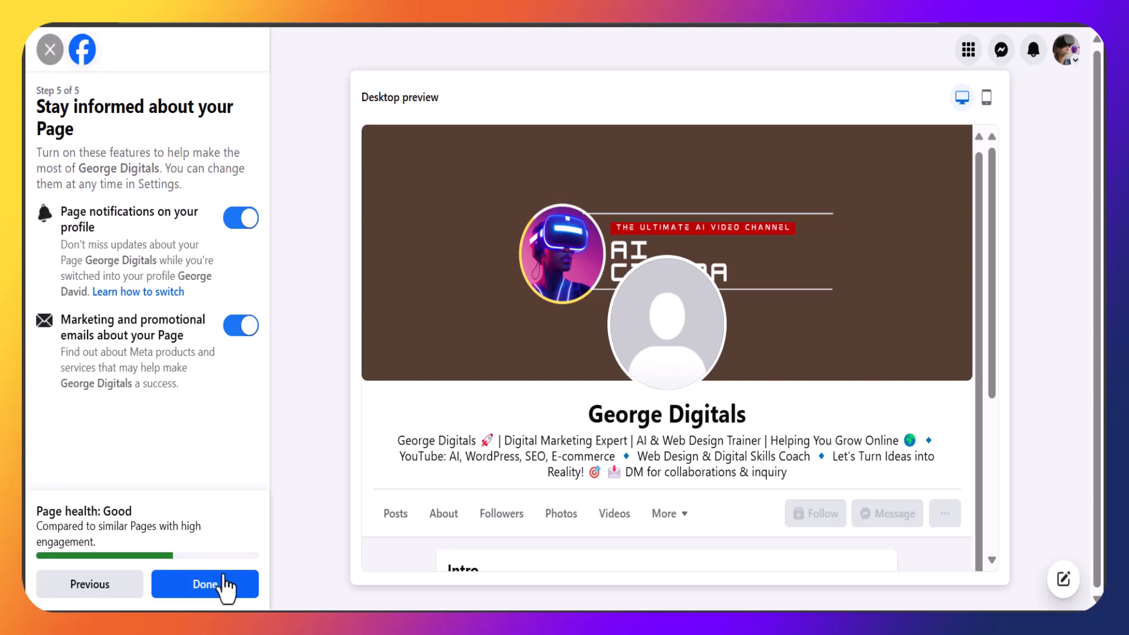
pyautogui.click(224, 584)
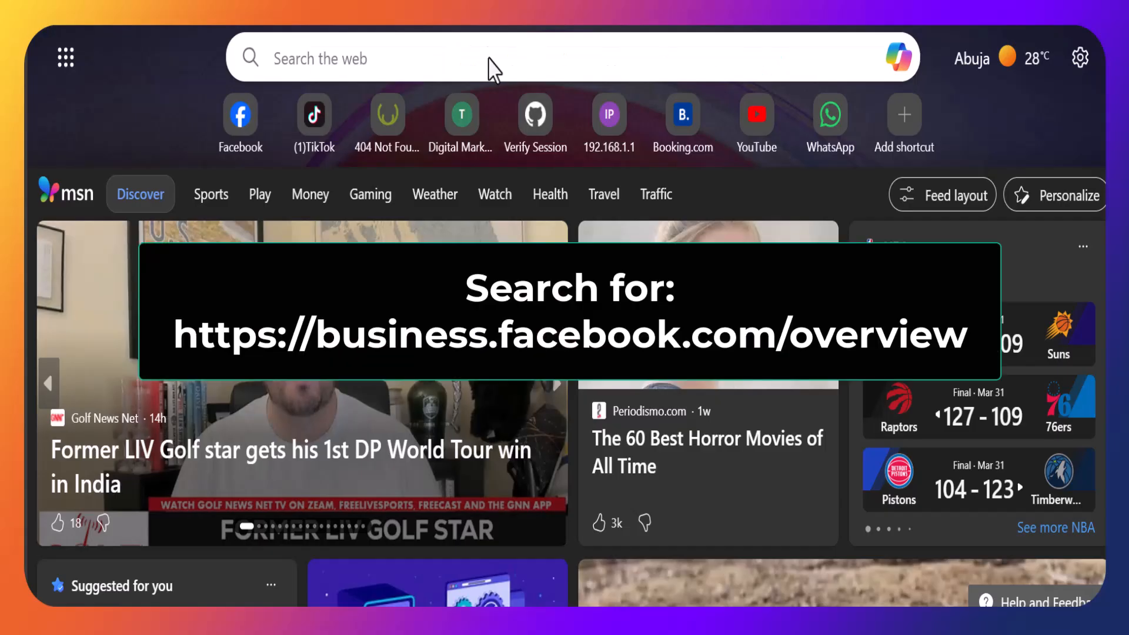
# Open business.facebook.com/overview in the browser.
pyautogui.hotkey('ctrl', 'l')
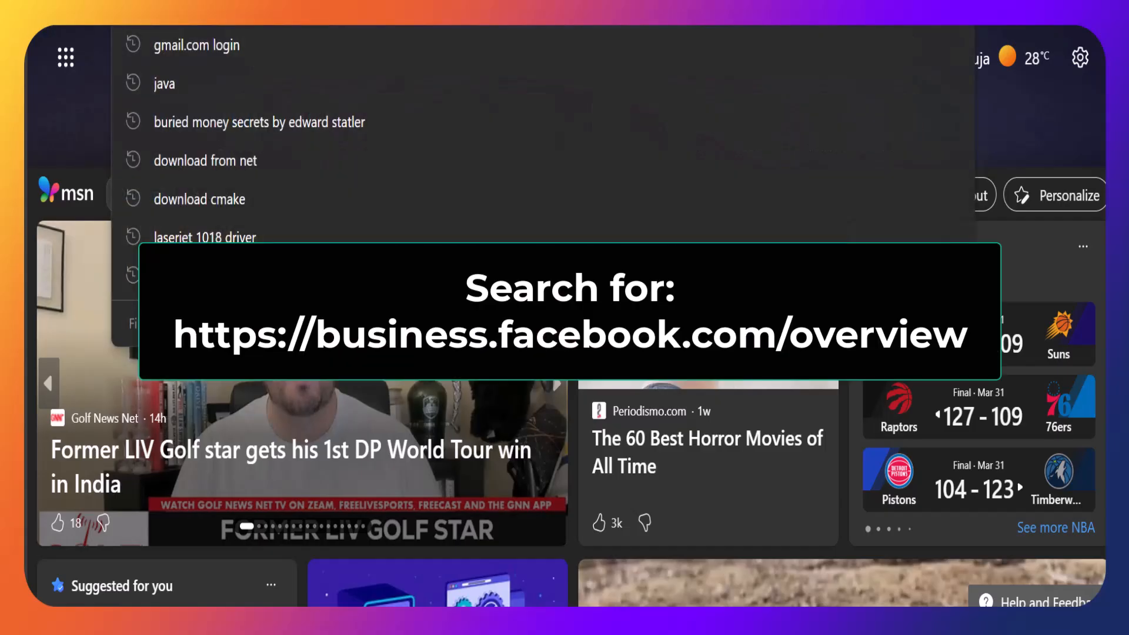
pyautogui.write('busi')
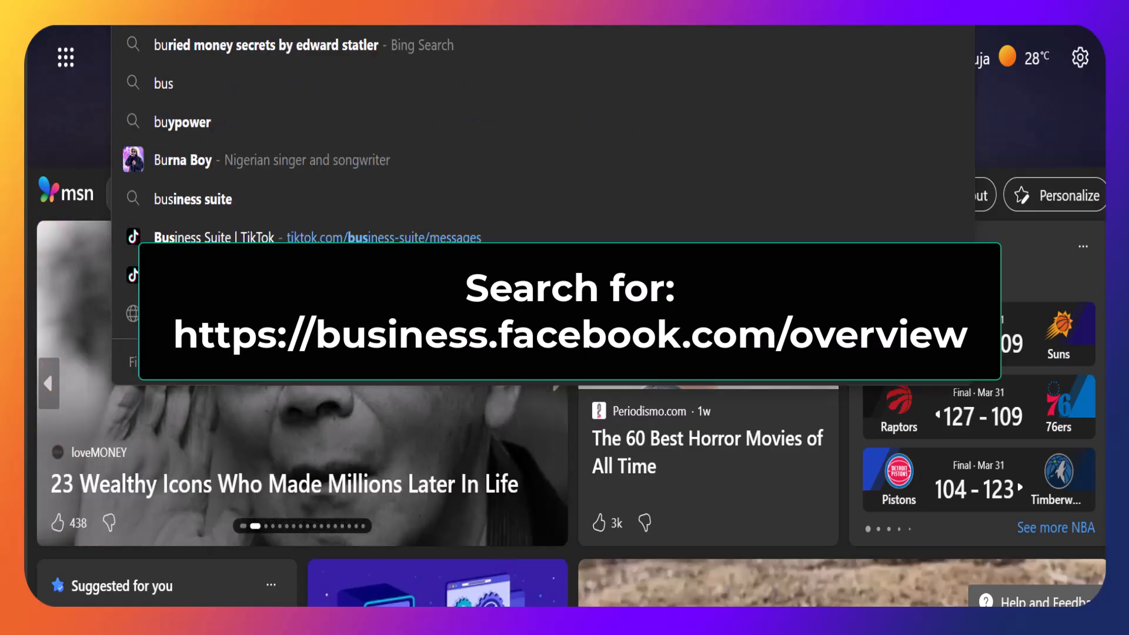
pyautogui.write('n')
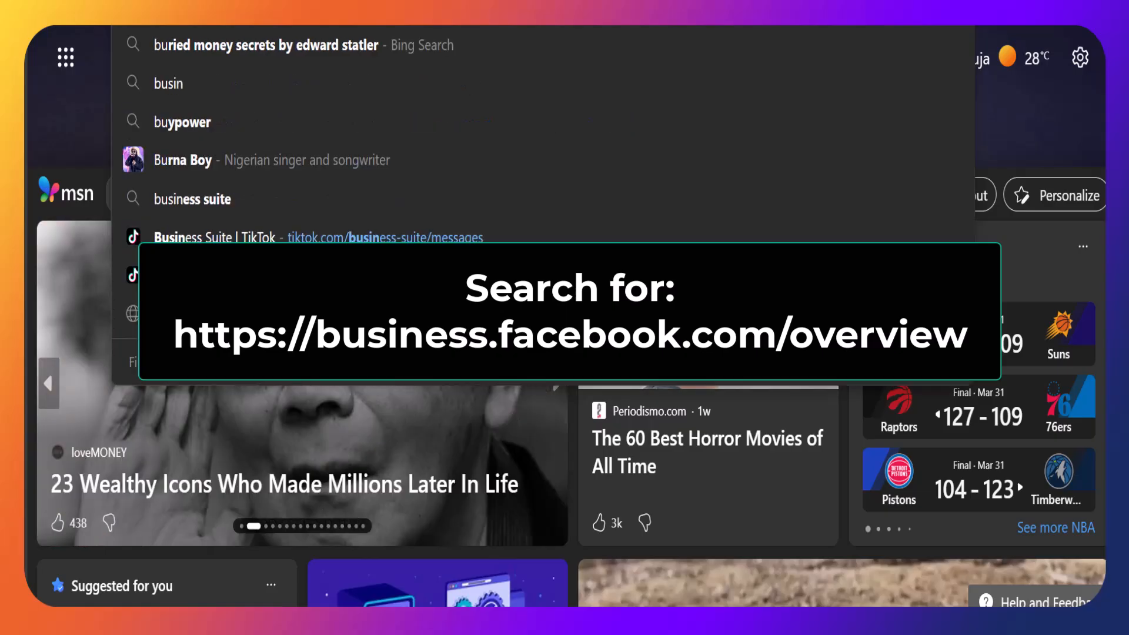
pyautogui.press('Right')
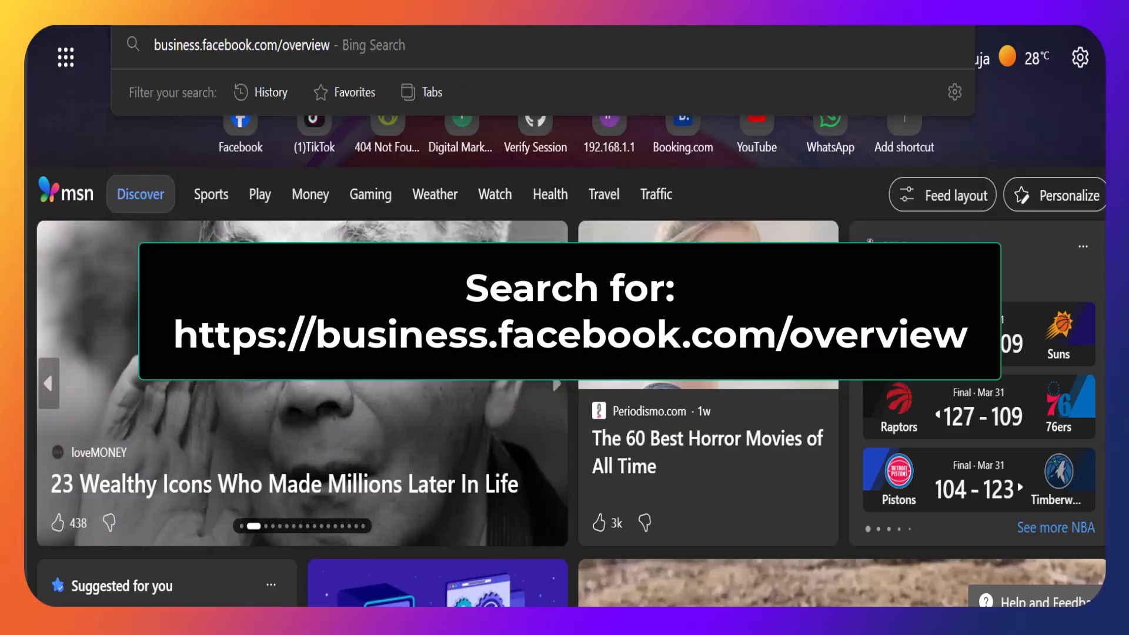
pyautogui.press('Return')
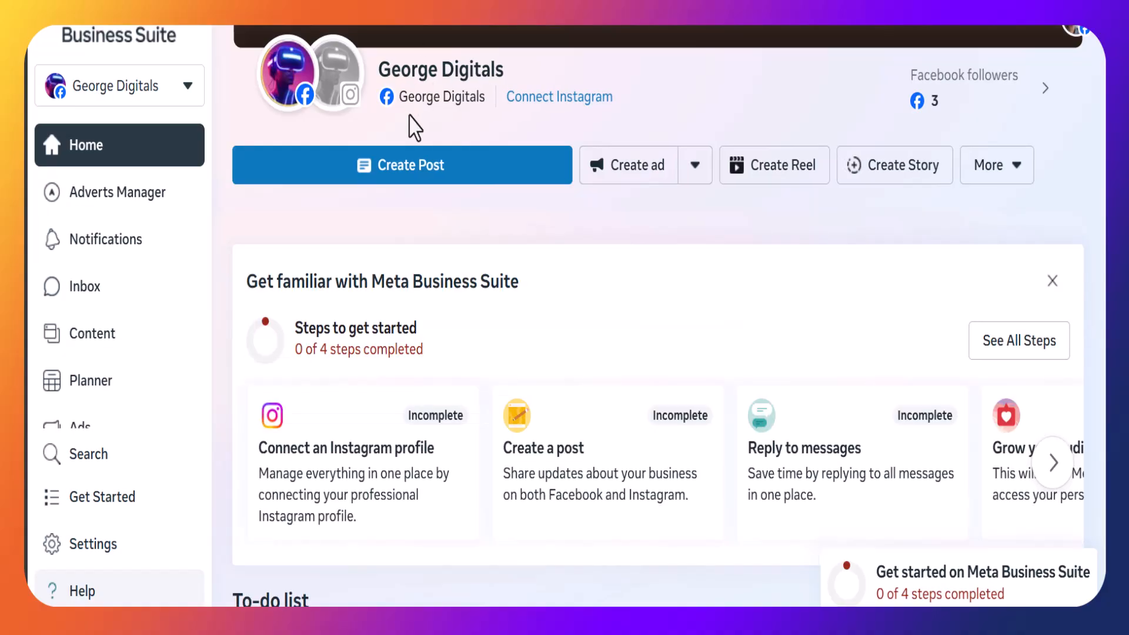
# Start creating a new business portfolio and name it George Digitals Empire.
pyautogui.click(134, 96)
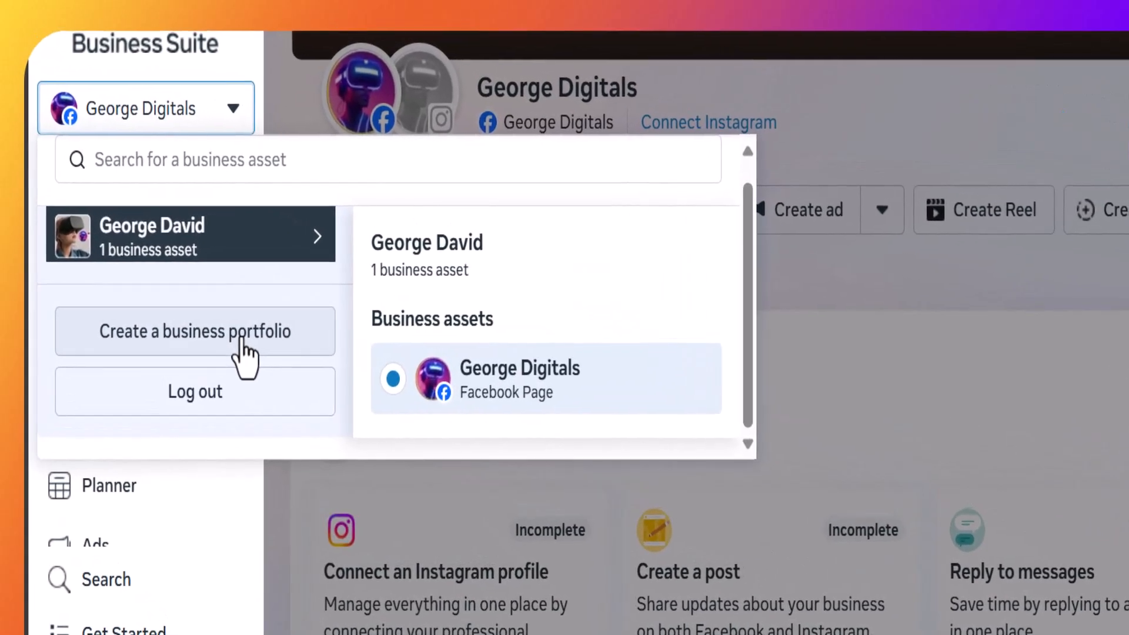
pyautogui.click(242, 347)
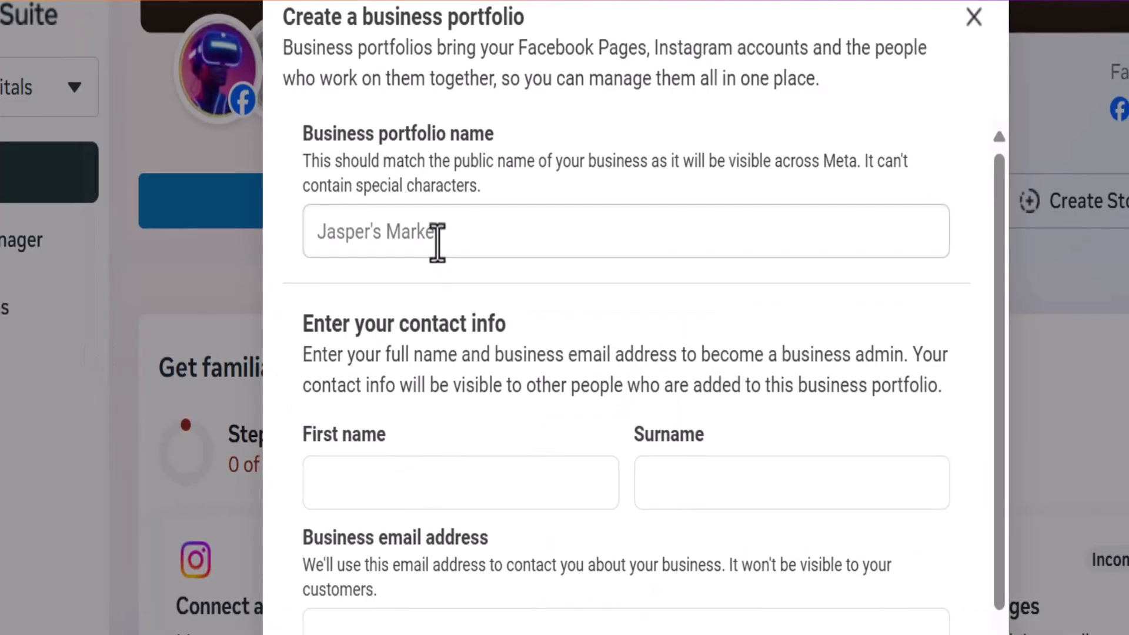
pyautogui.click(437, 242)
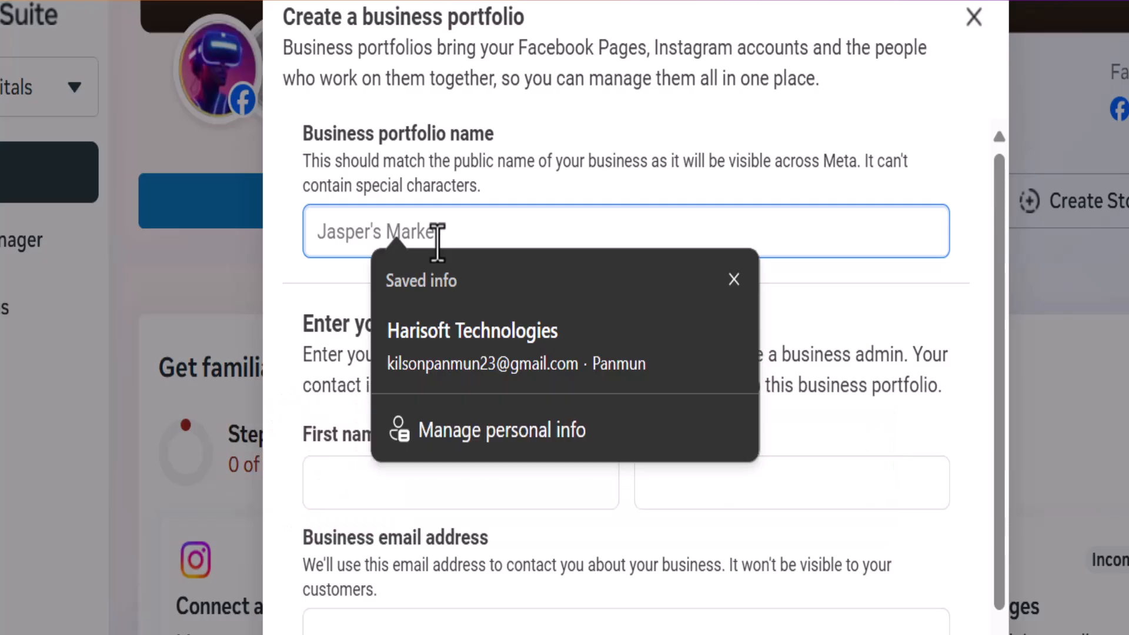
pyautogui.write('George D')
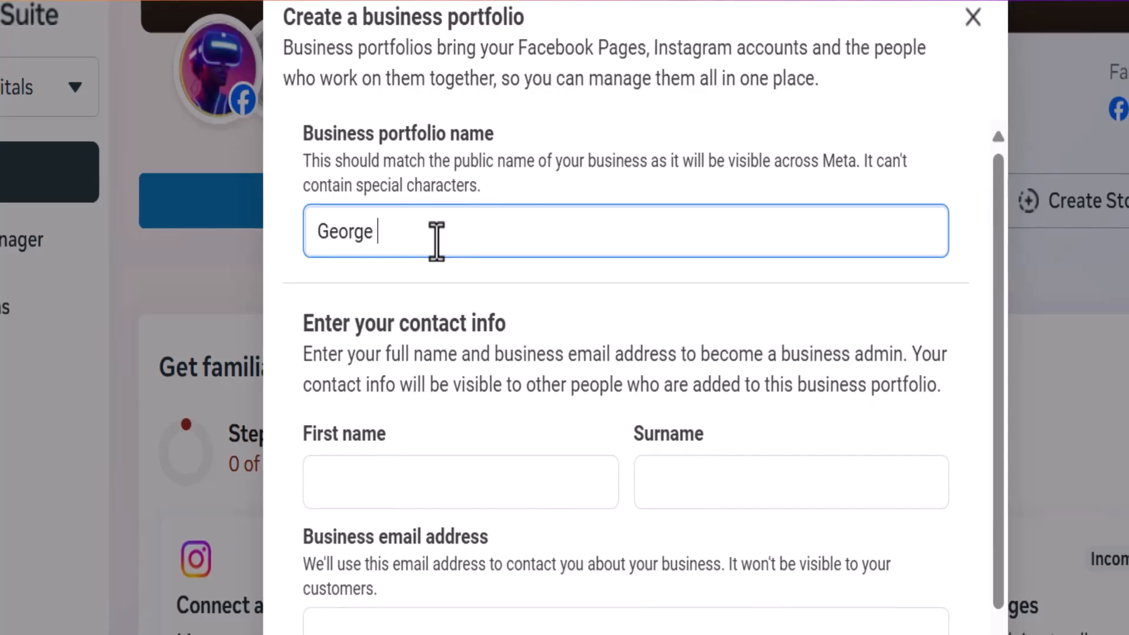
pyautogui.write('igitals')
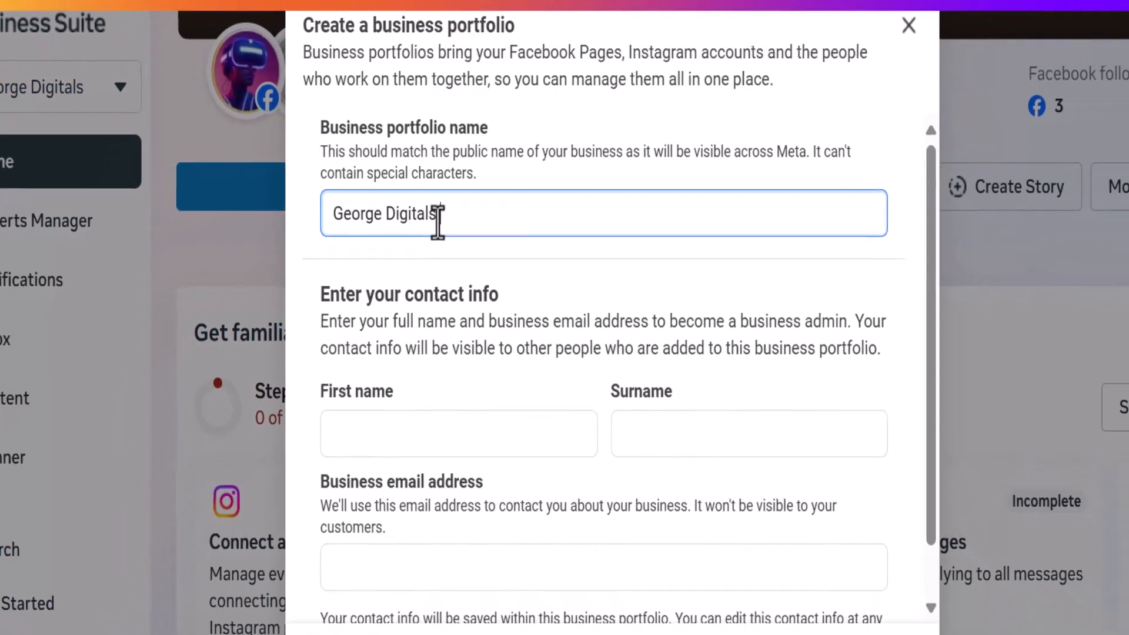
pyautogui.write(' Empire')
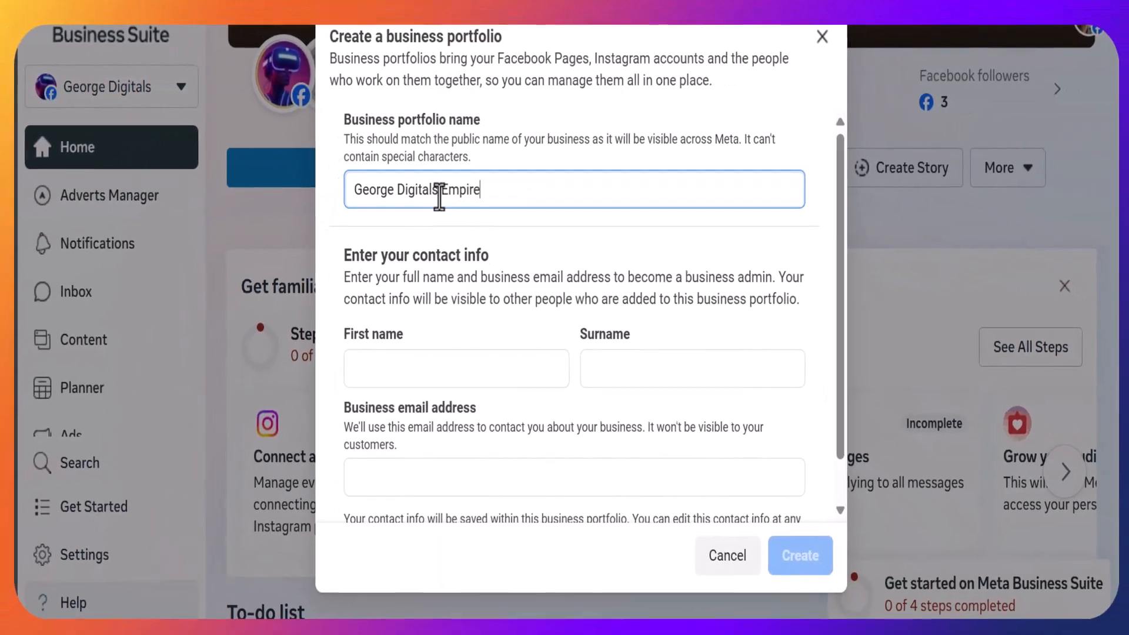
# Fill in the contact first name, surname and business email from saved info, then create the portfolio.
pyautogui.click(425, 360)
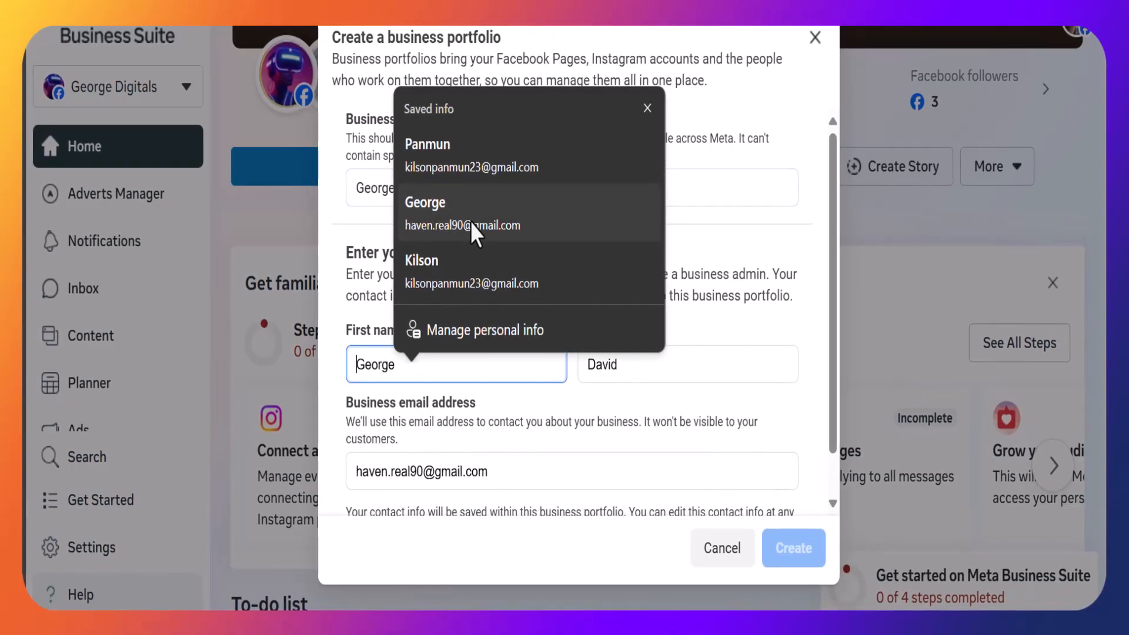
pyautogui.click(470, 222)
pyautogui.scroll(-1, 503, 433)
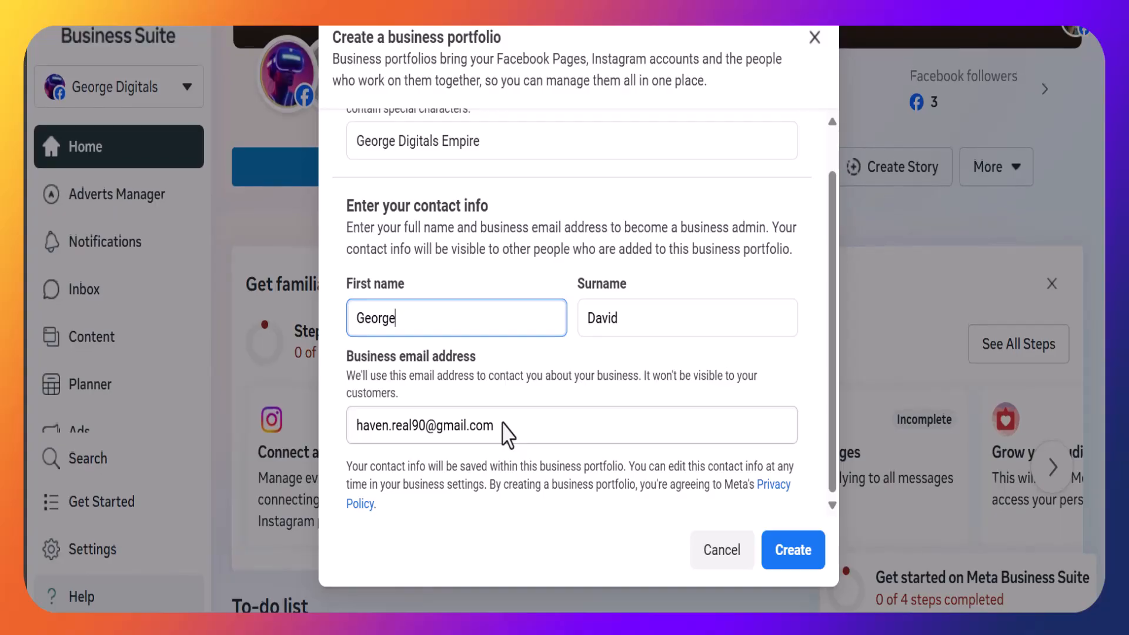
pyautogui.click(806, 566)
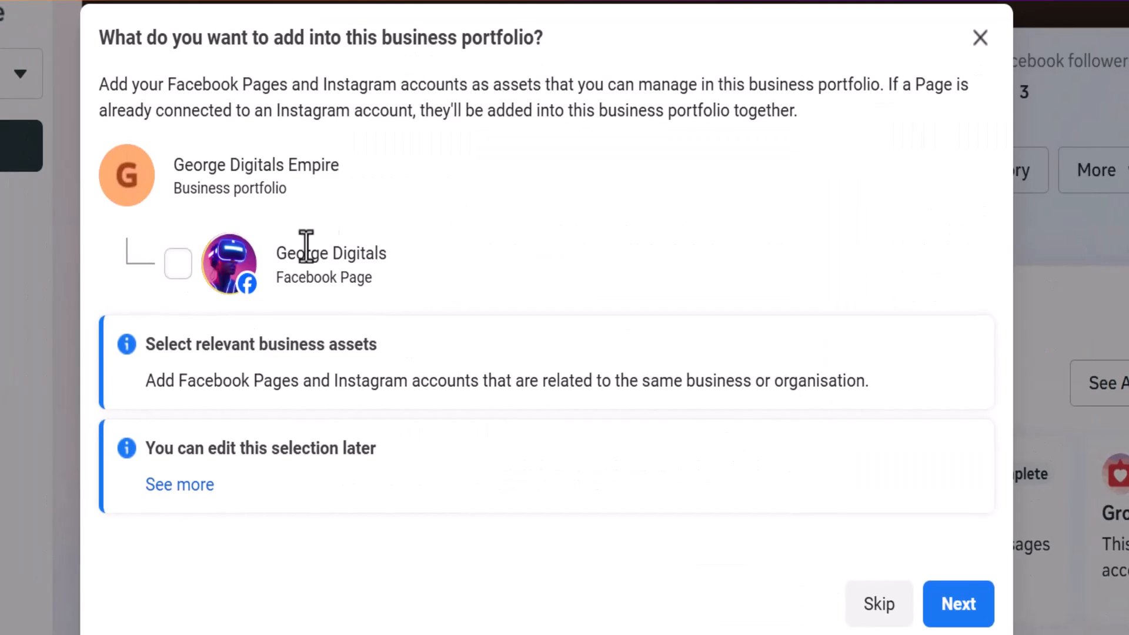
# Add the George Digitals Facebook Page as an asset of the portfolio.
pyautogui.click(179, 267)
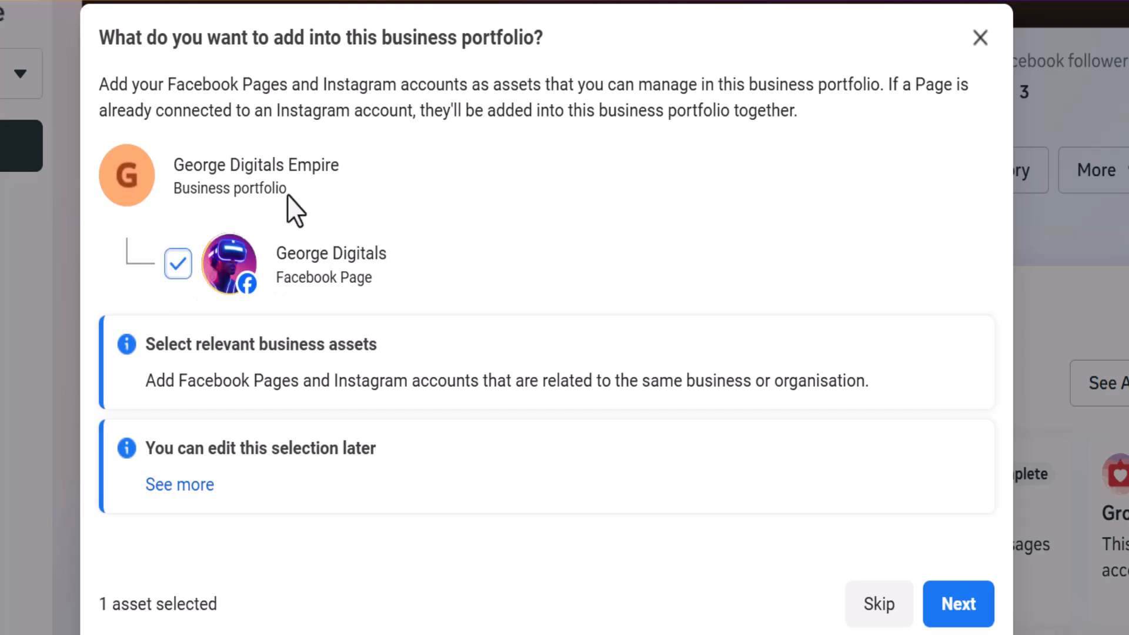
pyautogui.click(957, 602)
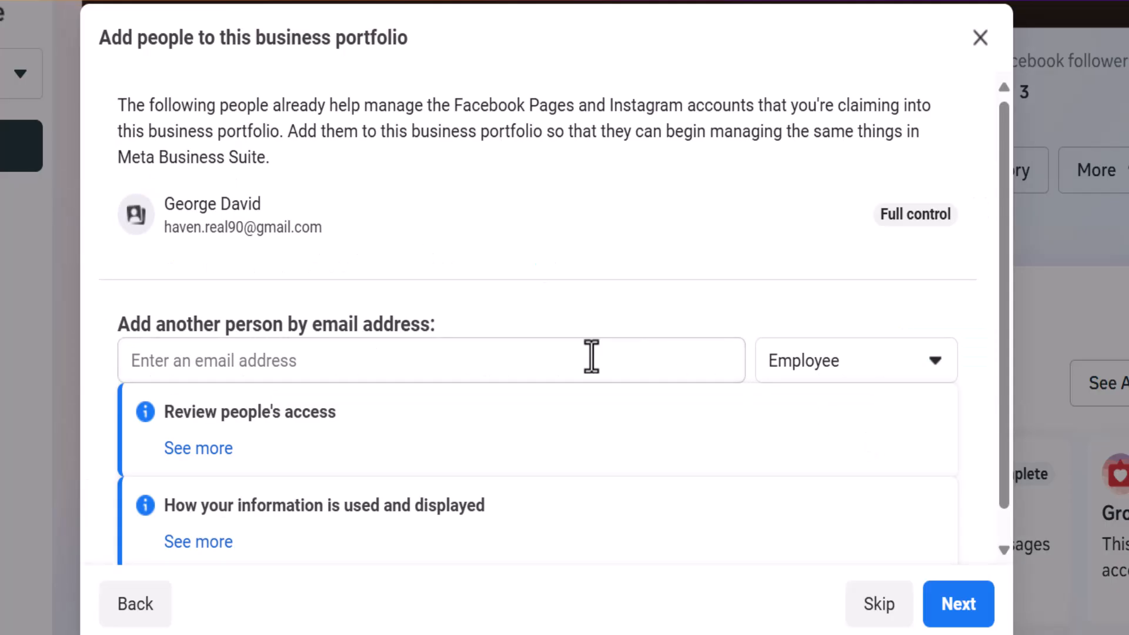
# Continue without adding other people and confirm the business portfolio.
pyautogui.scroll(-1, 591, 356)
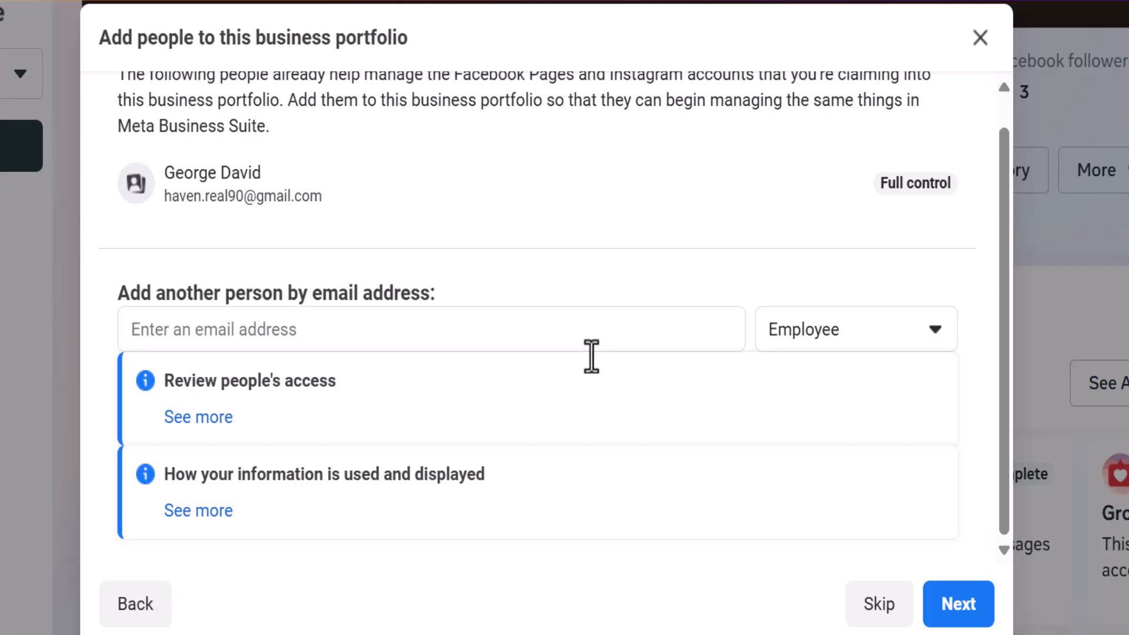
pyautogui.click(538, 325)
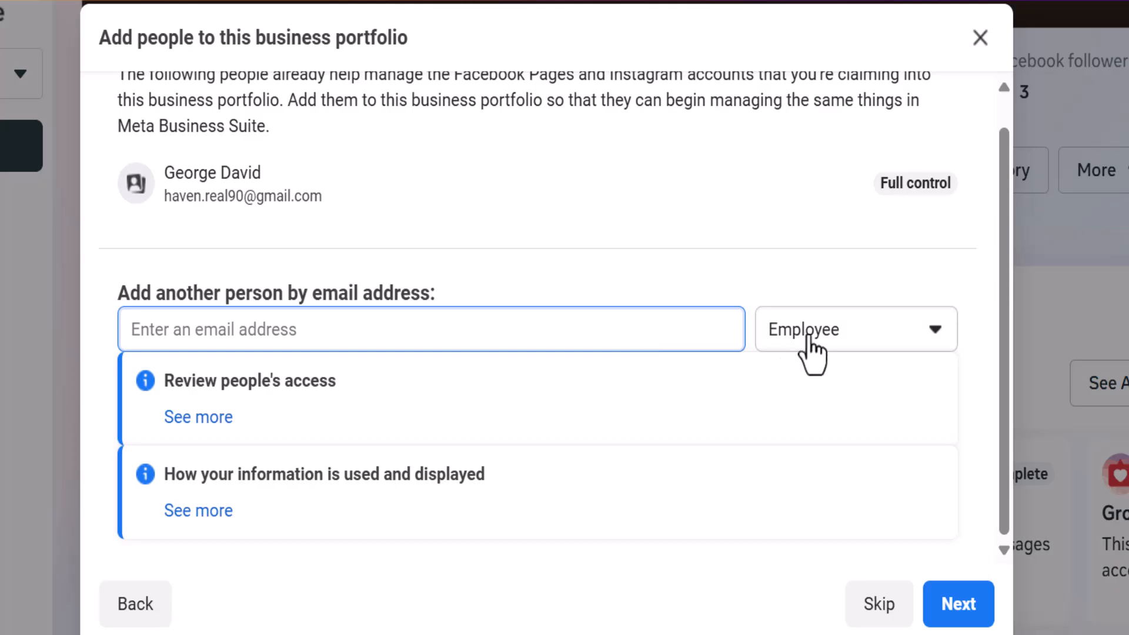
pyautogui.click(984, 610)
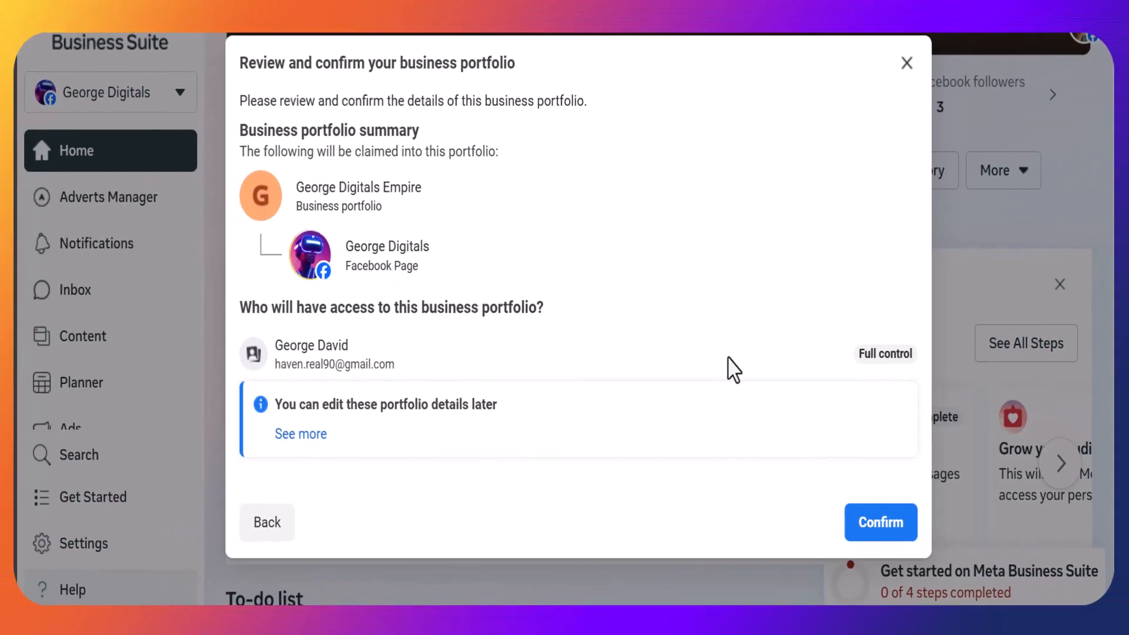
pyautogui.click(866, 536)
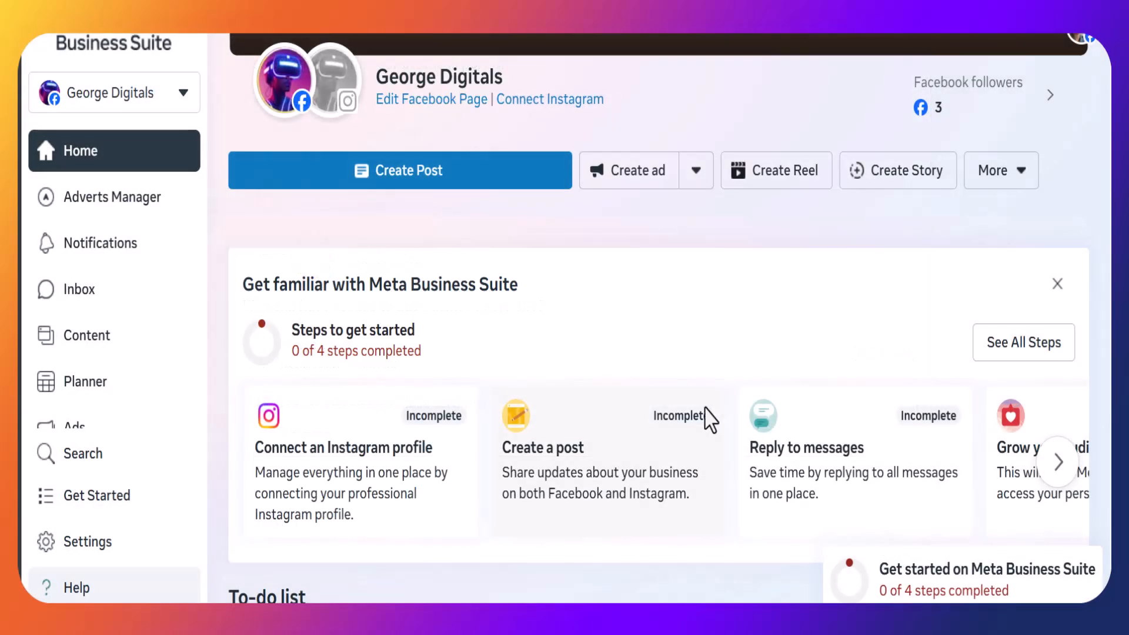
# Switch to the George Digitals Page under the George Digitals Empire portfolio.
pyautogui.click(144, 109)
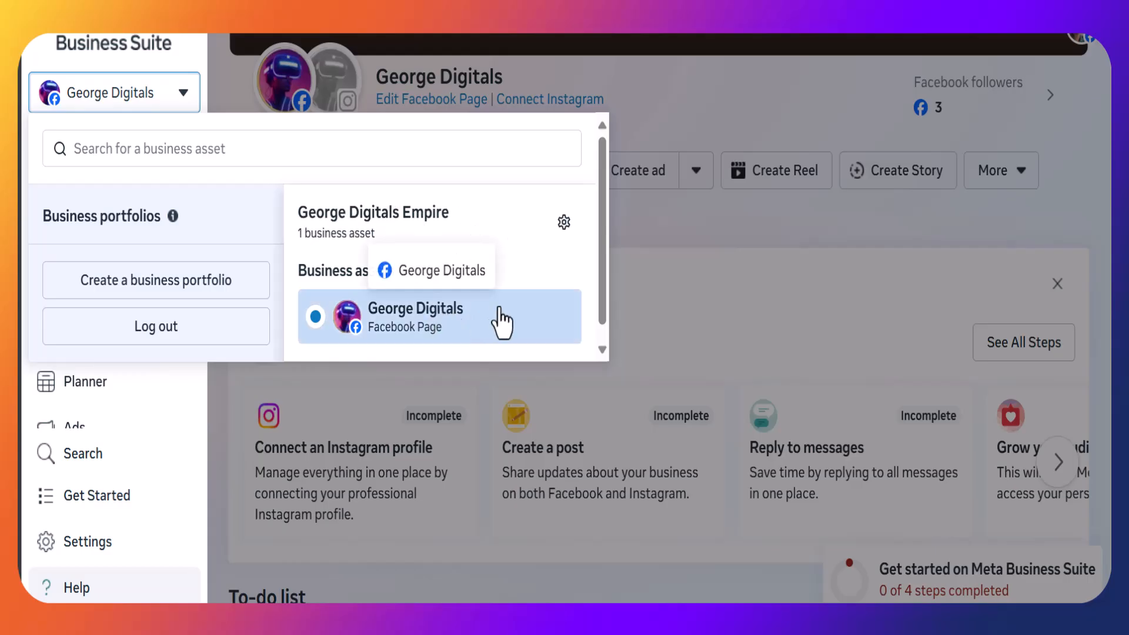
pyautogui.click(700, 293)
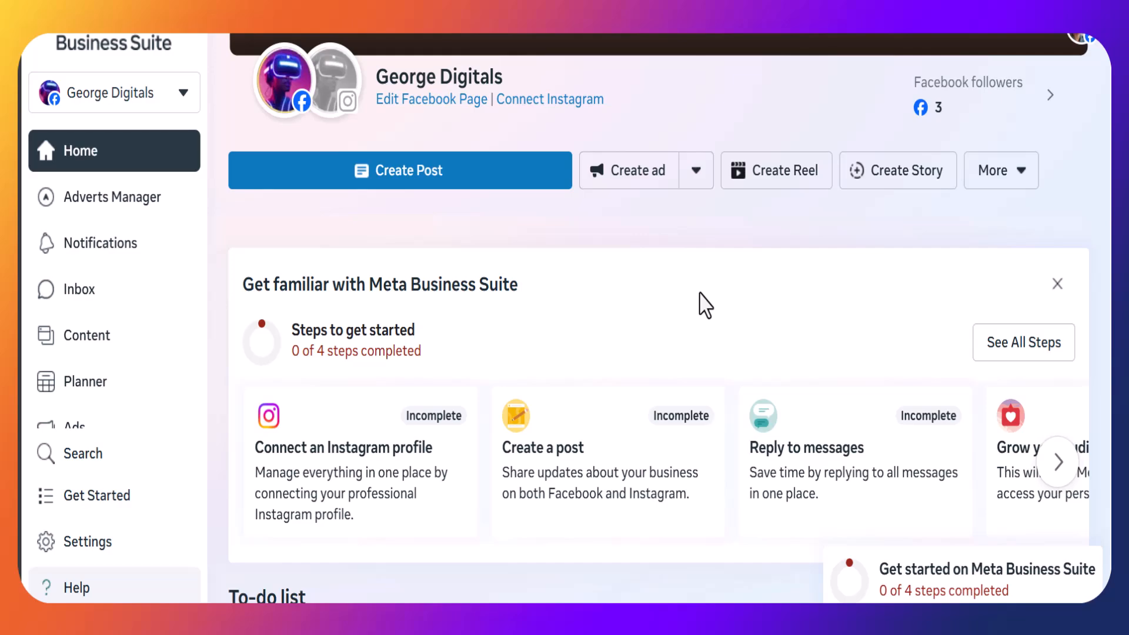
# Open the portfolio settings and go to the Ad accounts section.
pyautogui.scroll(-3, 196, 277)
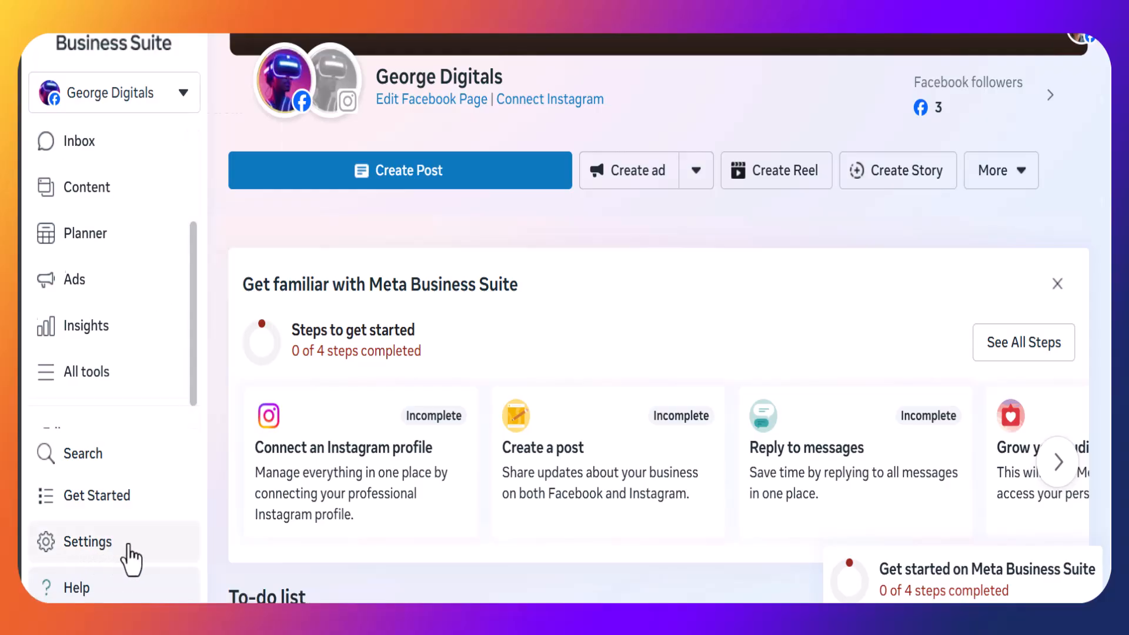
pyautogui.click(128, 556)
pyautogui.scroll(-1, 237, 443)
pyautogui.scroll(-1, 203, 359)
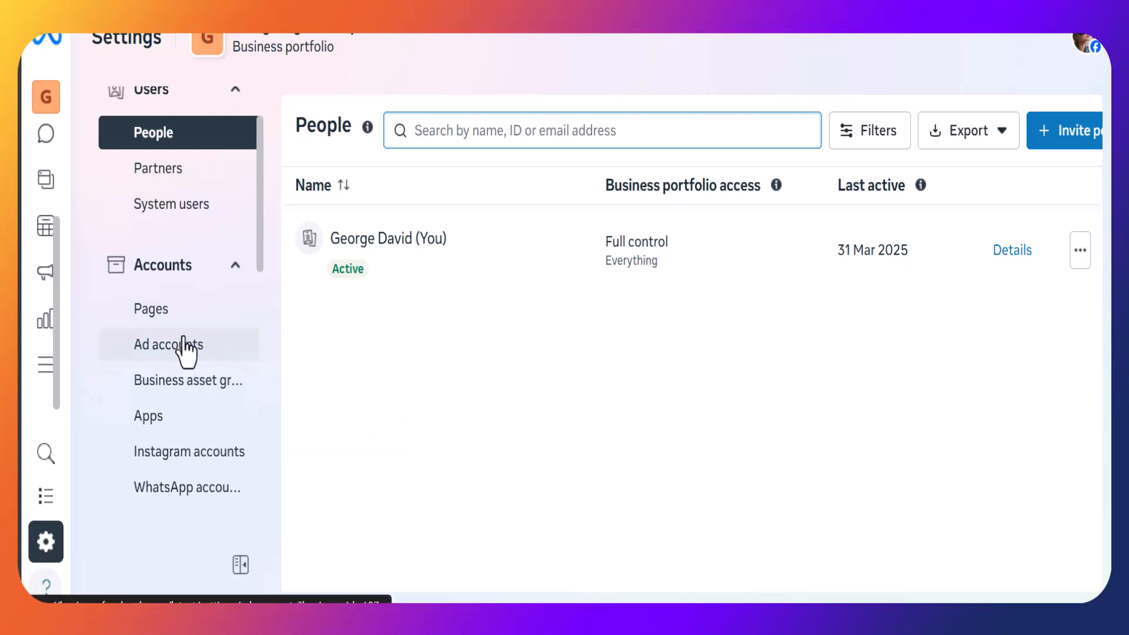
pyautogui.click(191, 346)
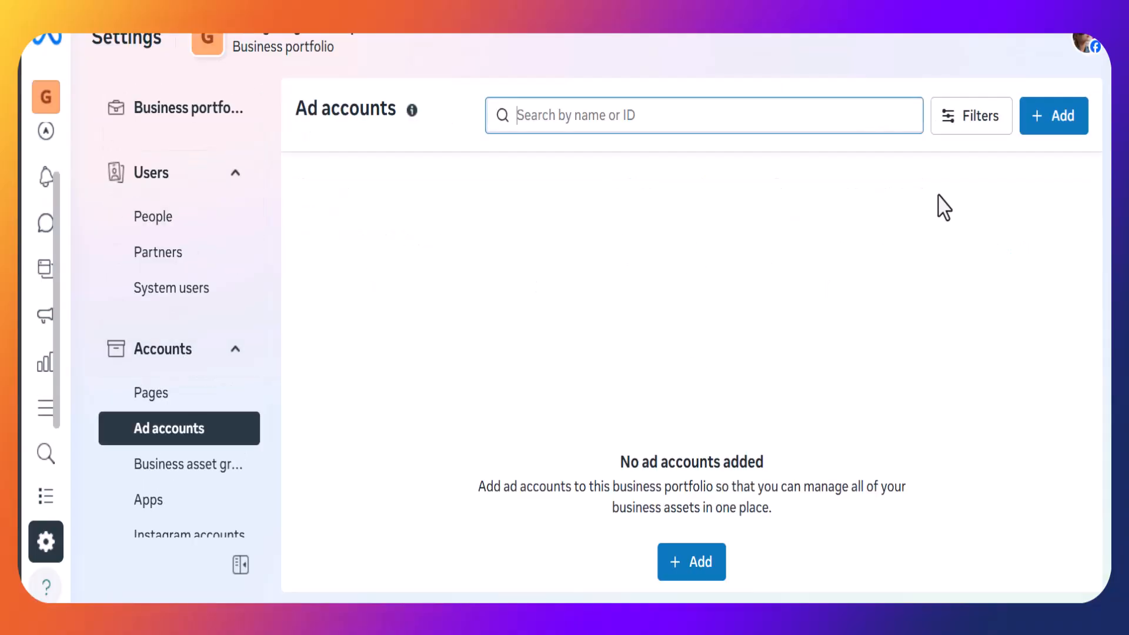
# Start creating a new ad account and name it george digitals ads.
pyautogui.click(1059, 125)
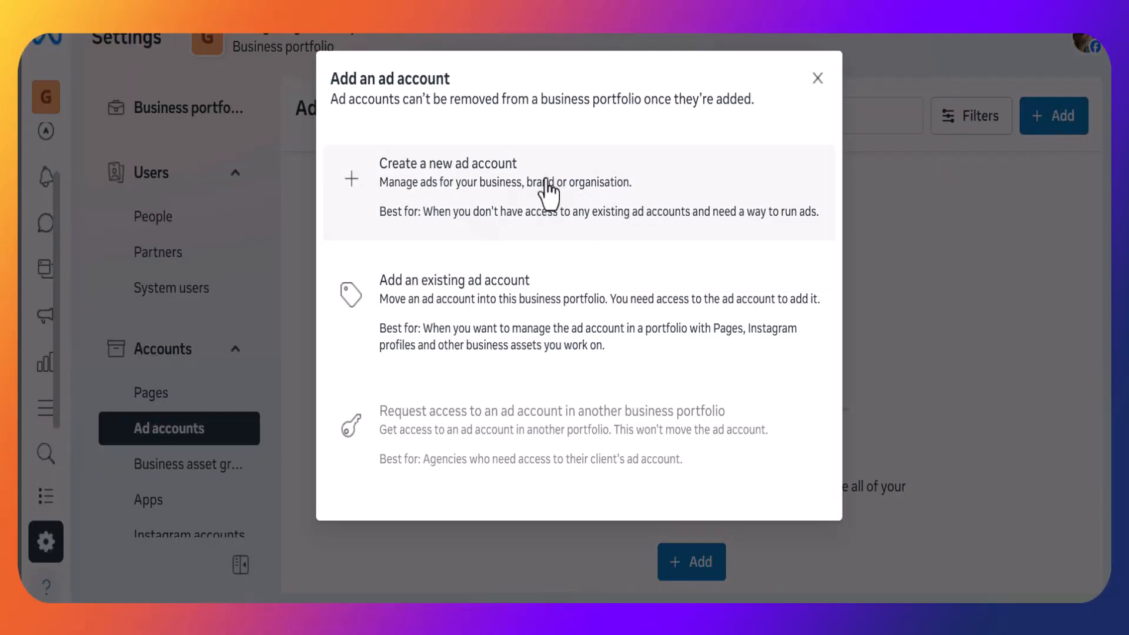
pyautogui.click(517, 202)
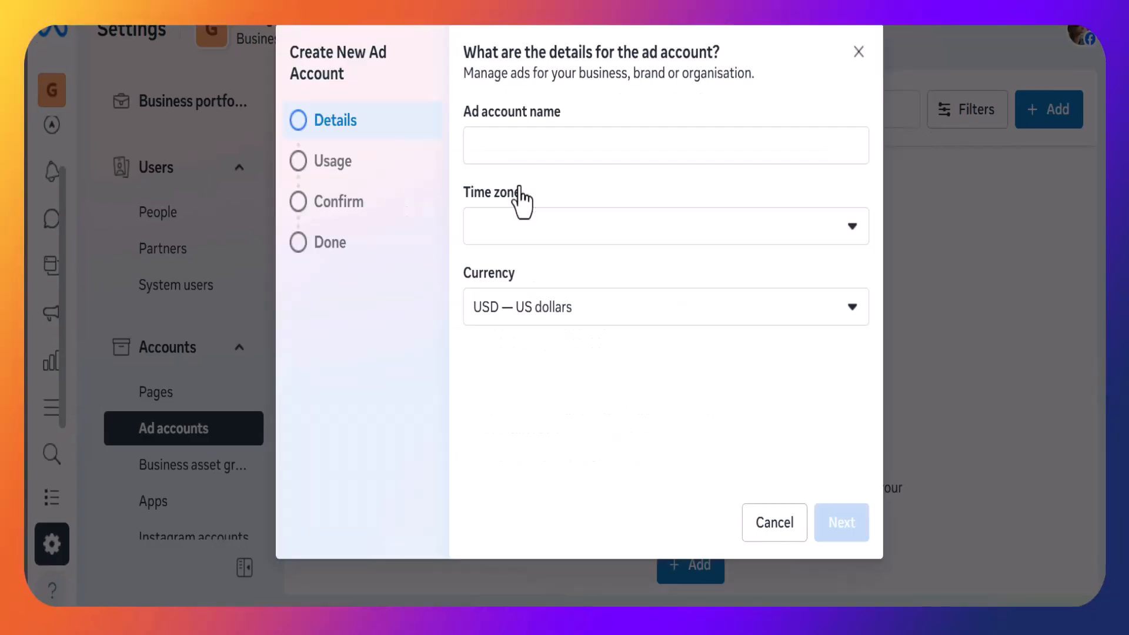
pyautogui.click(559, 156)
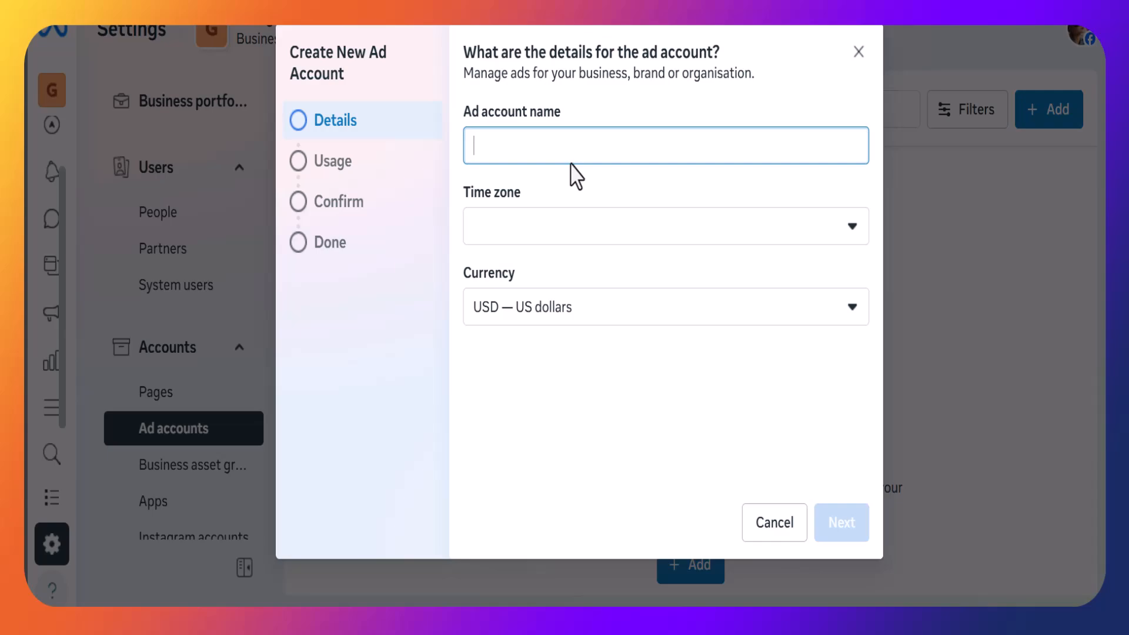
pyautogui.write('george digitals ads')
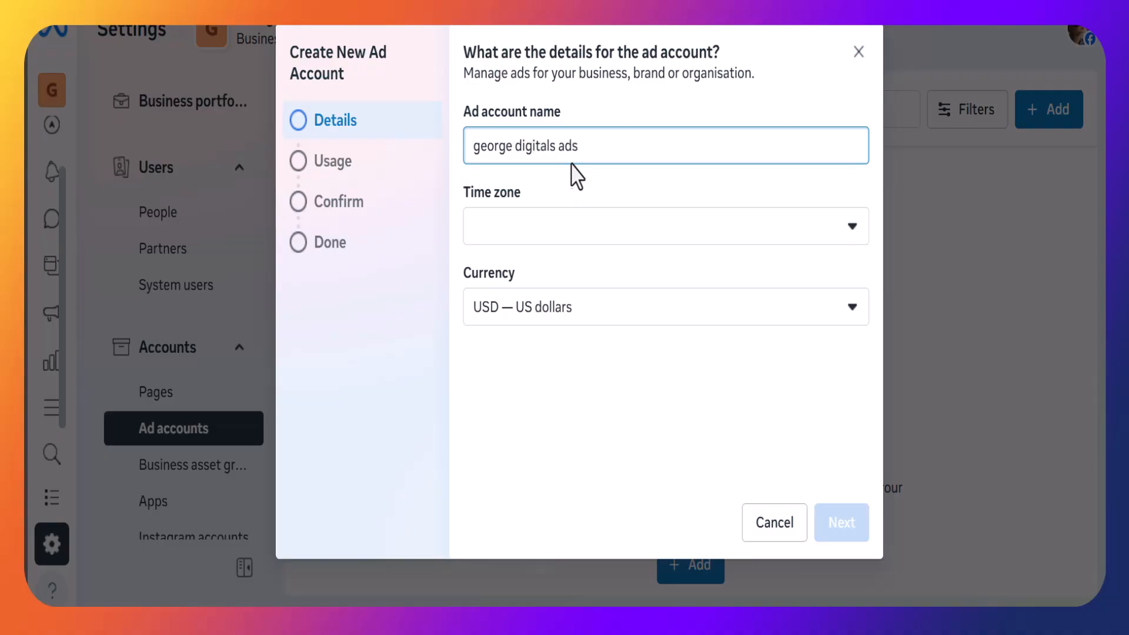
# Set the ad account time zone to (GMT+01:00) Africa/Lagos and currency to NGN — Nigerian Naira.
pyautogui.click(559, 240)
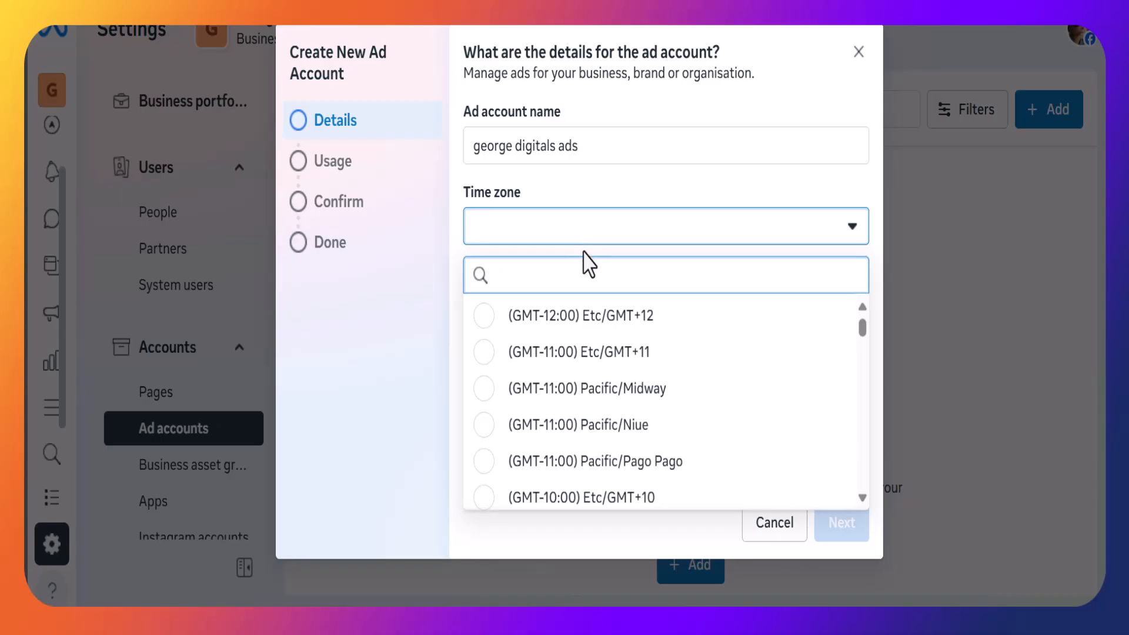
pyautogui.write('afr')
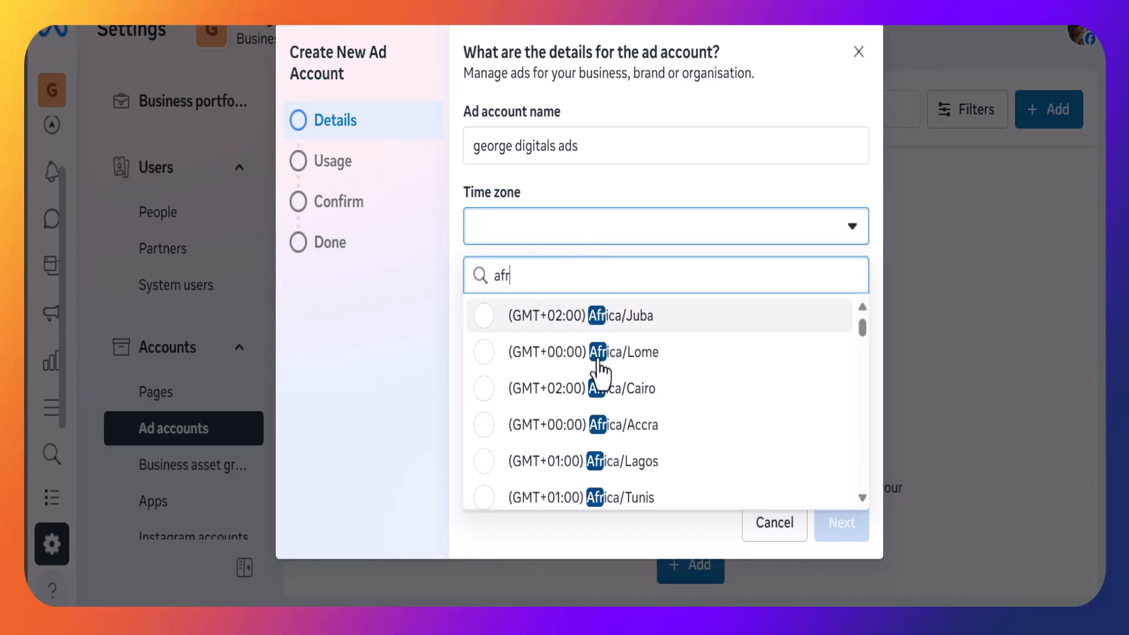
pyautogui.click(621, 463)
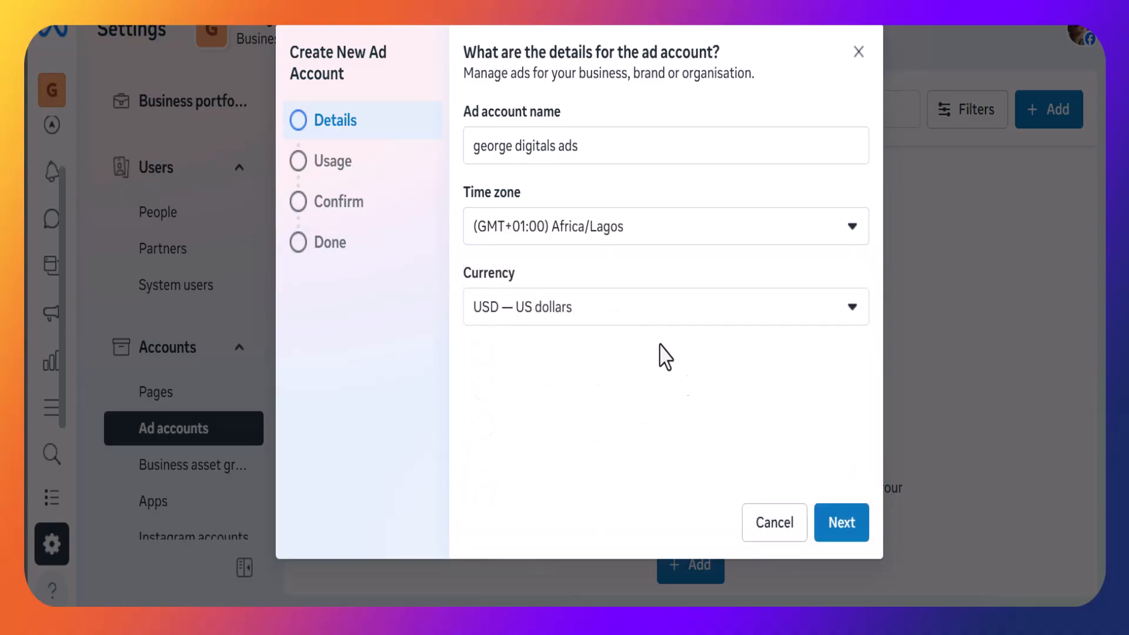
pyautogui.click(632, 326)
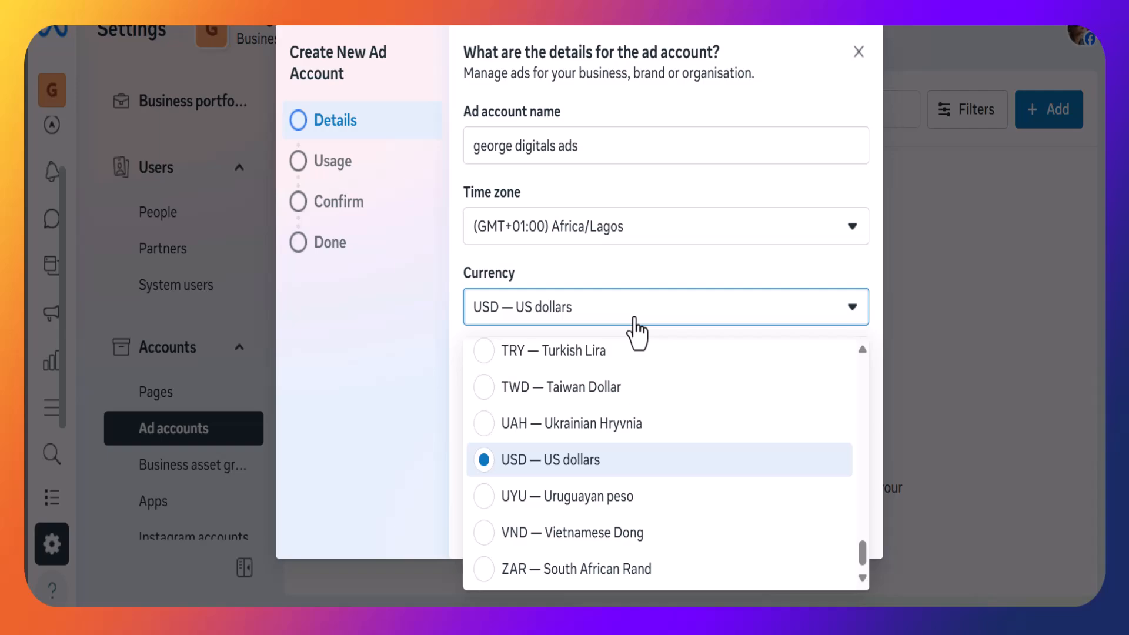
pyautogui.scroll(10, 615, 403)
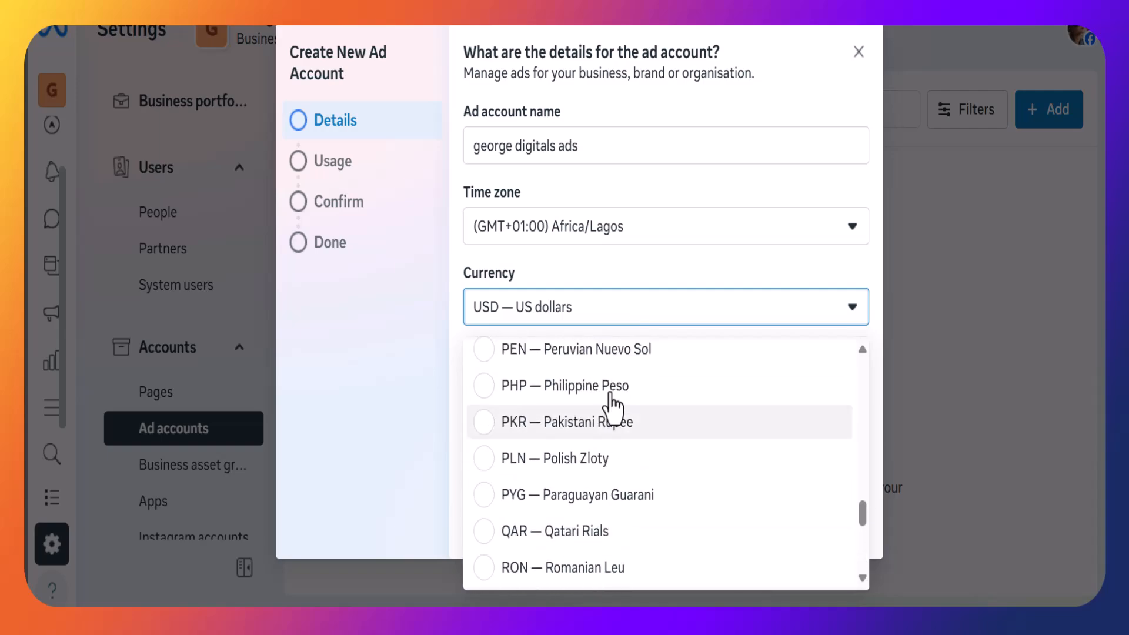
pyautogui.scroll(2, 612, 407)
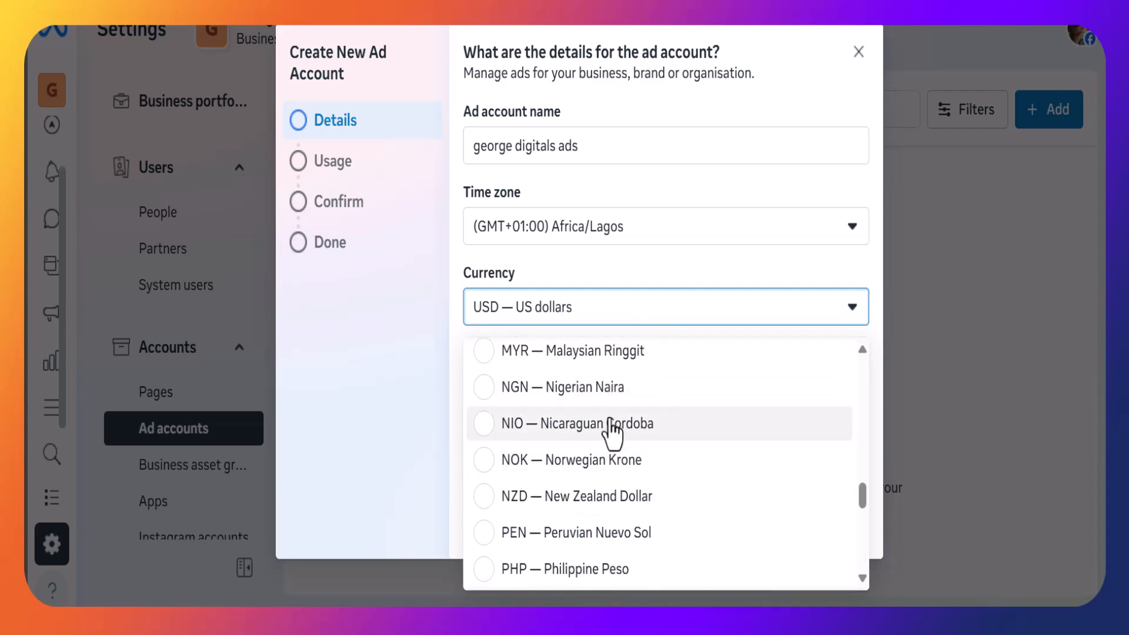
pyautogui.click(612, 397)
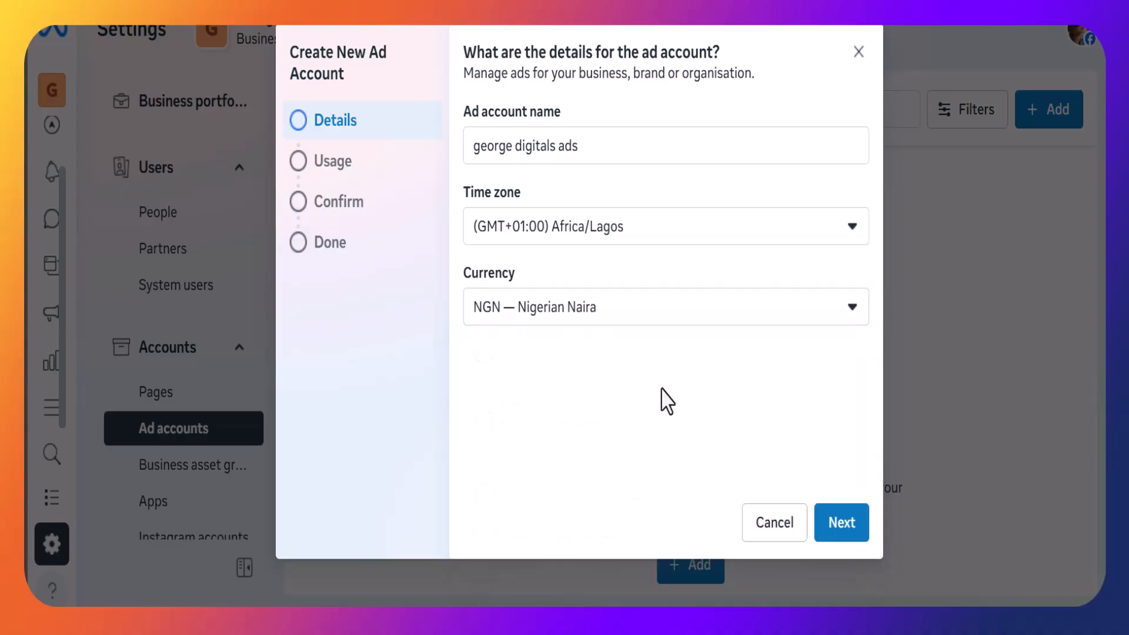
# Continue with the ad account set to be used for My business.
pyautogui.click(854, 530)
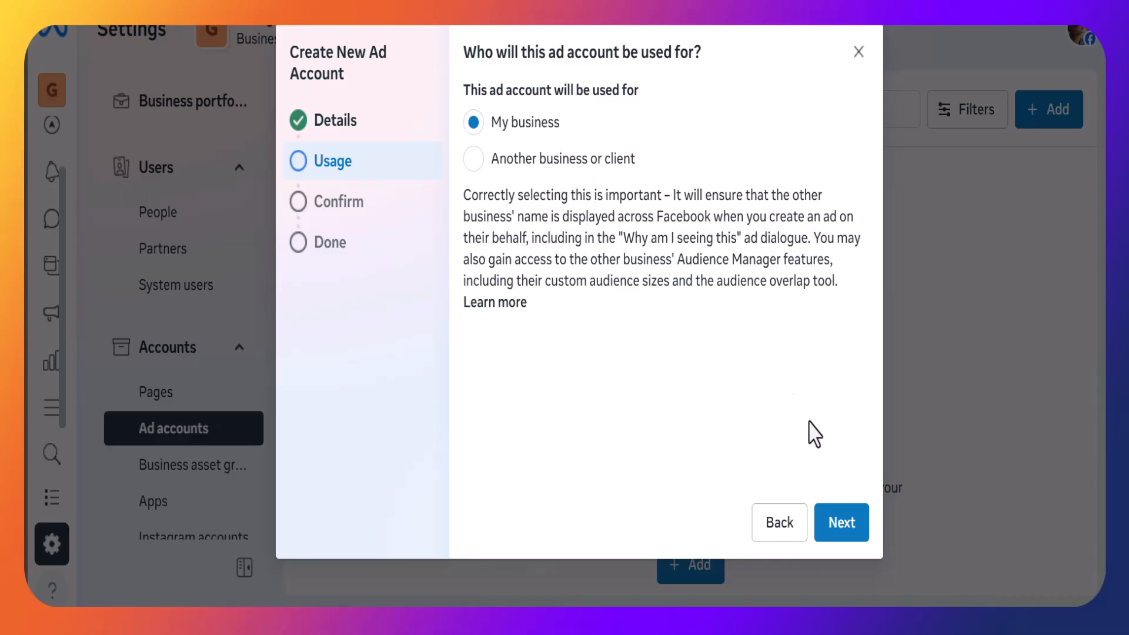
pyautogui.click(836, 525)
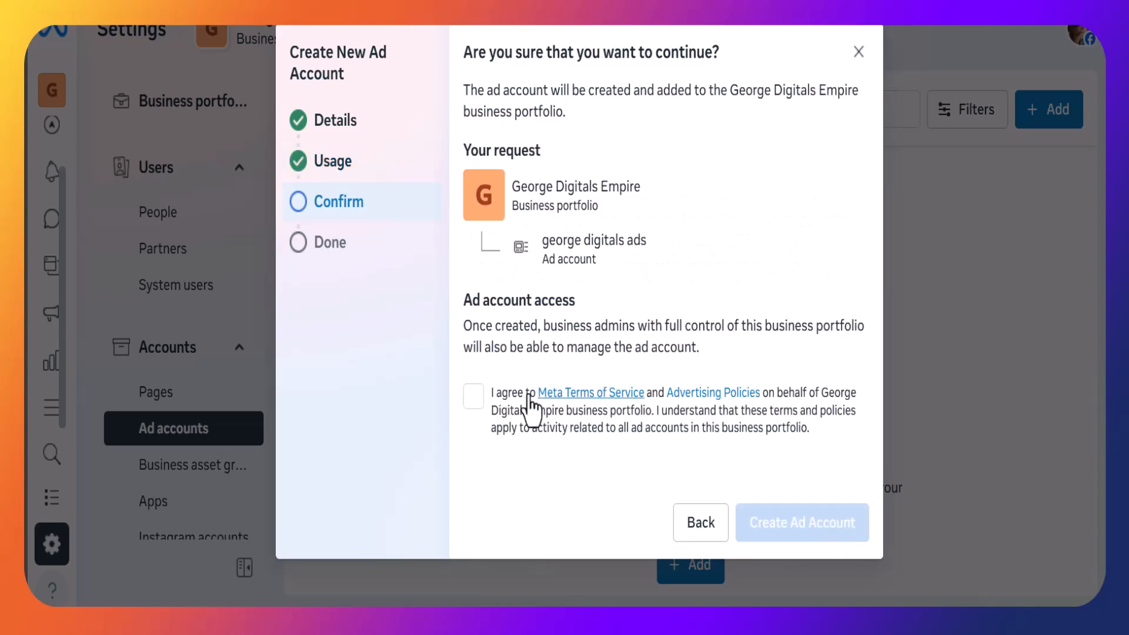
# Agree to the terms, create the ad account, and close the wizard.
pyautogui.click(475, 397)
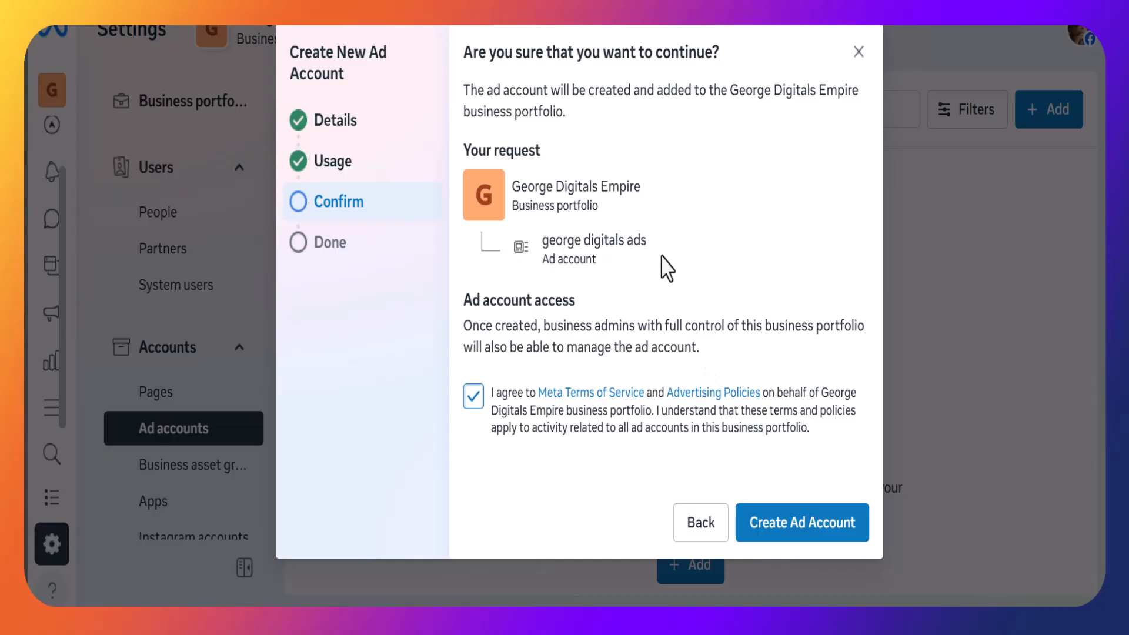
pyautogui.click(800, 523)
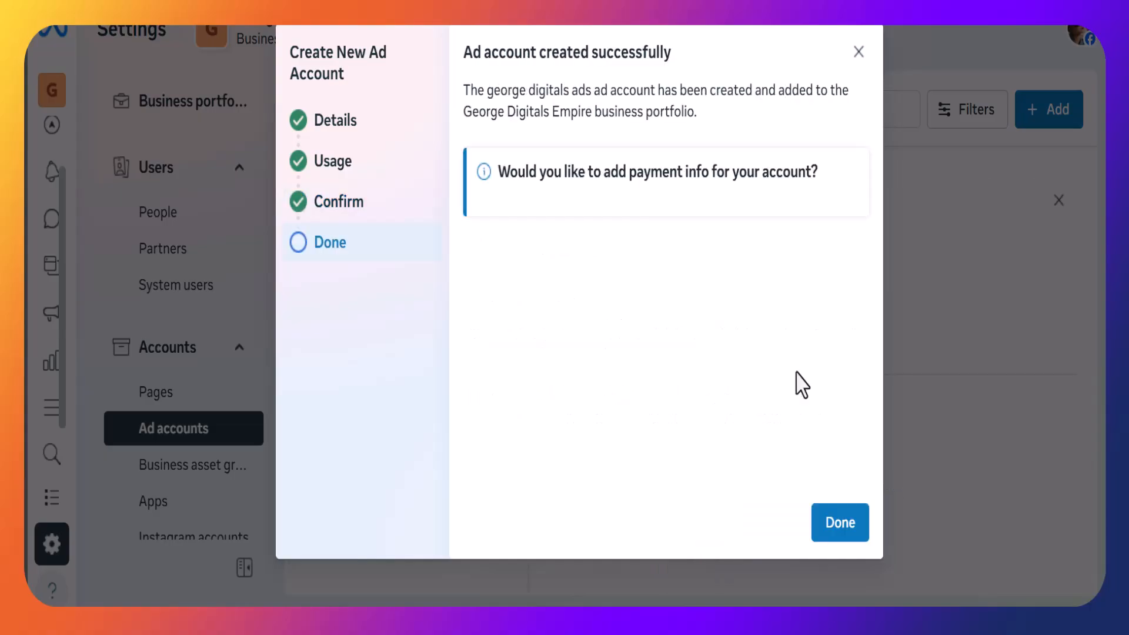
pyautogui.click(838, 532)
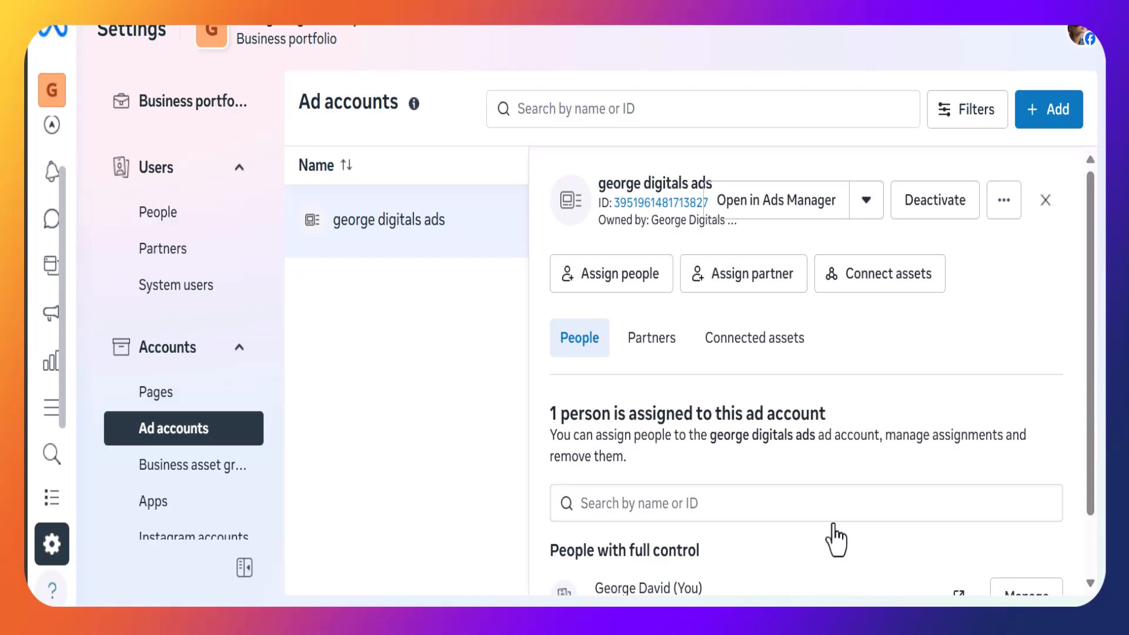
pyautogui.scroll(-2, 835, 539)
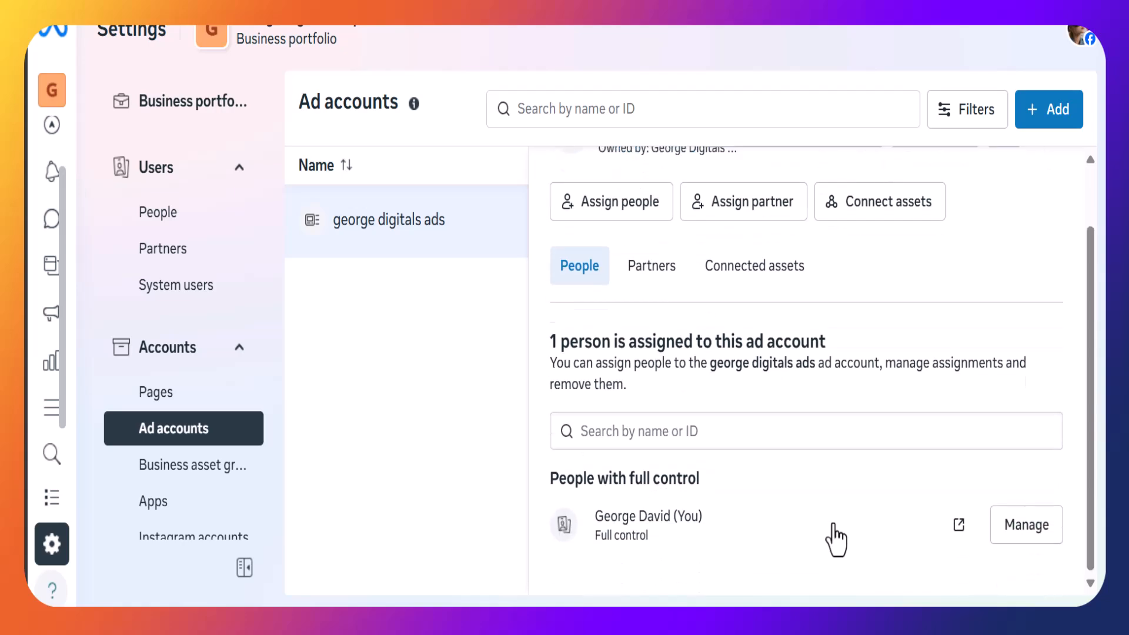
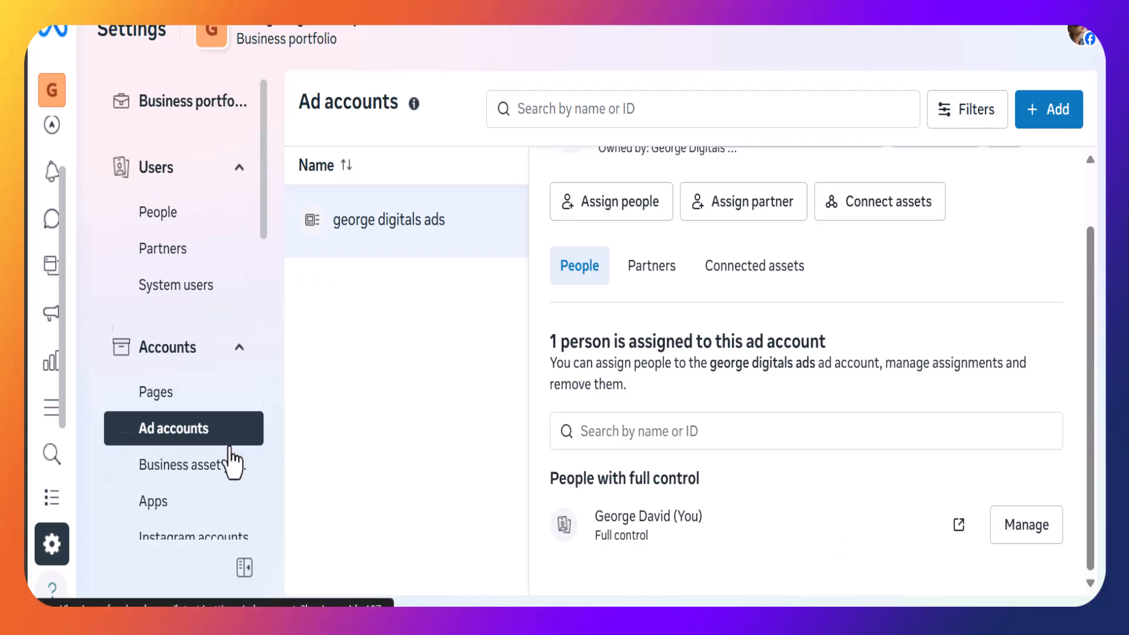
# Create a new dataset named gloxify pixel in the business portfolio's data sources.
pyautogui.scroll(-6, 227, 461)
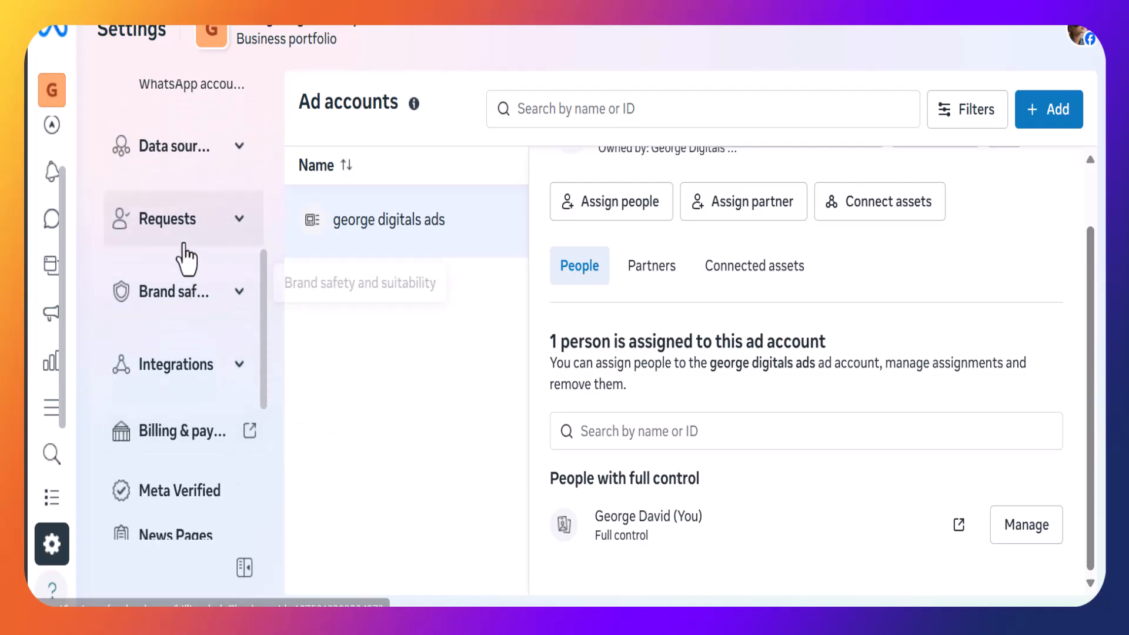
pyautogui.click(192, 157)
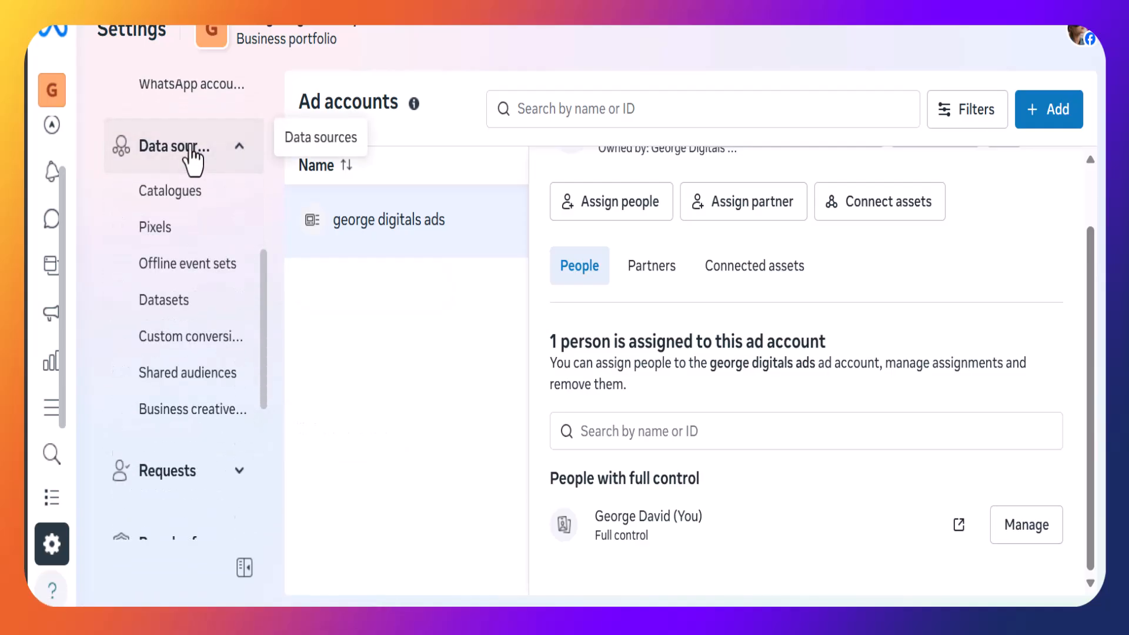
pyautogui.click(168, 235)
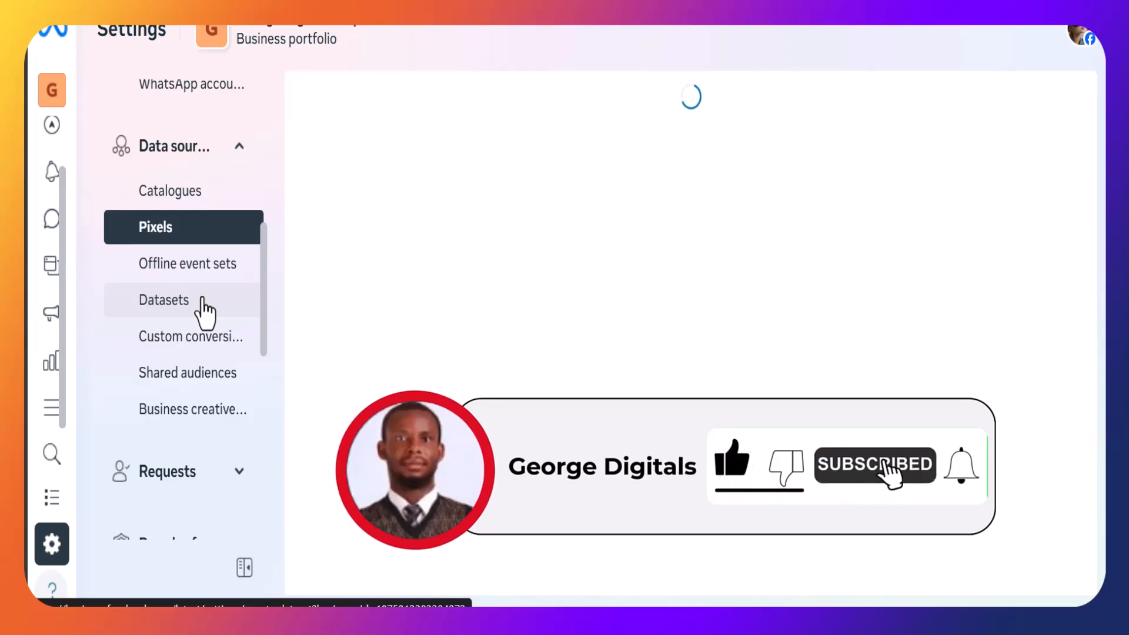
pyautogui.click(202, 298)
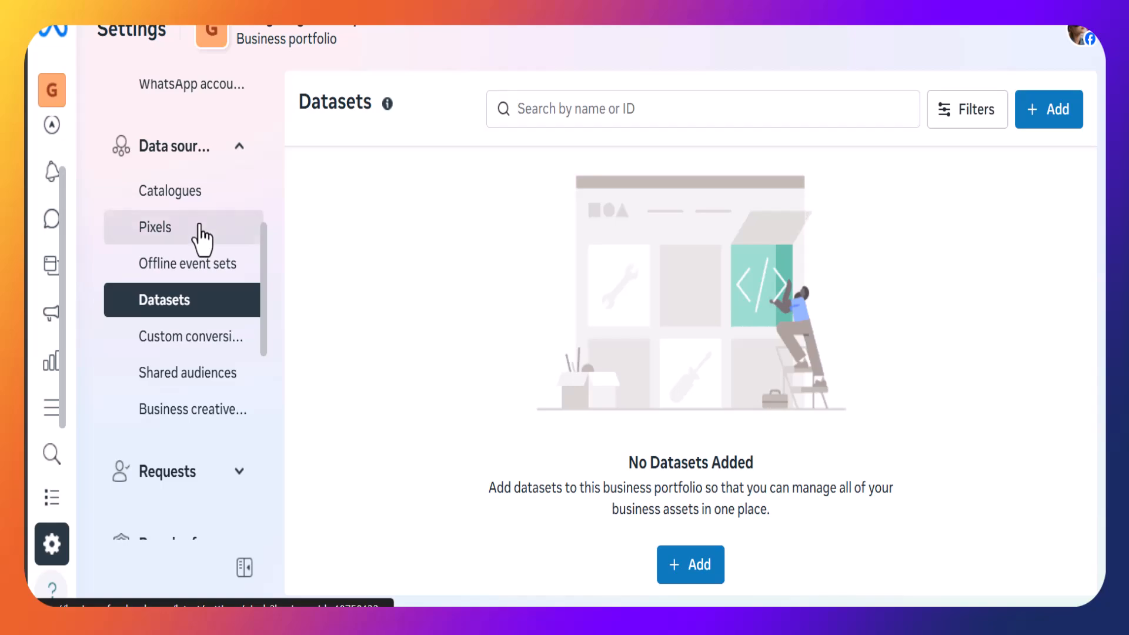
pyautogui.click(202, 234)
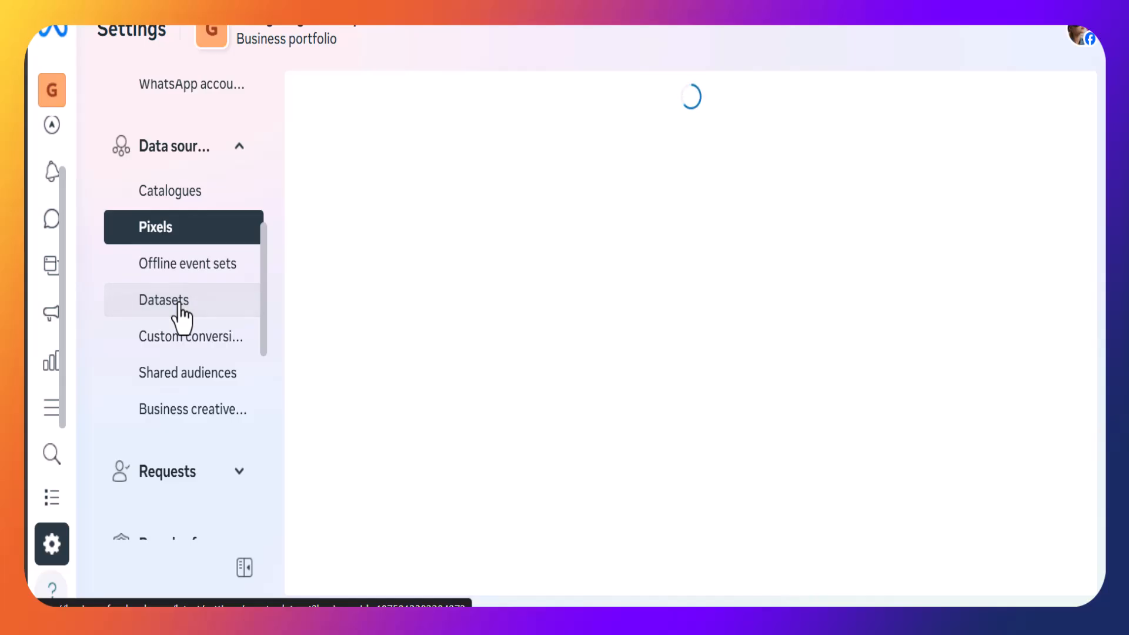
pyautogui.click(178, 304)
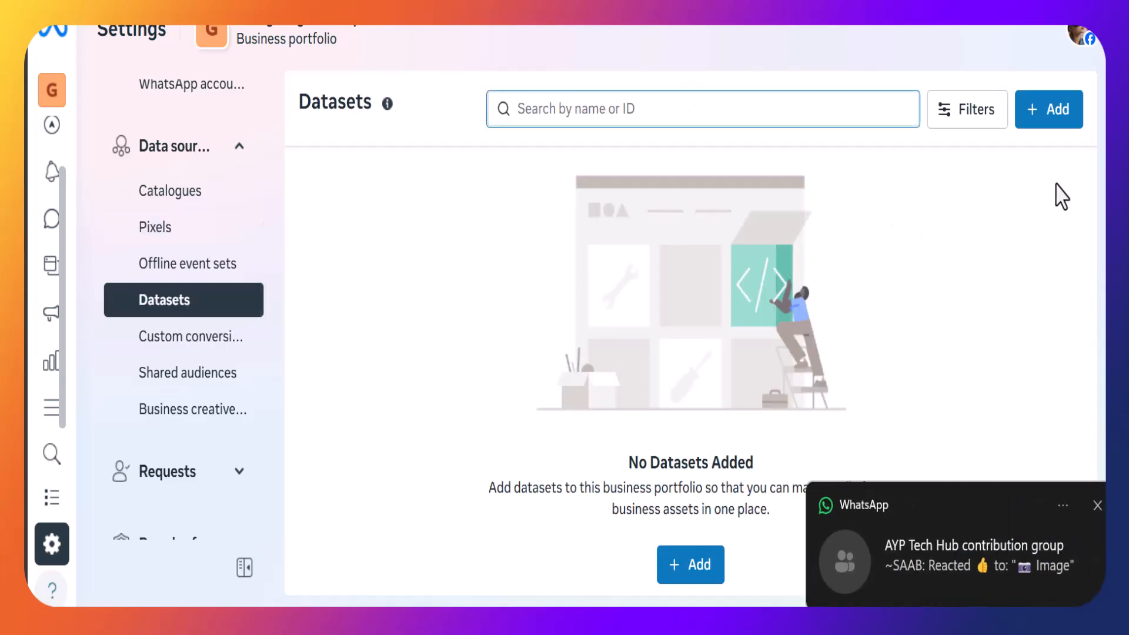
pyautogui.click(1053, 120)
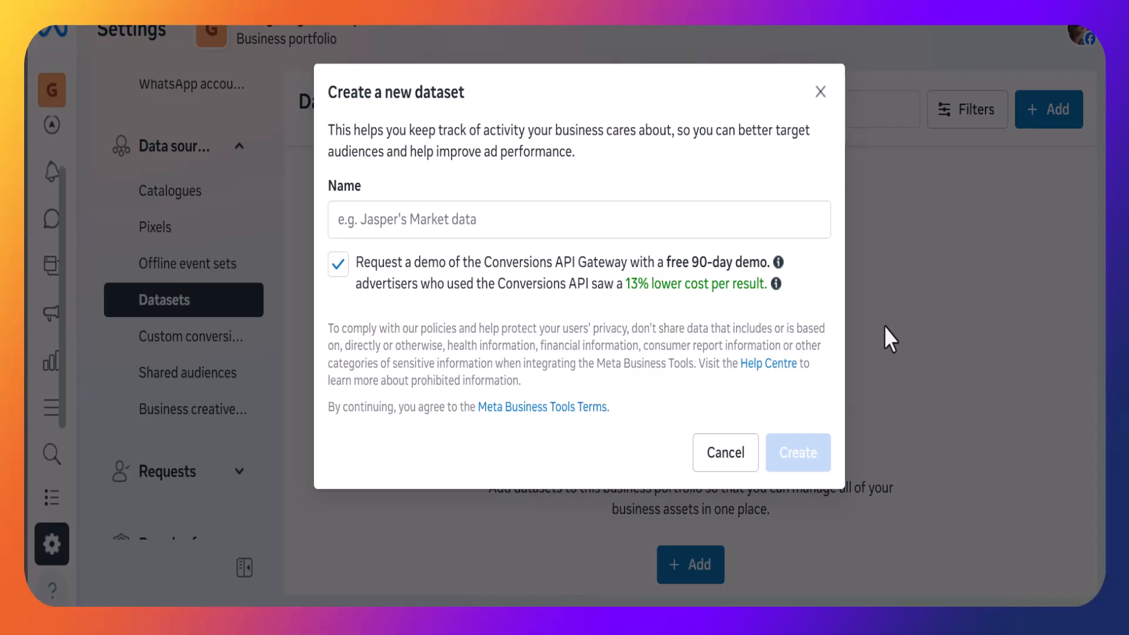
pyautogui.click(708, 215)
pyautogui.write('gloxify pixel')
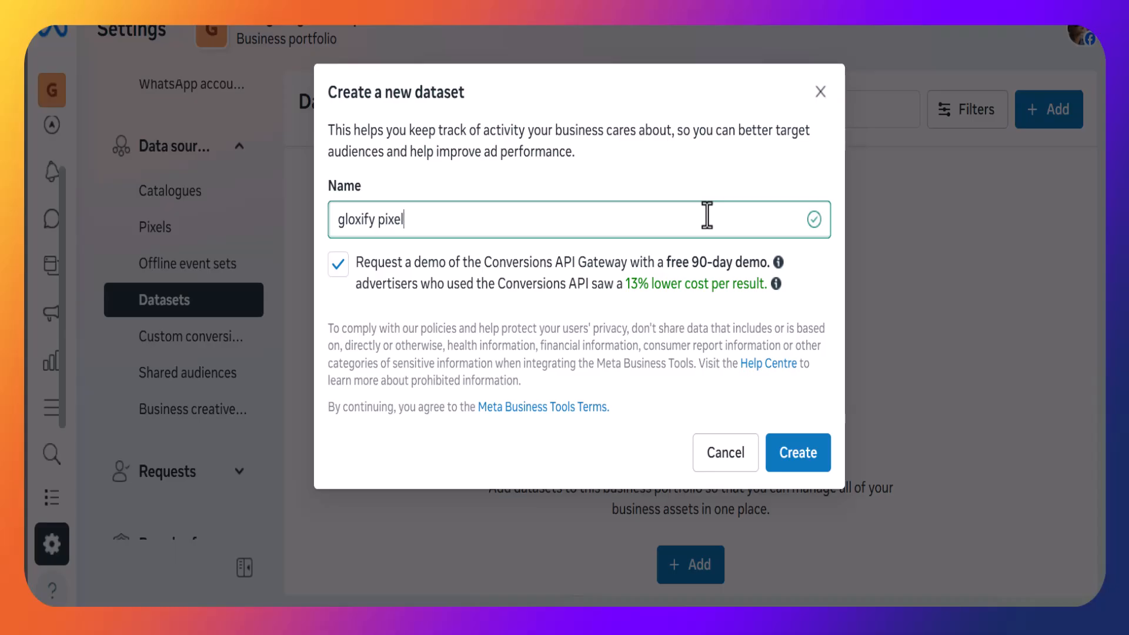
pyautogui.click(796, 450)
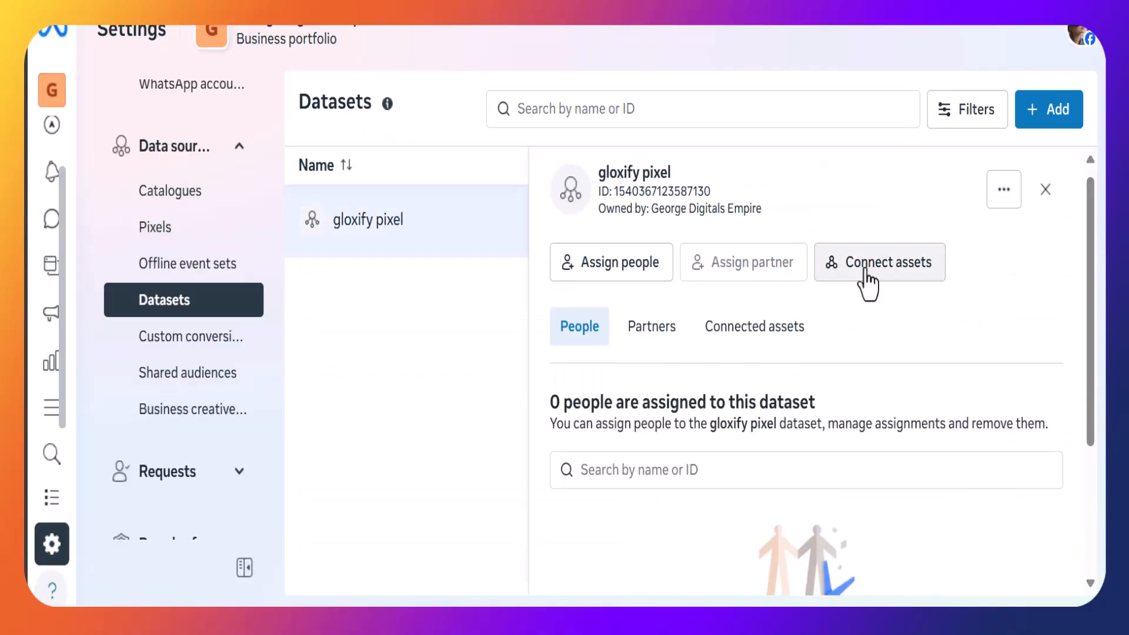
# Connect the george digitals ads ad account to the gloxify pixel dataset as a business asset.
pyautogui.click(865, 271)
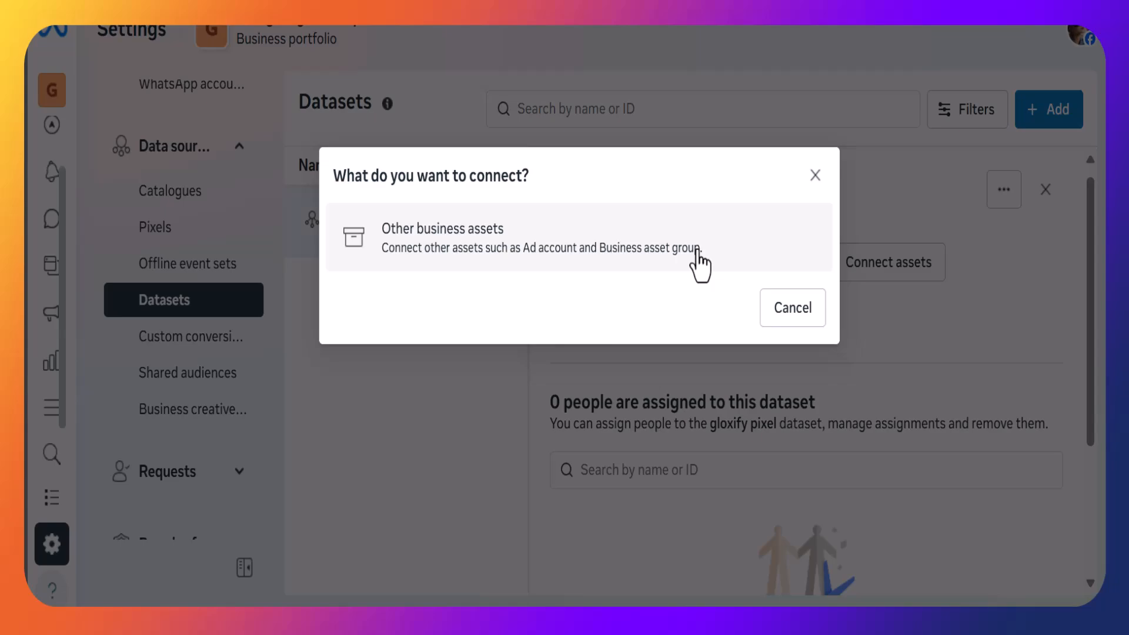
pyautogui.click(700, 258)
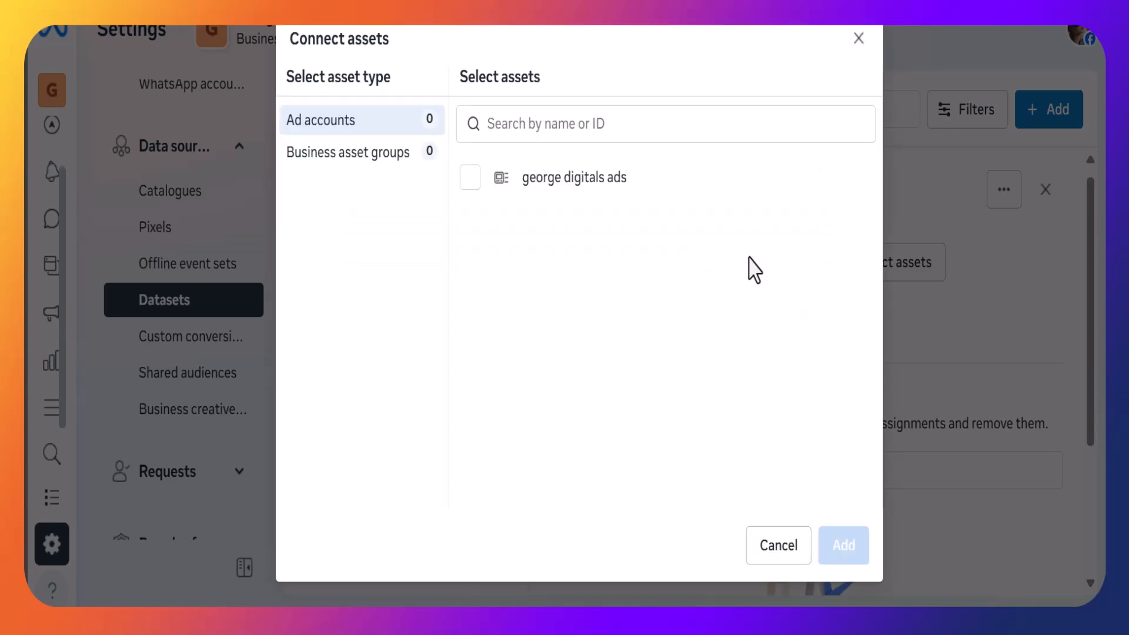
pyautogui.click(541, 198)
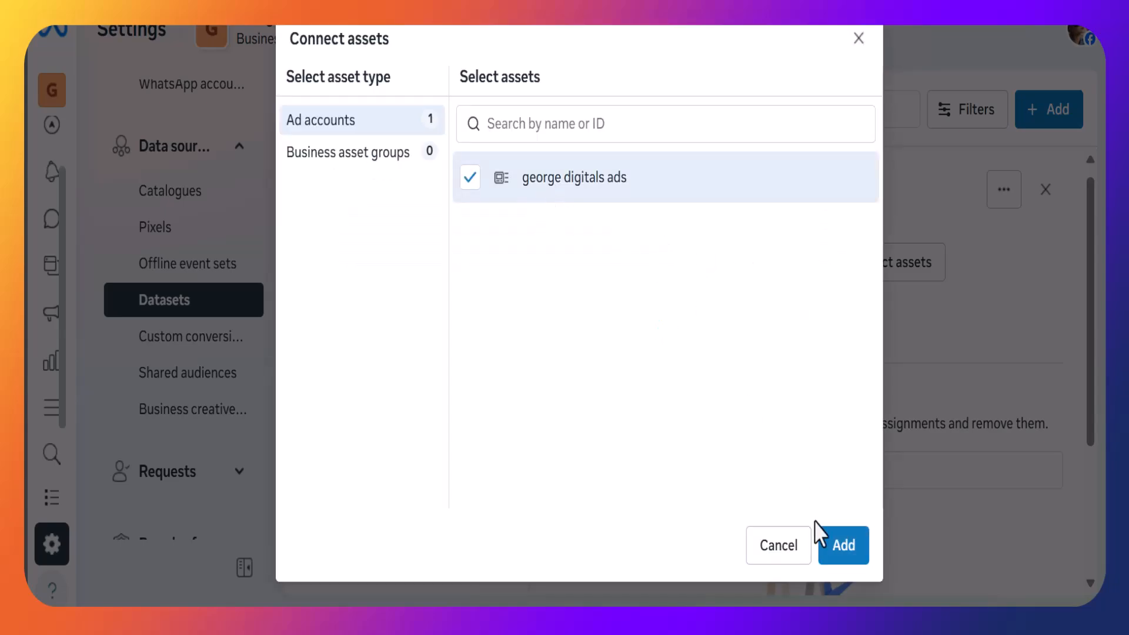
pyautogui.click(853, 559)
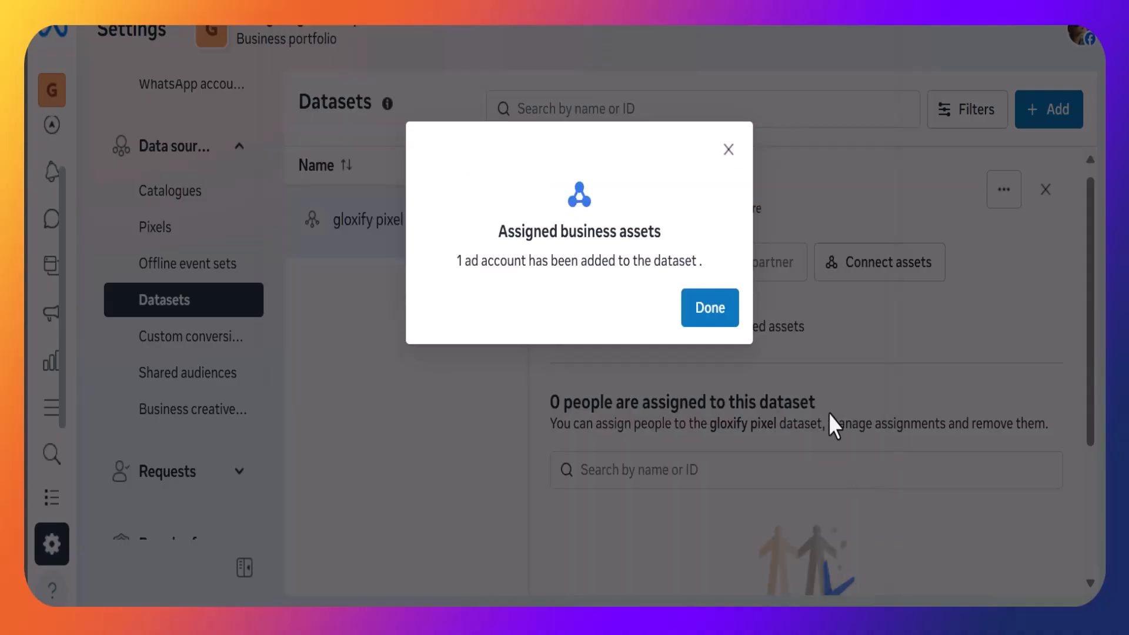
pyautogui.click(713, 303)
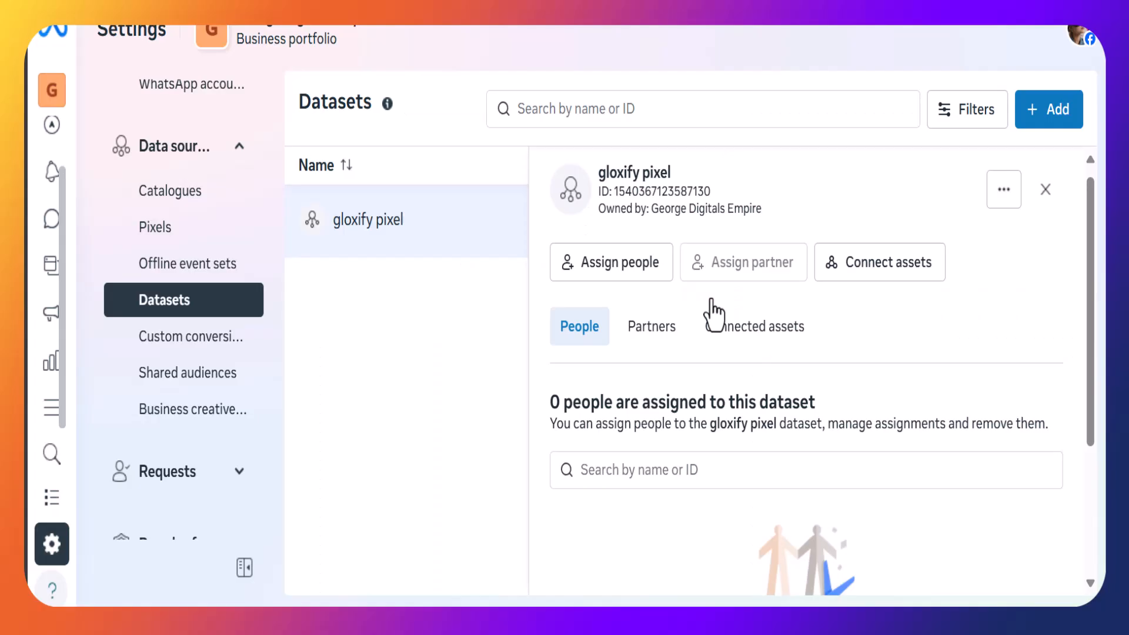
# Open the gloxify pixel dataset in Events Manager.
pyautogui.doubleClick(780, 294)
pyautogui.scroll(-1, 780, 295)
pyautogui.scroll(1, 780, 294)
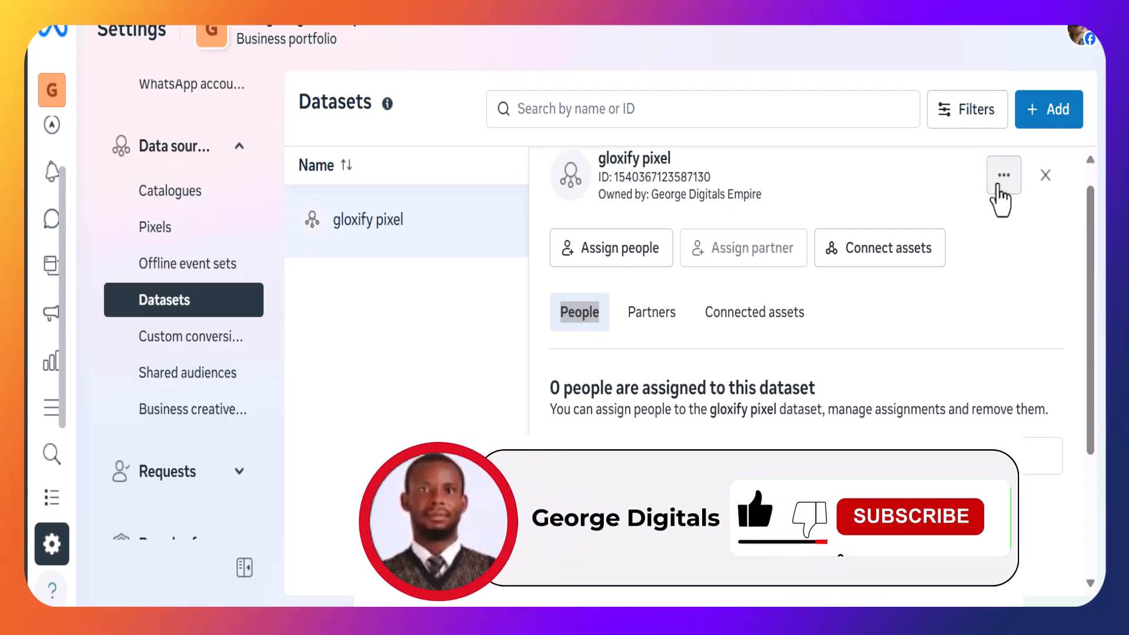
pyautogui.click(998, 187)
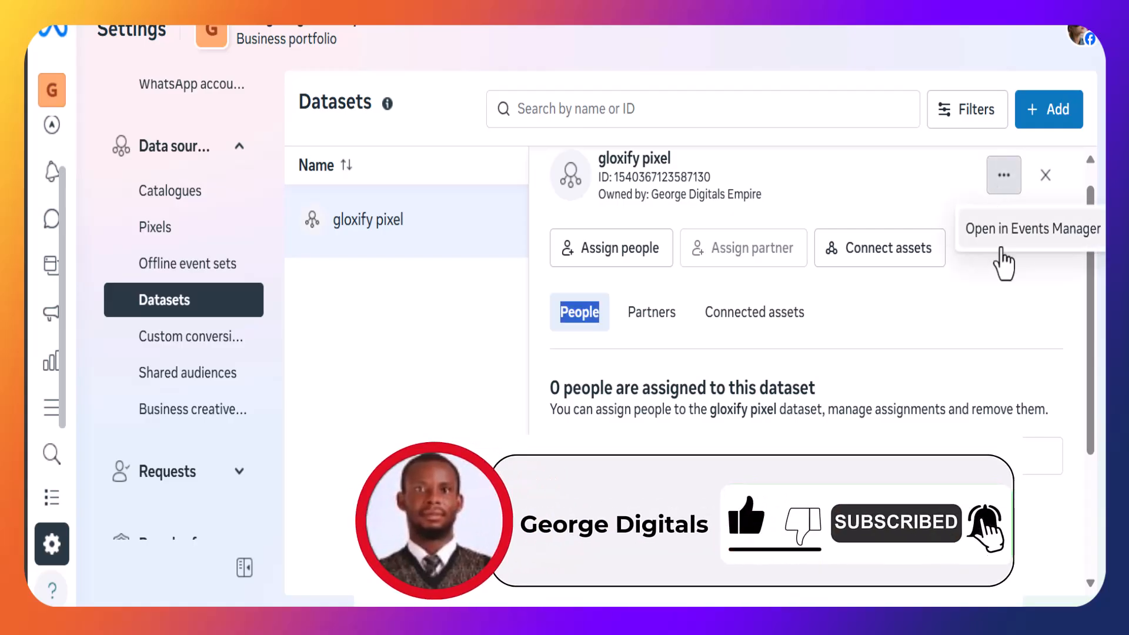
pyautogui.click(995, 252)
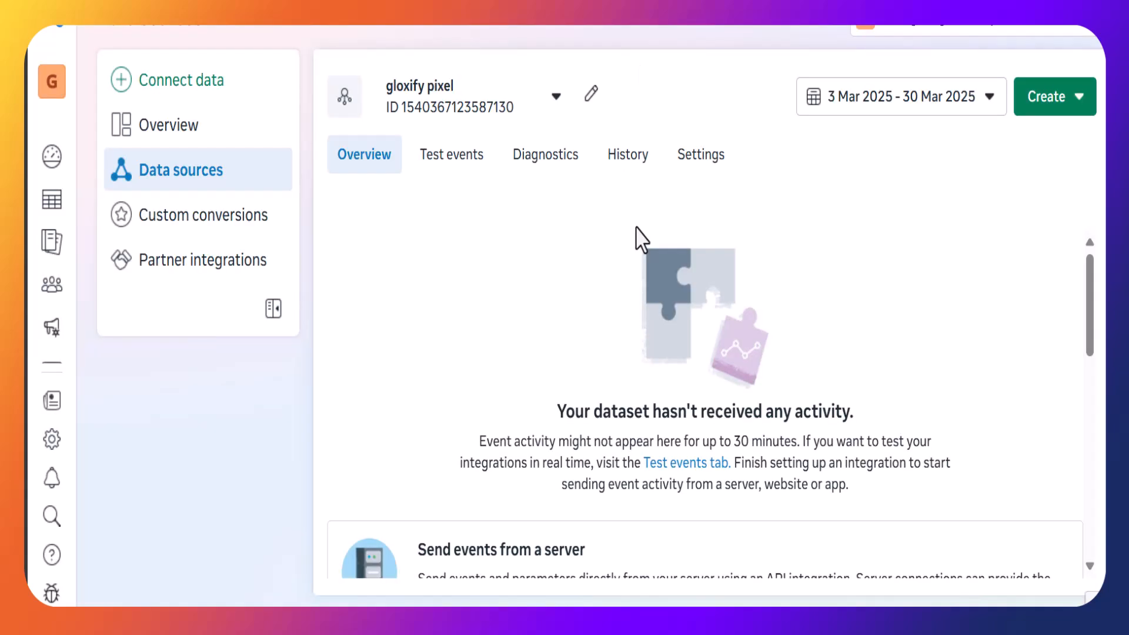
# Set up the Meta Pixel through the WooCommerce partner integration and download the Facebook pixel plugin zip.
pyautogui.scroll(-5, 517, 353)
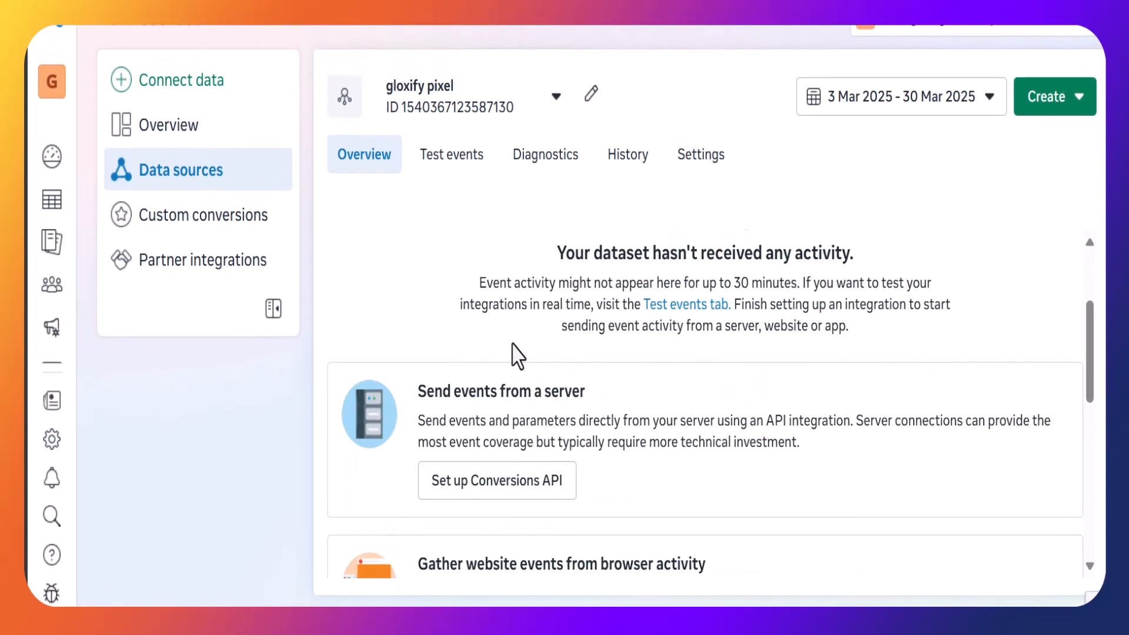
pyautogui.scroll(-1, 515, 353)
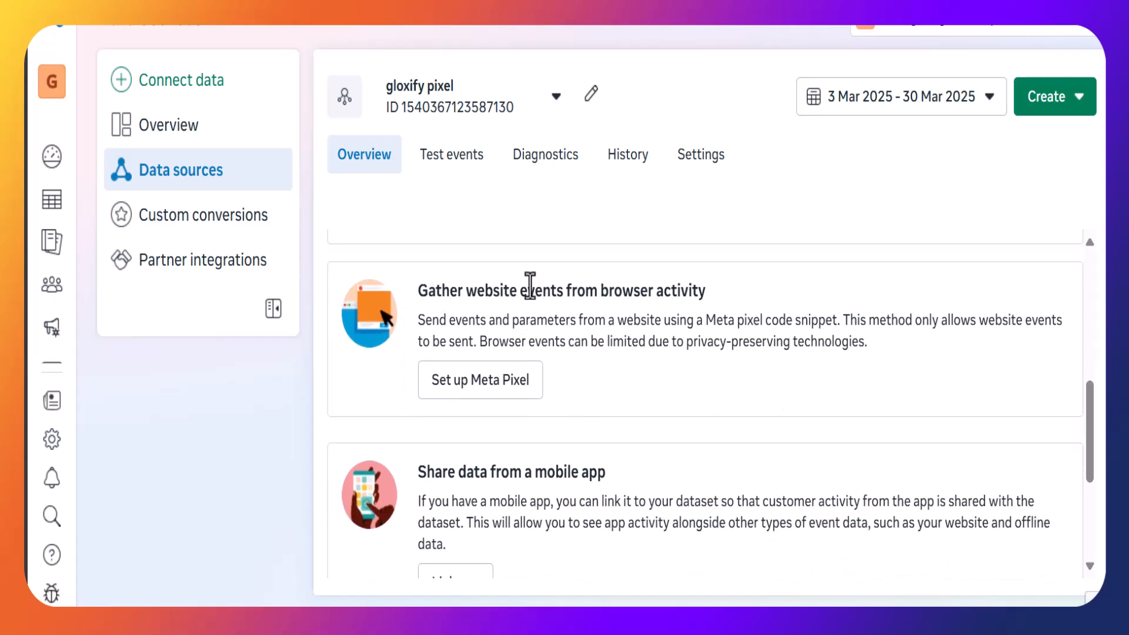
pyautogui.click(482, 395)
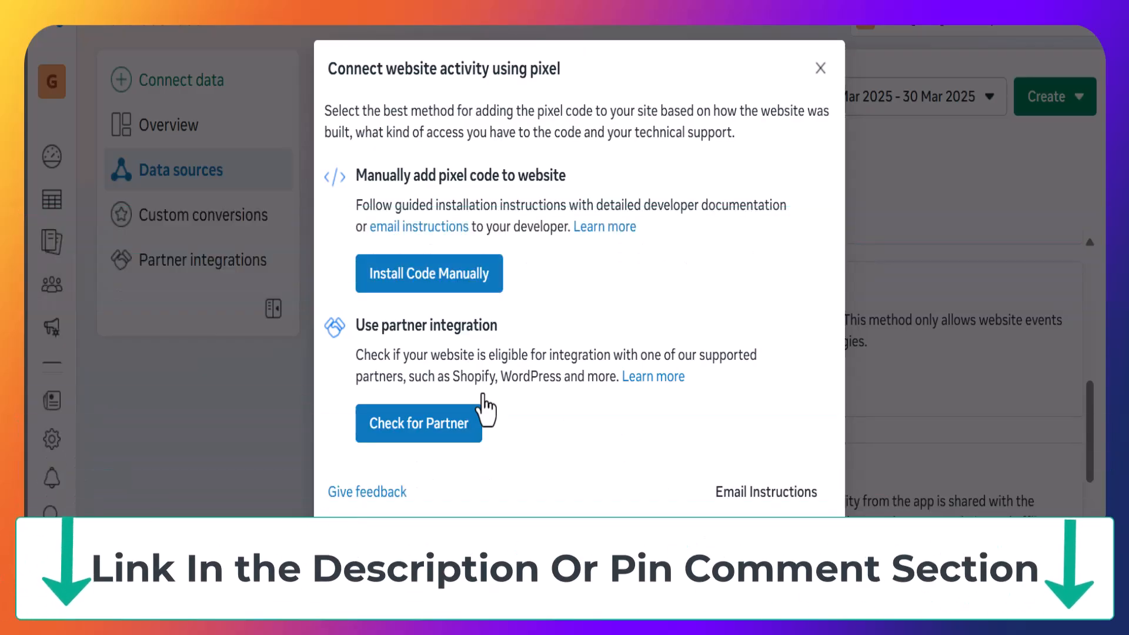
pyautogui.click(435, 435)
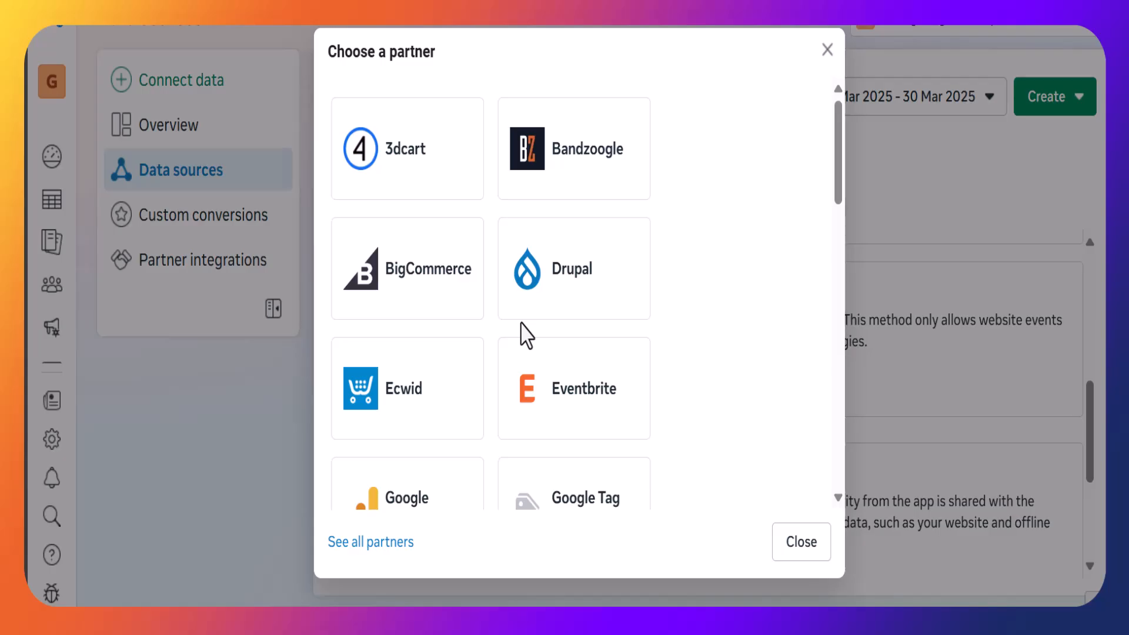
pyautogui.scroll(-10, 525, 335)
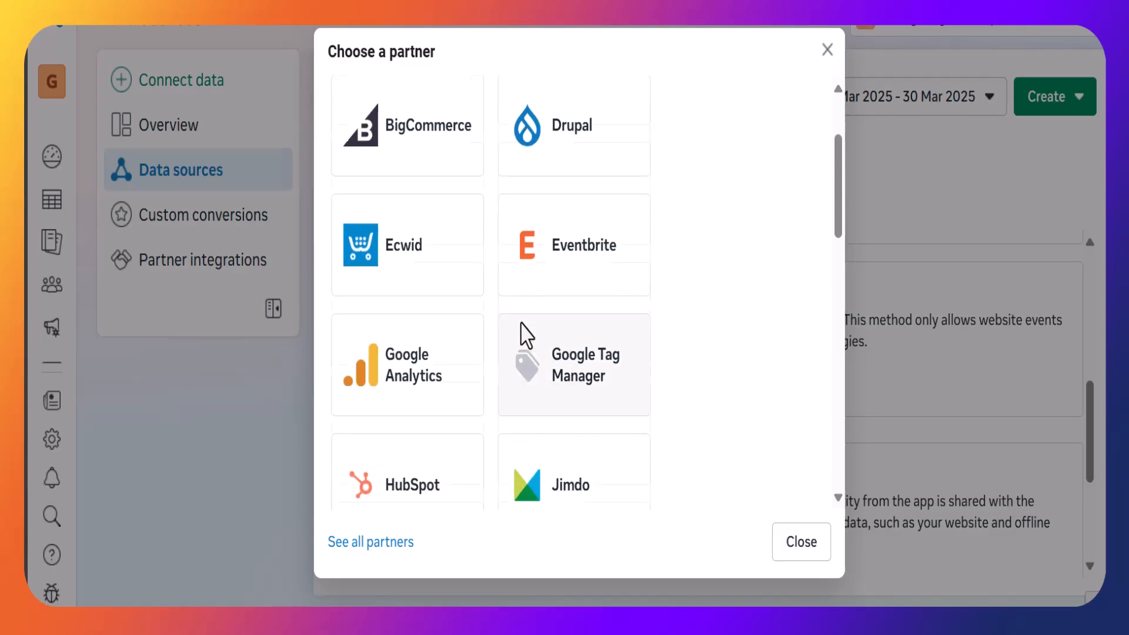
pyautogui.scroll(-8, 522, 323)
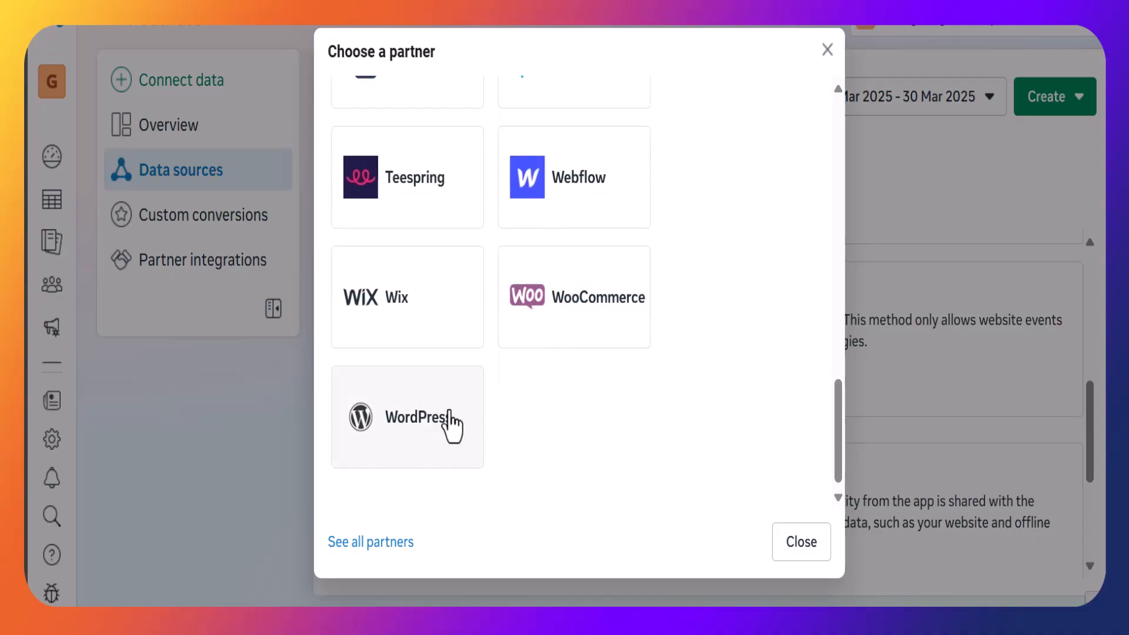
pyautogui.click(559, 326)
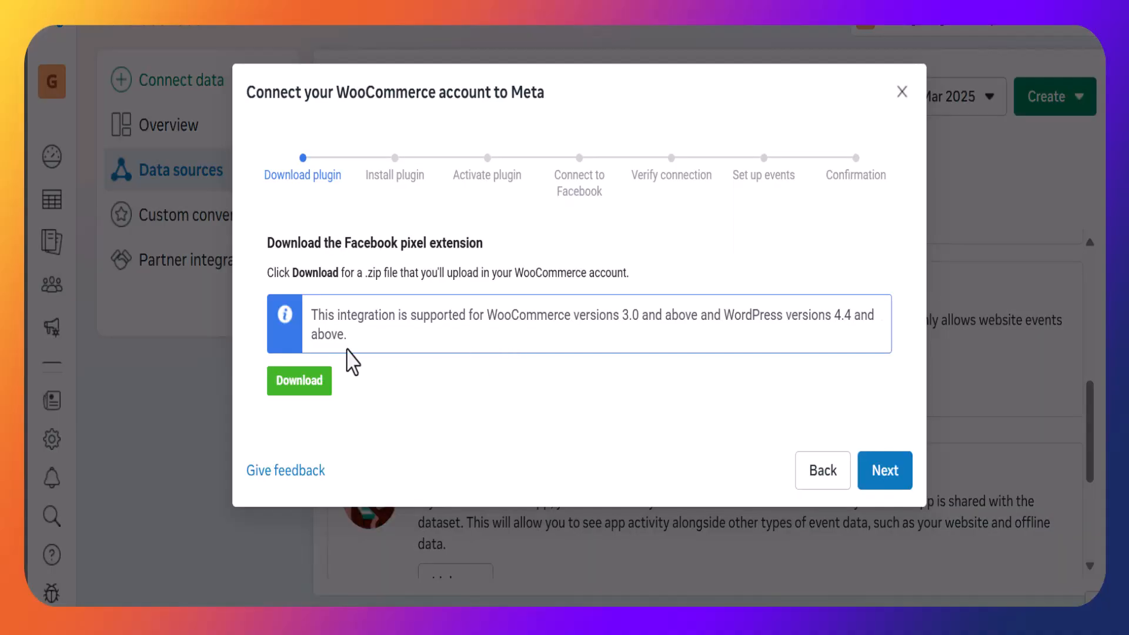
pyautogui.click(299, 382)
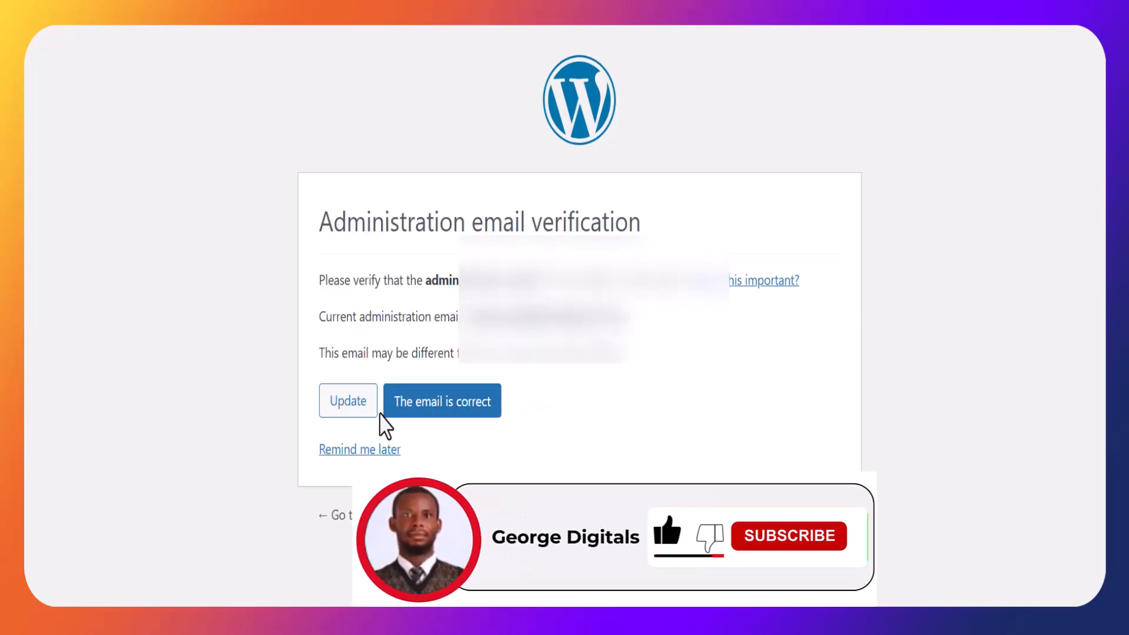
# Switch to the WordPress admin and upload and install the facebook-for-woocommerce zip as a new plugin.
pyautogui.click(409, 412)
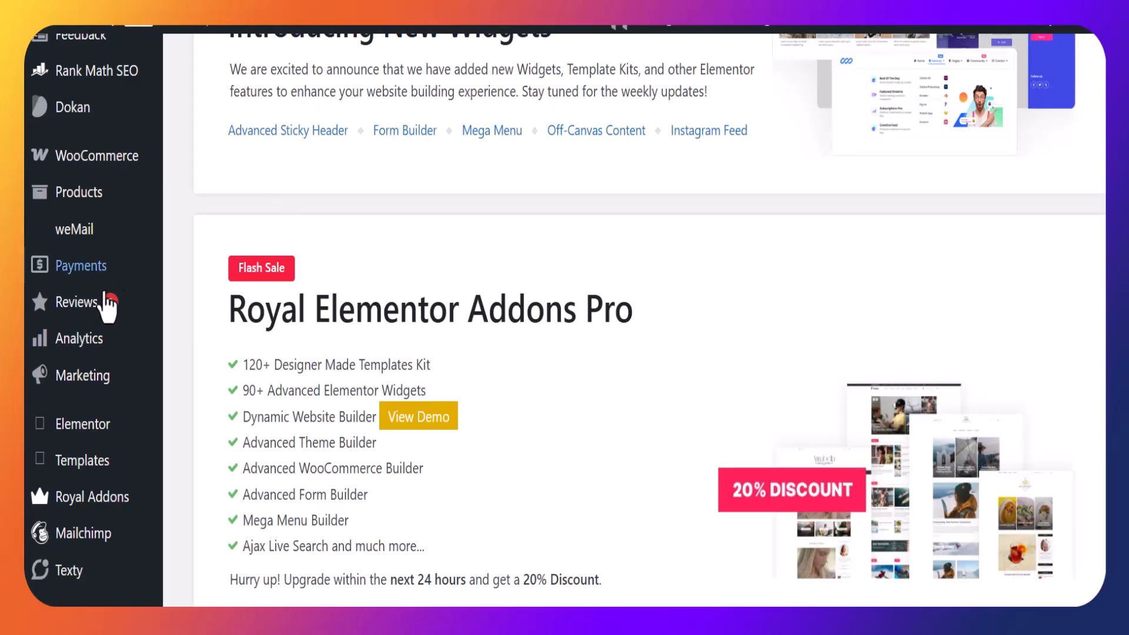
pyautogui.scroll(-10, 83, 347)
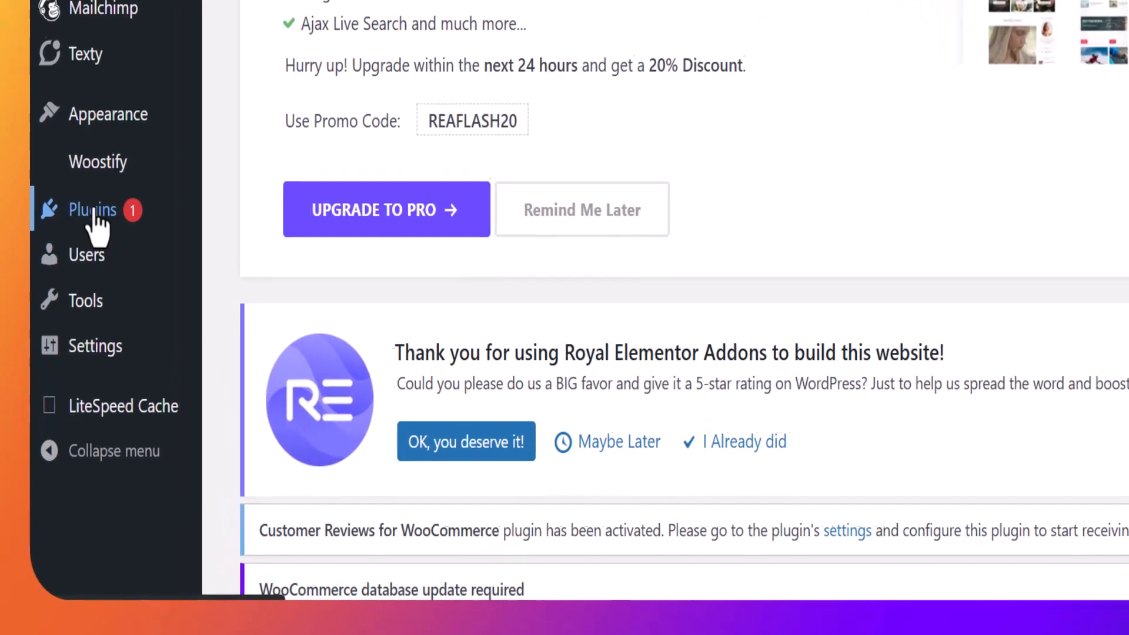
pyautogui.moveTo(82, 346)
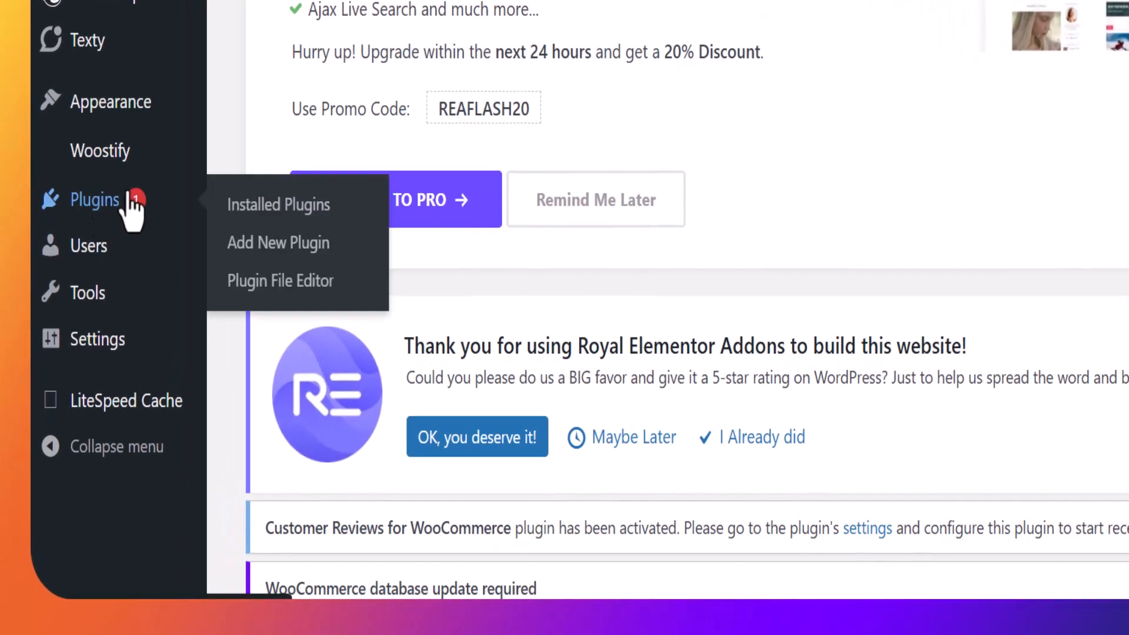
pyautogui.click(262, 242)
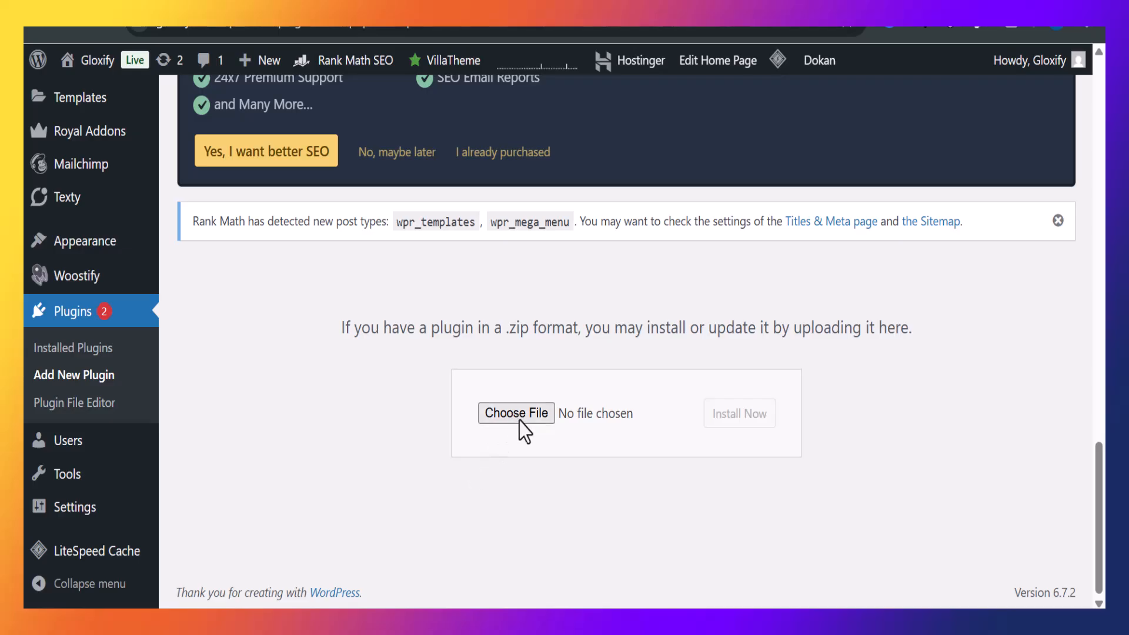
pyautogui.click(517, 414)
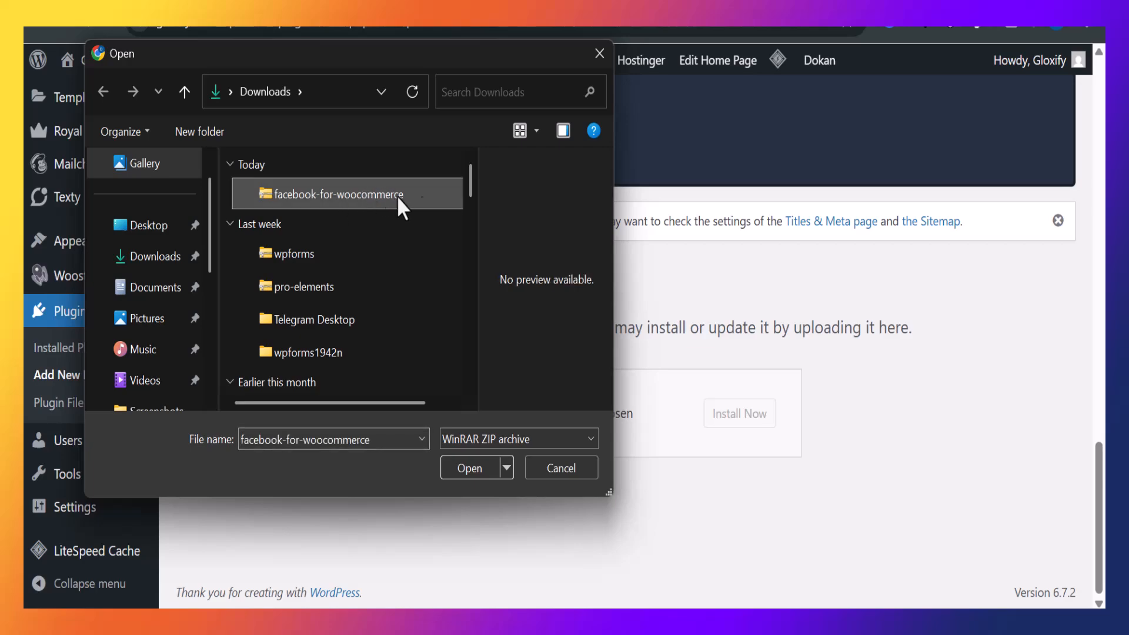
pyautogui.click(464, 470)
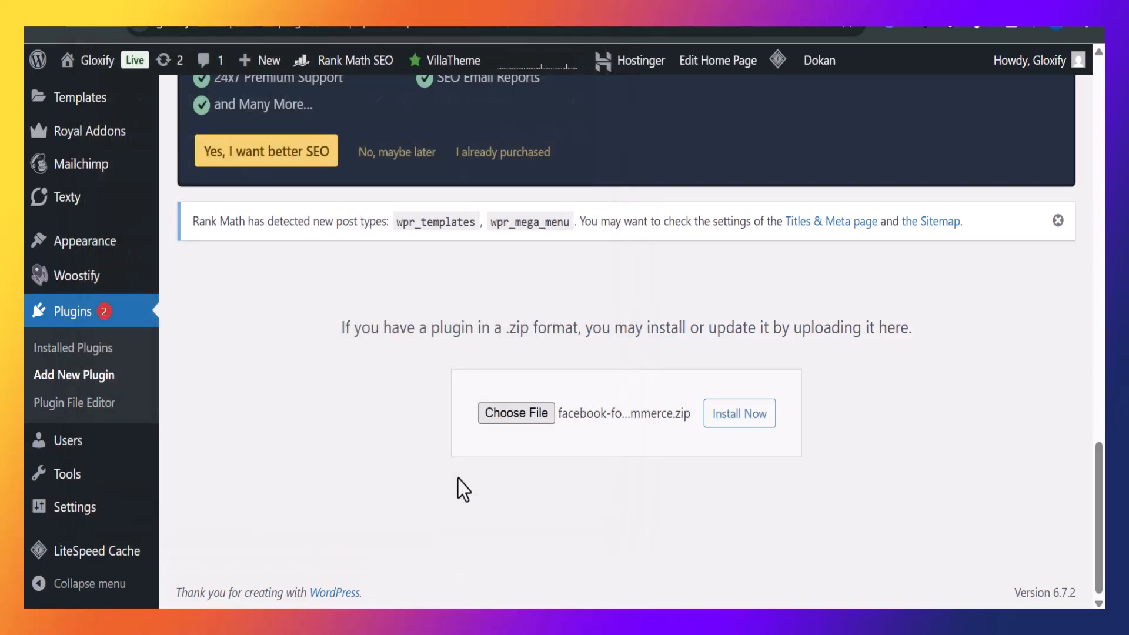
pyautogui.click(740, 414)
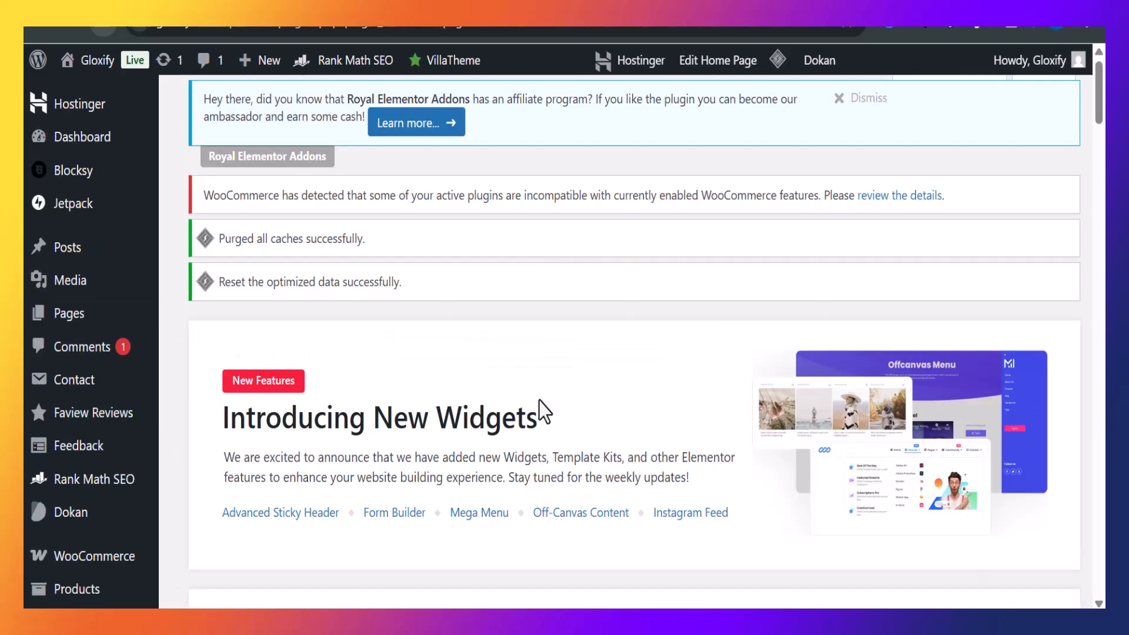
pyautogui.scroll(-15, 543, 398)
pyautogui.scroll(-10, 542, 410)
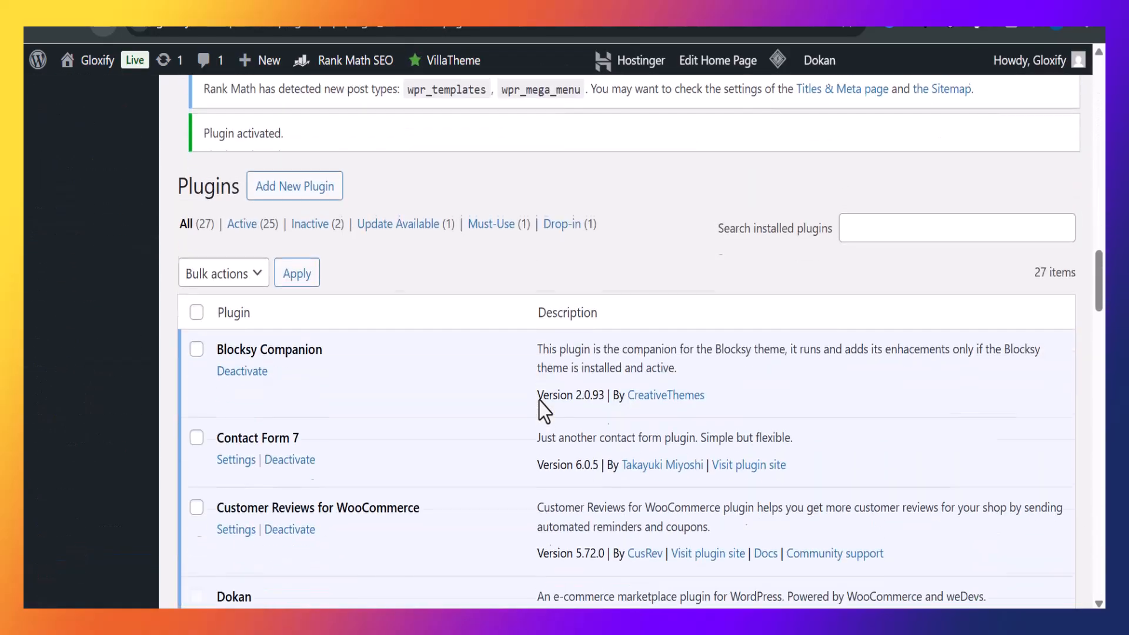
pyautogui.scroll(-5, 542, 410)
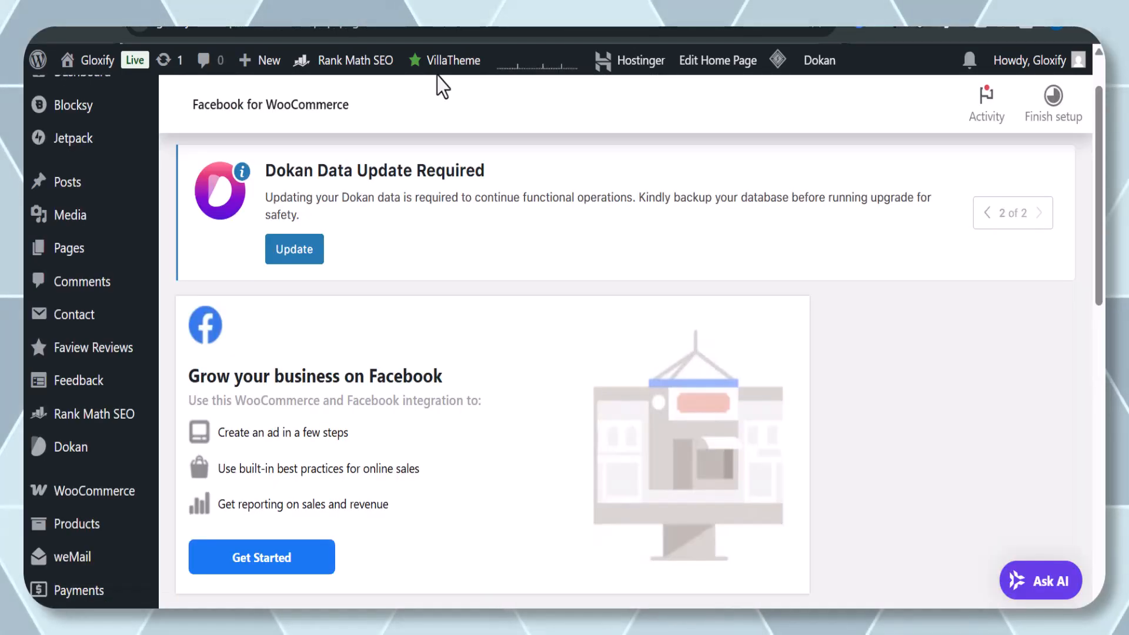
pyautogui.scroll(-3, 465, 376)
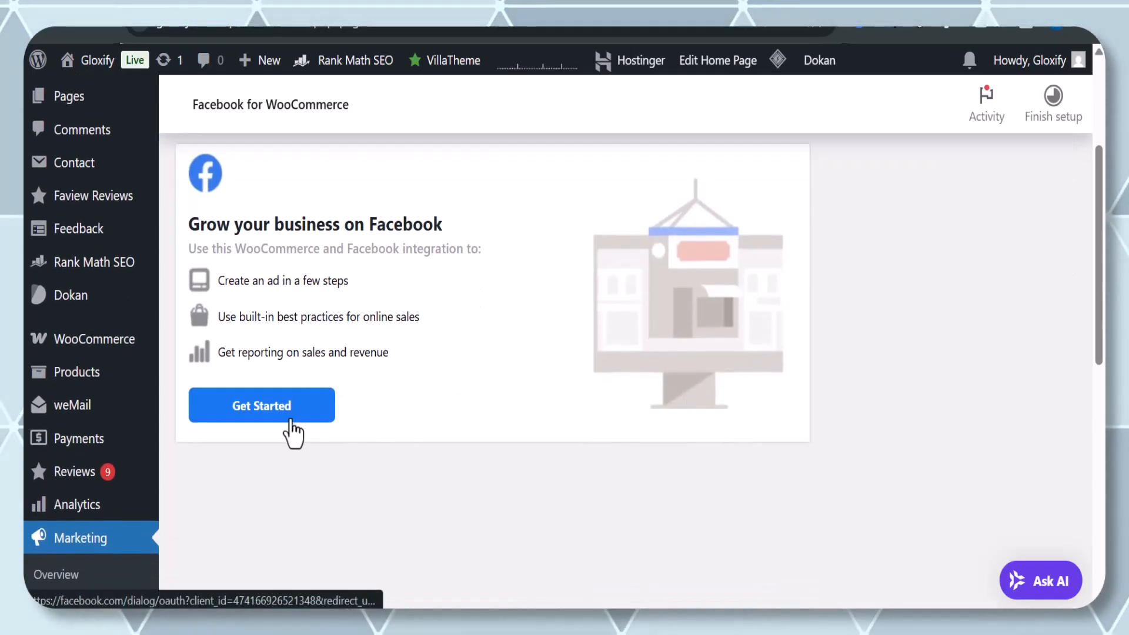
# Start the Facebook for WooCommerce connection, continue as the linked Facebook account and proceed past the integration permissions.
pyautogui.click(291, 421)
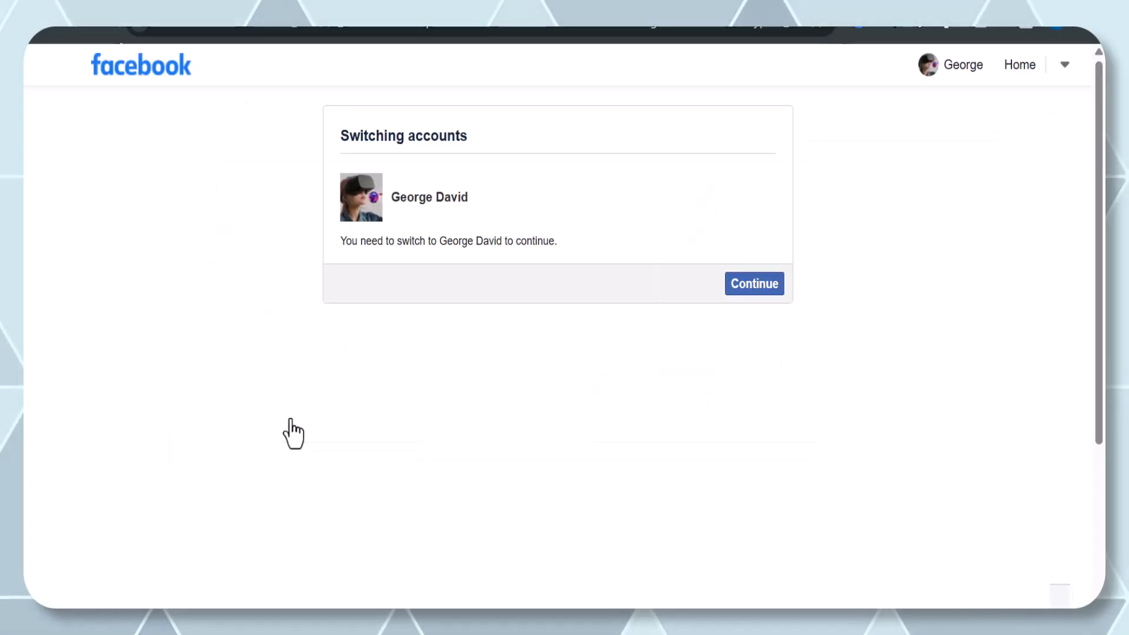
pyautogui.click(751, 294)
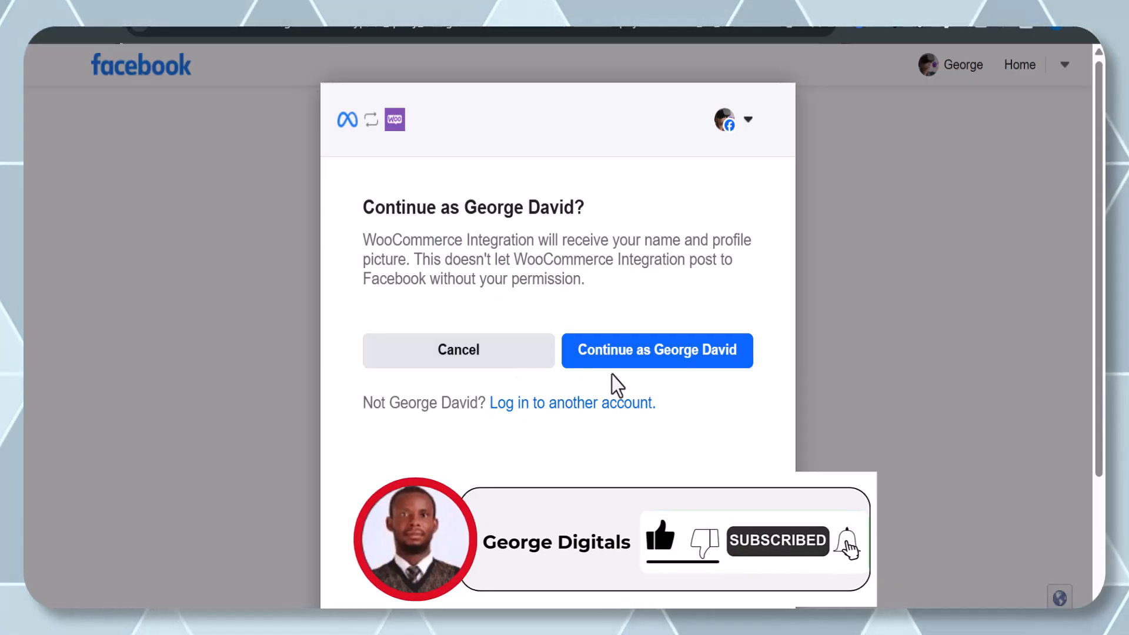
pyautogui.click(622, 364)
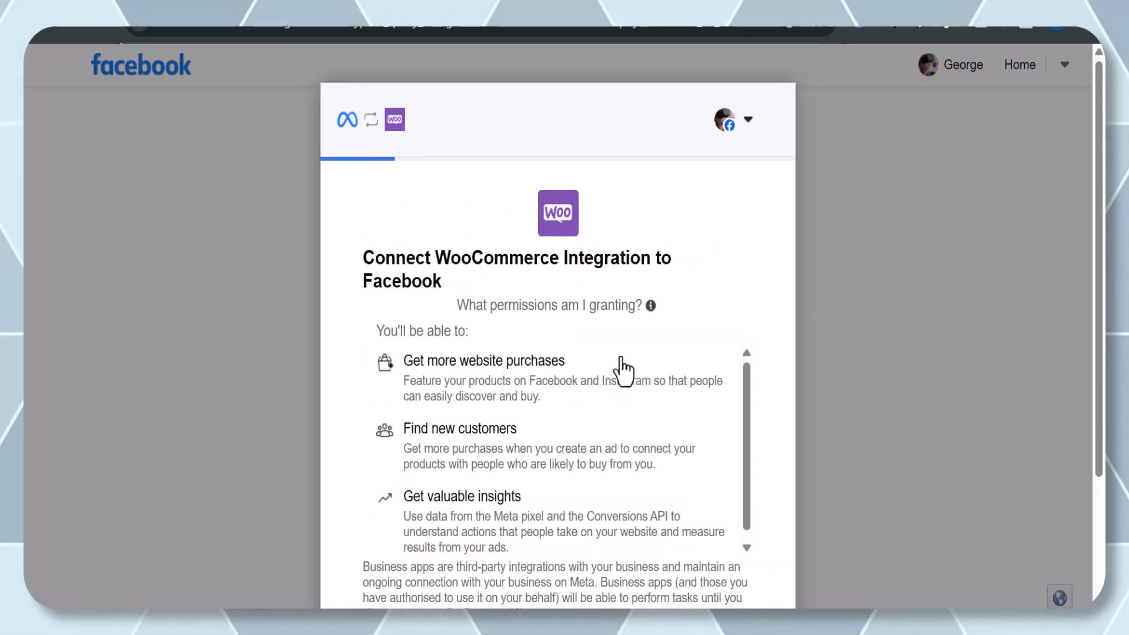
pyautogui.scroll(-3, 621, 357)
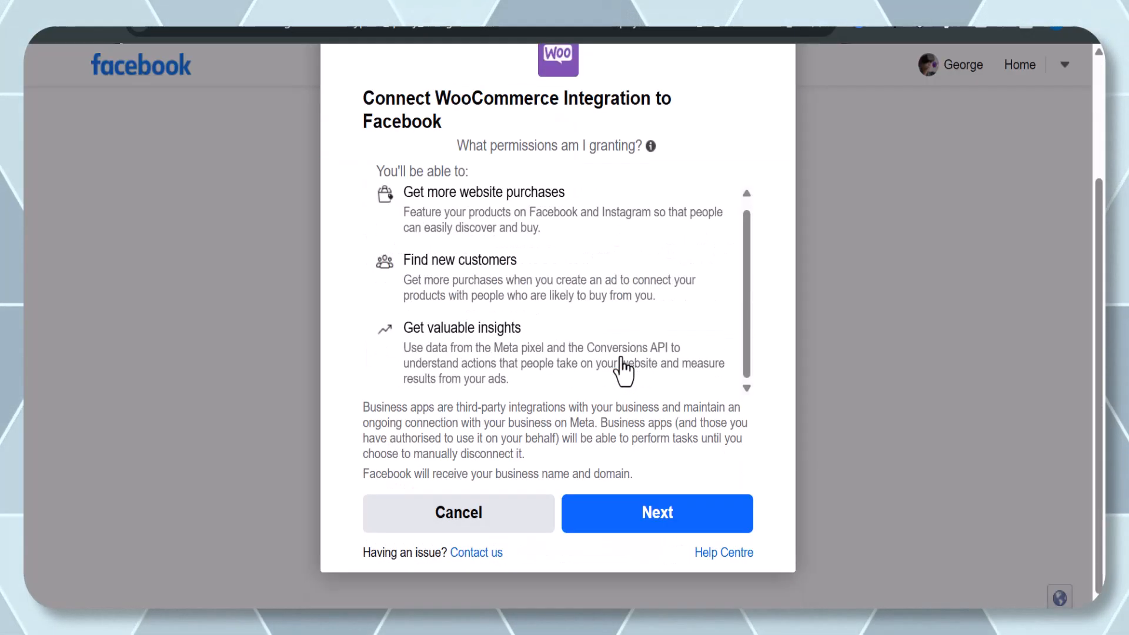
pyautogui.click(669, 517)
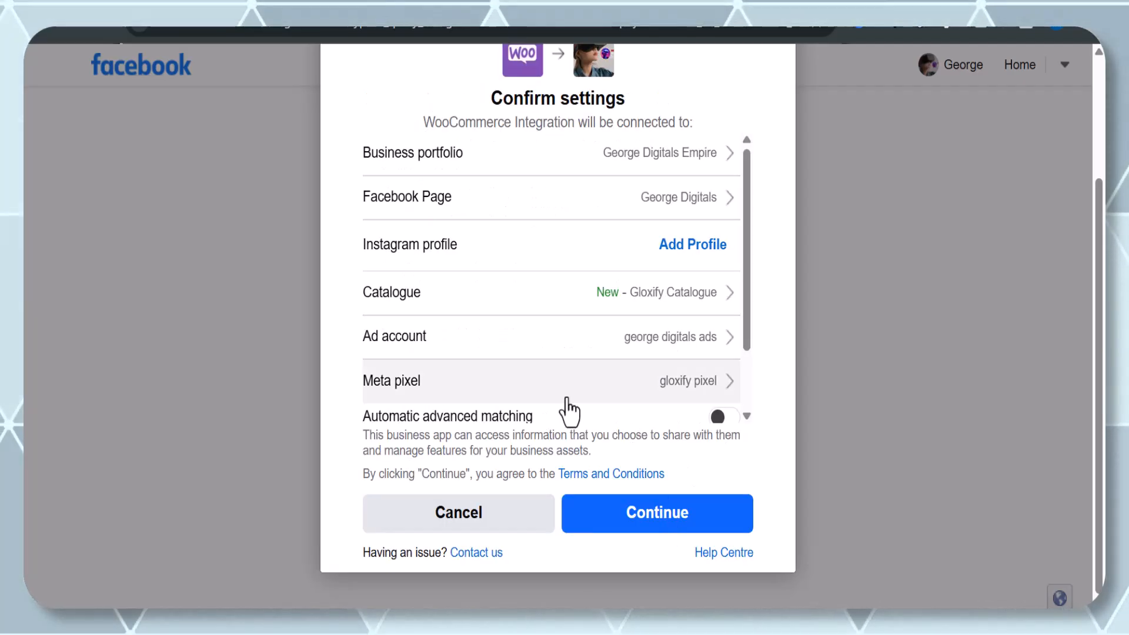
# Turn on automatic advanced matching and keep gloxify pixel selected as the Meta pixel in the connection settings.
pyautogui.scroll(-1, 569, 412)
pyautogui.scroll(-2, 568, 410)
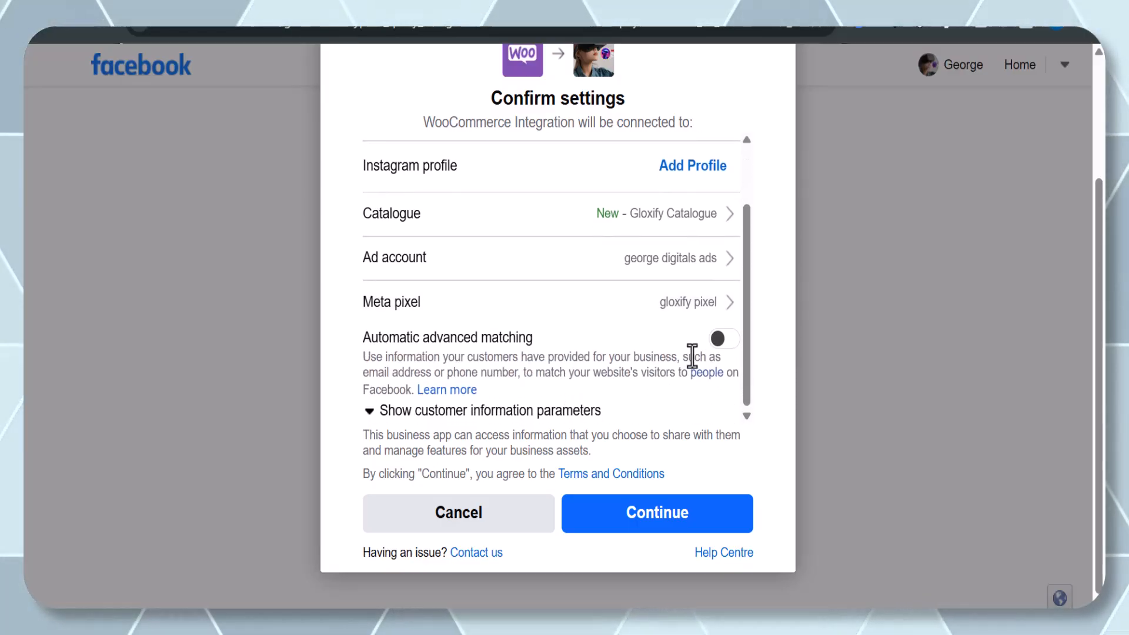
pyautogui.click(719, 345)
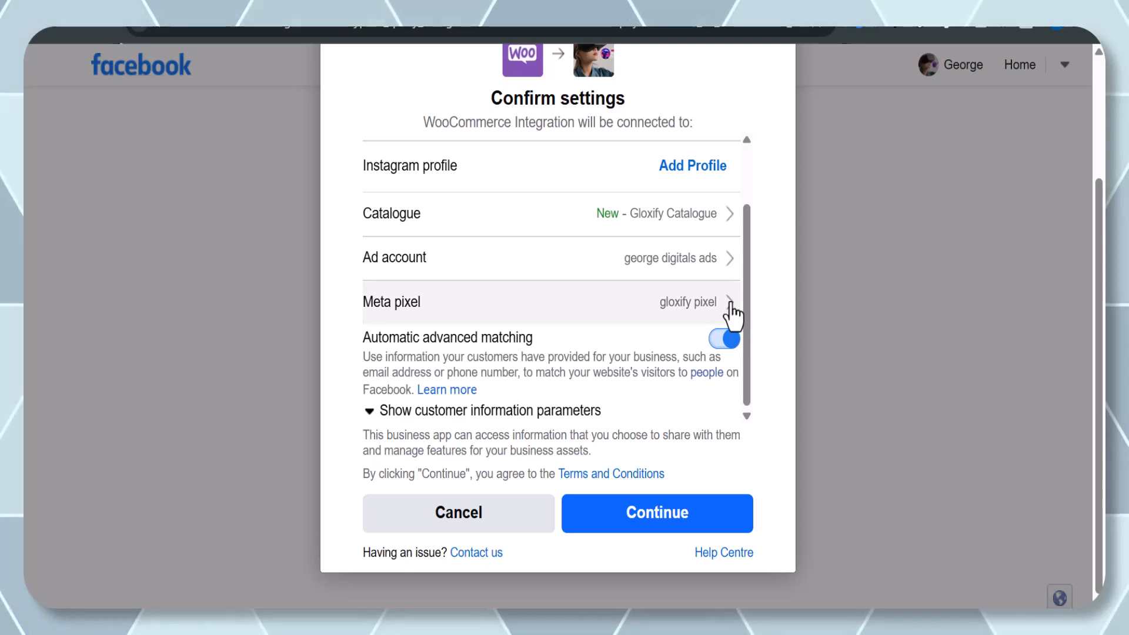
pyautogui.click(729, 307)
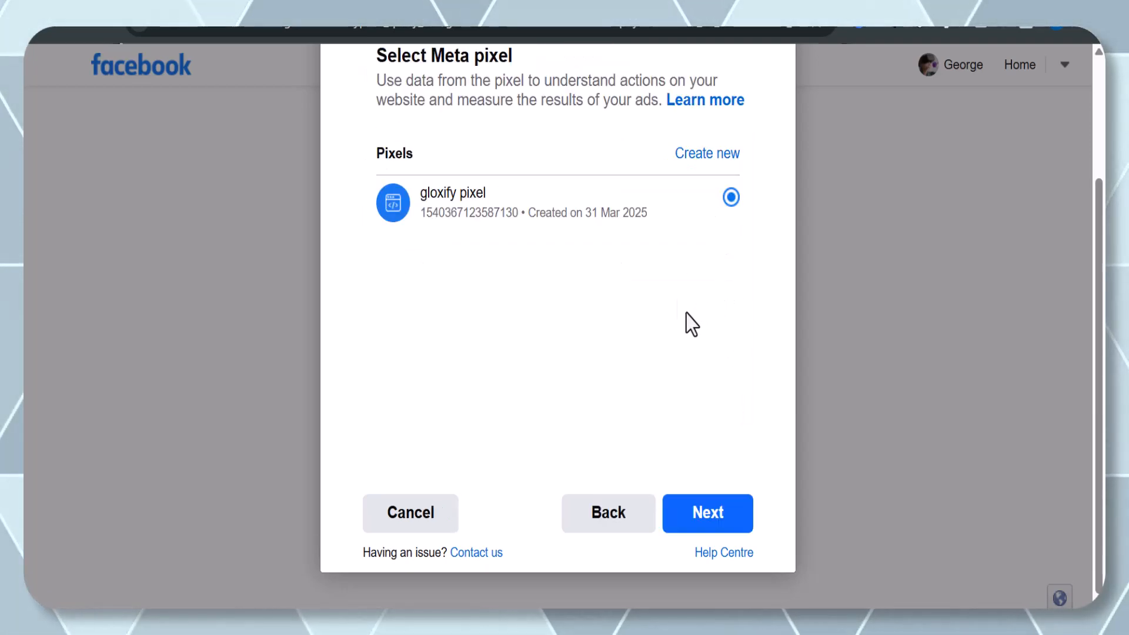
pyautogui.scroll(2, 682, 294)
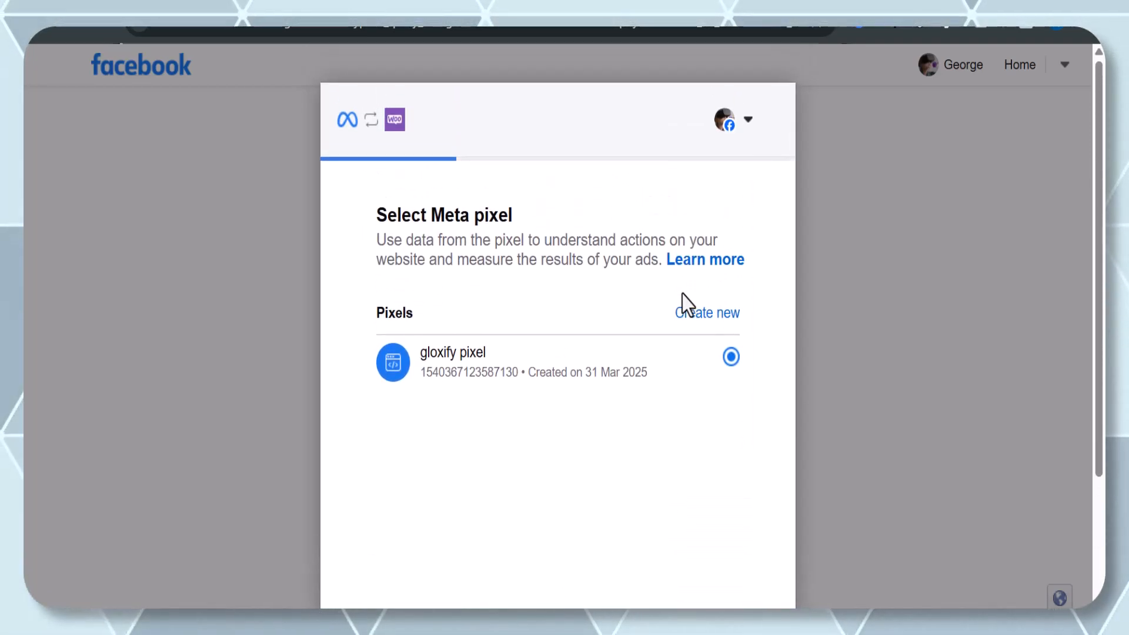
pyautogui.scroll(-2, 697, 282)
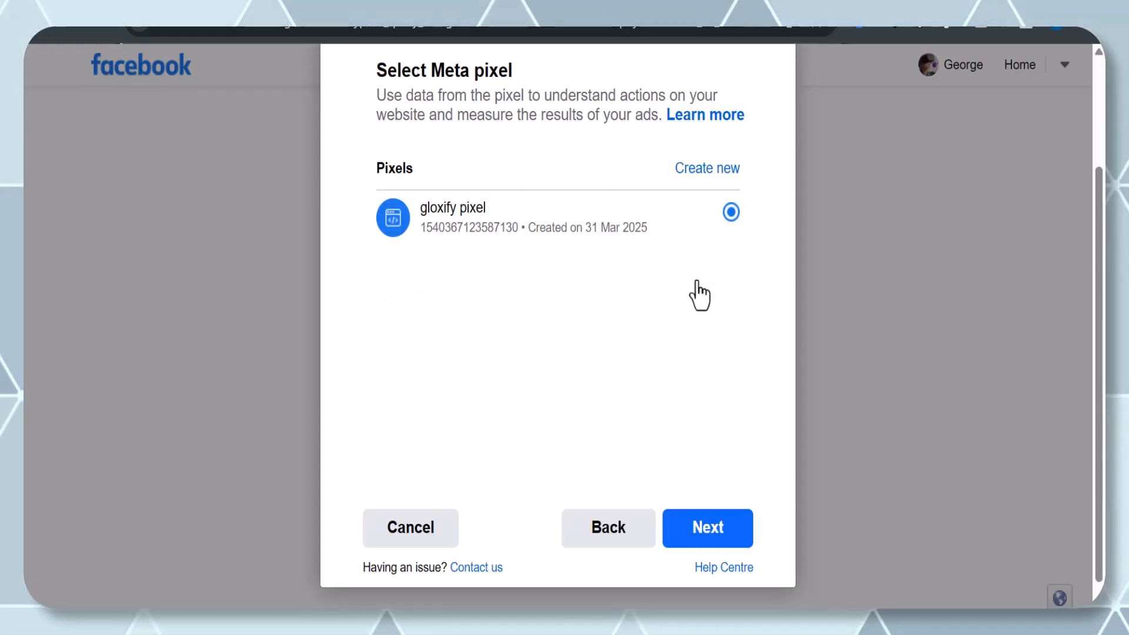
pyautogui.click(699, 515)
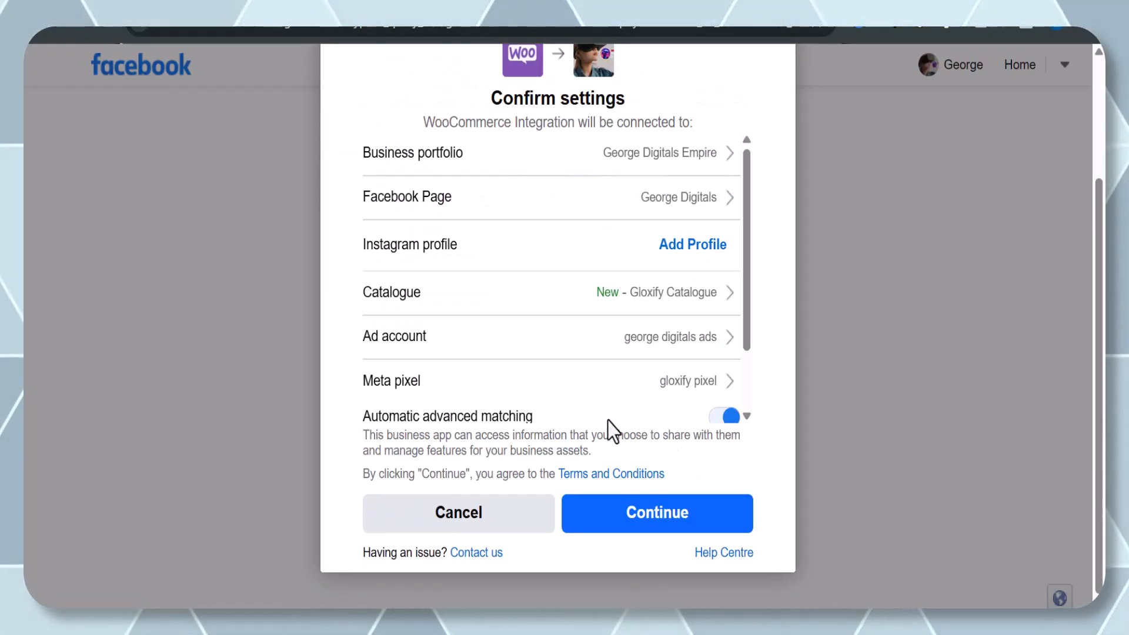
# Continue with the confirmed settings, accept the requested permissions and finish the WooCommerce integration setup.
pyautogui.scroll(-2, 608, 421)
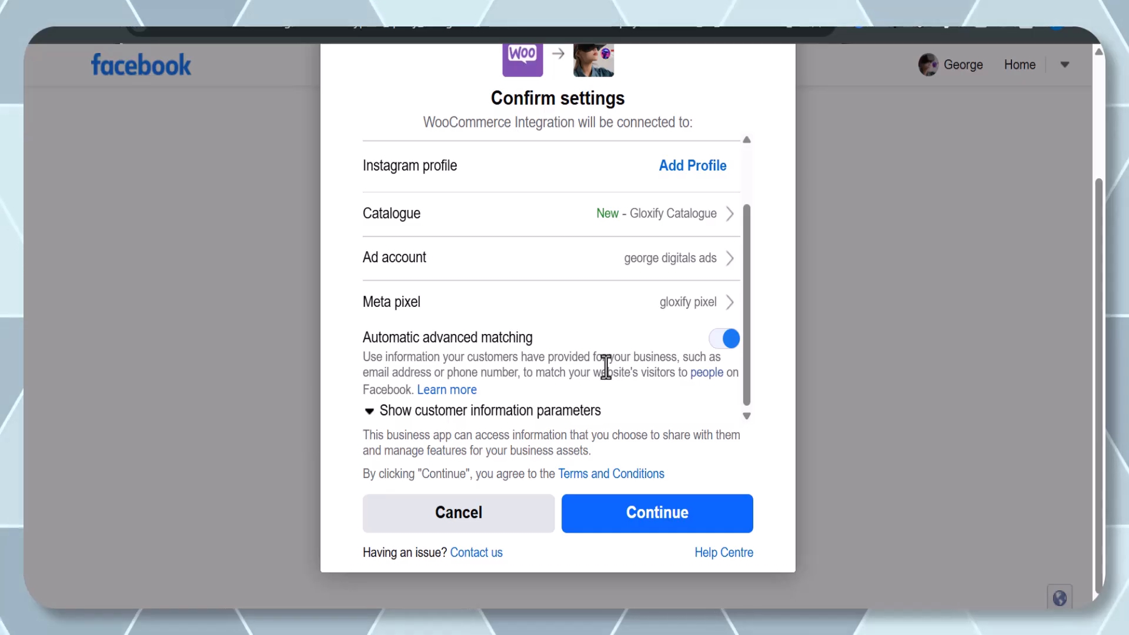
pyautogui.click(683, 515)
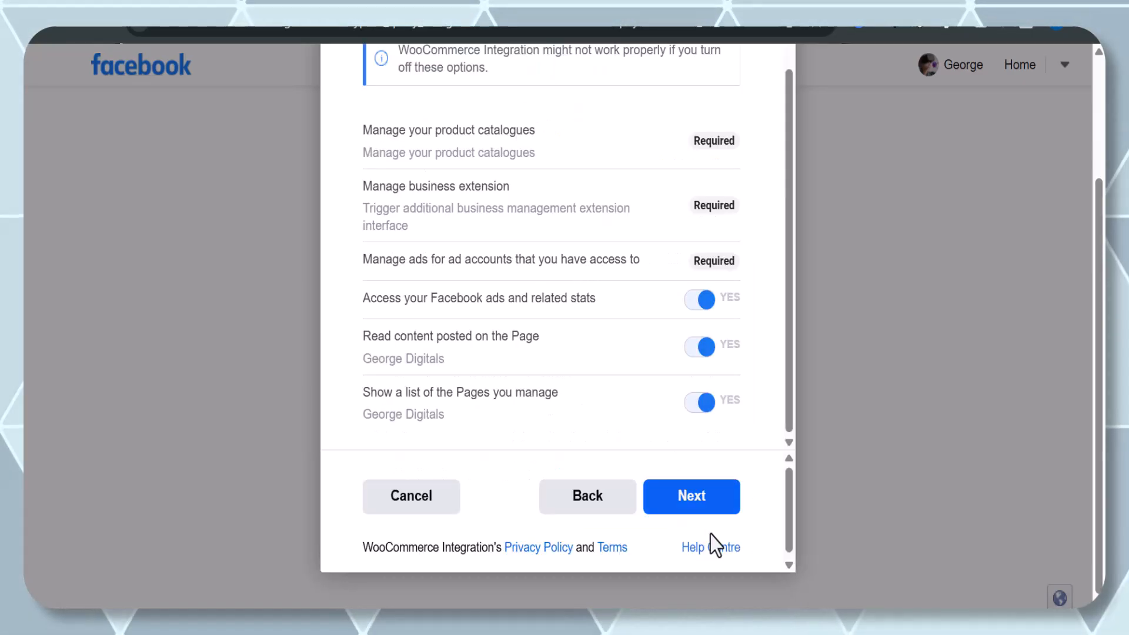
pyautogui.click(687, 503)
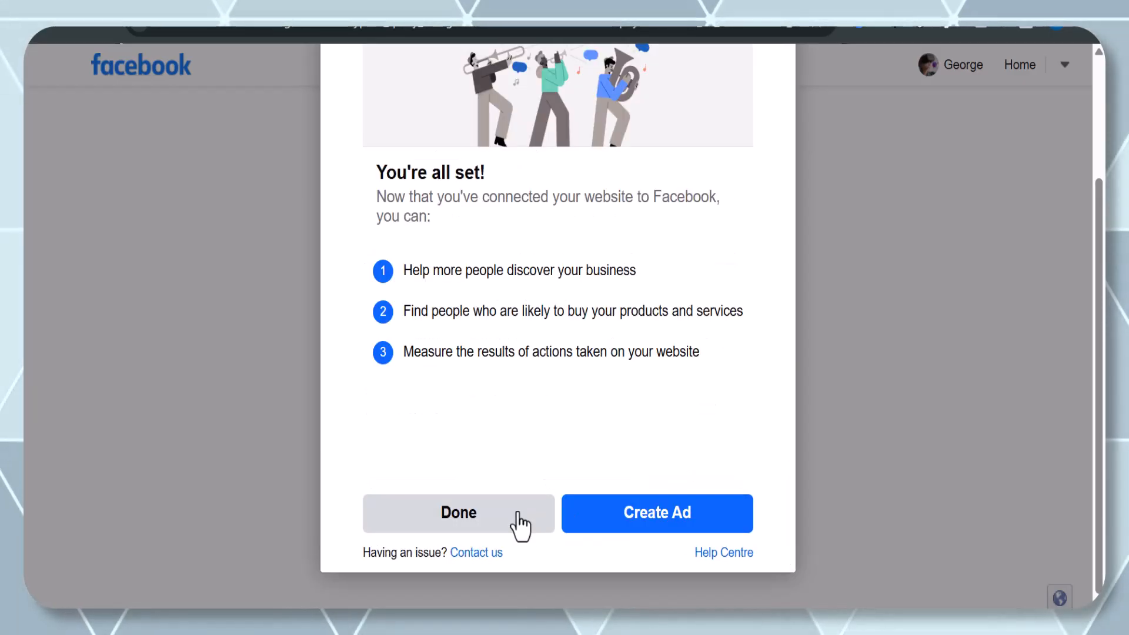
pyautogui.click(520, 525)
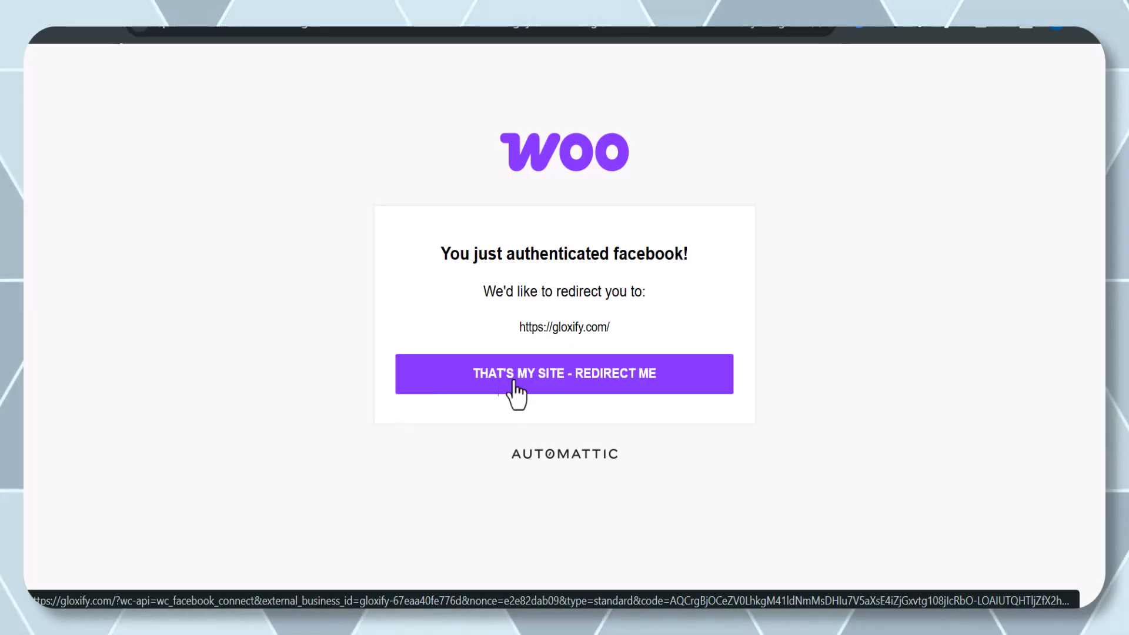
# Redirect back to the gloxify.com site and review the Facebook for WooCommerce connection page.
pyautogui.click(550, 373)
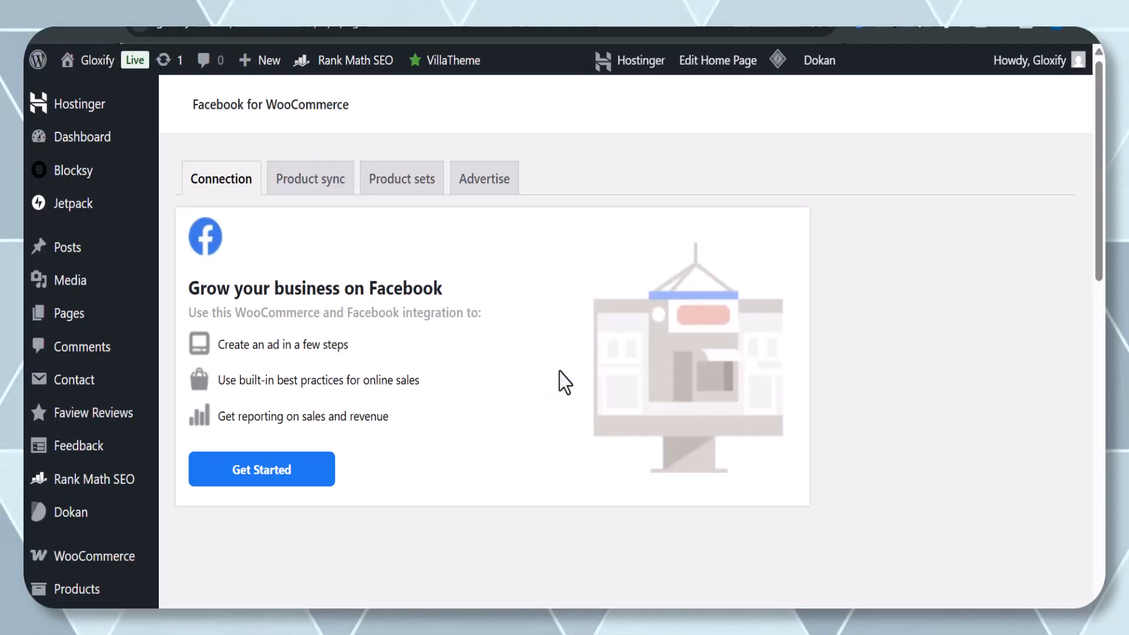
pyautogui.scroll(-10, 384, 385)
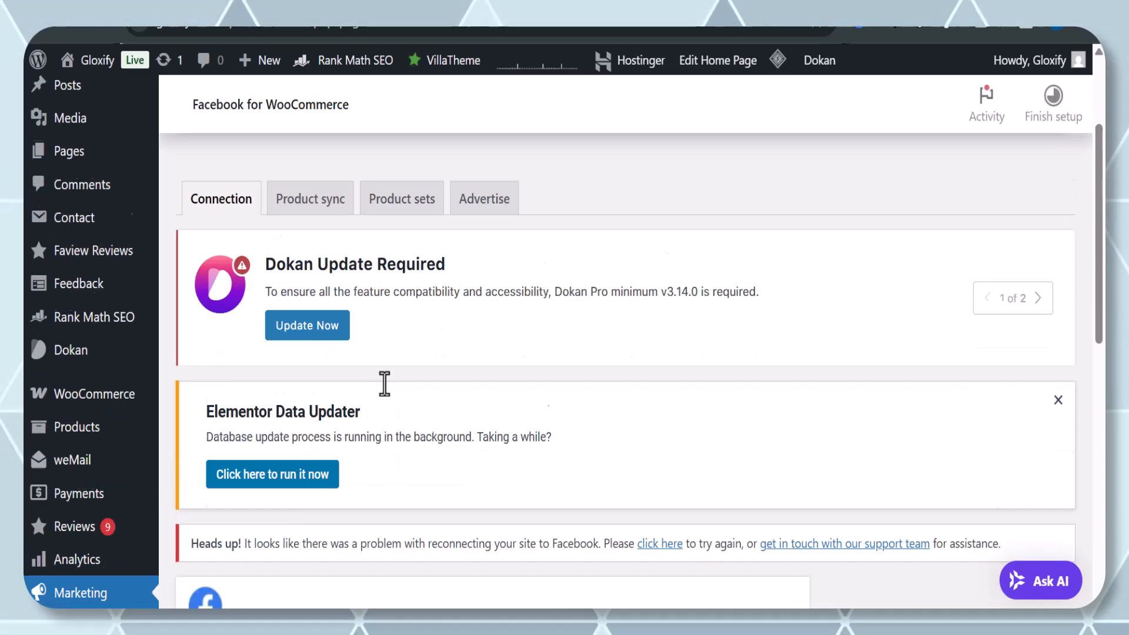
pyautogui.scroll(5, 385, 385)
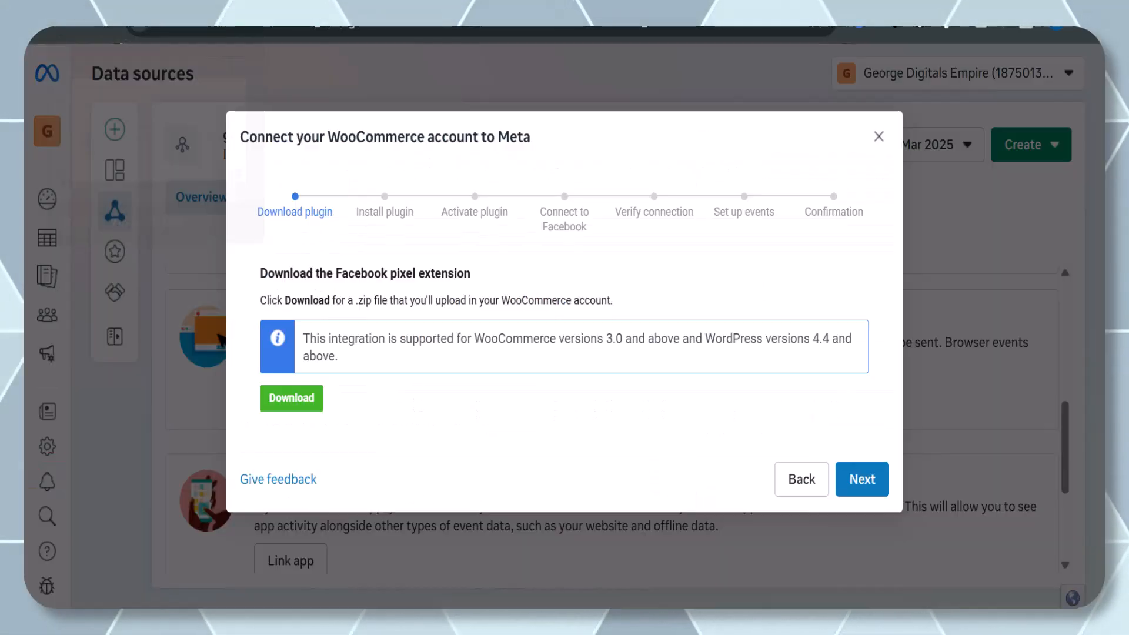
# Advance through the Meta WooCommerce connection wizard to the verification step and verify the connection.
pyautogui.click(863, 479)
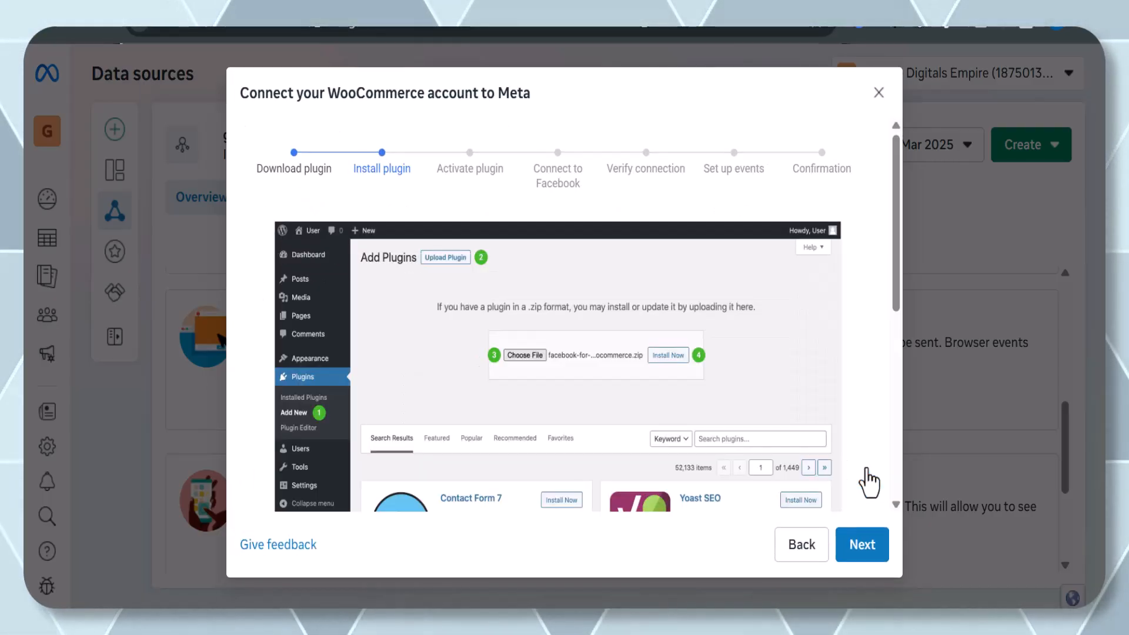
pyautogui.click(863, 541)
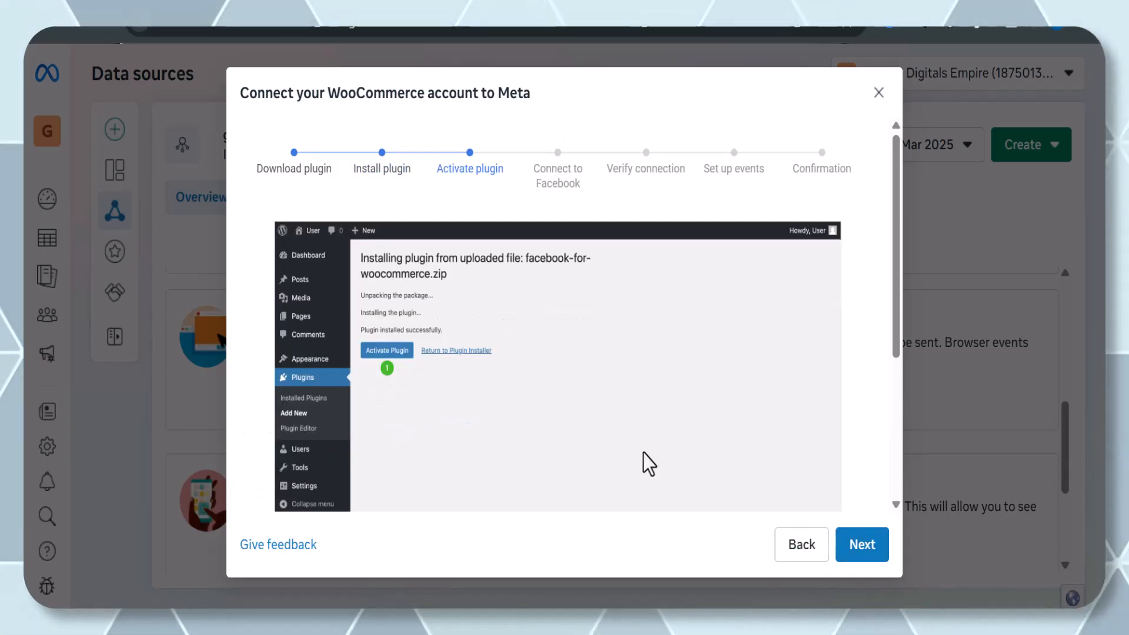
pyautogui.click(863, 546)
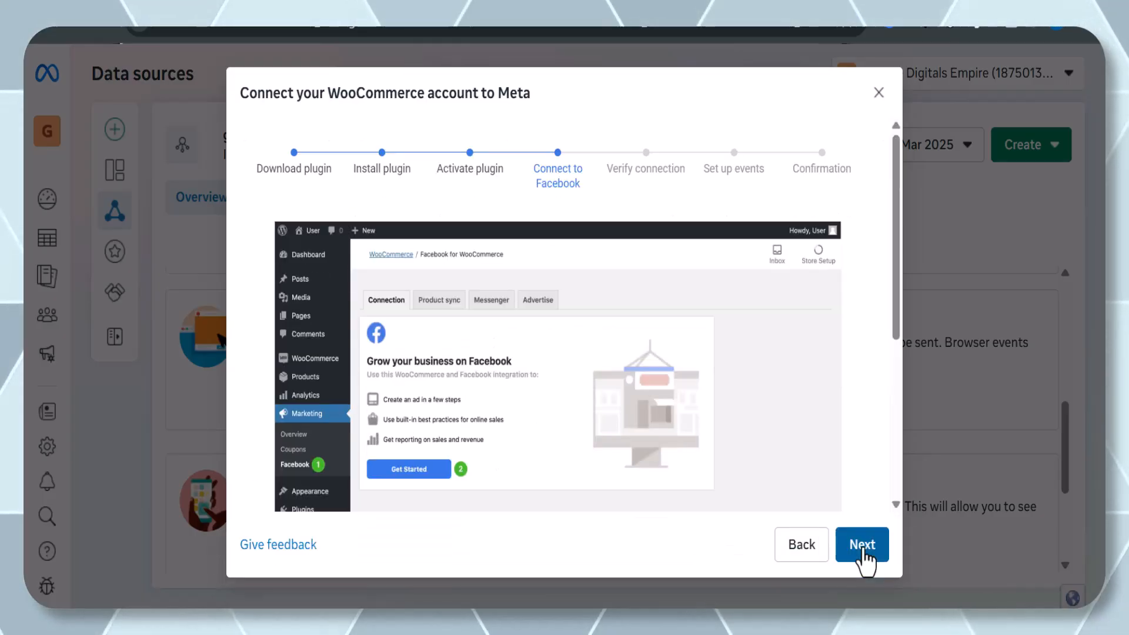
pyautogui.click(863, 547)
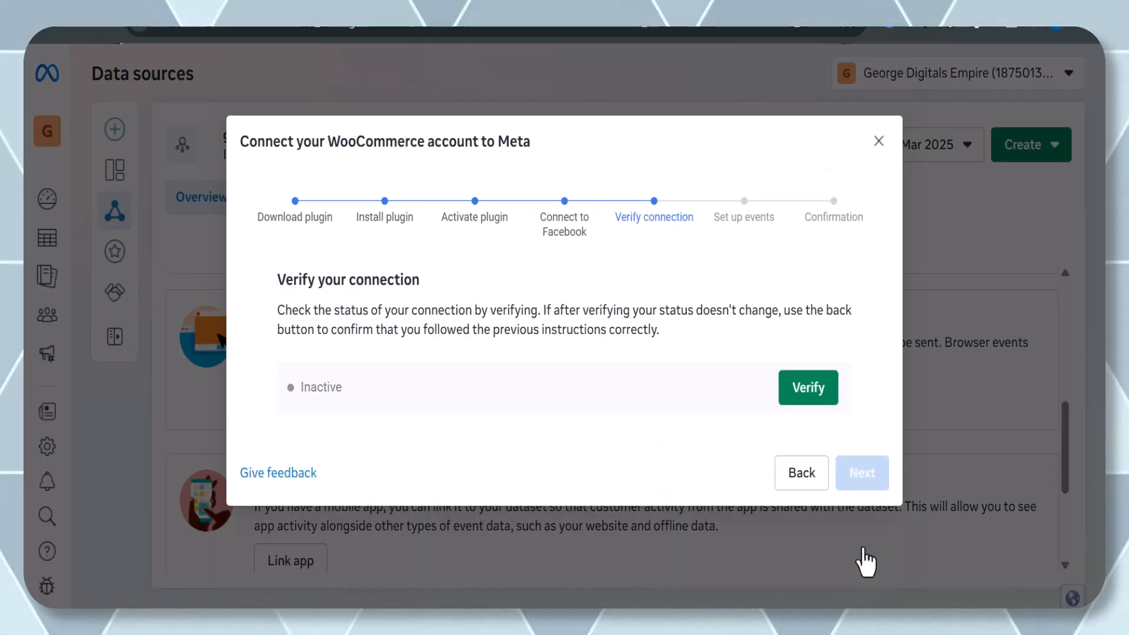
pyautogui.click(801, 388)
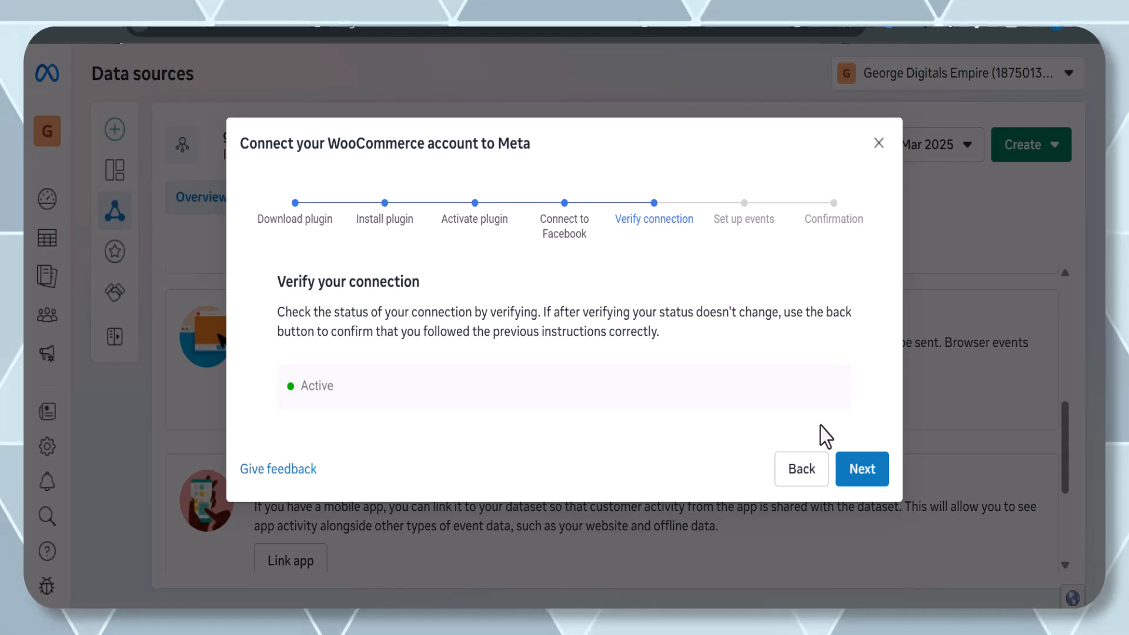
pyautogui.click(863, 474)
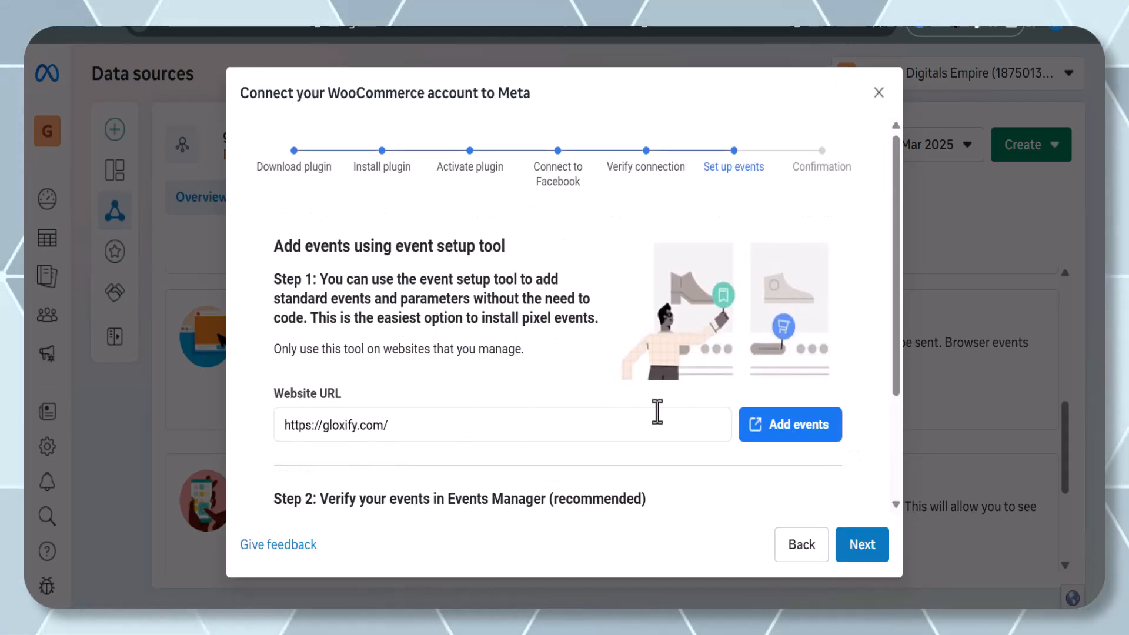
pyautogui.click(783, 433)
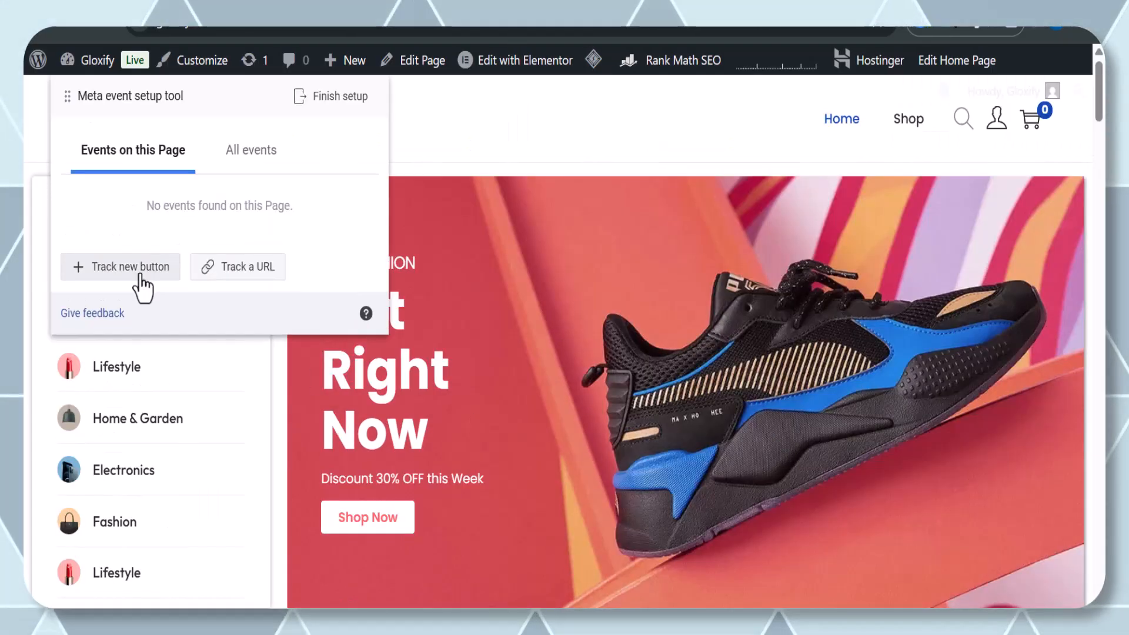
pyautogui.click(117, 264)
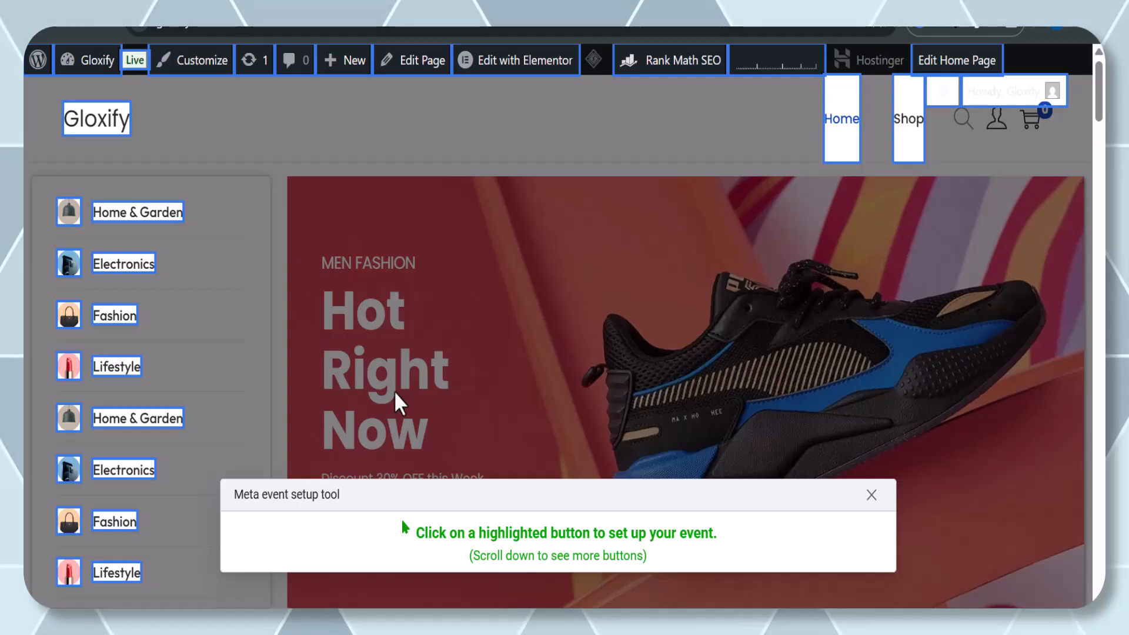
pyautogui.scroll(-3, 420, 414)
pyautogui.scroll(-1, 412, 352)
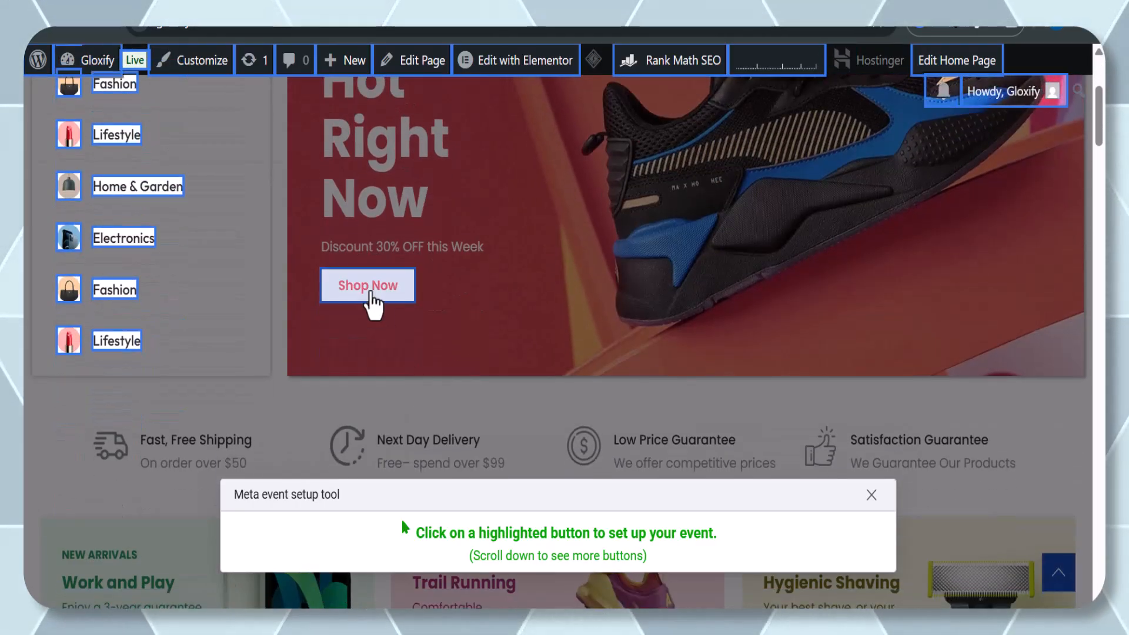
pyautogui.click(370, 298)
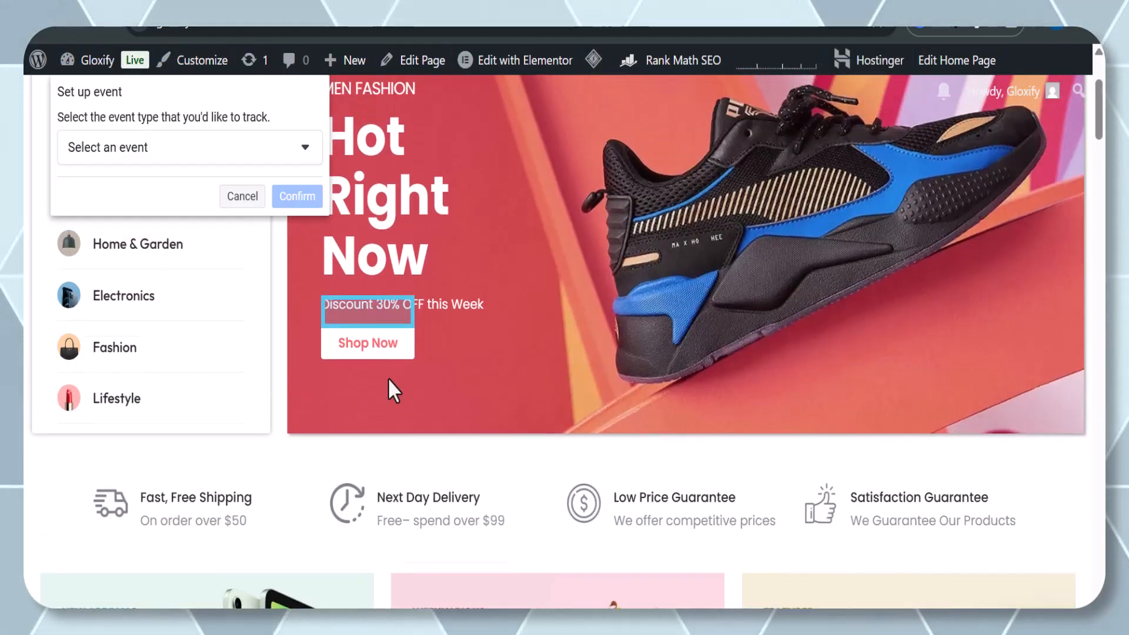
# Assign the Purchase event to the Shop Now button and confirm it.
pyautogui.click(281, 152)
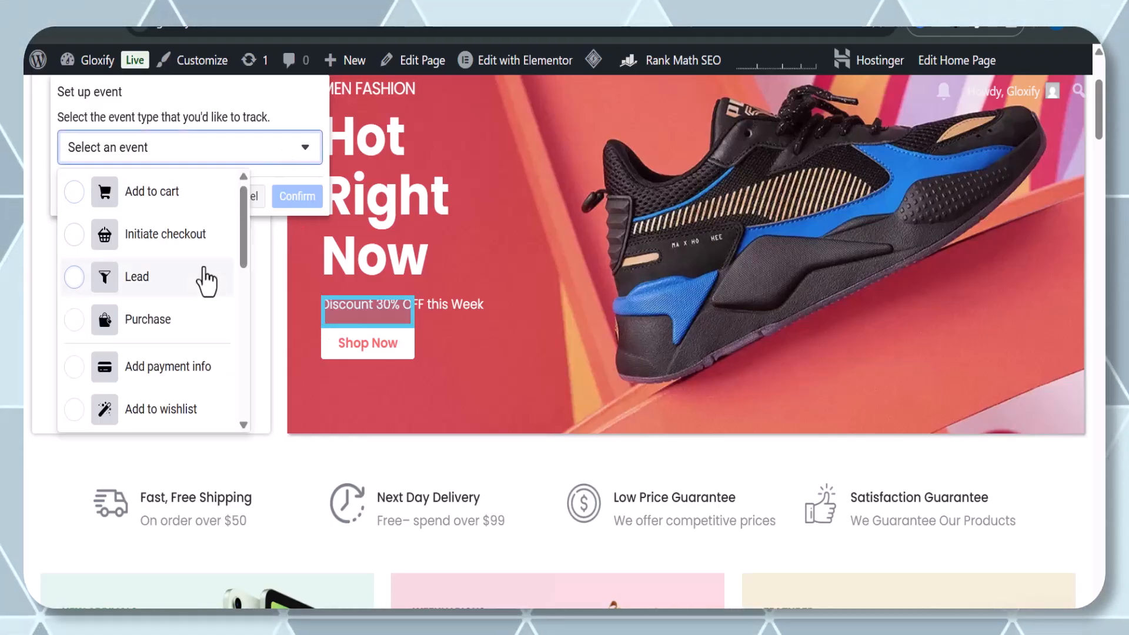
pyautogui.scroll(-6, 203, 300)
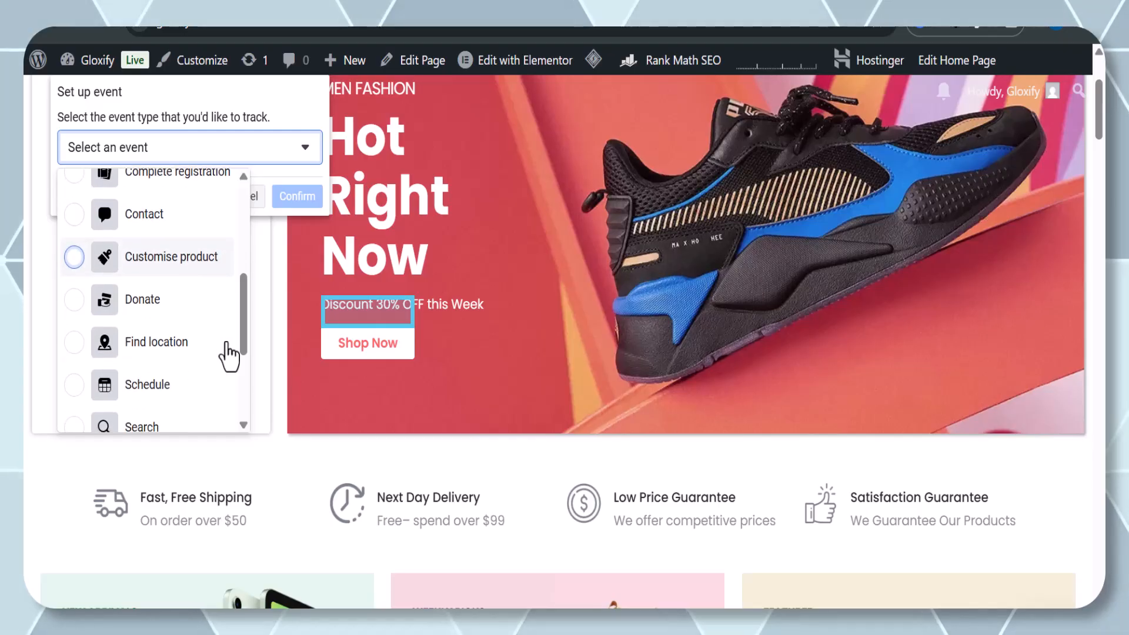
pyautogui.scroll(-1, 230, 296)
pyautogui.scroll(7, 231, 296)
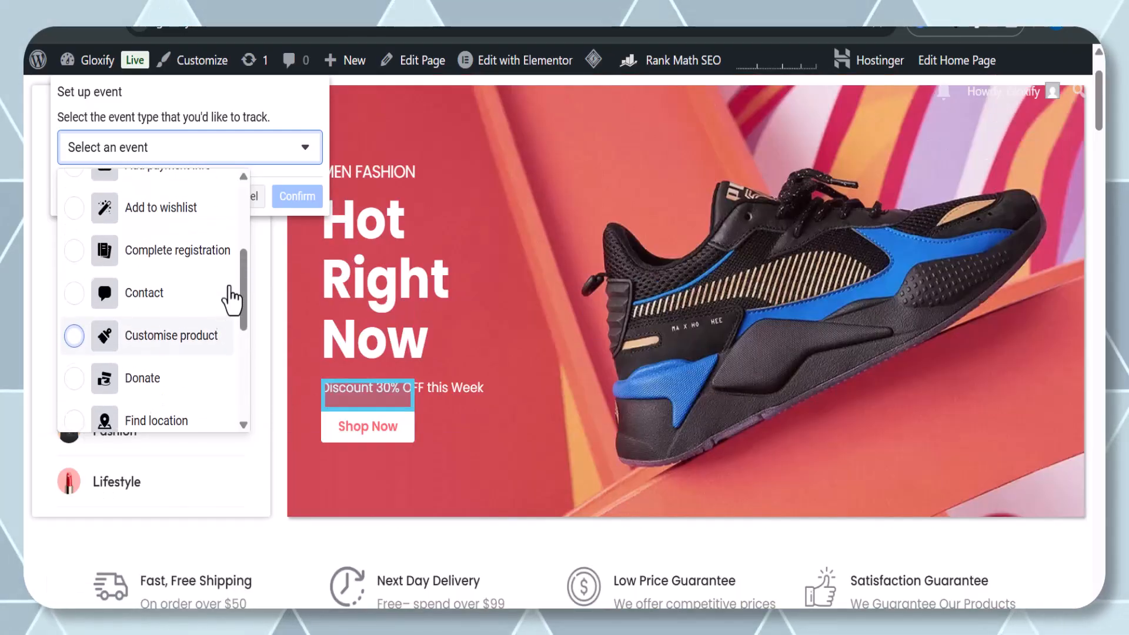
pyautogui.click(211, 326)
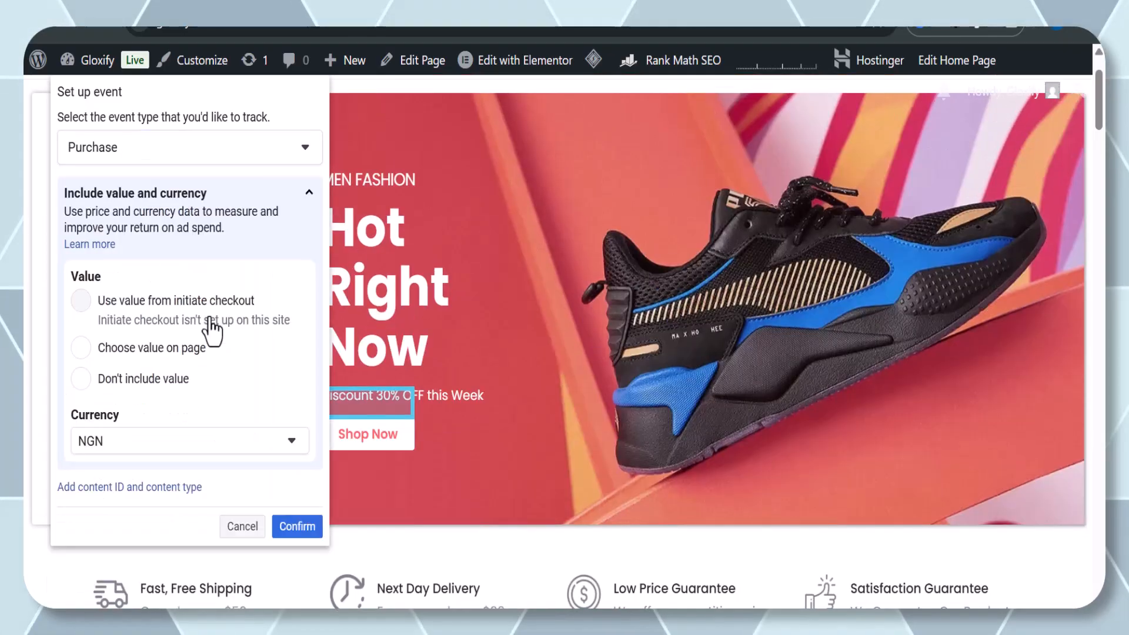
pyautogui.scroll(-8, 282, 483)
pyautogui.click(297, 525)
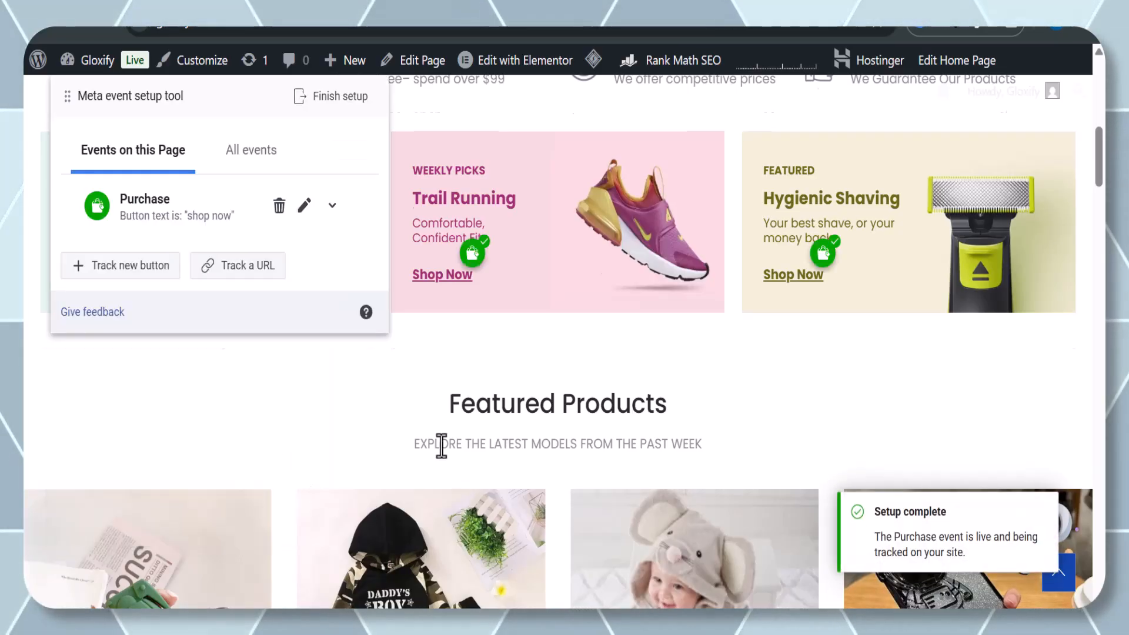
# Browse the homepage and shop page with the event setup tool open to examine tracked buttons.
pyautogui.scroll(10, 441, 446)
pyautogui.scroll(-10, 452, 411)
pyautogui.scroll(10, 450, 410)
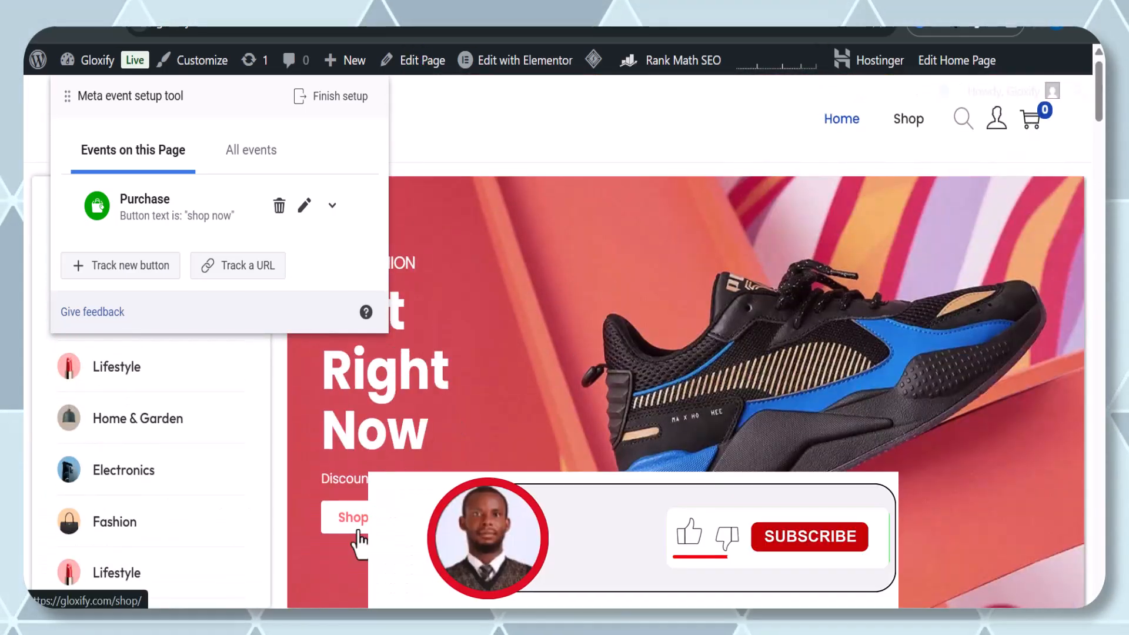
pyautogui.click(357, 530)
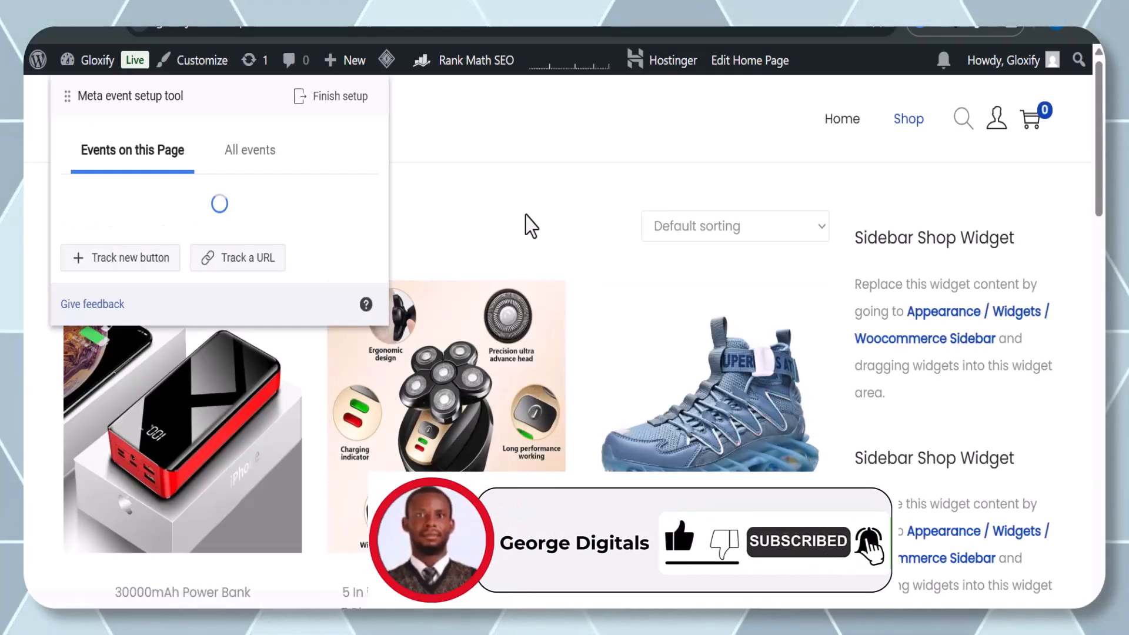
pyautogui.scroll(-10, 529, 223)
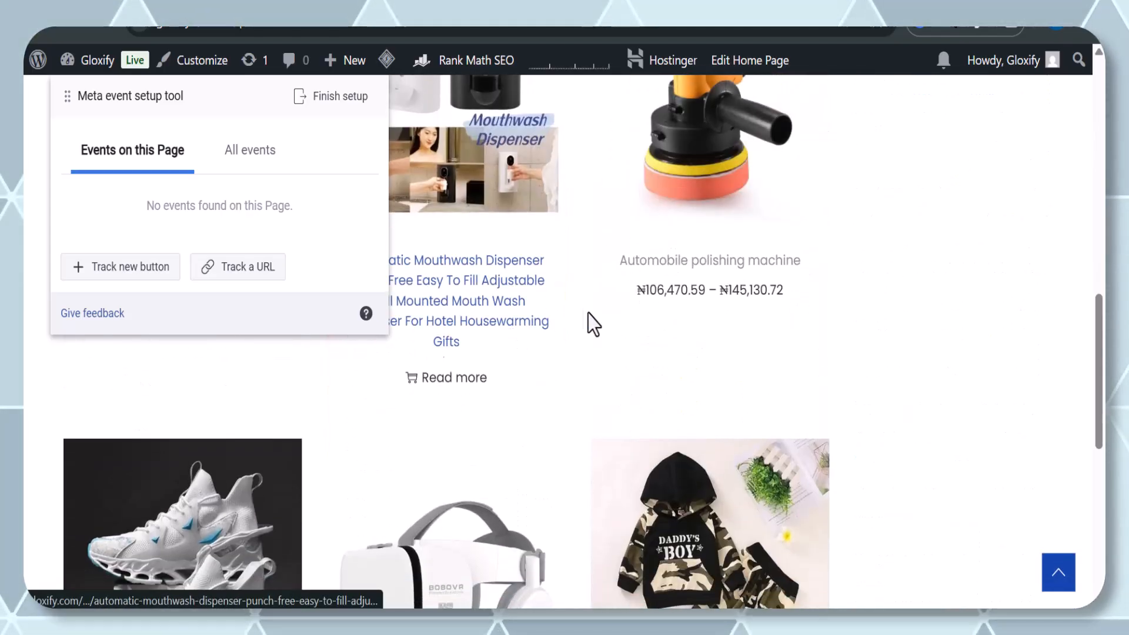
# Open the Automobile polishing machine product page and assign the Add to cart event to its Add to Cart button.
pyautogui.scroll(3, 592, 323)
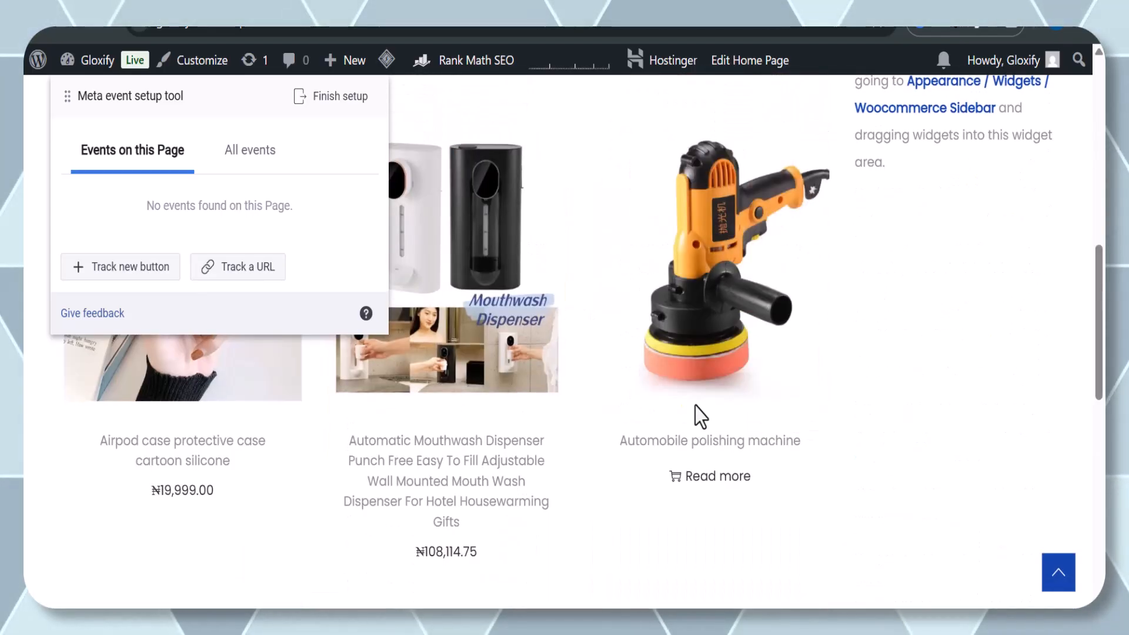
pyautogui.click(664, 373)
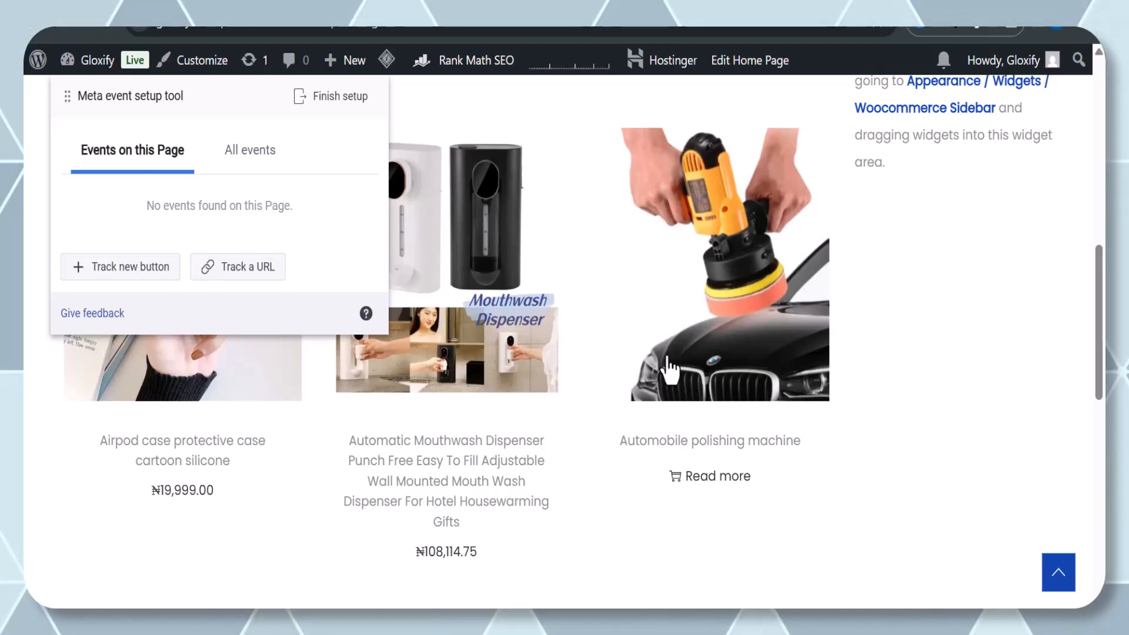
pyautogui.scroll(-4, 667, 357)
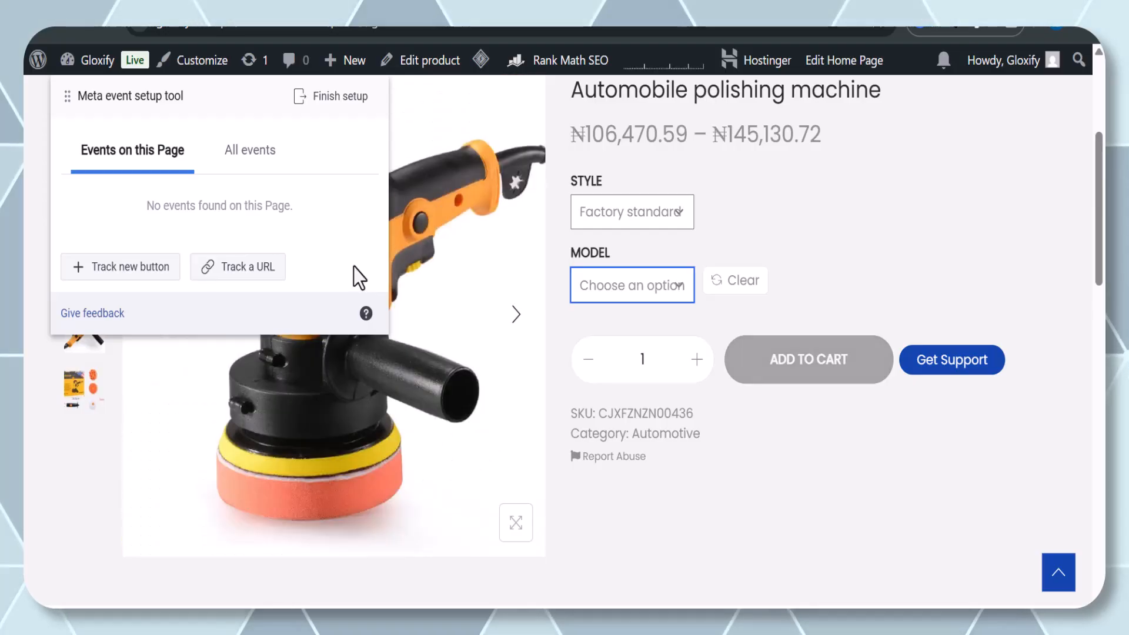
pyautogui.click(137, 267)
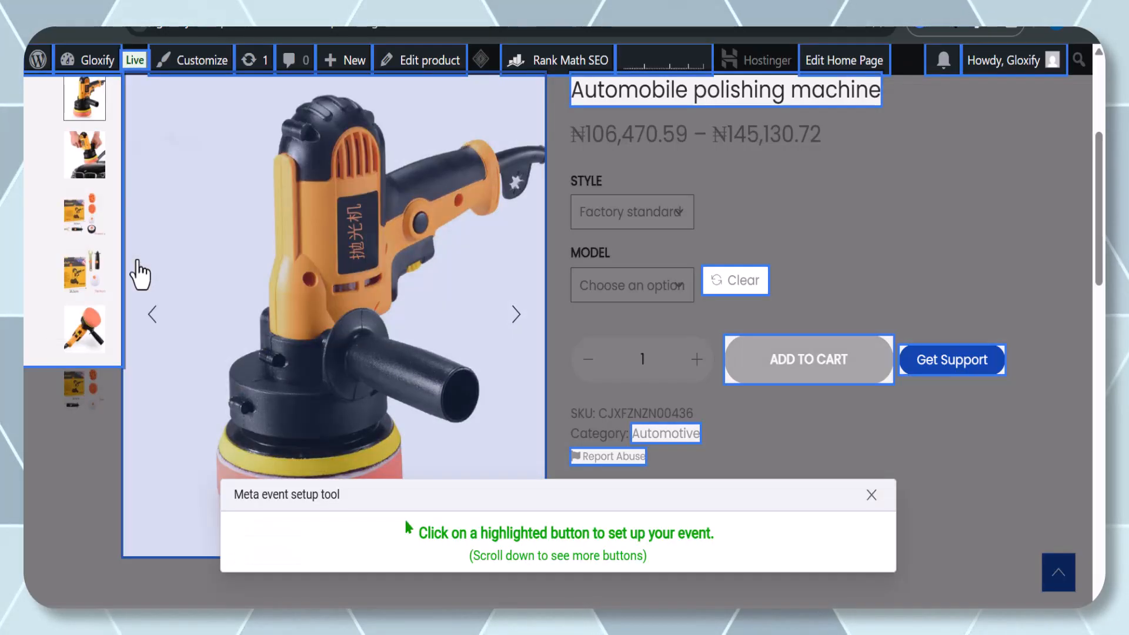
pyautogui.click(787, 372)
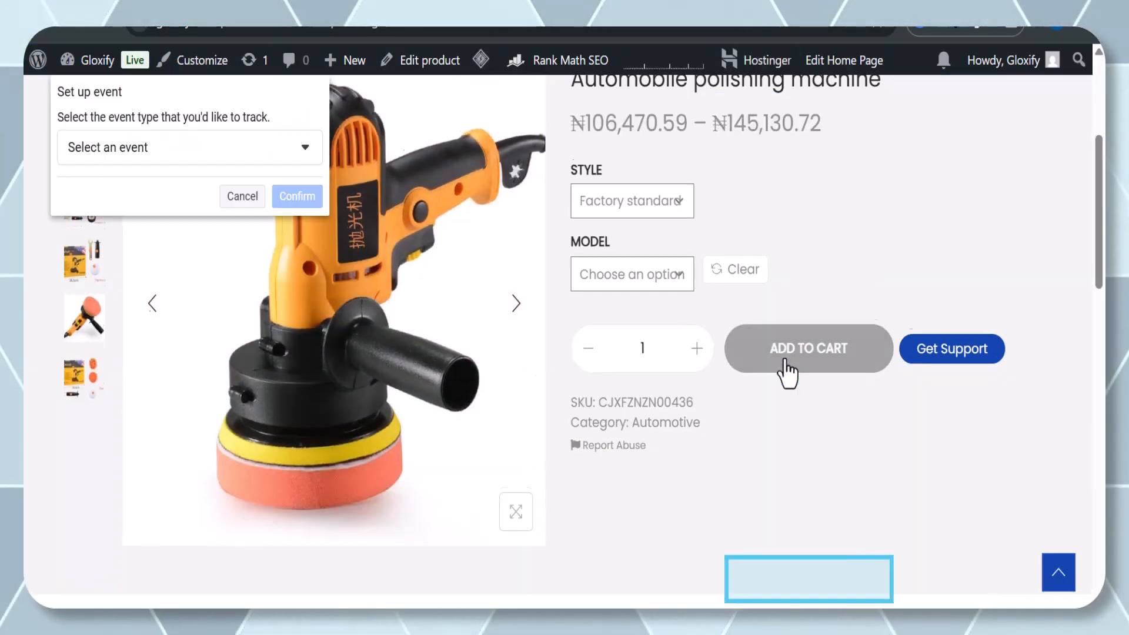
pyautogui.click(303, 148)
pyautogui.click(151, 192)
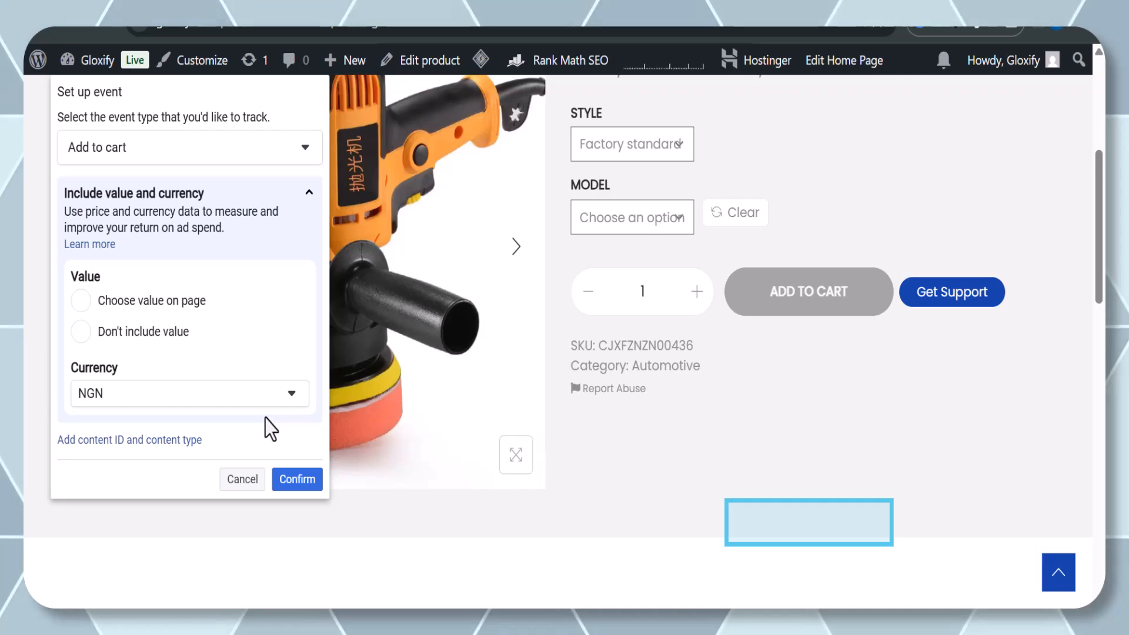
pyautogui.click(293, 480)
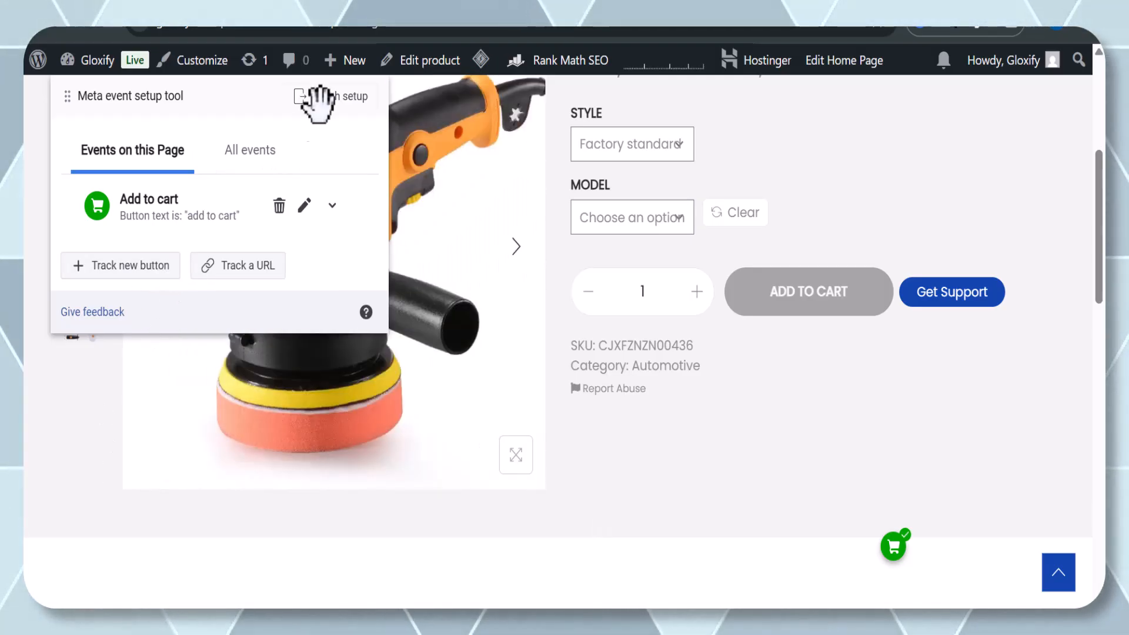
# Finish the event setup tool and skip the feedback survey.
pyautogui.click(329, 97)
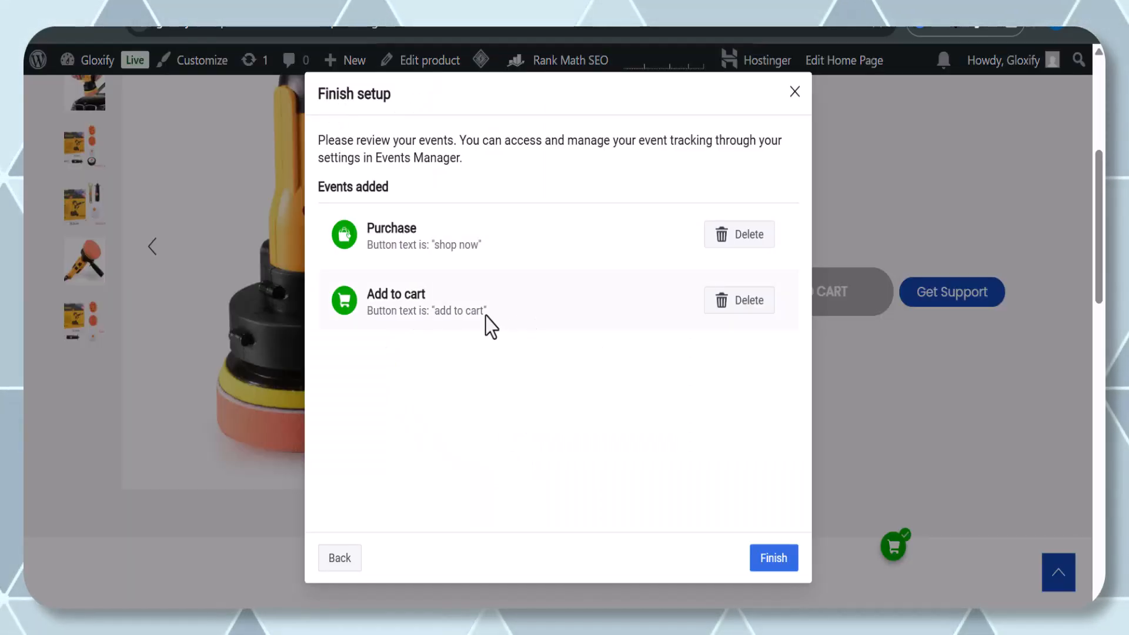
pyautogui.click(791, 559)
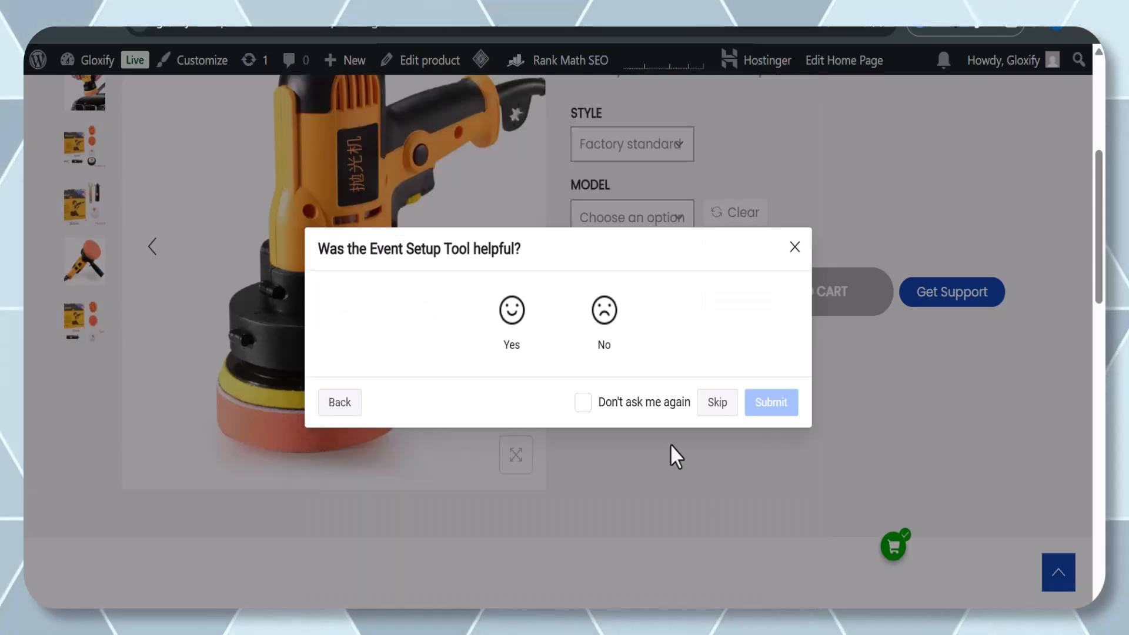
pyautogui.click(715, 404)
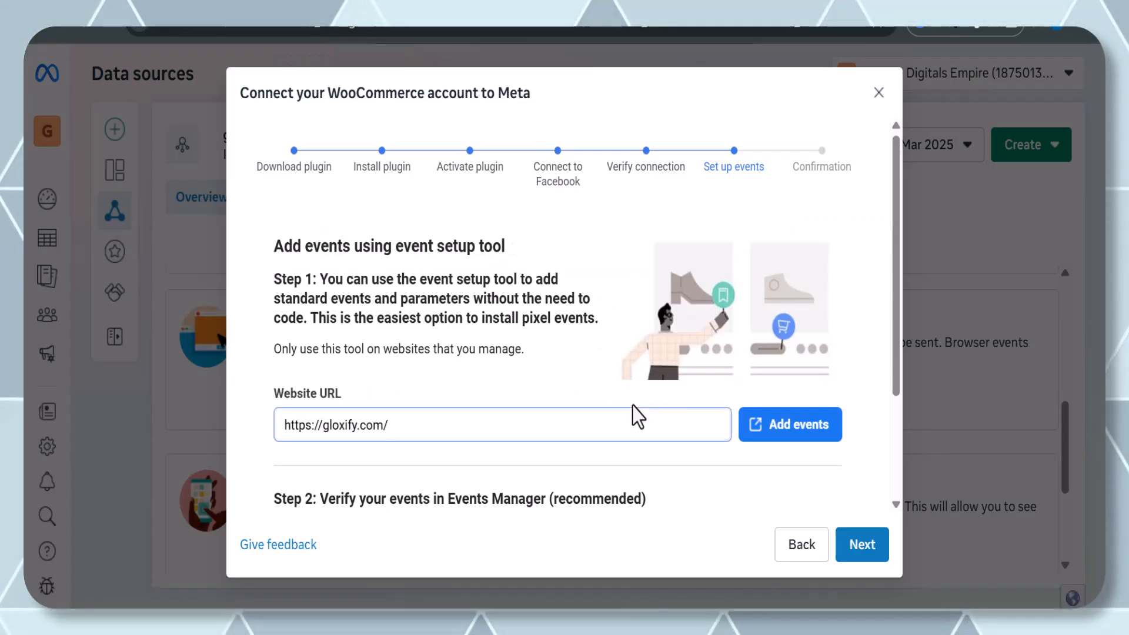
# Advance the WooCommerce connection wizard past the Set up events step to the confirmation.
pyautogui.scroll(-3, 794, 518)
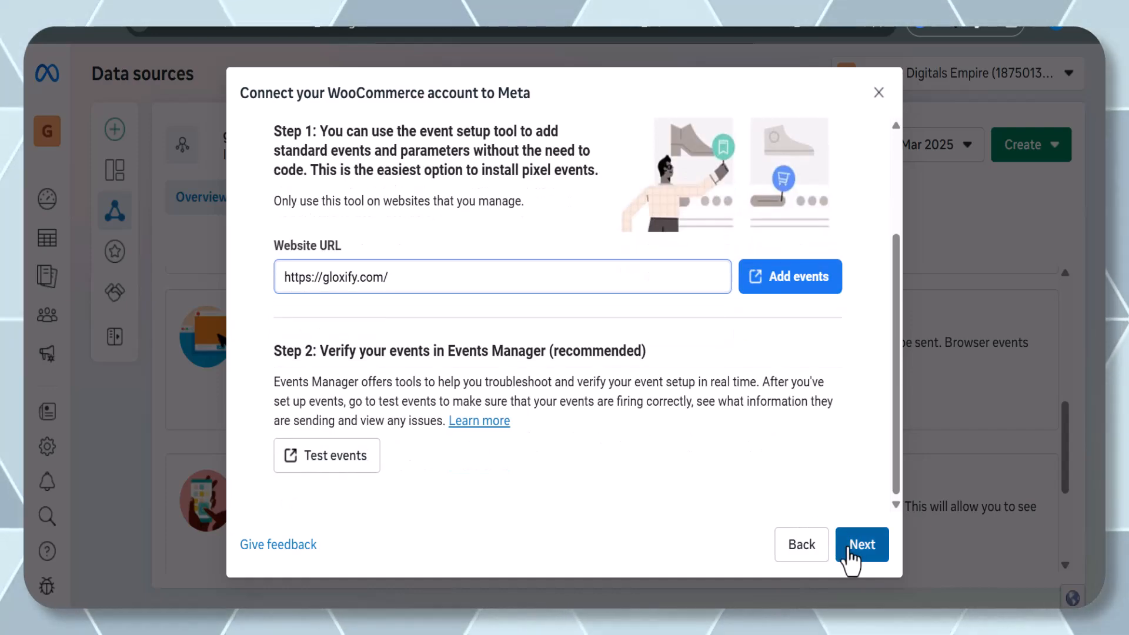
pyautogui.click(356, 465)
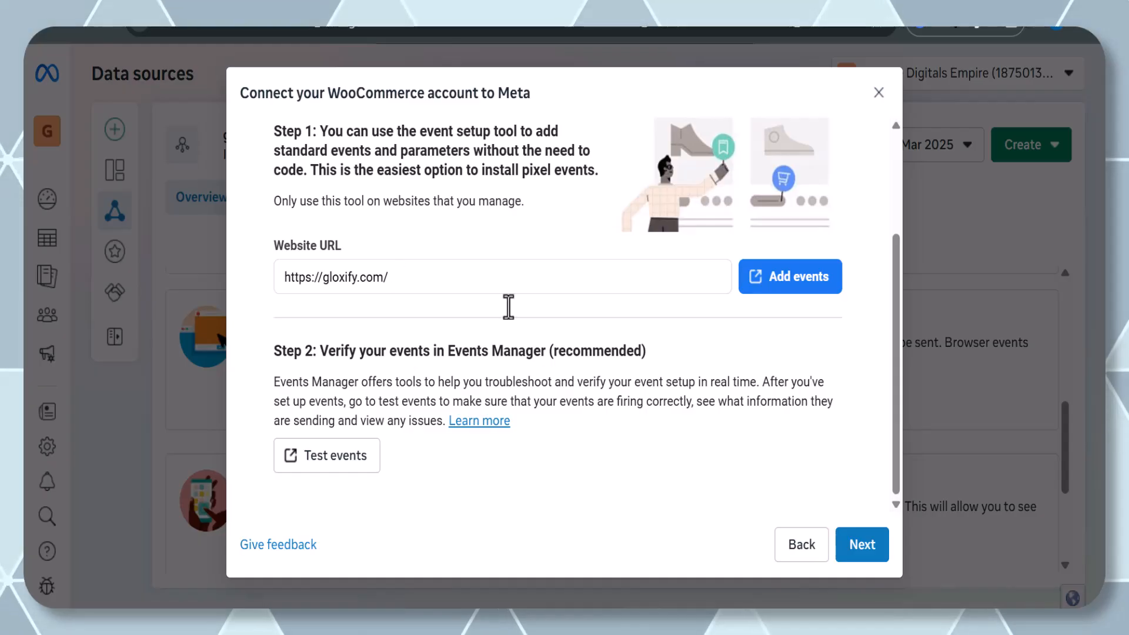
pyautogui.click(862, 546)
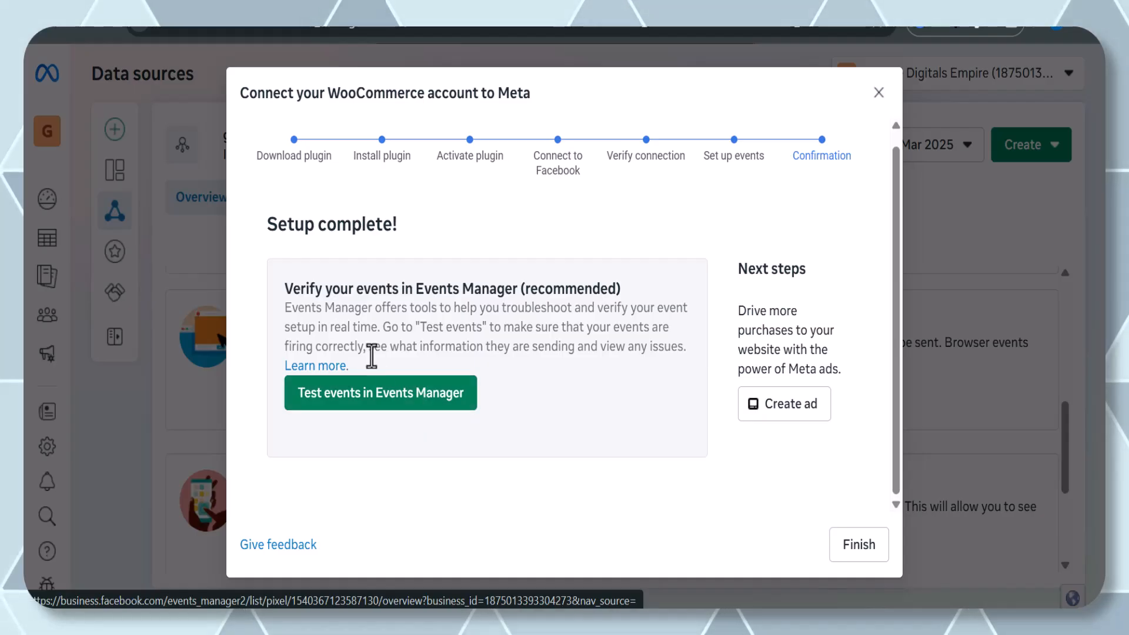
# Open the gloxify pixel's Test events in Events Manager and expand the server events confirmation section.
pyautogui.click(382, 394)
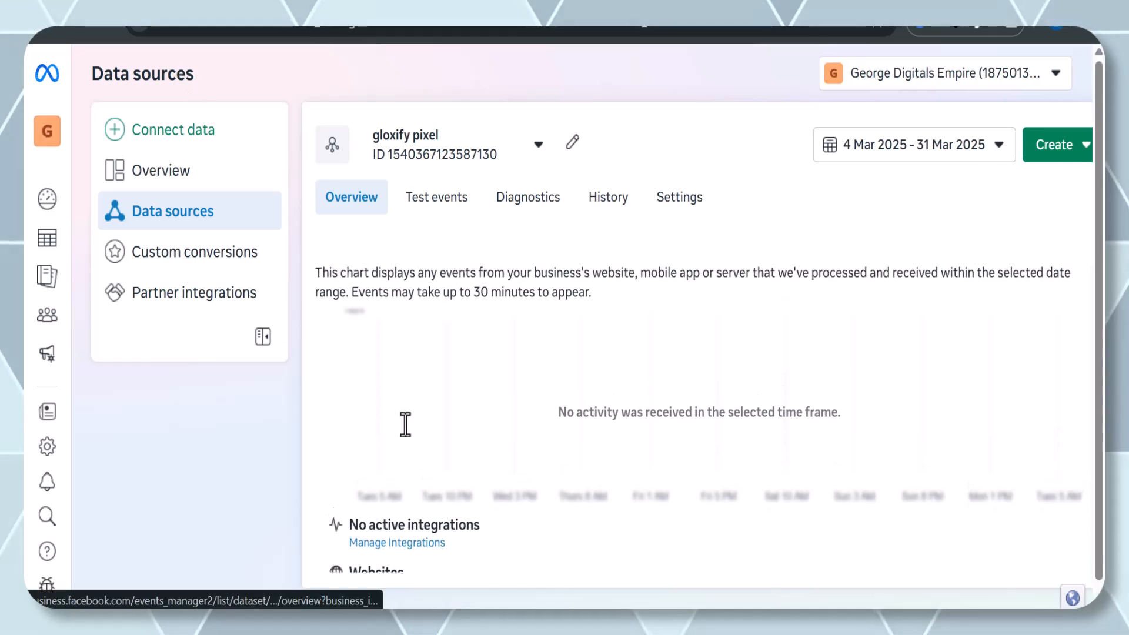
pyautogui.click(439, 200)
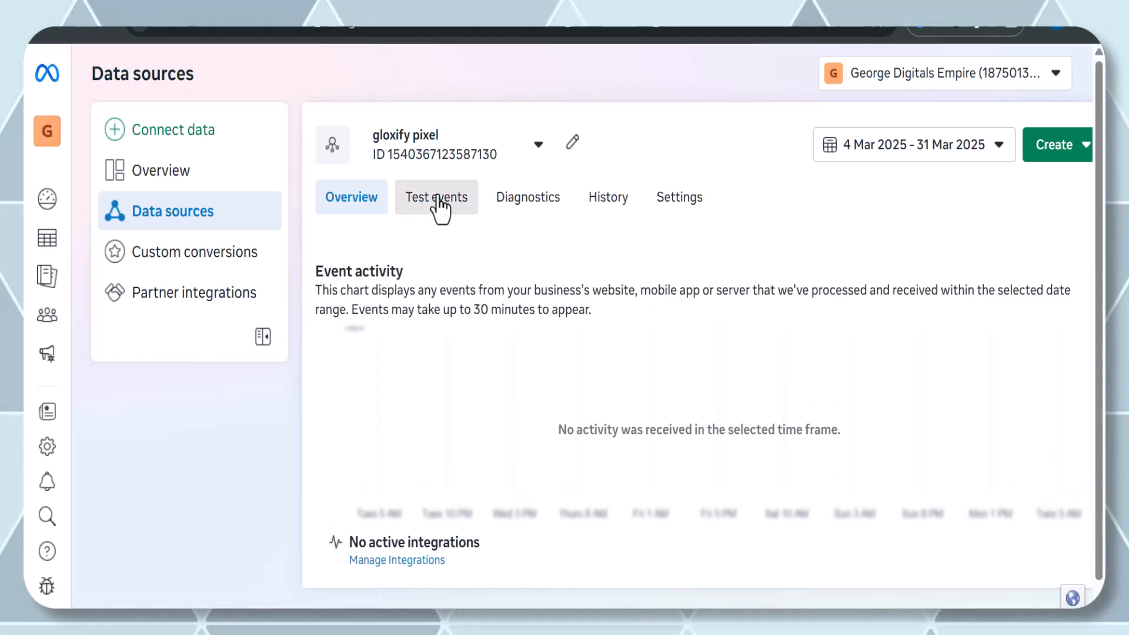
pyautogui.scroll(-2, 492, 366)
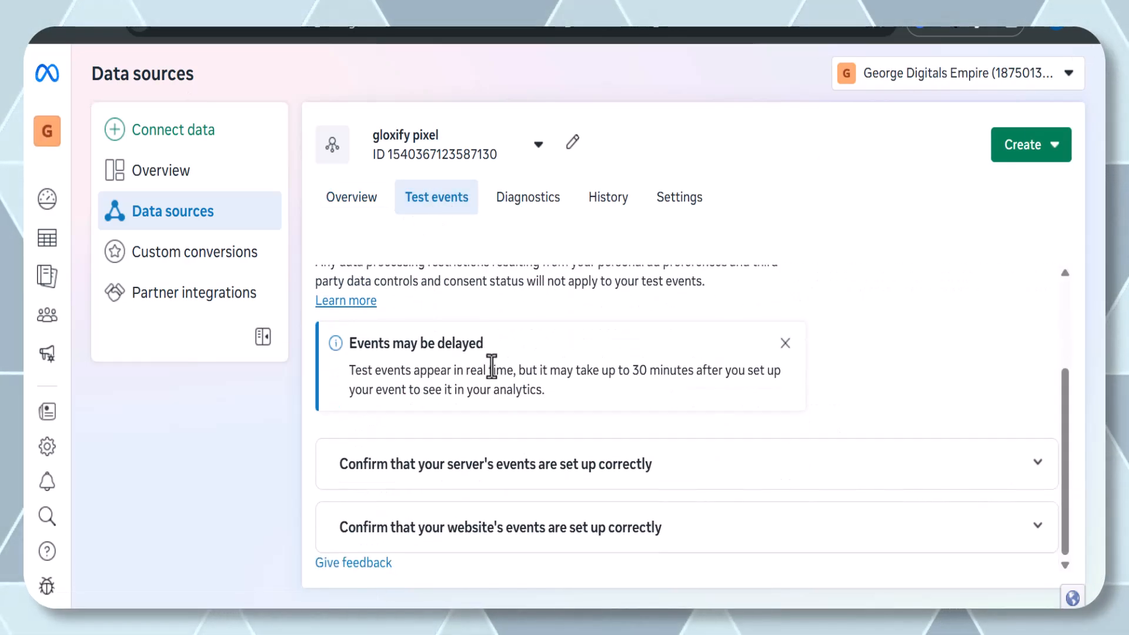
pyautogui.scroll(1, 492, 366)
pyautogui.scroll(-1, 492, 366)
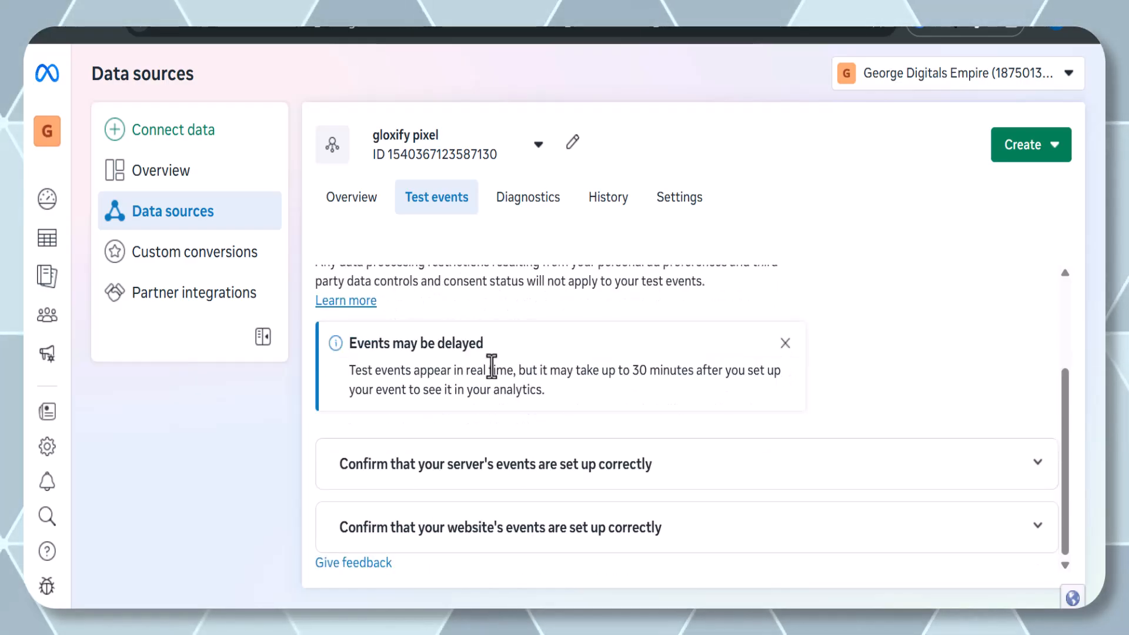
pyautogui.click(497, 465)
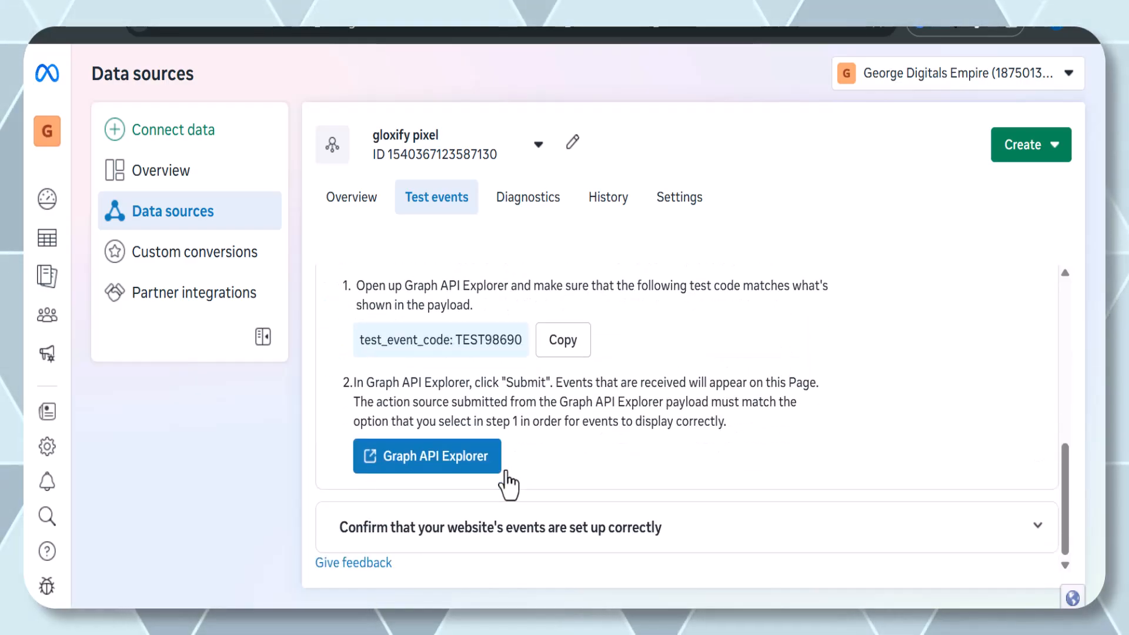
pyautogui.click(502, 544)
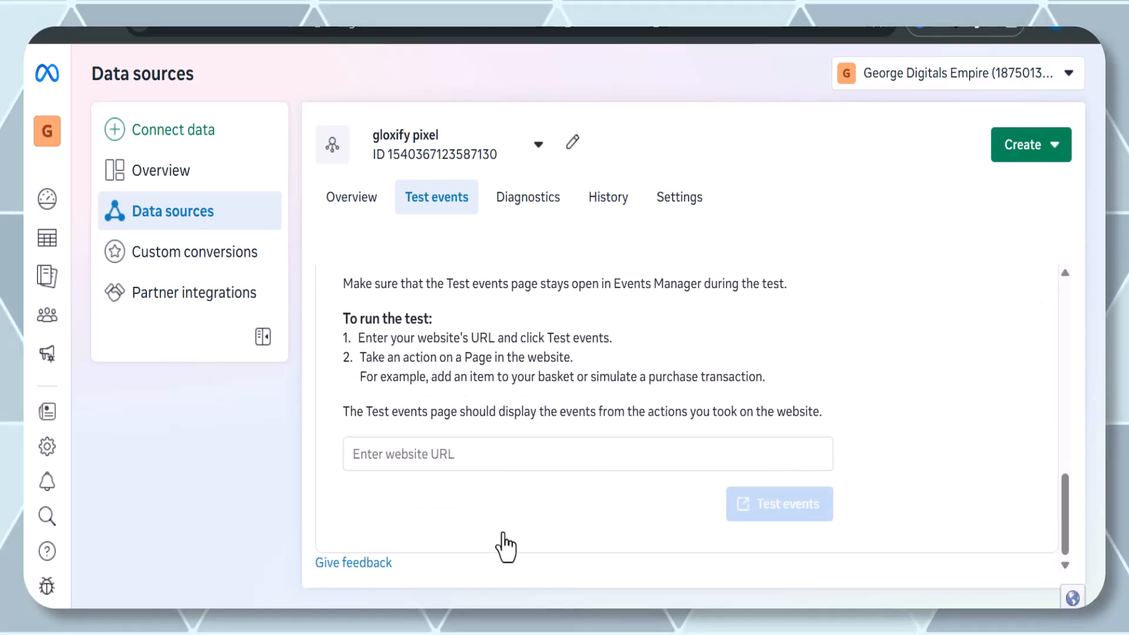
pyautogui.click(501, 452)
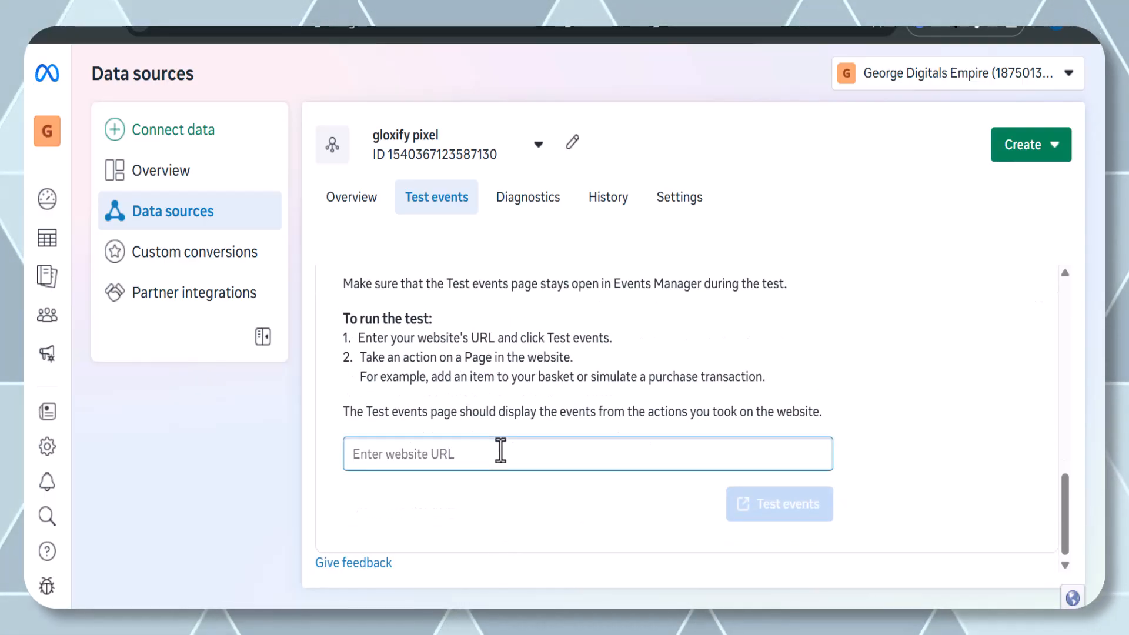
pyautogui.write('https://gloxify.com/')
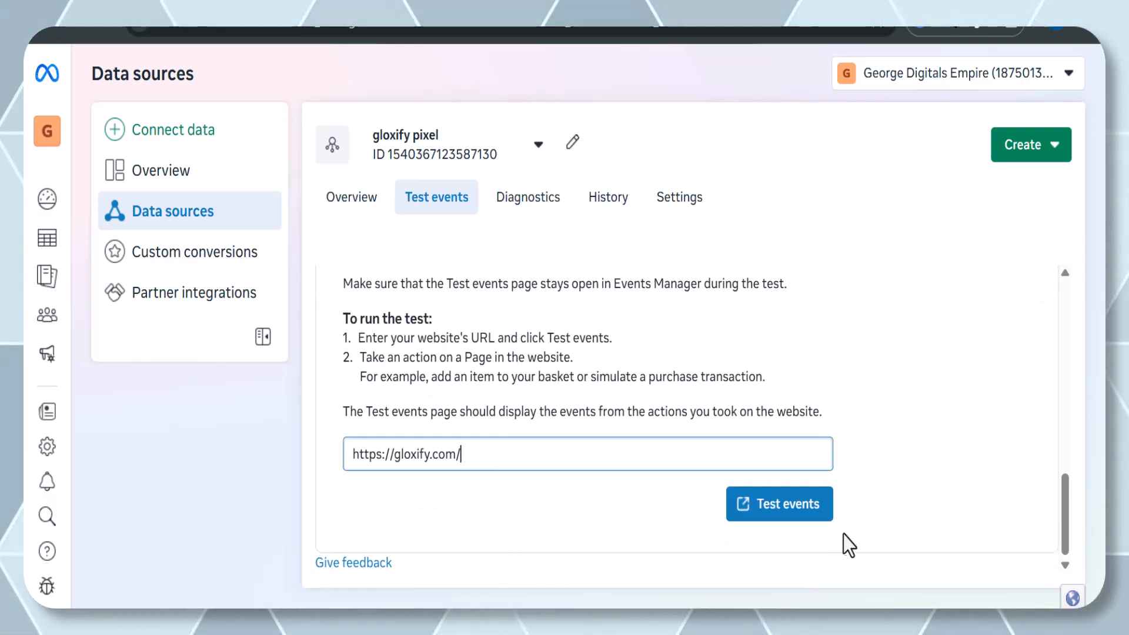
pyautogui.click(794, 513)
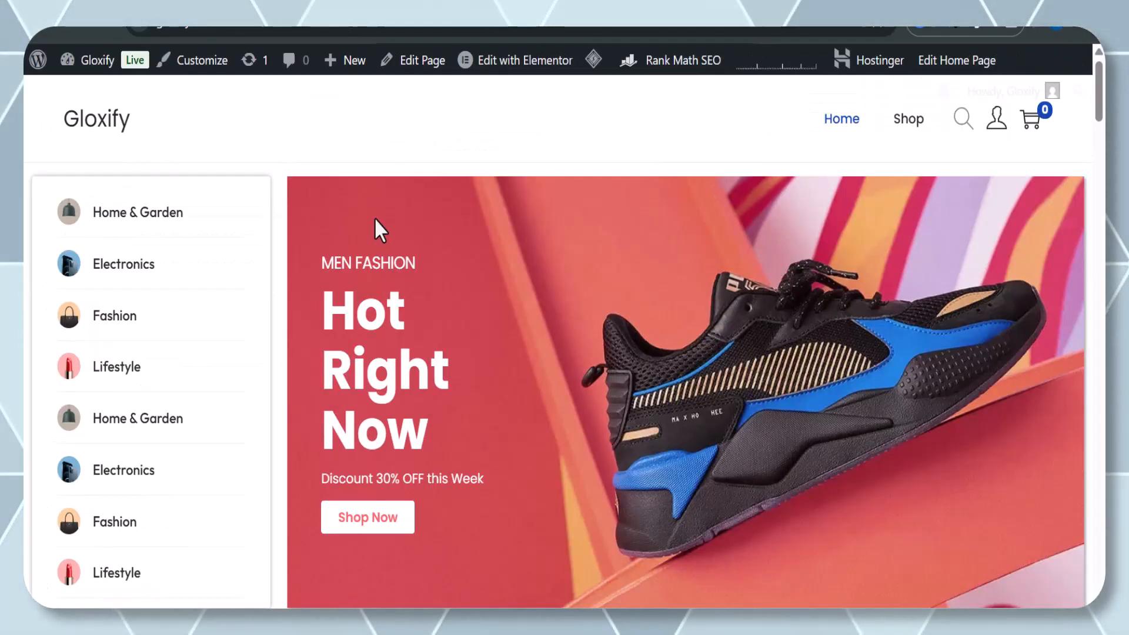
# Trigger activity on the site by following the Shop Now button, then return to Events Manager.
pyautogui.scroll(-3, 375, 221)
pyautogui.click(365, 320)
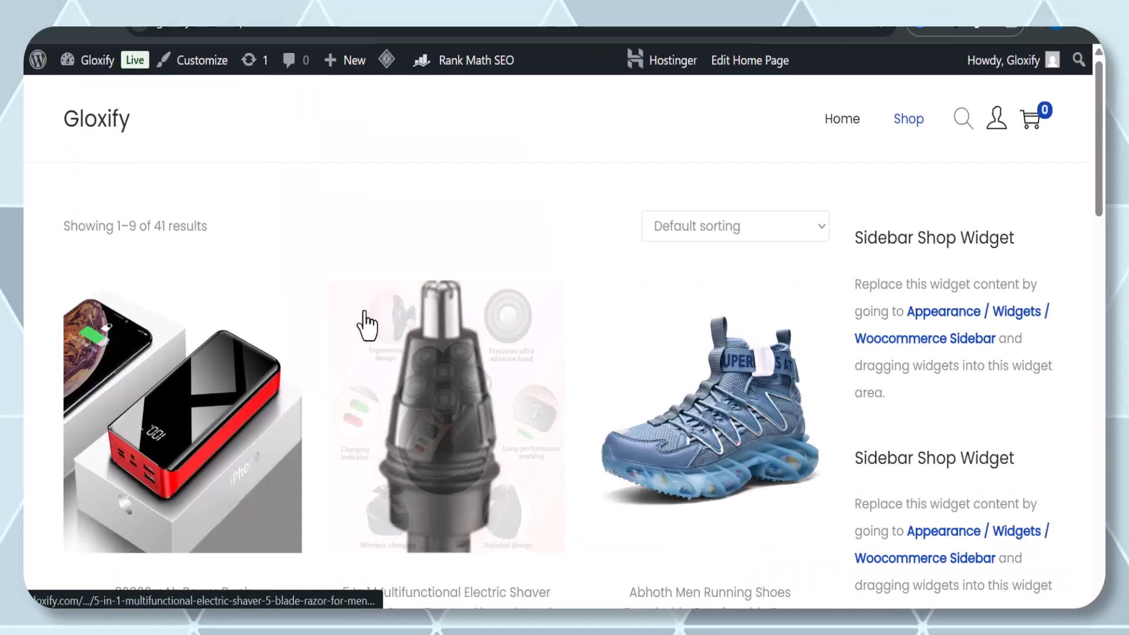
pyautogui.click(147, 8)
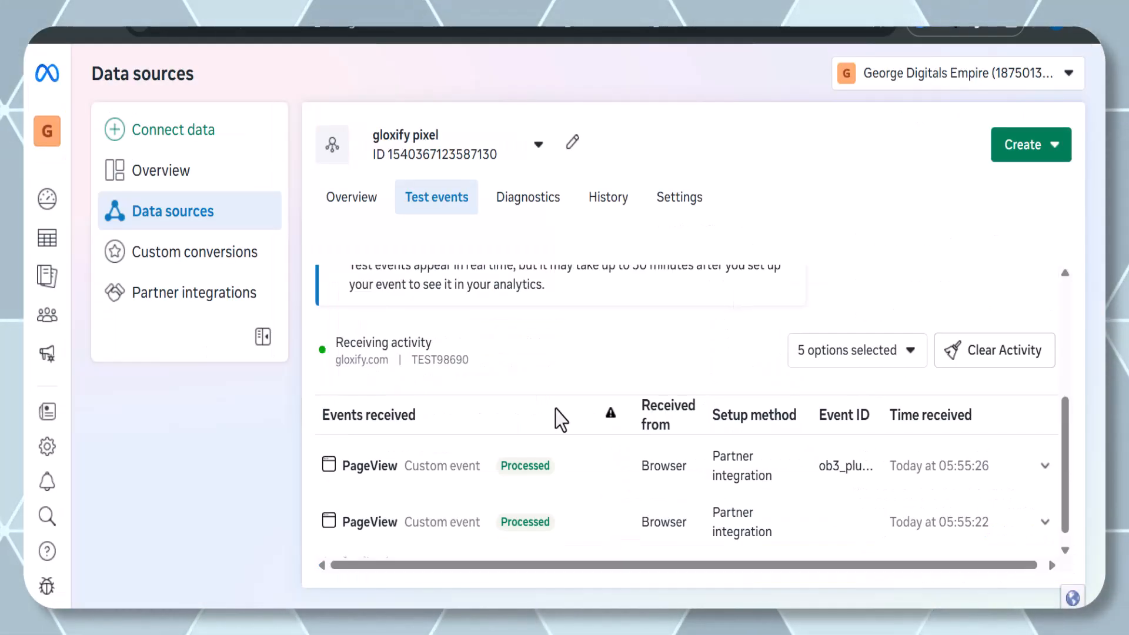
# Examine the received test events in the activity table.
pyautogui.scroll(-1, 513, 429)
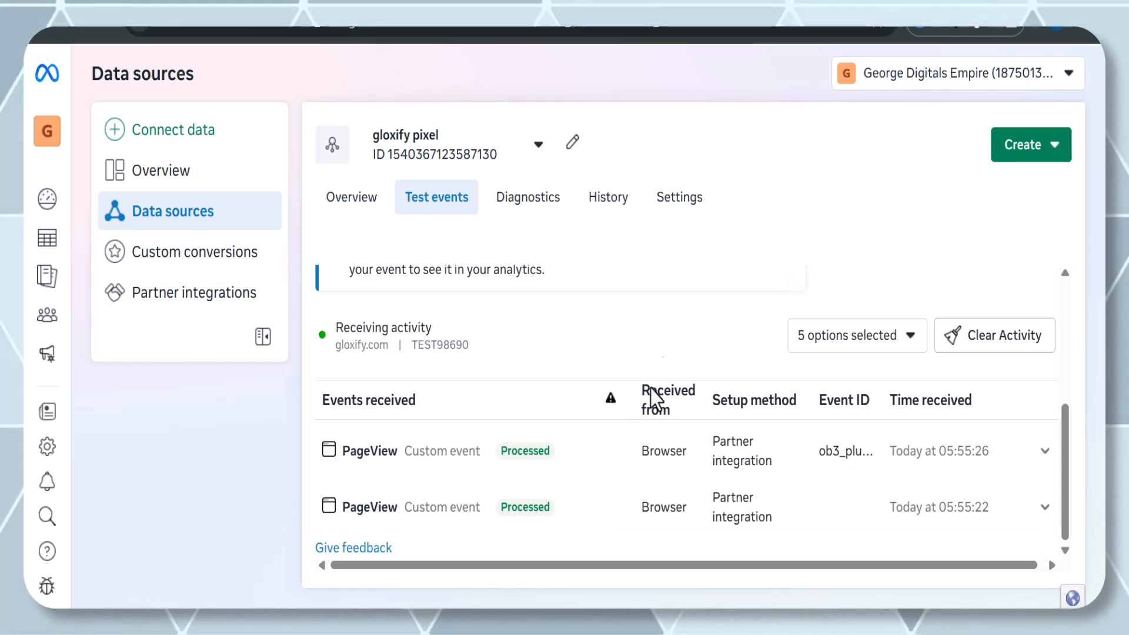
pyautogui.hscroll(1, 803, 445)
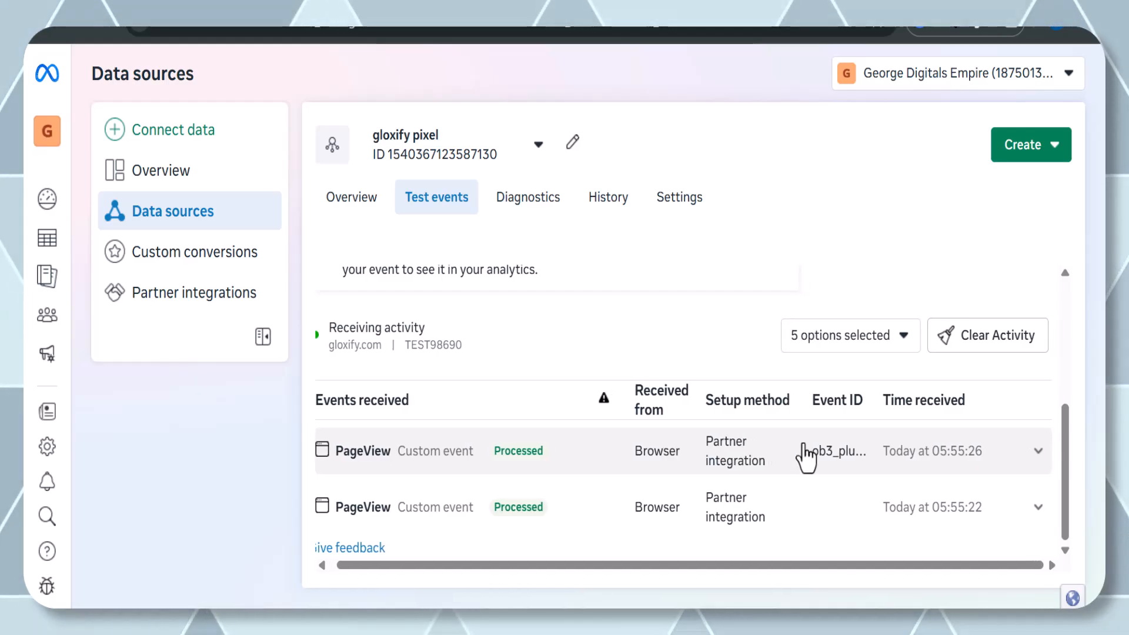
pyautogui.hscroll(-1, 804, 454)
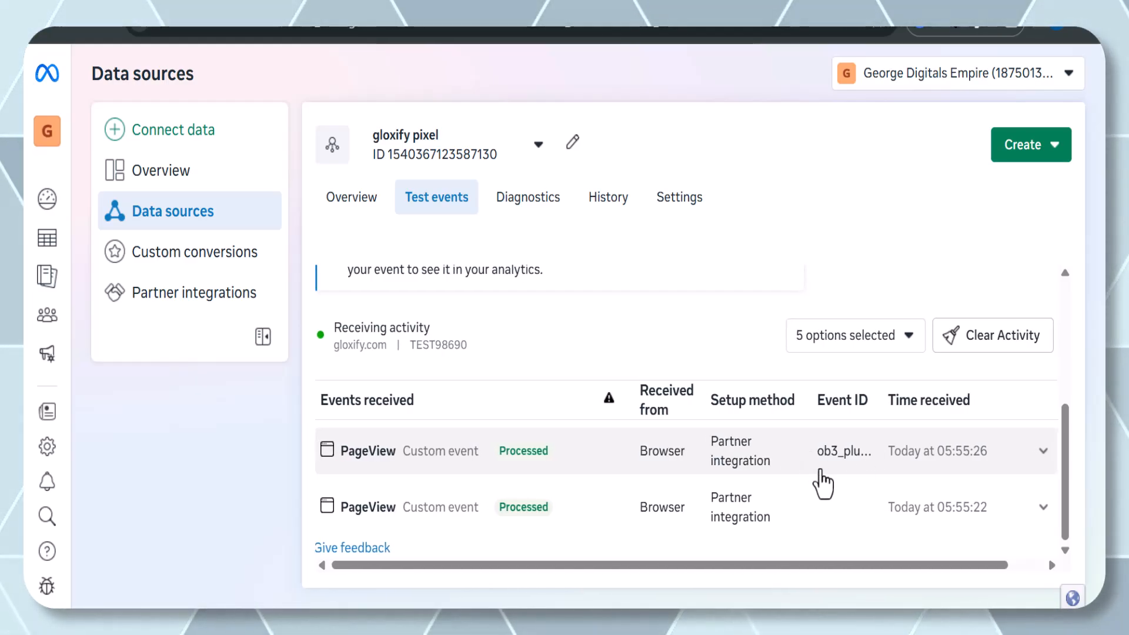
pyautogui.click(846, 466)
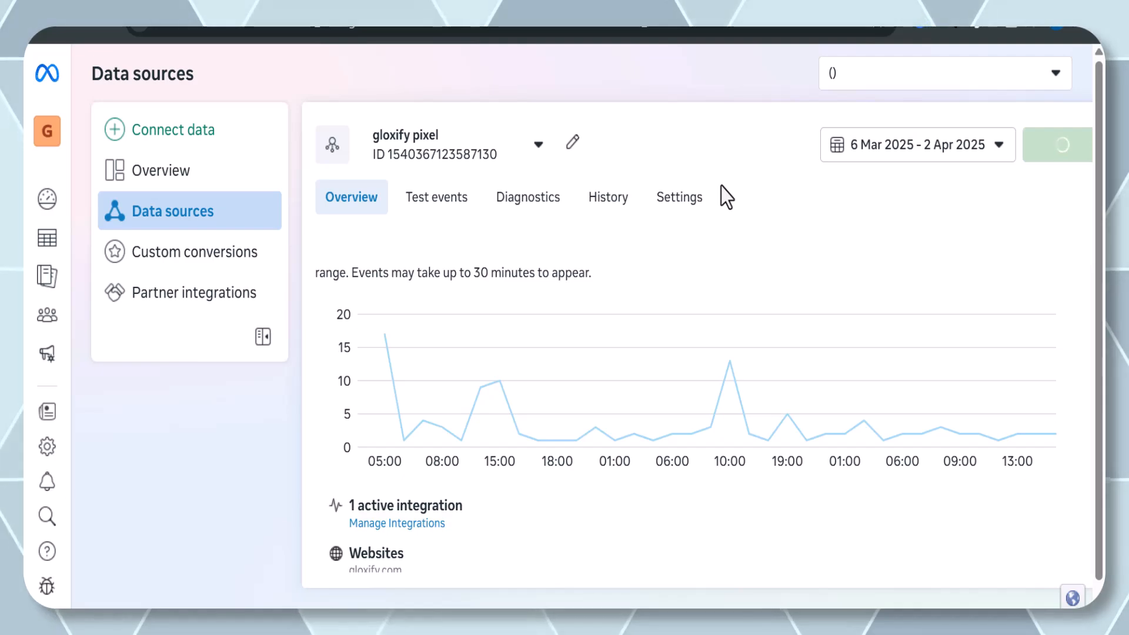
# Open Campaigns in Ads Manager from the navigation menu.
pyautogui.moveTo(48, 247)
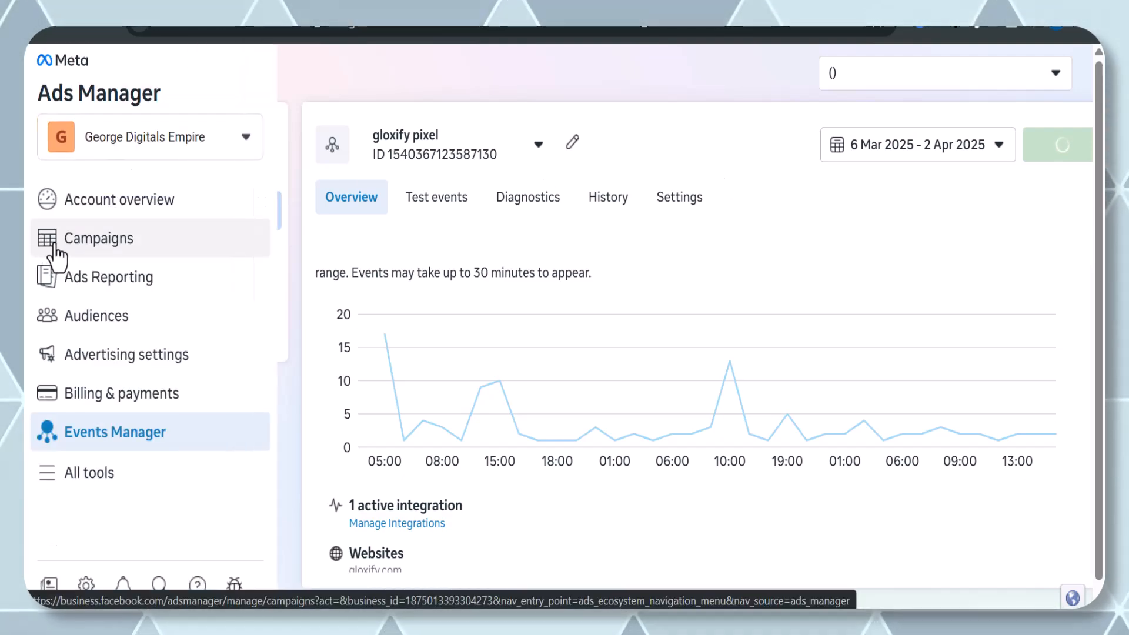
pyautogui.click(54, 245)
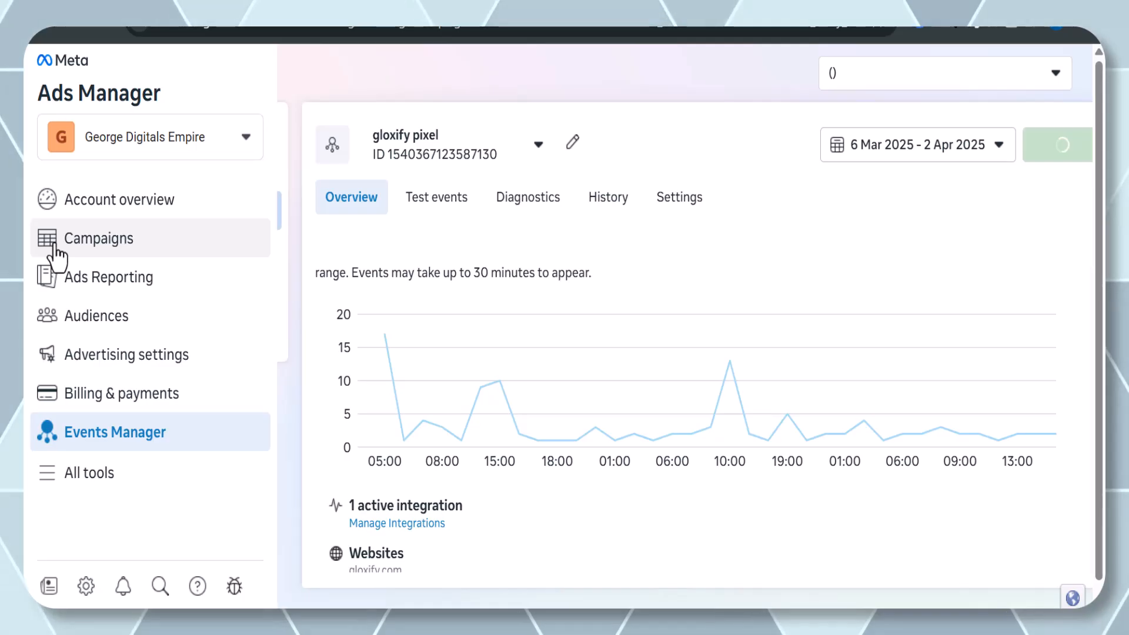
pyautogui.click(54, 246)
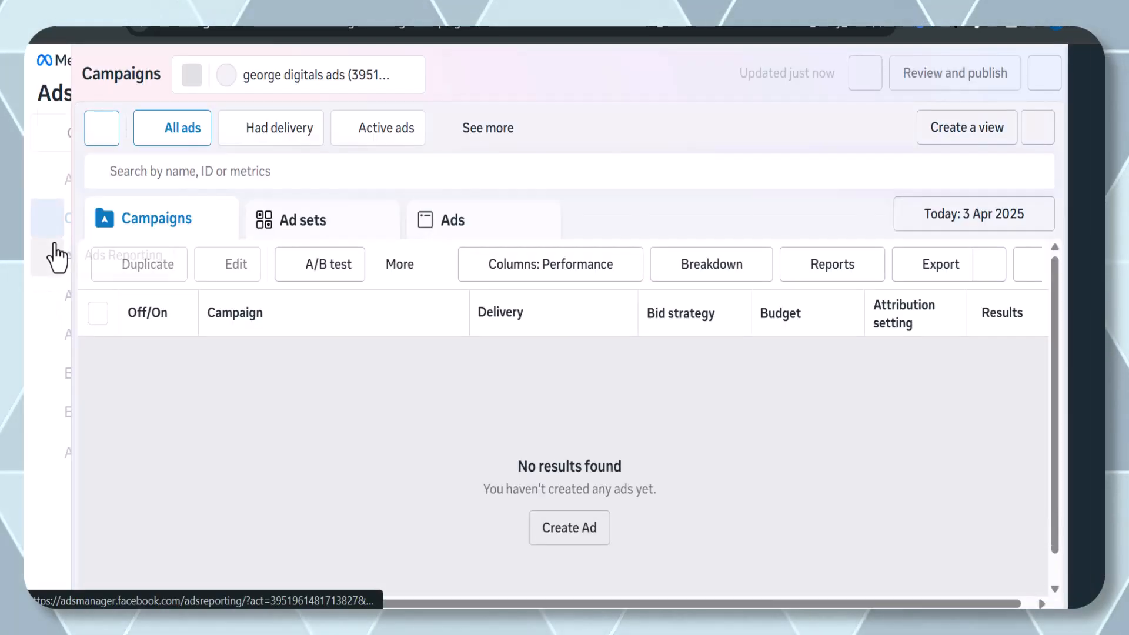
# Read through the Non-discrimination Policy dialog.
pyautogui.moveTo(57, 258)
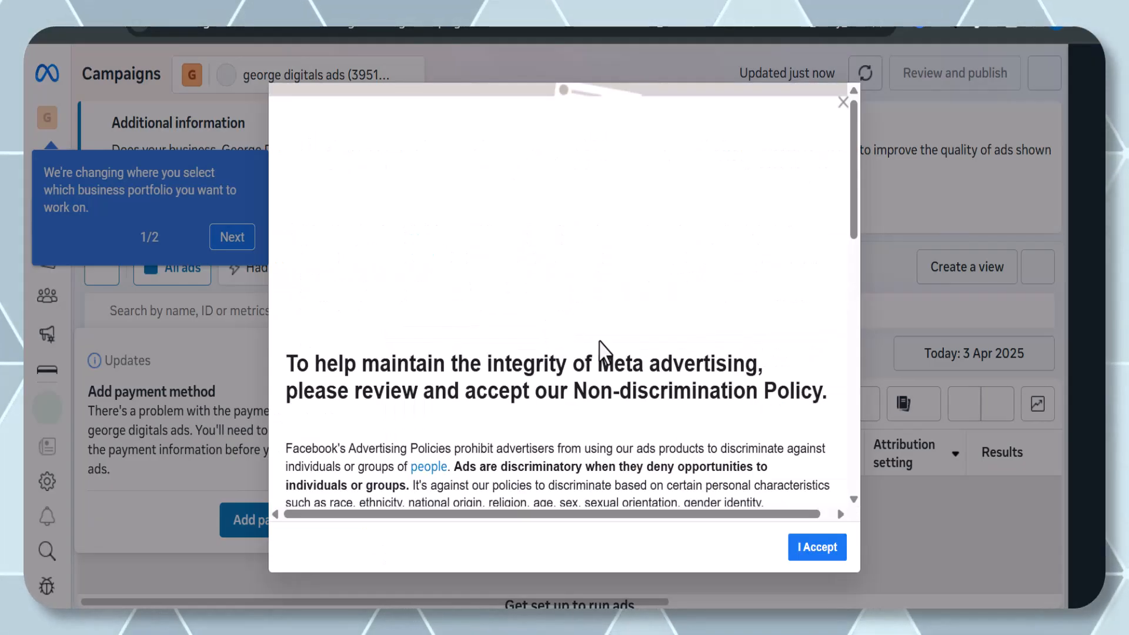
pyautogui.scroll(-3, 595, 404)
pyautogui.scroll(-8, 595, 404)
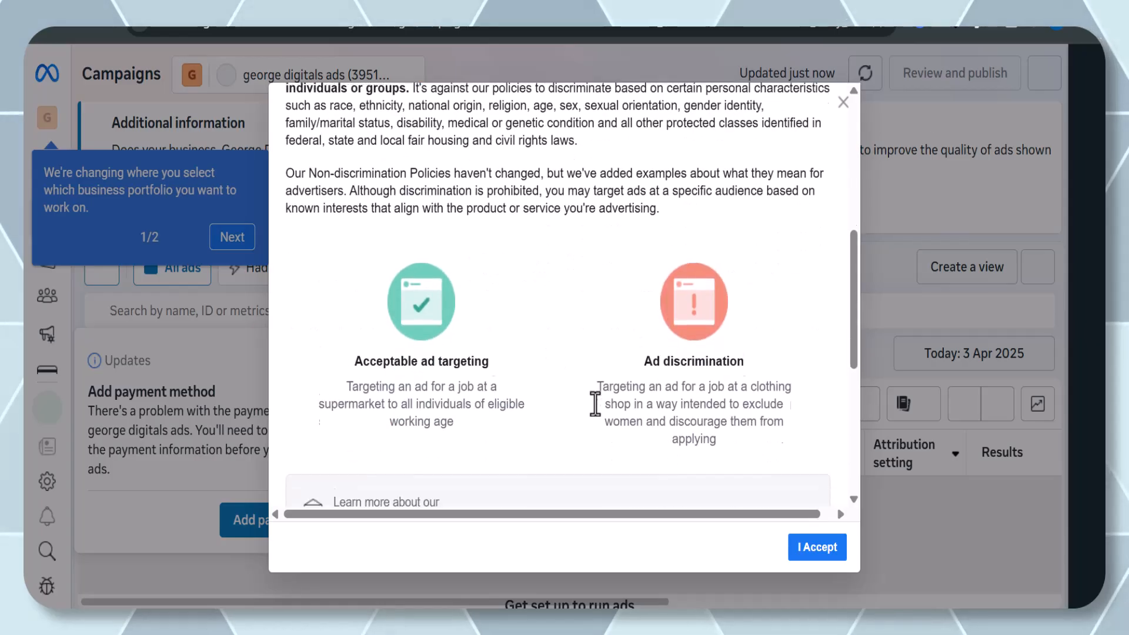
pyautogui.scroll(-3, 595, 404)
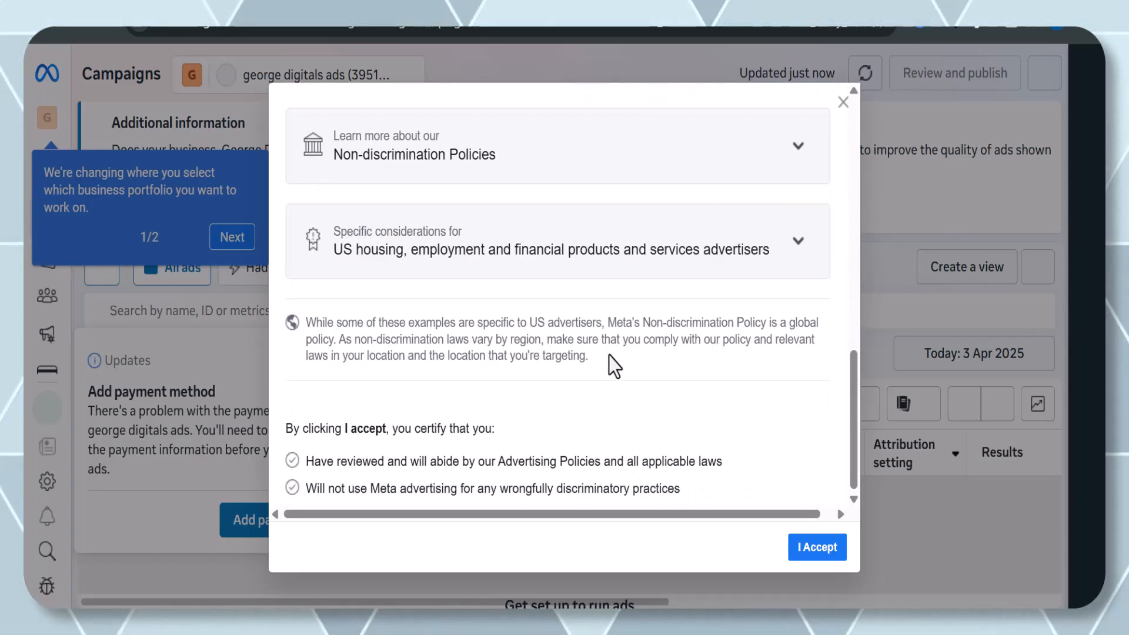
pyautogui.scroll(10, 609, 356)
pyautogui.scroll(2, 609, 355)
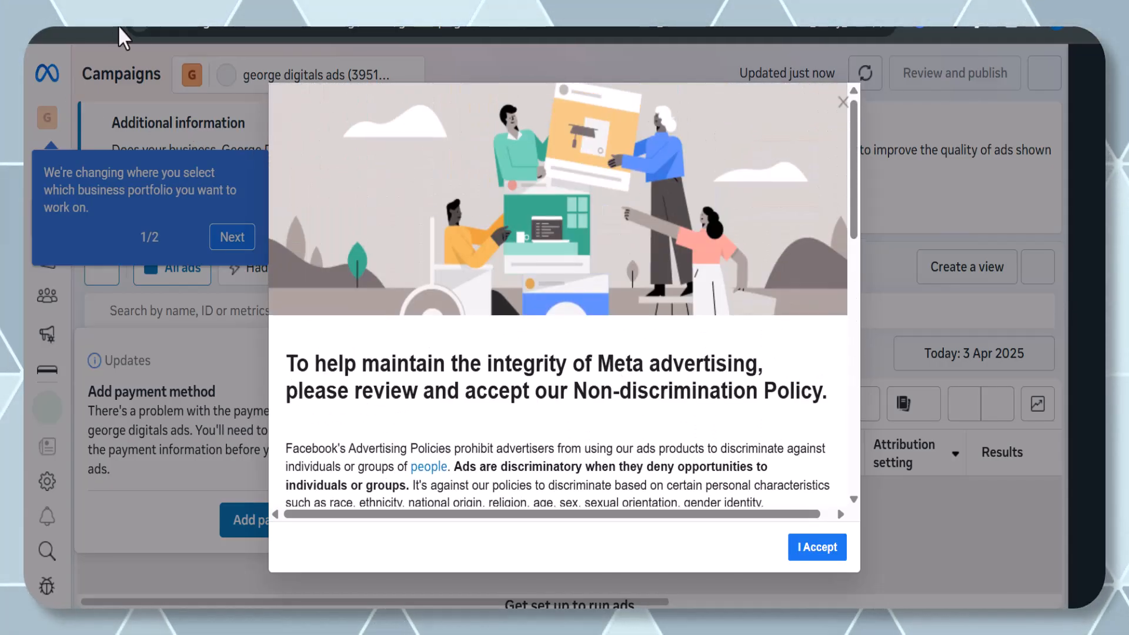
# Scroll through the rest of the Non-discrimination Policy, expanding its details, and accept the policy.
pyautogui.scroll(-2, 350, 168)
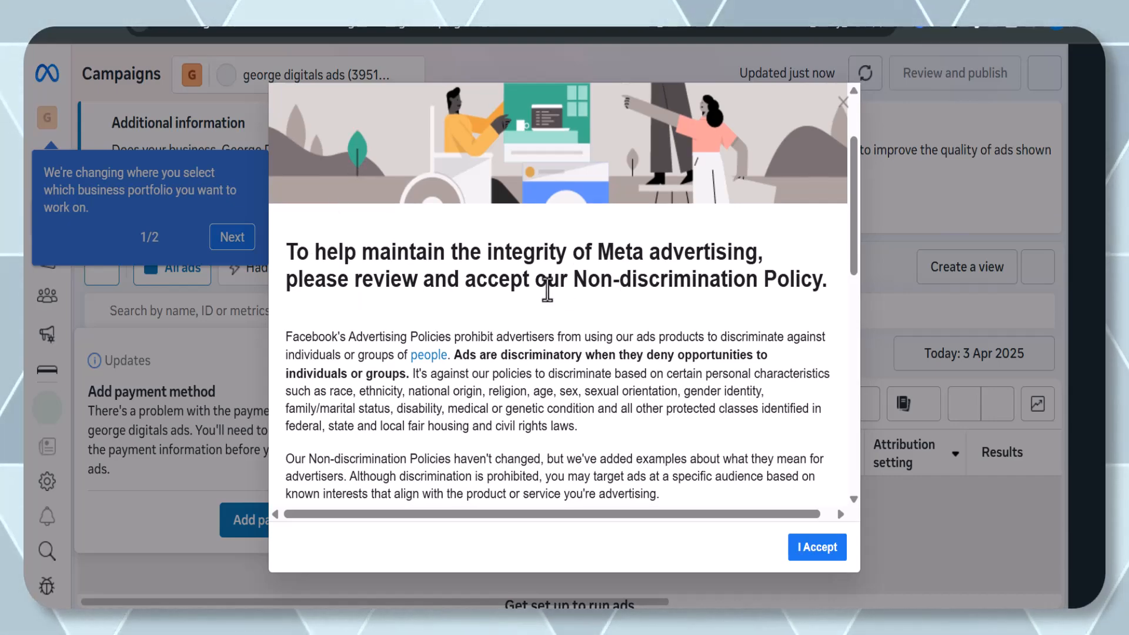
pyautogui.scroll(-1, 573, 283)
pyautogui.scroll(-6, 574, 288)
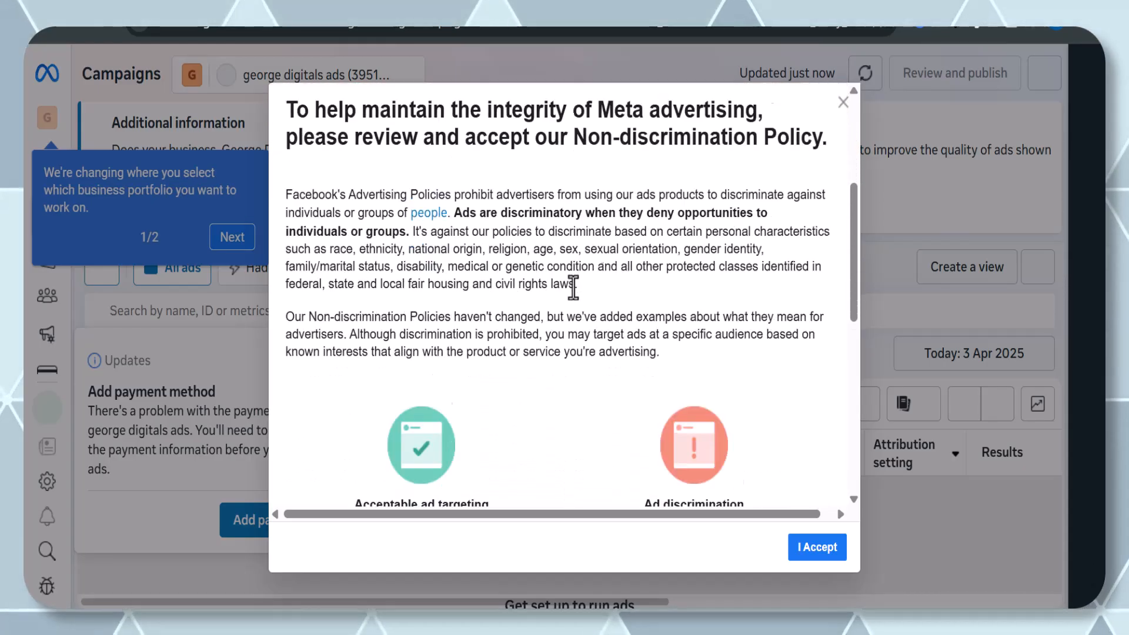
pyautogui.scroll(-2, 573, 288)
pyautogui.click(574, 288)
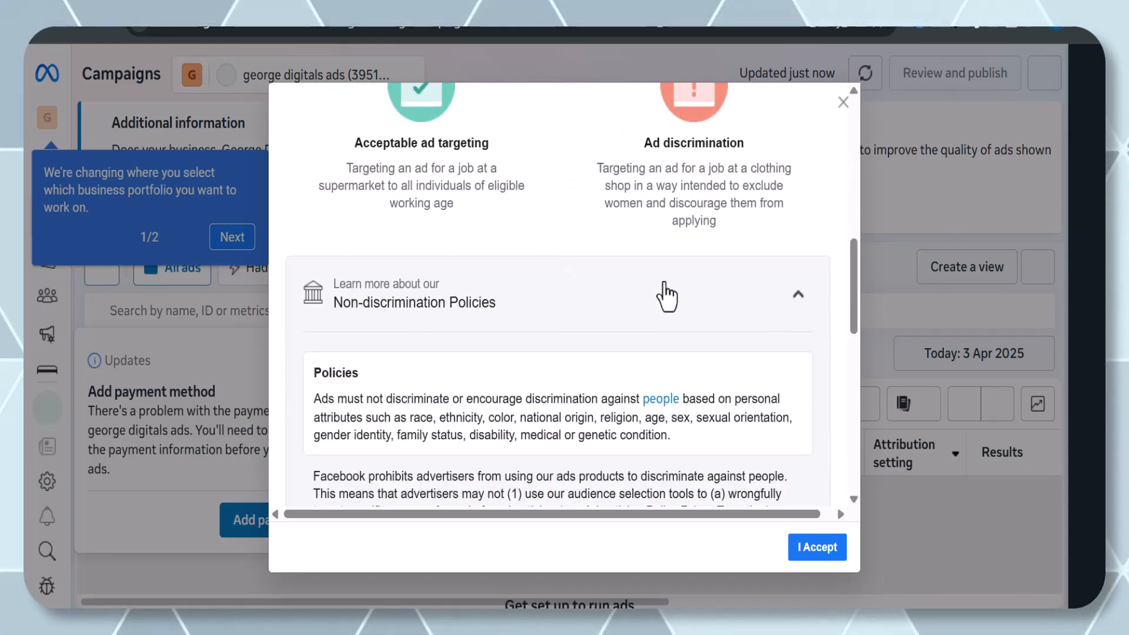
pyautogui.scroll(-10, 621, 351)
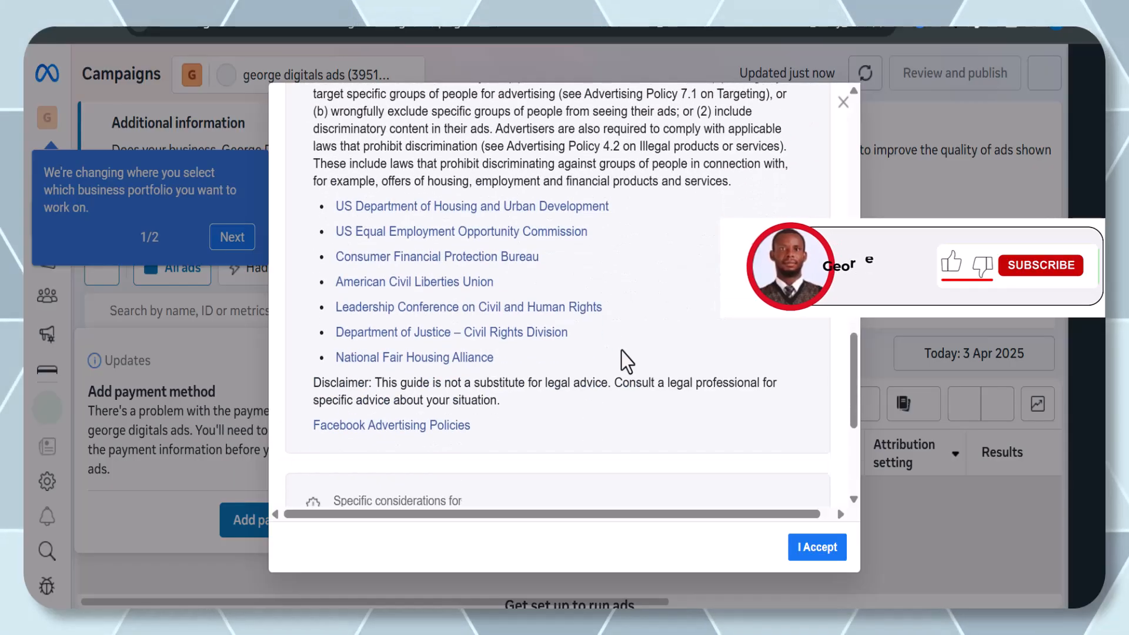
pyautogui.click(615, 252)
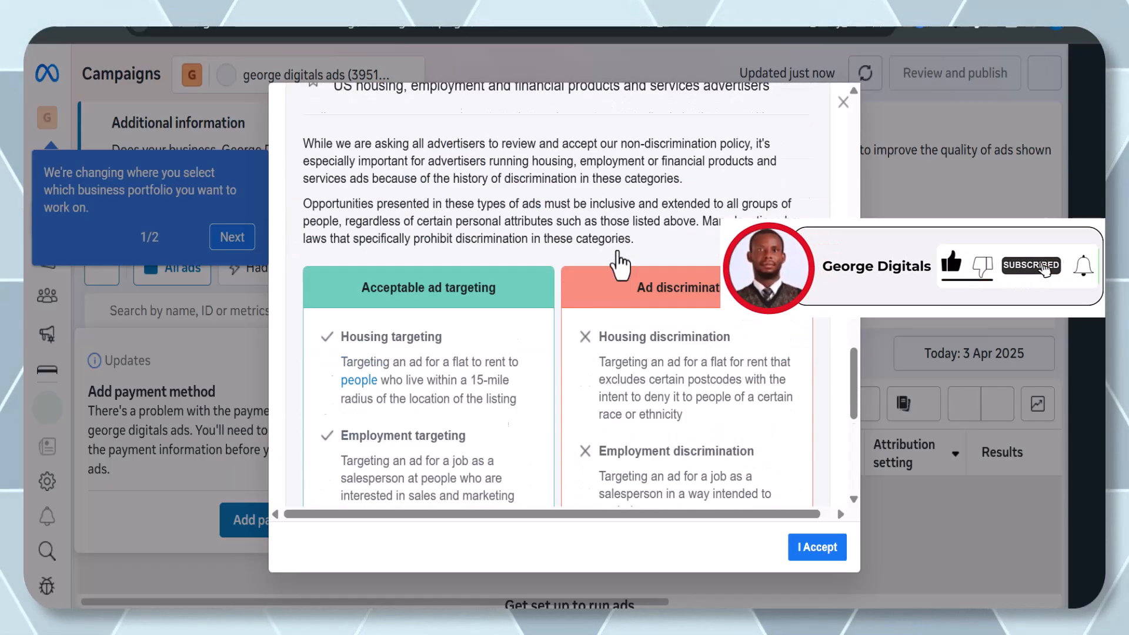
pyautogui.scroll(-2, 617, 261)
pyautogui.scroll(-5, 615, 276)
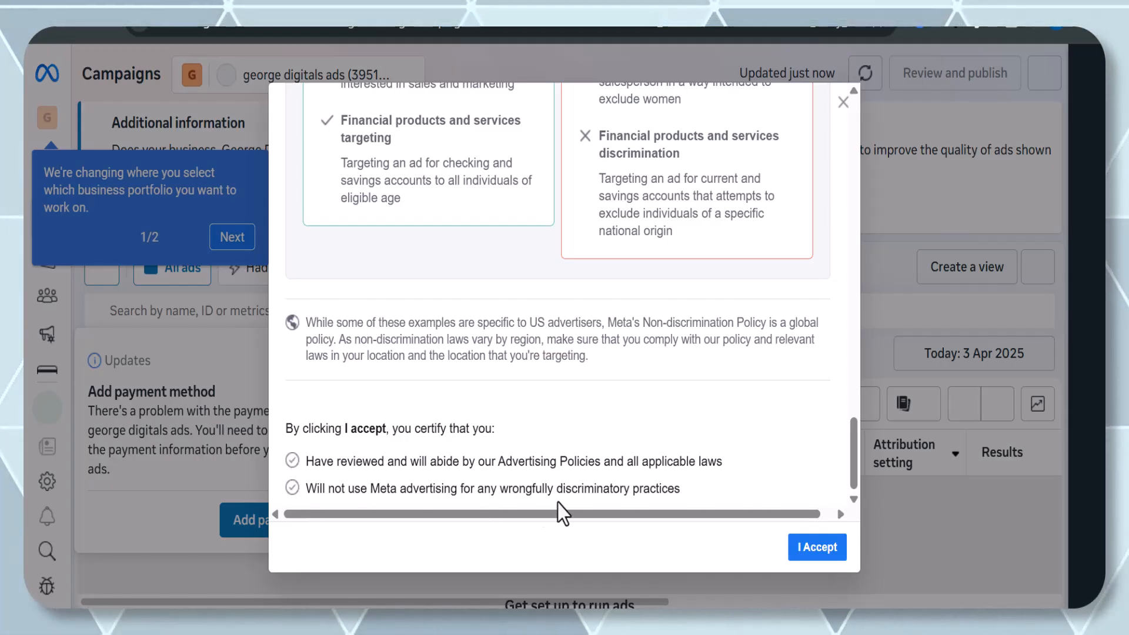
pyautogui.click(817, 548)
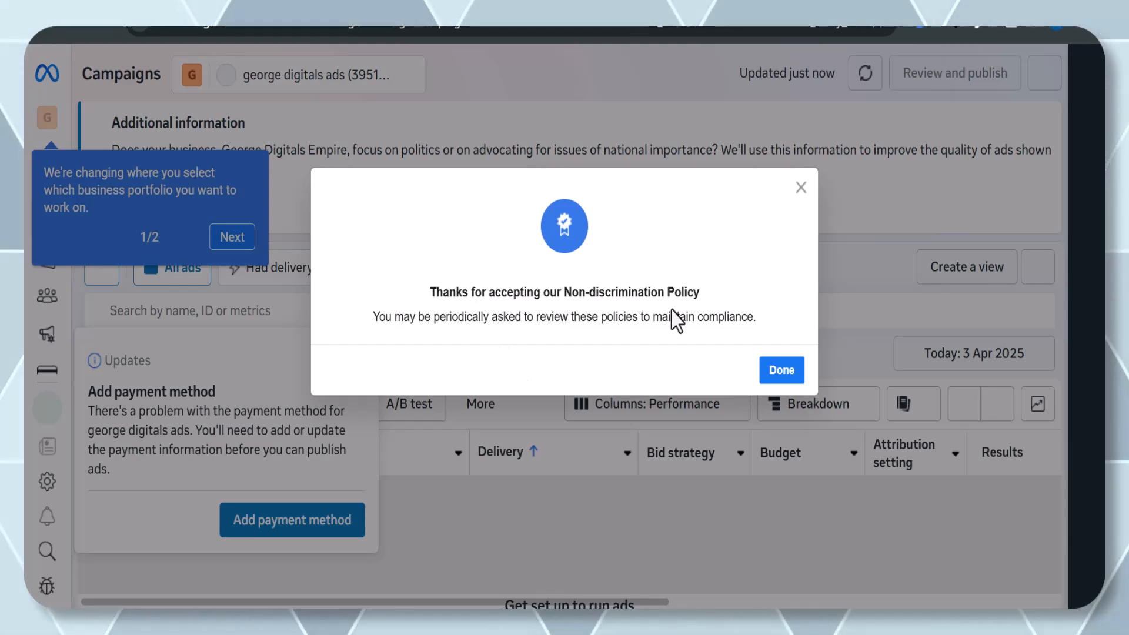
pyautogui.click(778, 373)
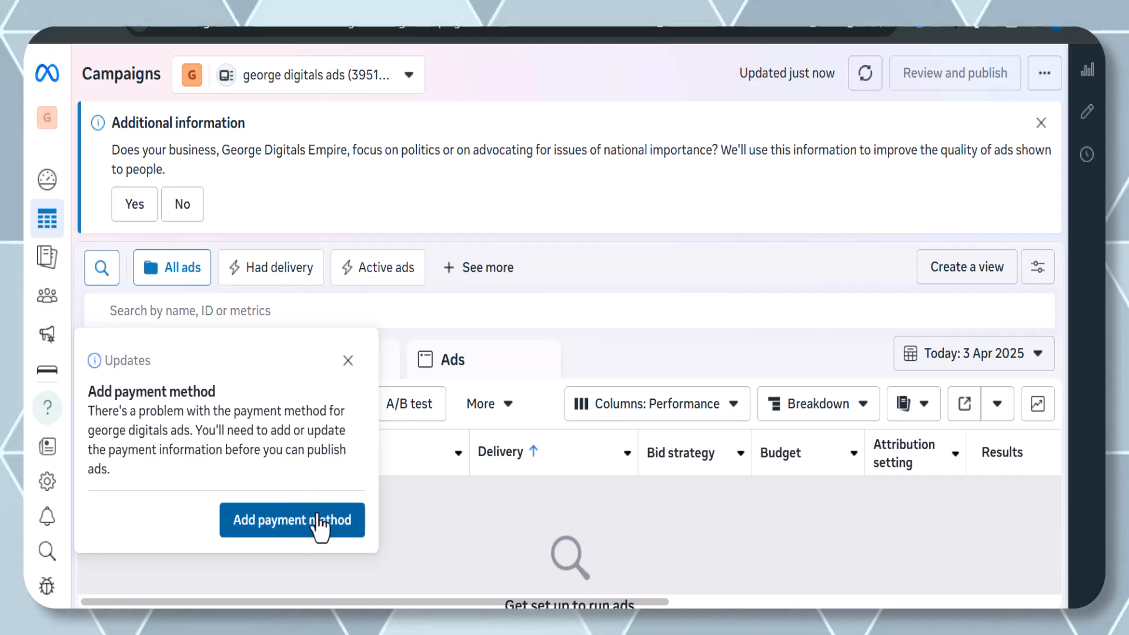
# Dismiss the payment-method notice and answer No to the politics and national-issues question.
pyautogui.click(350, 369)
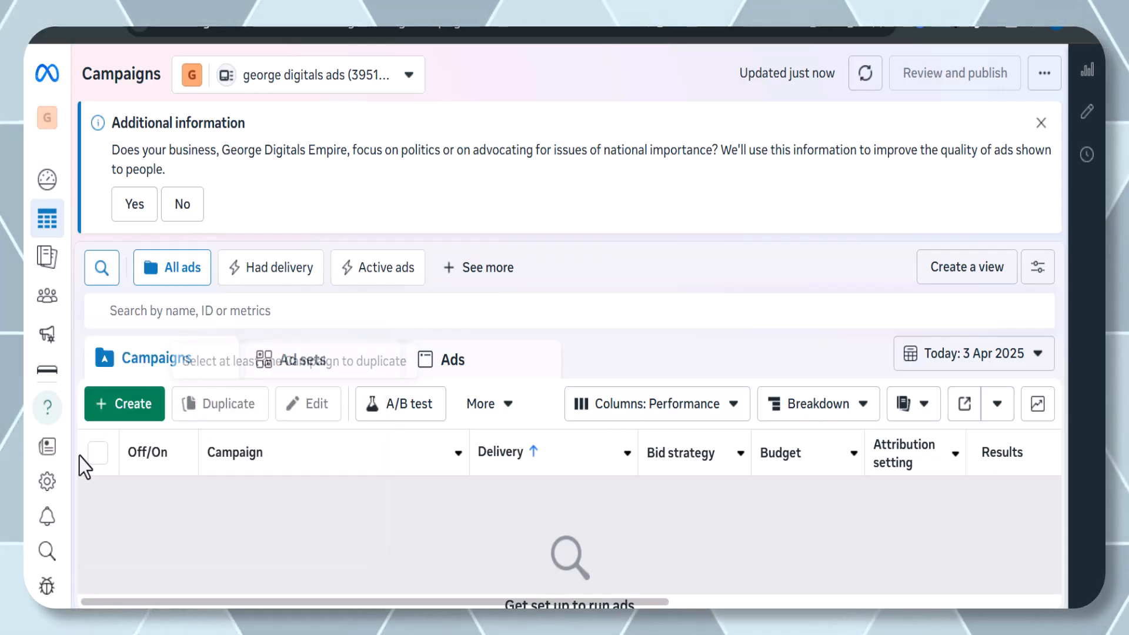
pyautogui.moveTo(25, 462)
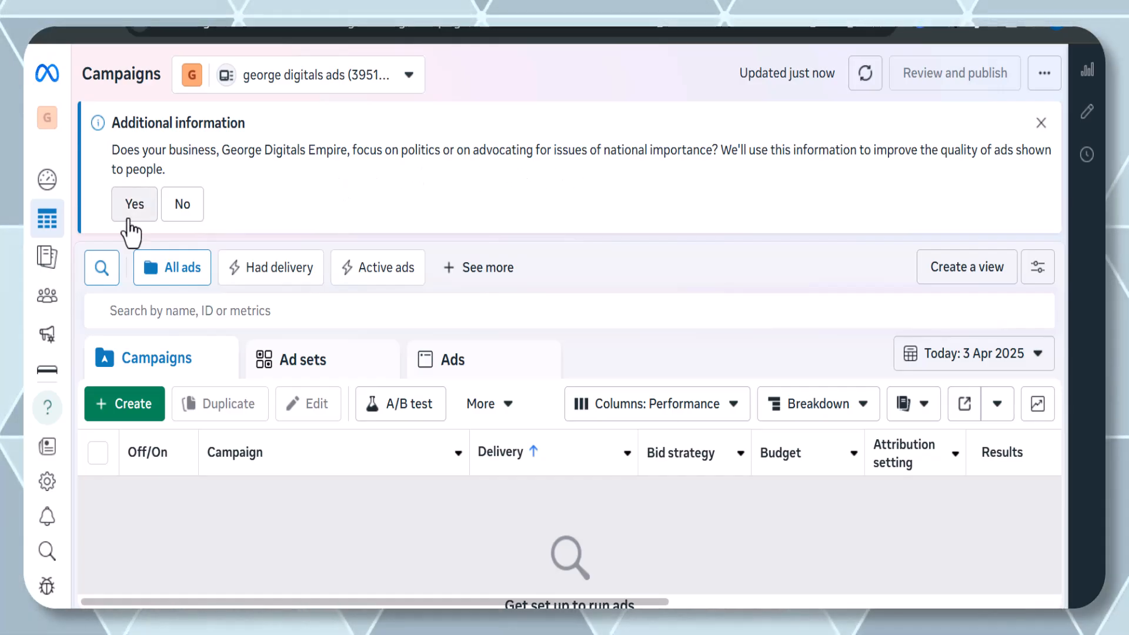
pyautogui.click(182, 205)
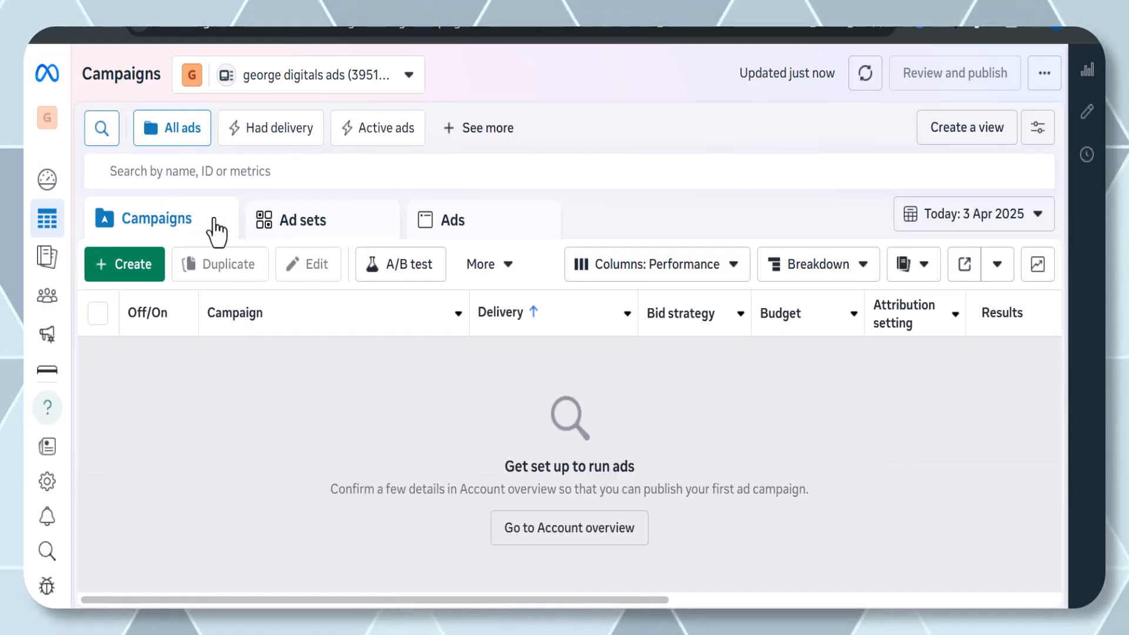
# Open Billing & payments and start adding a payment method.
pyautogui.moveTo(41, 309)
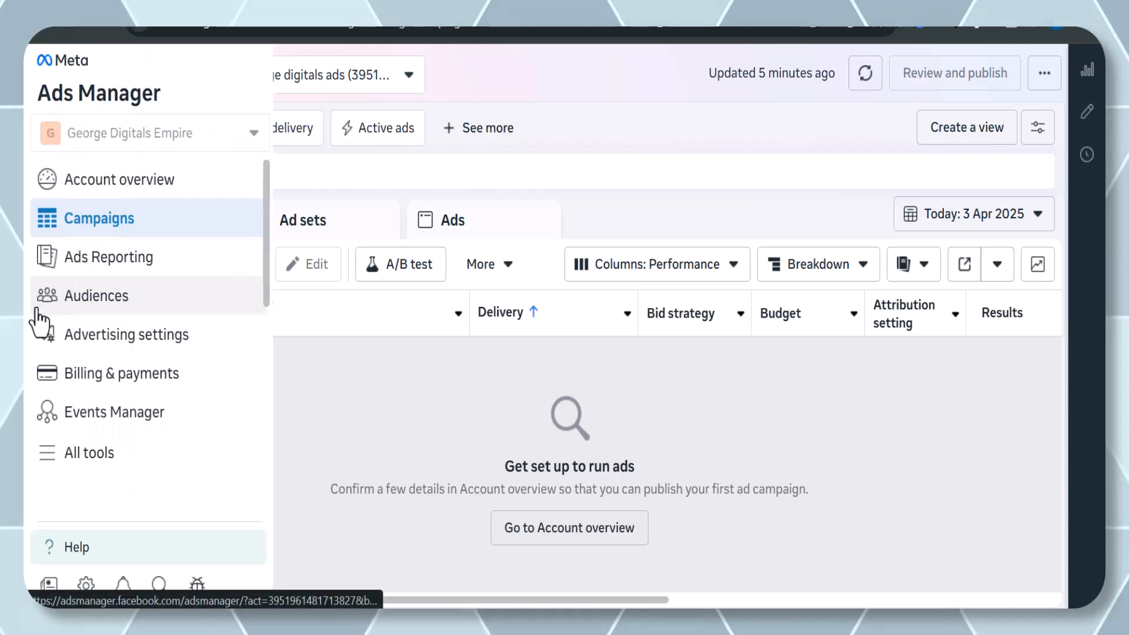
pyautogui.click(83, 385)
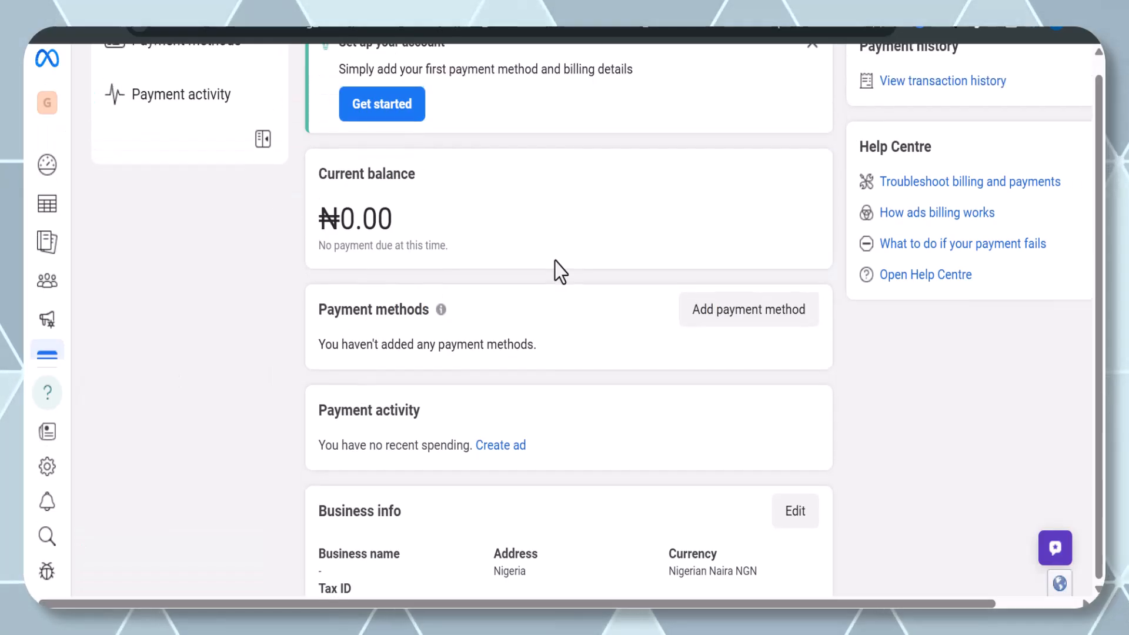
pyautogui.click(700, 317)
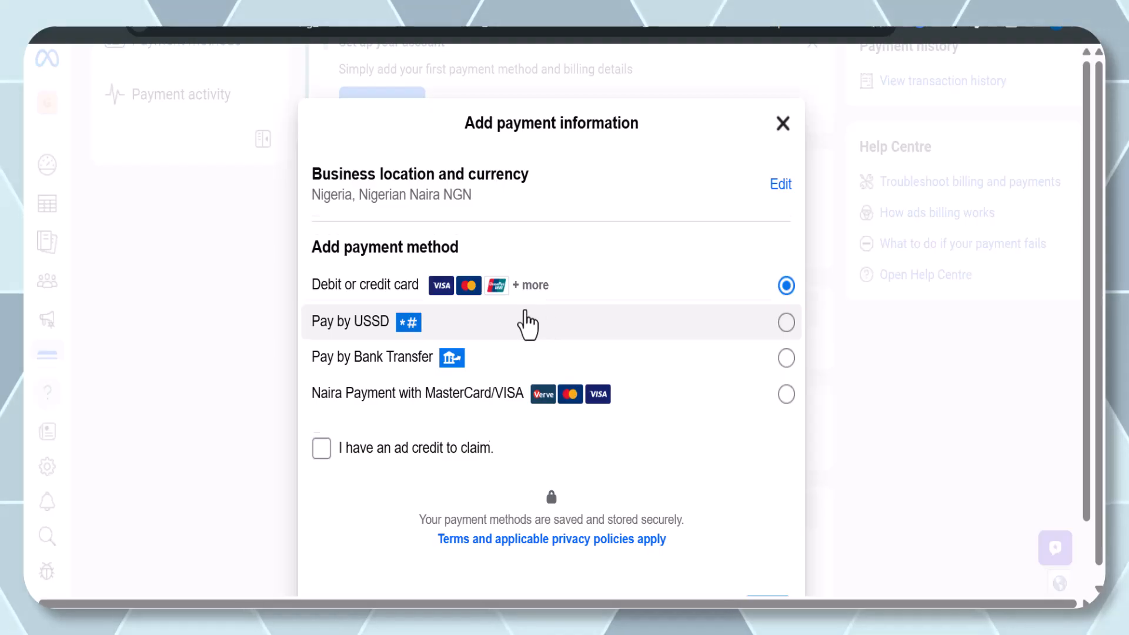
# Open the business location and currency settings, browse the currency list, and continue with Nigeria and Nigerian Naira.
pyautogui.scroll(-1, 526, 322)
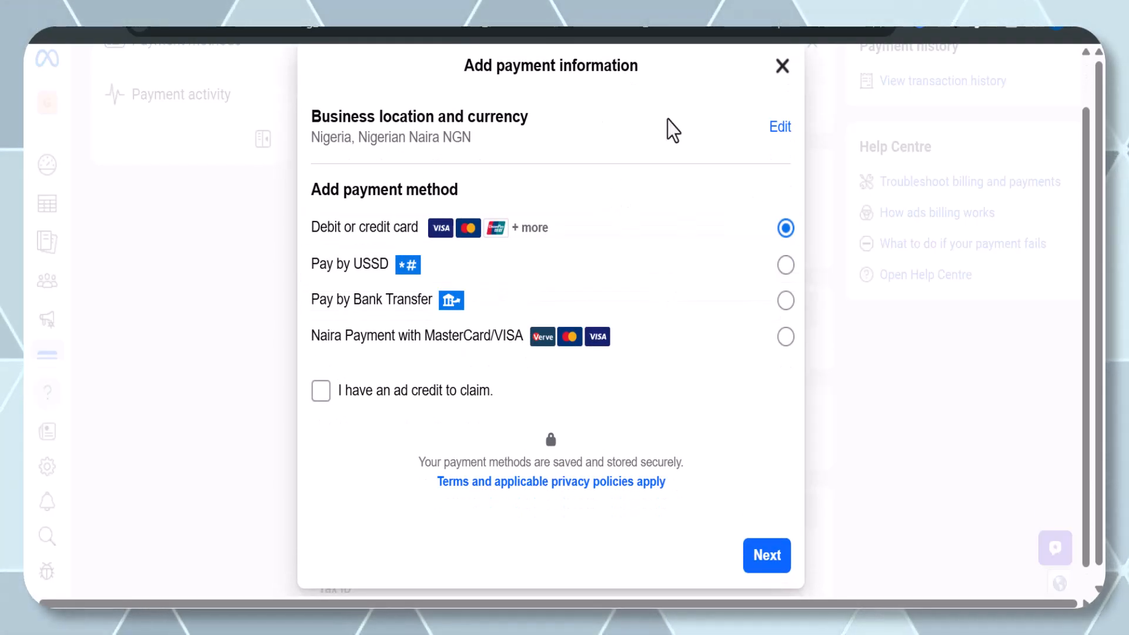
pyautogui.click(779, 126)
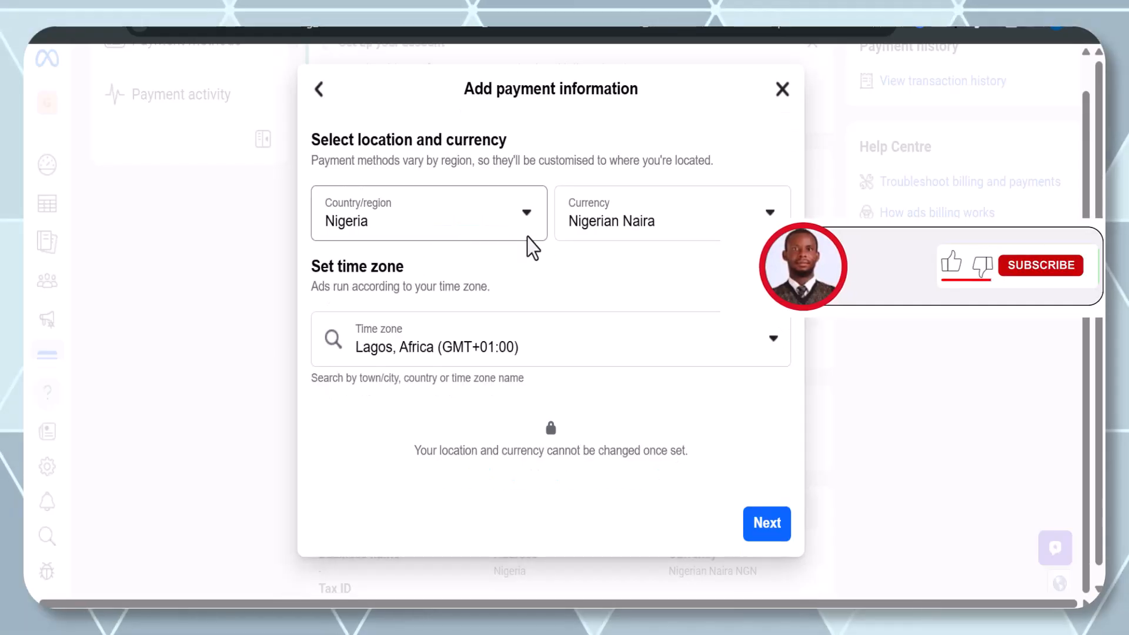
pyautogui.click(647, 231)
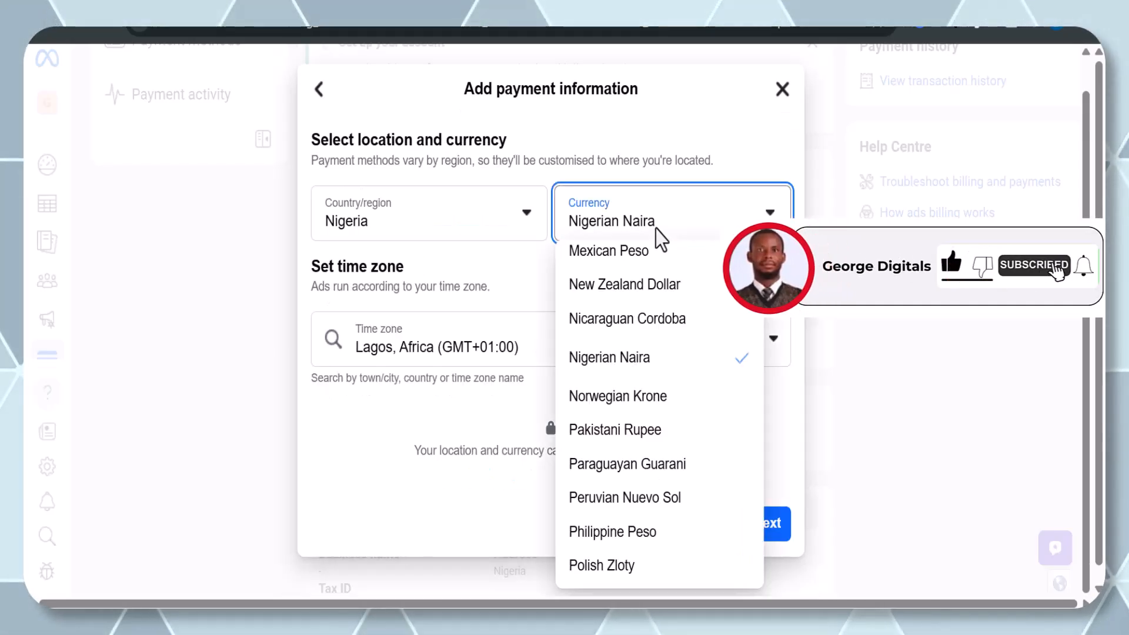
pyautogui.scroll(-3, 634, 397)
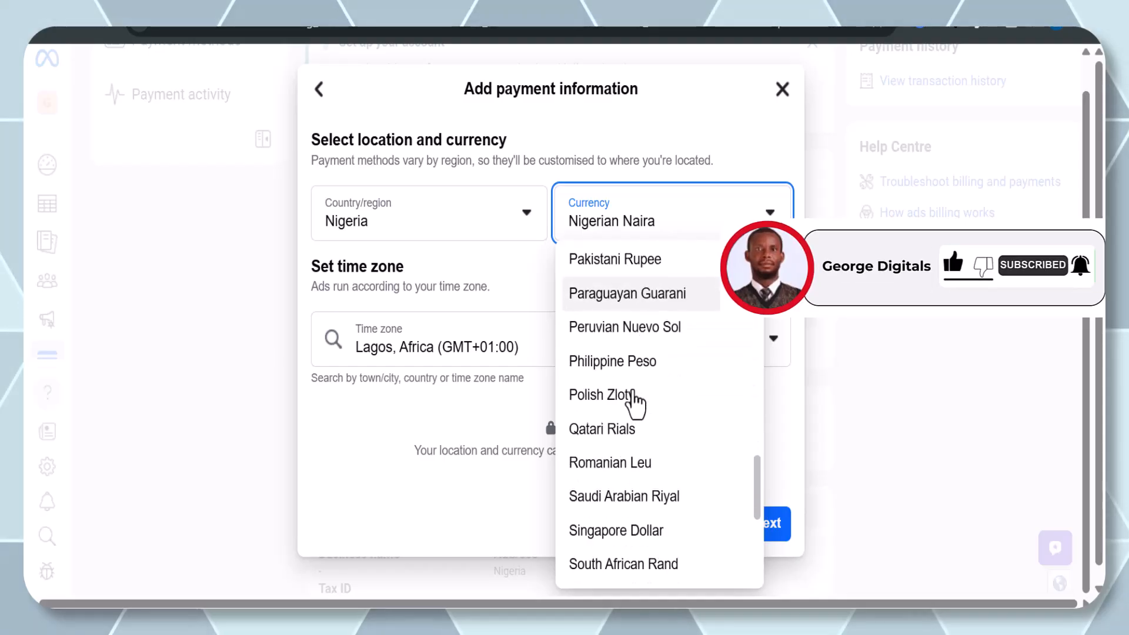
pyautogui.scroll(-2, 635, 403)
pyautogui.scroll(3, 636, 404)
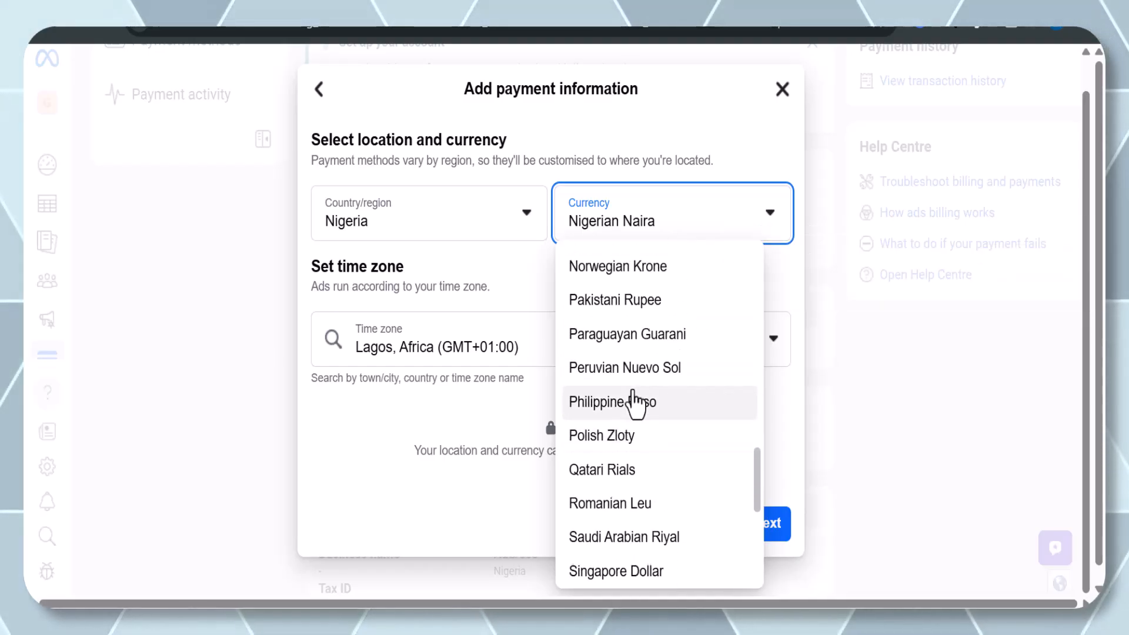
pyautogui.click(505, 305)
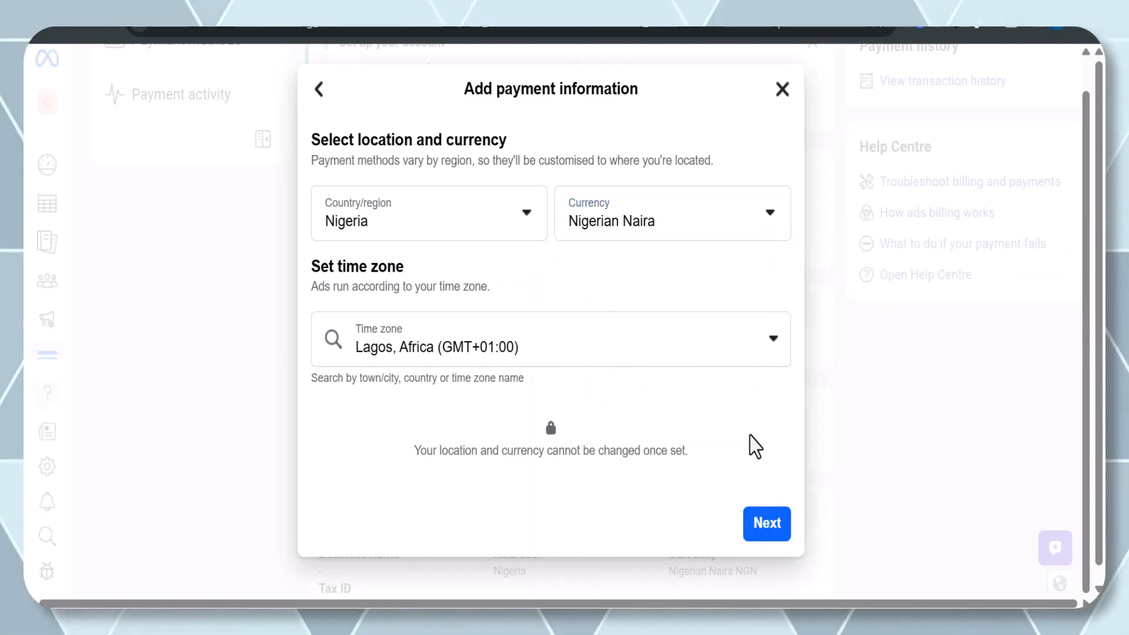
pyautogui.click(764, 528)
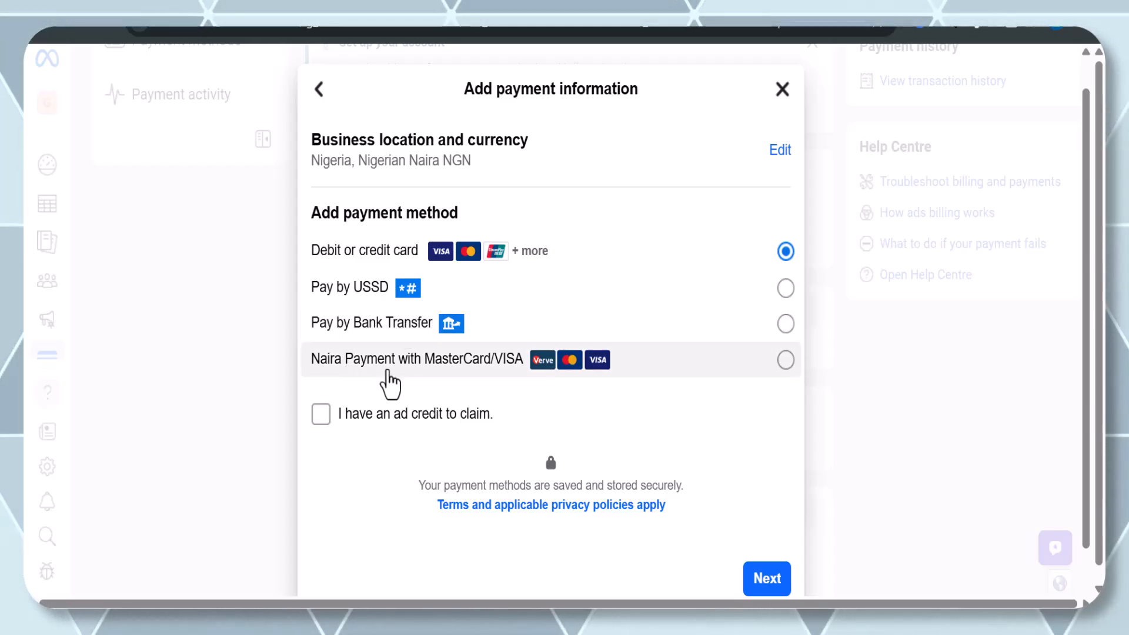
# Choose Naira Payment with MasterCard/VISA as the payment method and continue.
pyautogui.scroll(-1, 470, 385)
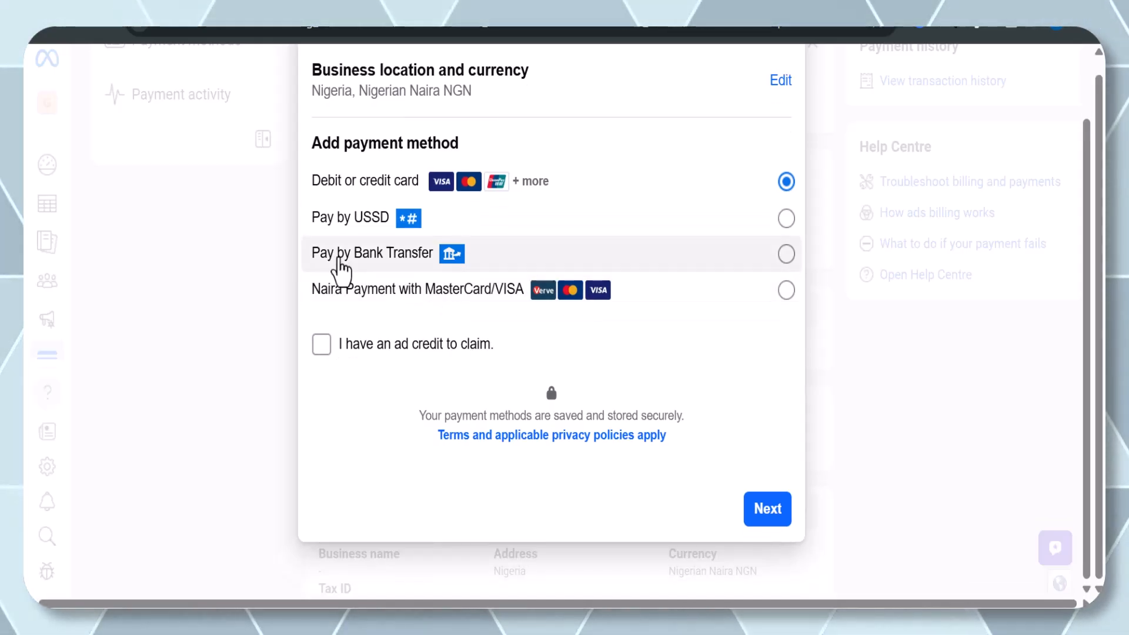
pyautogui.click(419, 297)
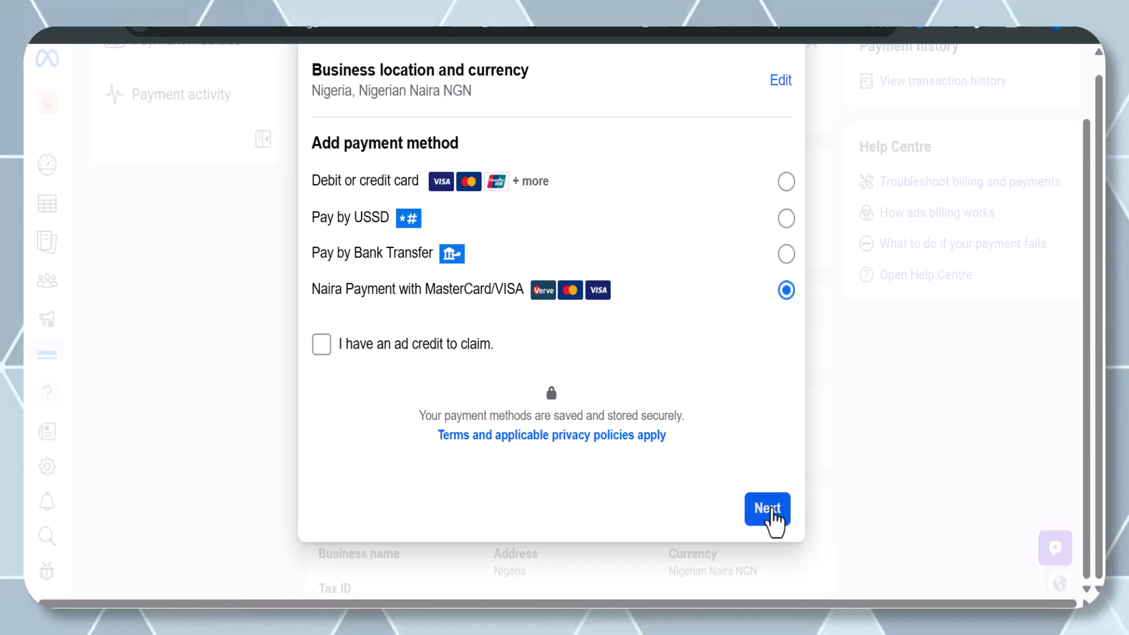
pyautogui.click(773, 510)
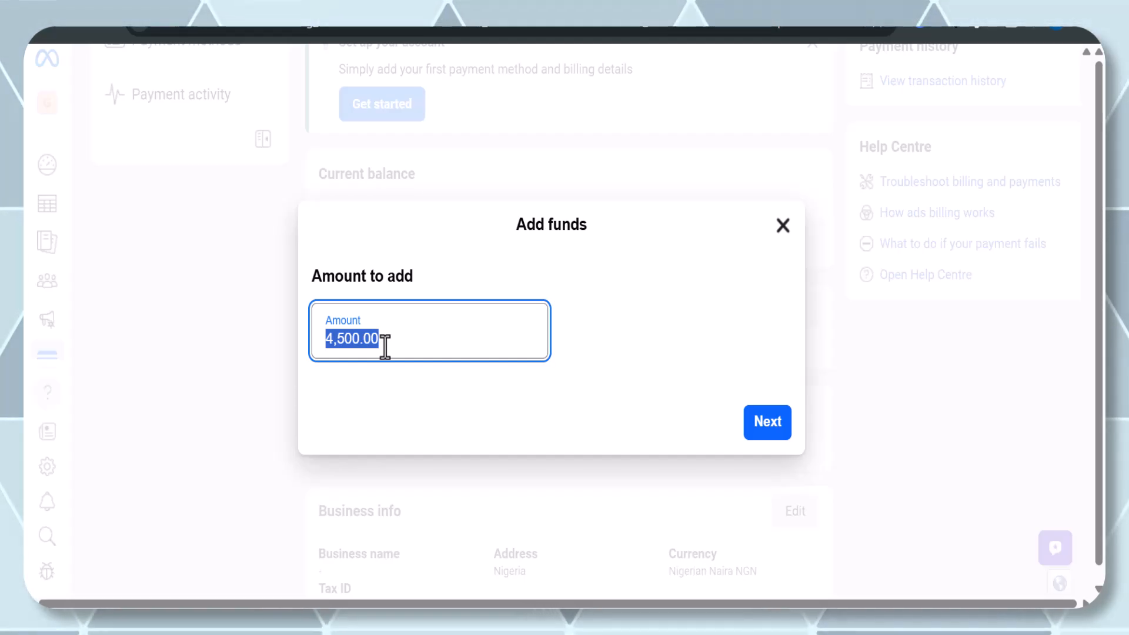
# Set the amount of funds to add to 3500 and continue.
pyautogui.write('30')
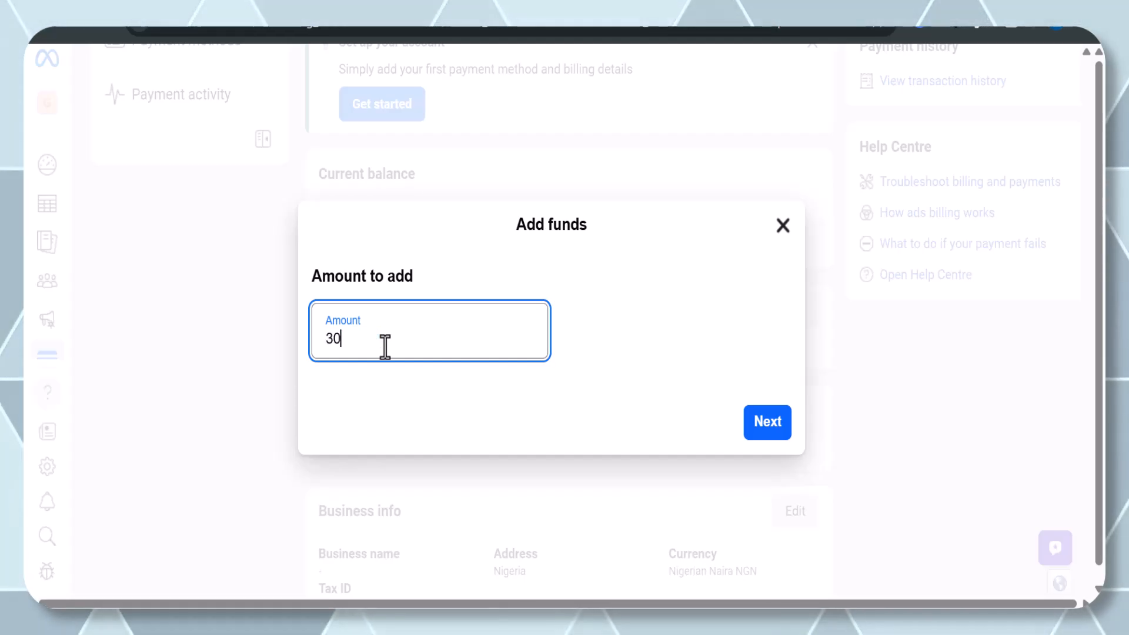
pyautogui.press('BackSpace')
pyautogui.press('BackSpace')
pyautogui.write('500')
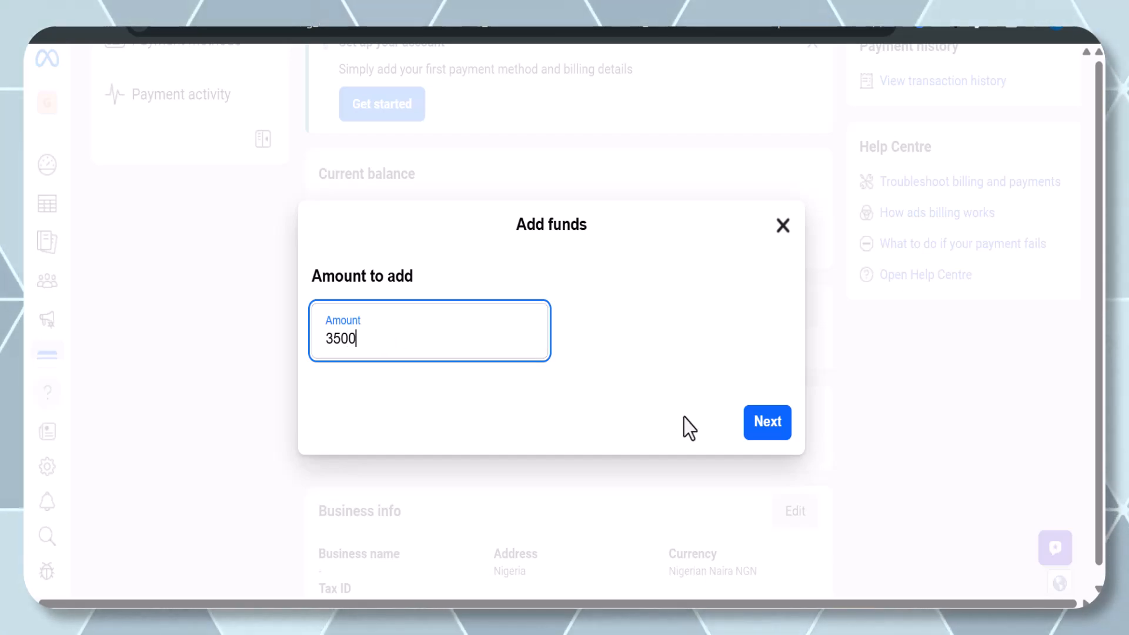
pyautogui.click(793, 422)
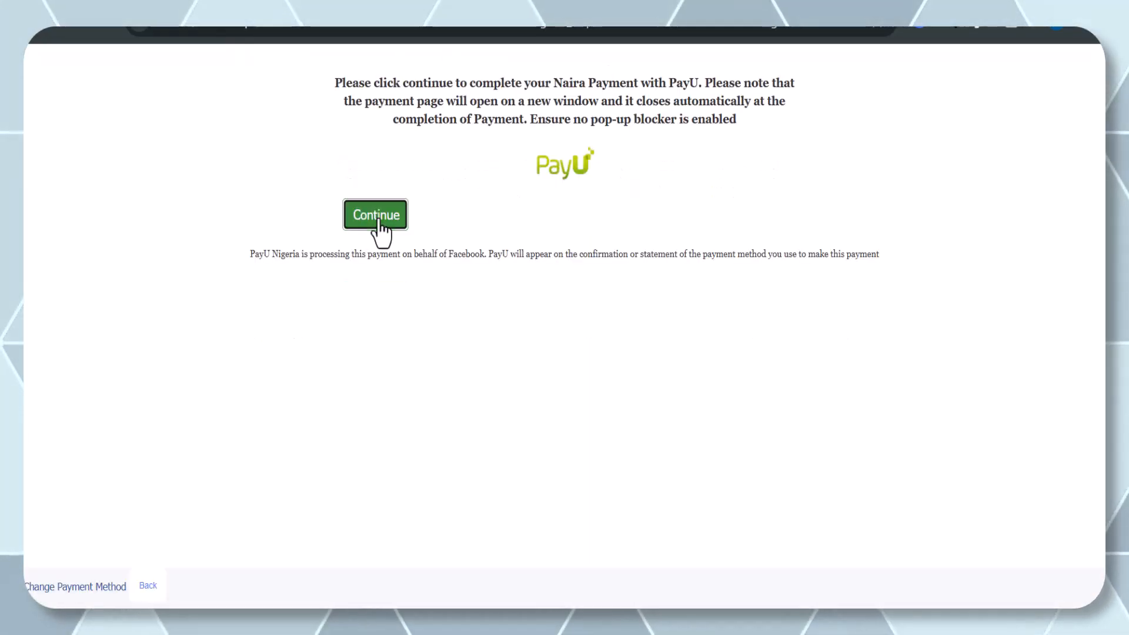
# Pay NGN3500 by card on the PayU payment page, confirming with the one-time password, and close the confirmation.
pyautogui.click(378, 219)
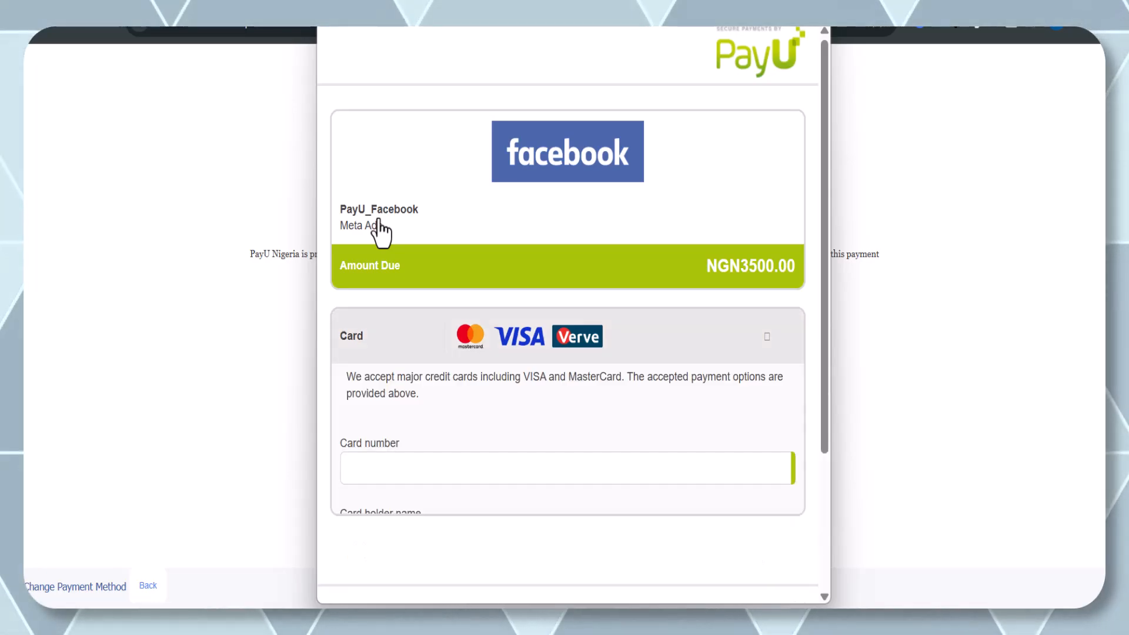
pyautogui.scroll(-2, 370, 380)
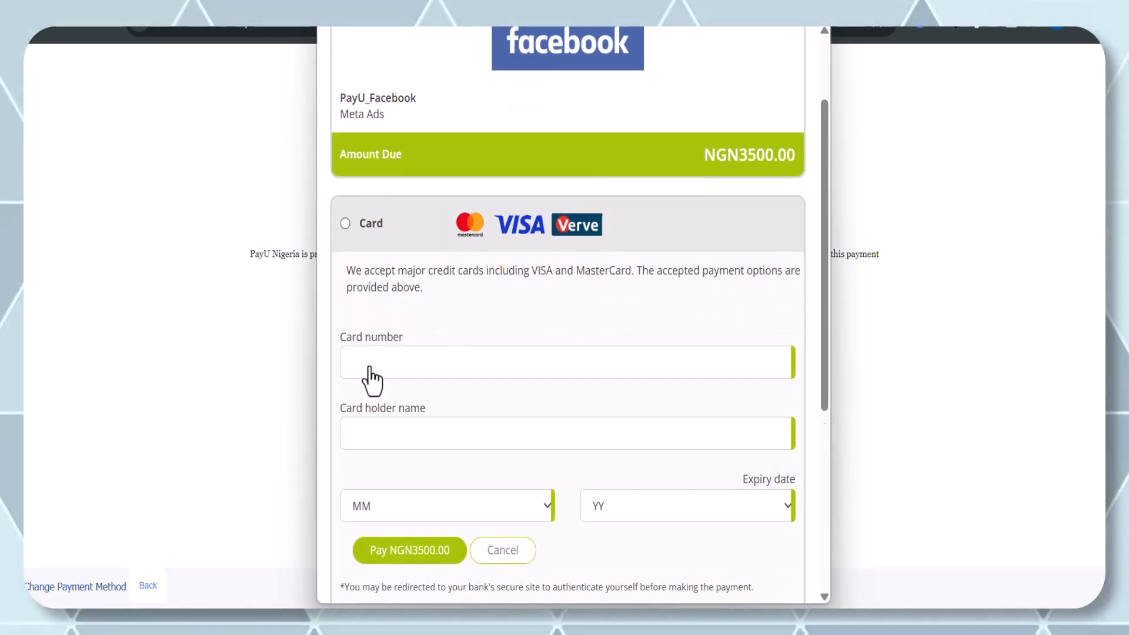
pyautogui.click(404, 373)
pyautogui.scroll(-3, 404, 373)
pyautogui.scroll(1, 400, 370)
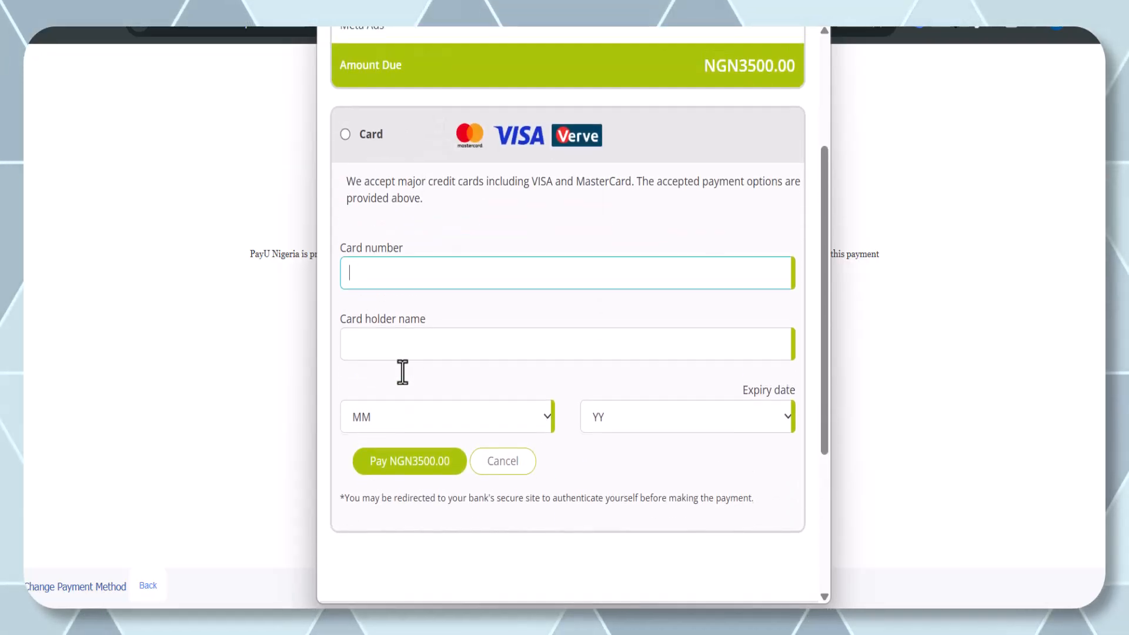
pyautogui.scroll(-1, 398, 370)
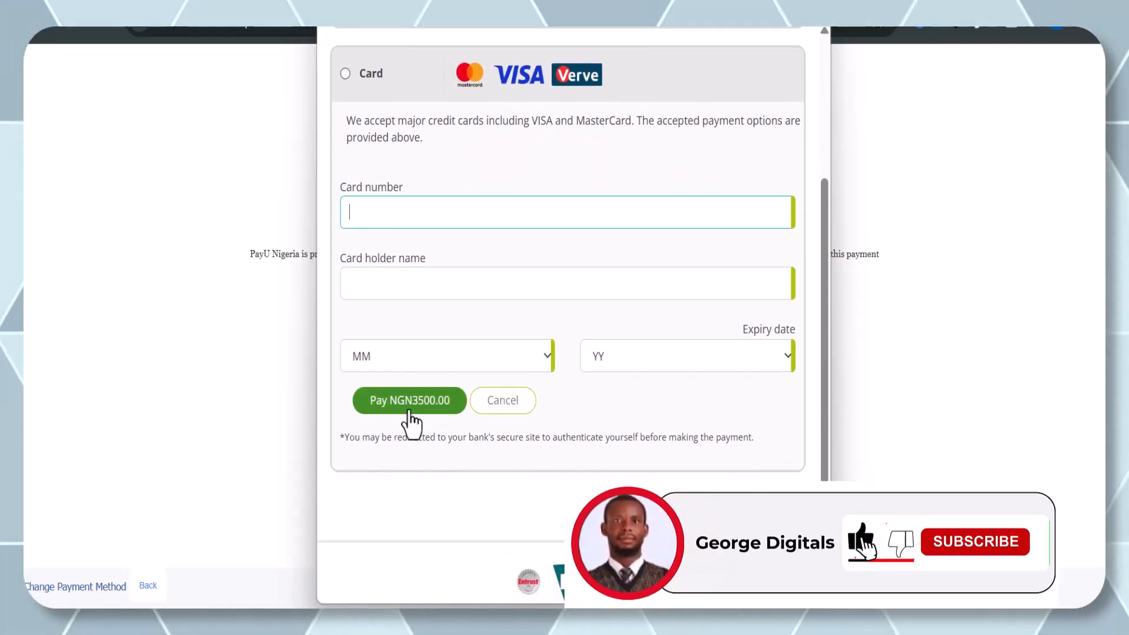
pyautogui.scroll(-1, 461, 296)
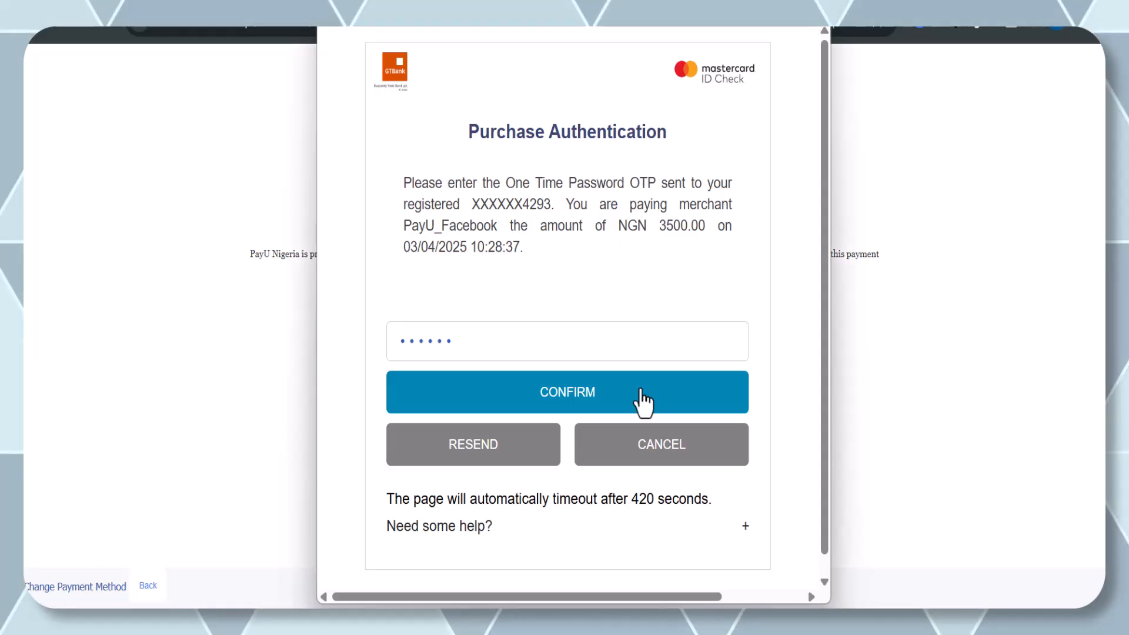
pyautogui.click(641, 427)
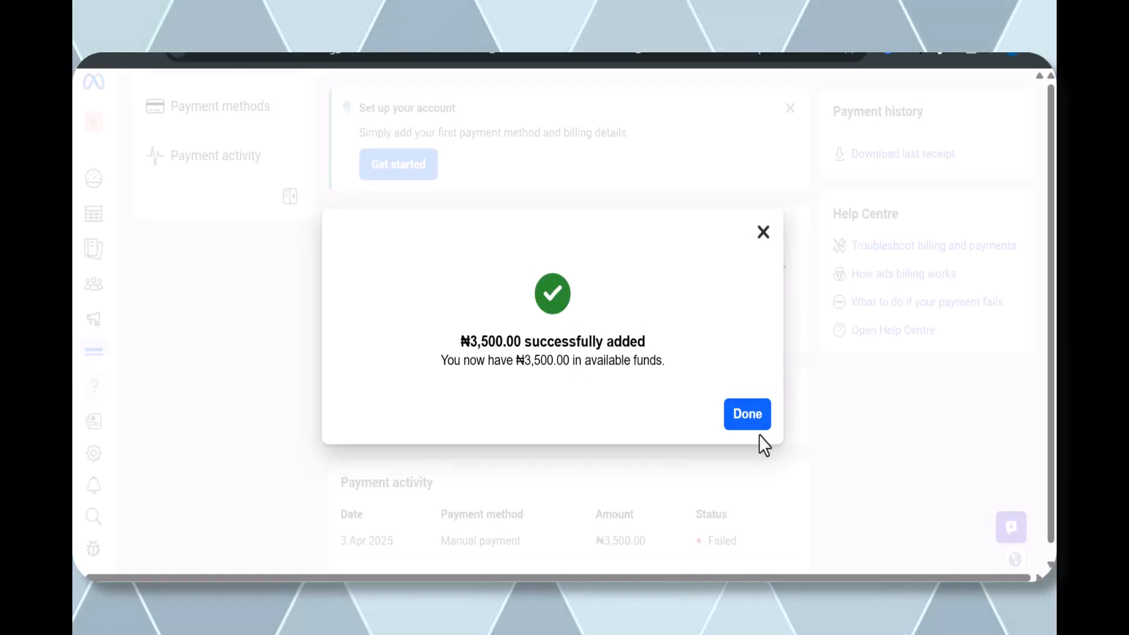
pyautogui.click(744, 414)
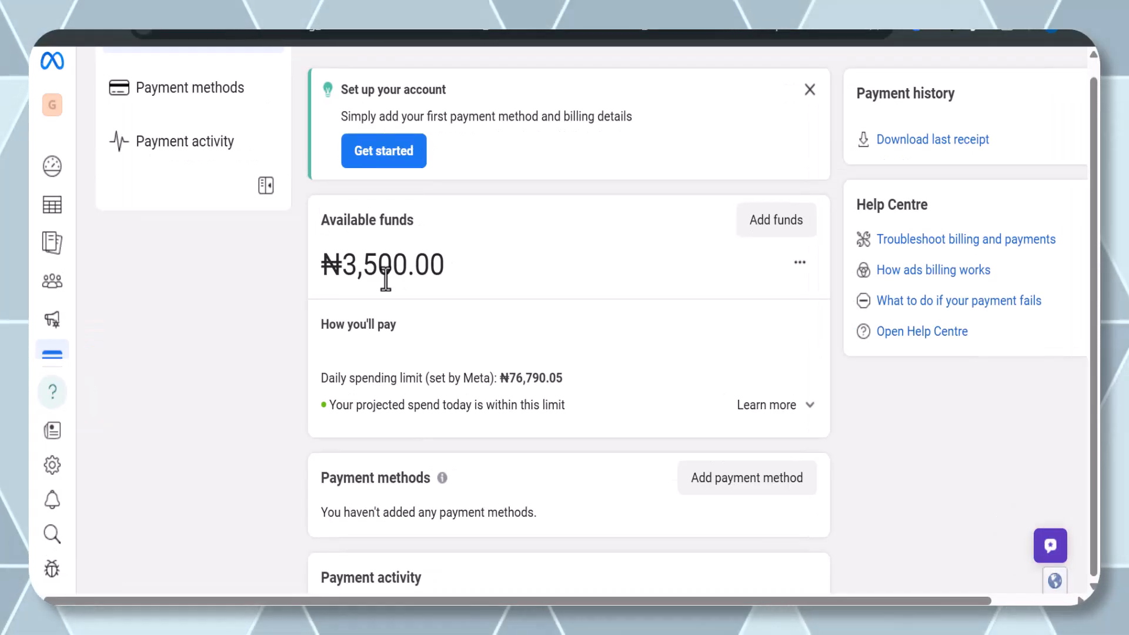
pyautogui.moveTo(49, 222)
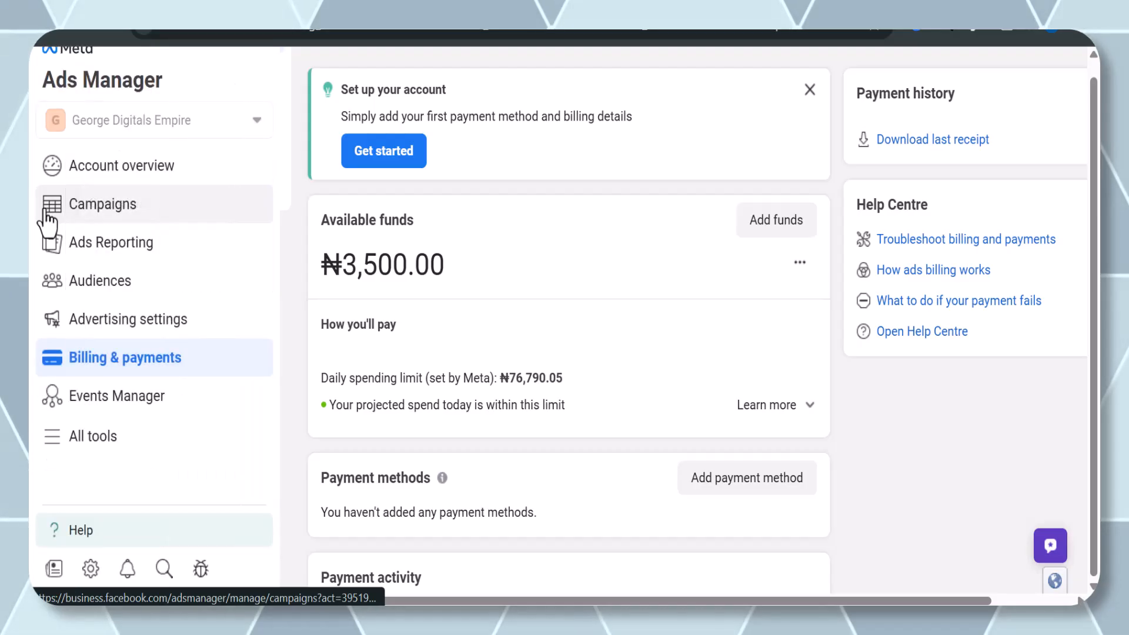
# Go to the account overview and confirm the George Digitals Facebook Page for running ads.
pyautogui.click(87, 217)
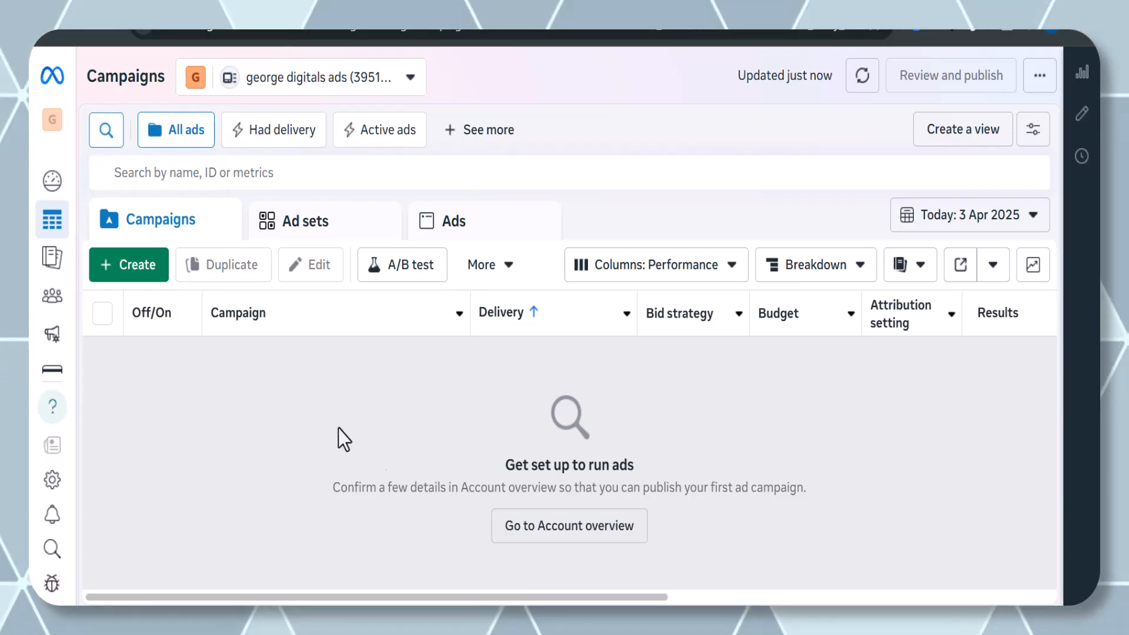
pyautogui.click(565, 537)
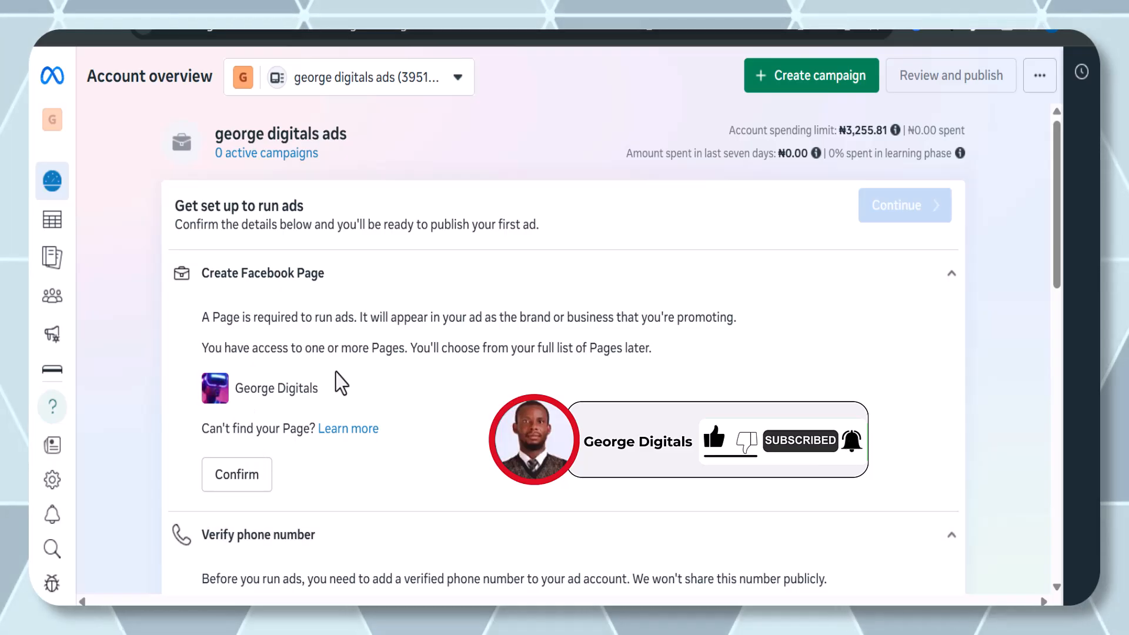
pyautogui.click(242, 485)
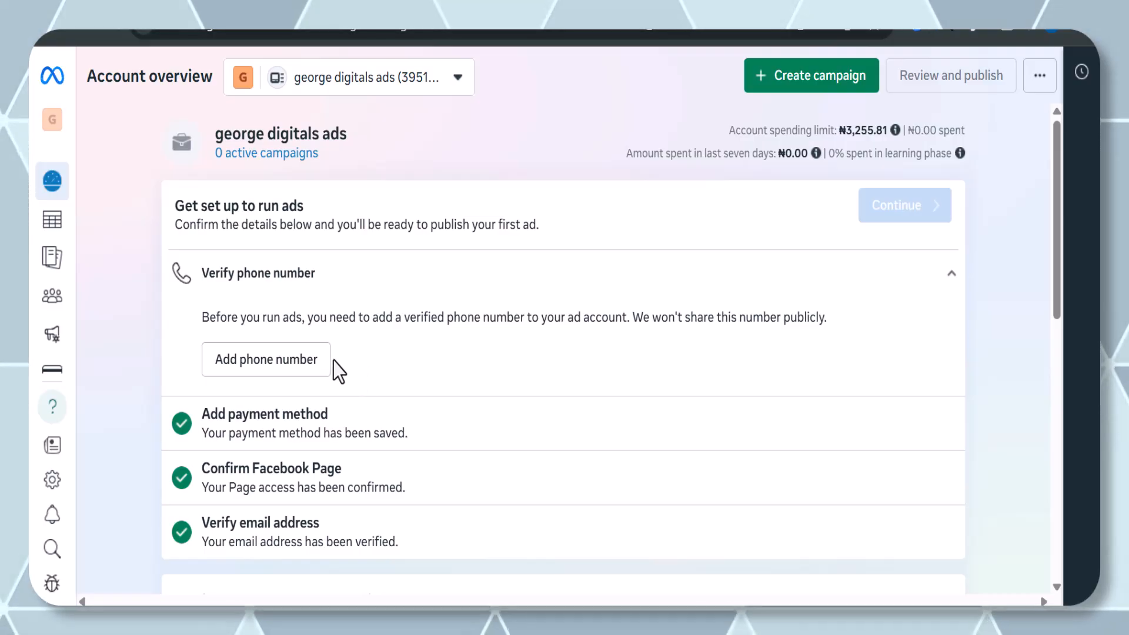
# Add and verify the ad account's phone number using WhatsApp confirmation.
pyautogui.click(276, 359)
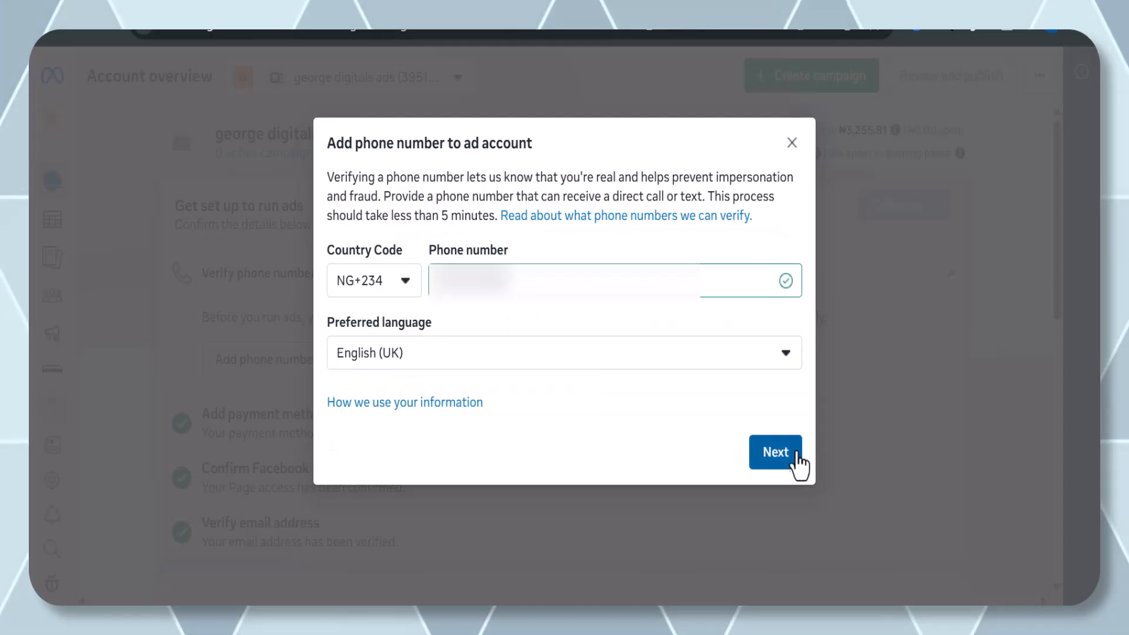
pyautogui.click(799, 456)
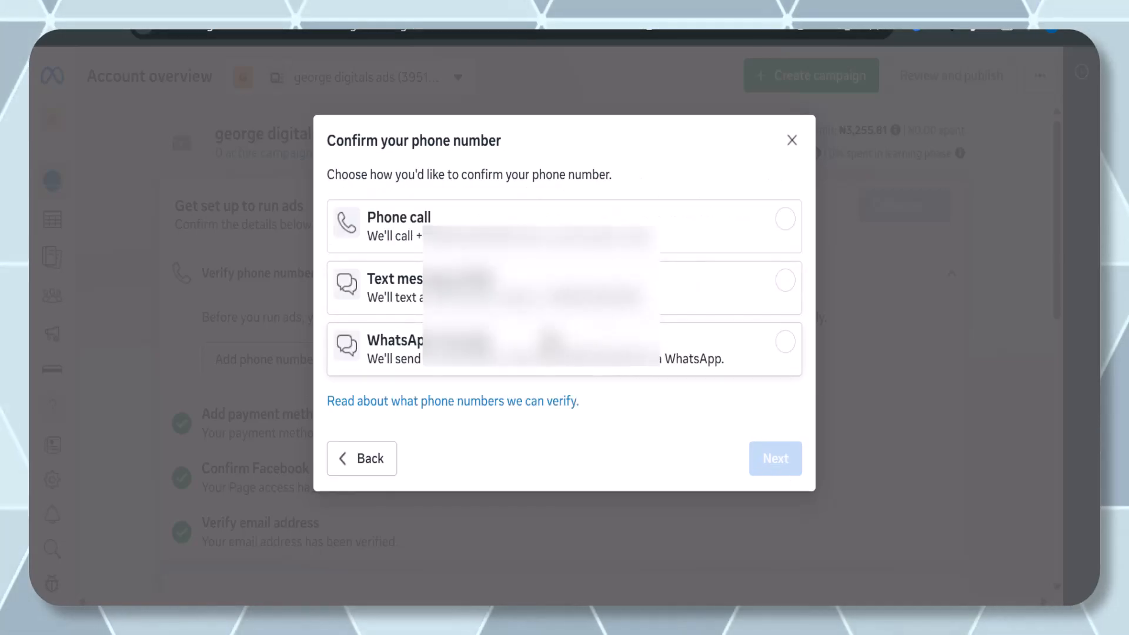
pyautogui.click(548, 348)
pyautogui.click(772, 472)
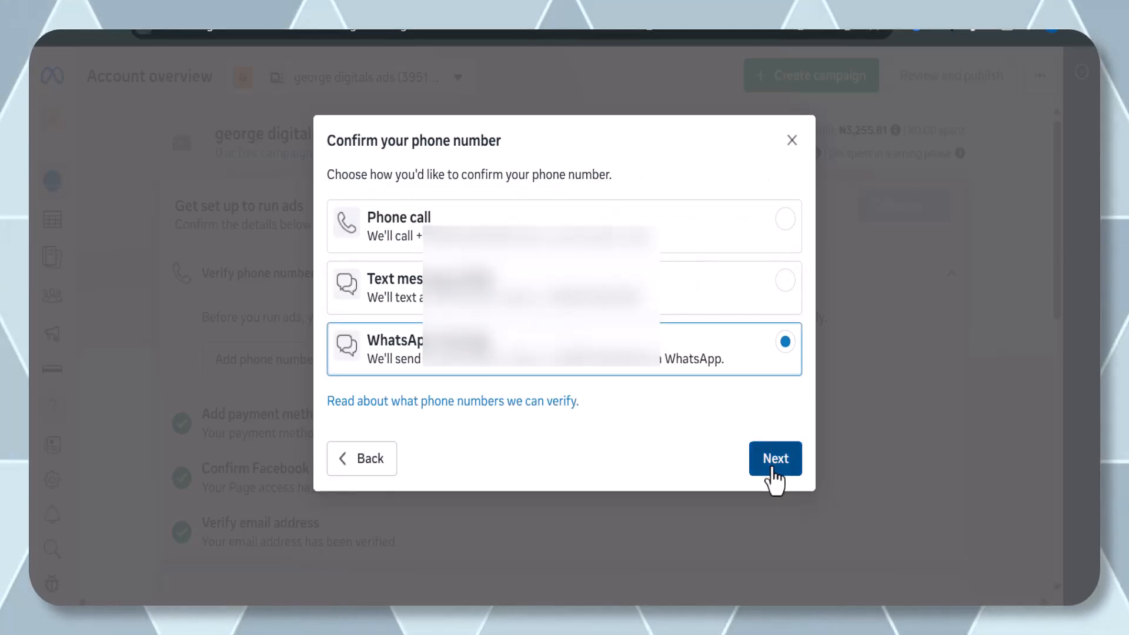
pyautogui.click(750, 395)
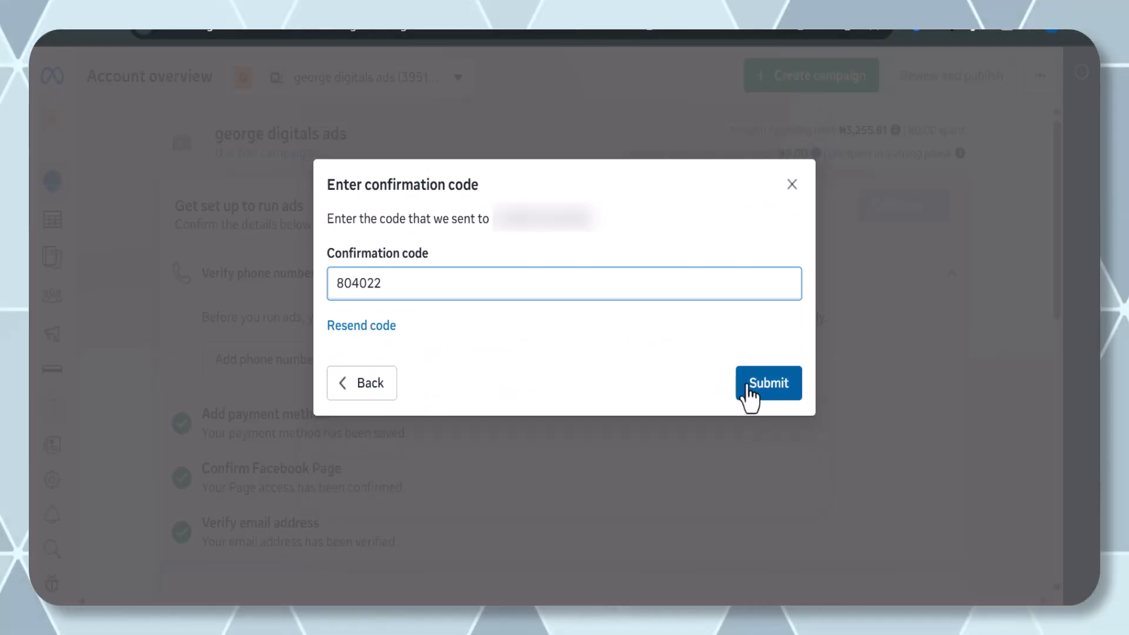
pyautogui.click(749, 393)
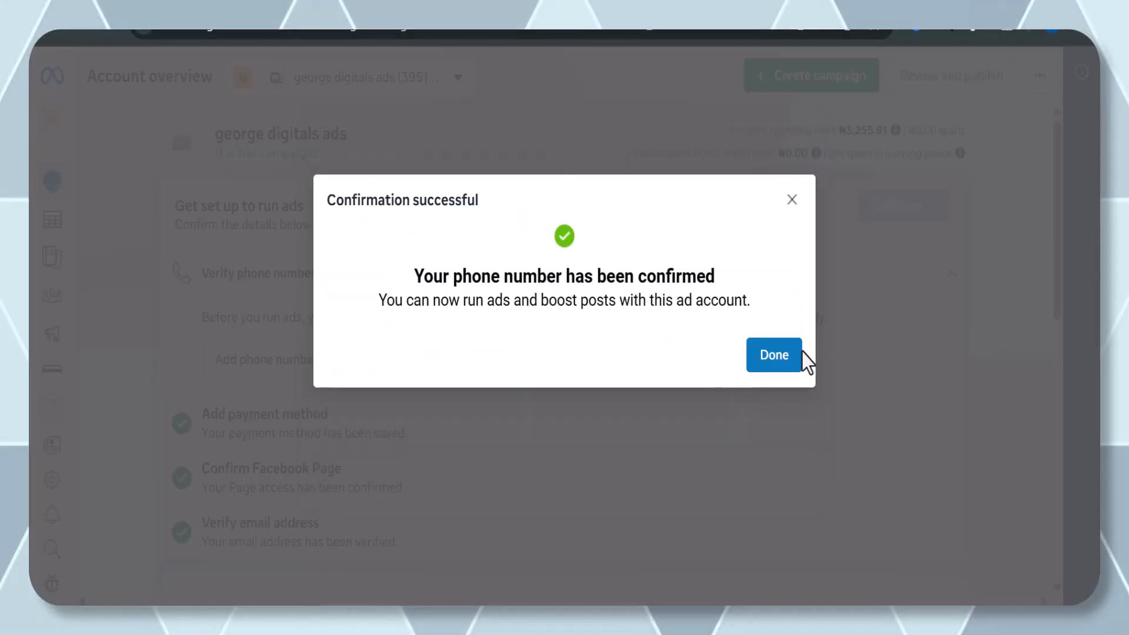
pyautogui.click(798, 355)
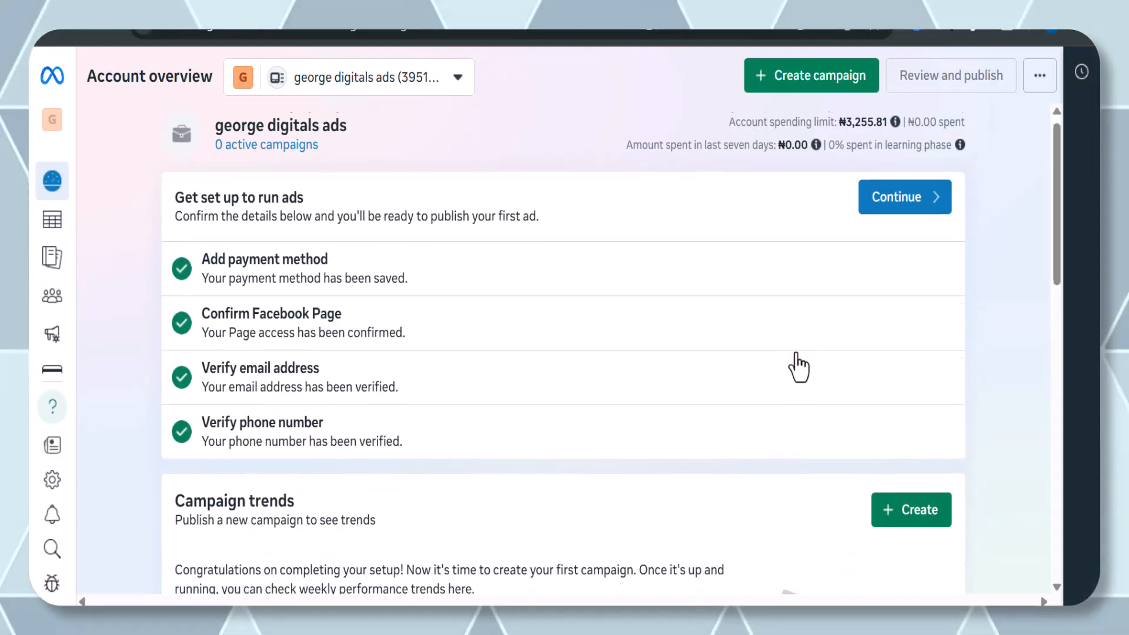
# Start a new campaign from the Campaigns page and choose the Sales objective.
pyautogui.click(902, 223)
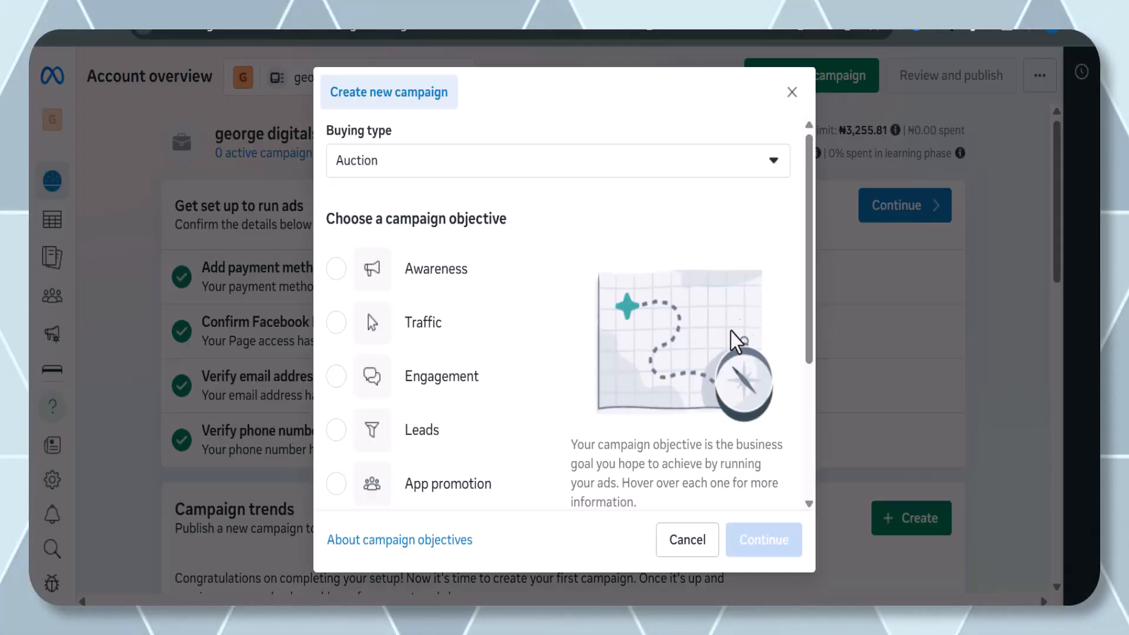
pyautogui.click(792, 97)
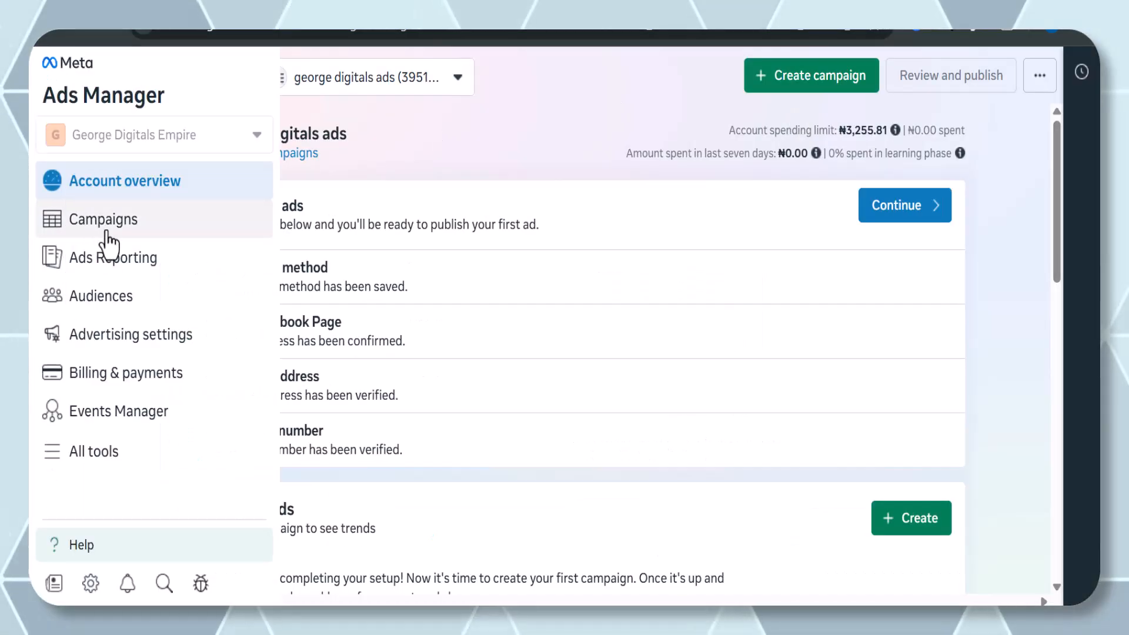
pyautogui.click(109, 235)
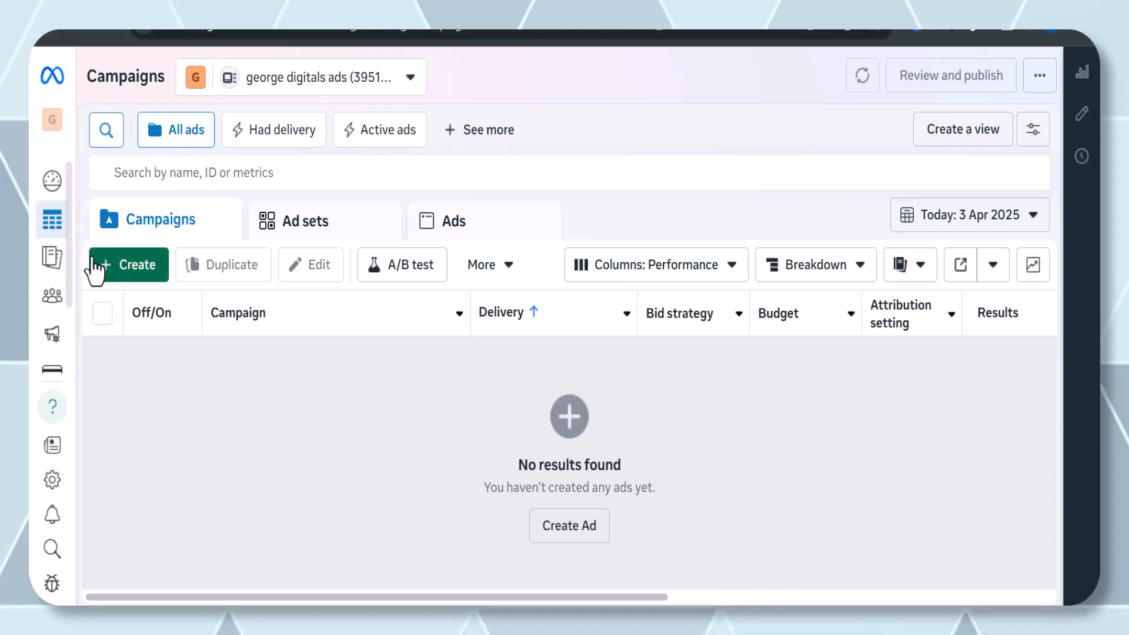
pyautogui.click(136, 271)
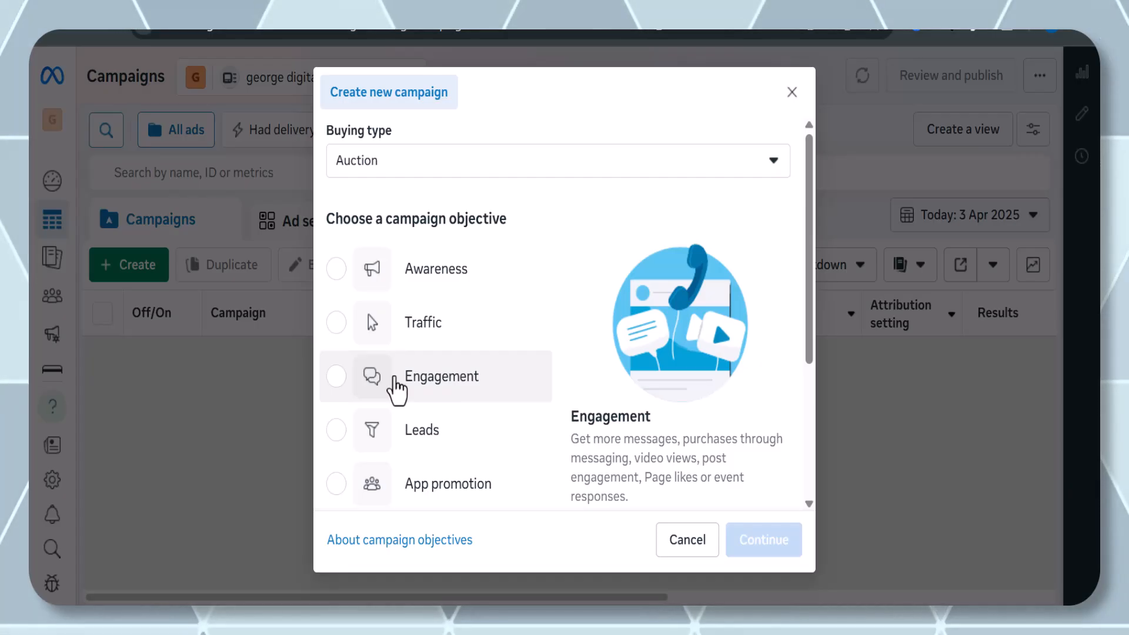
pyautogui.scroll(-1, 388, 436)
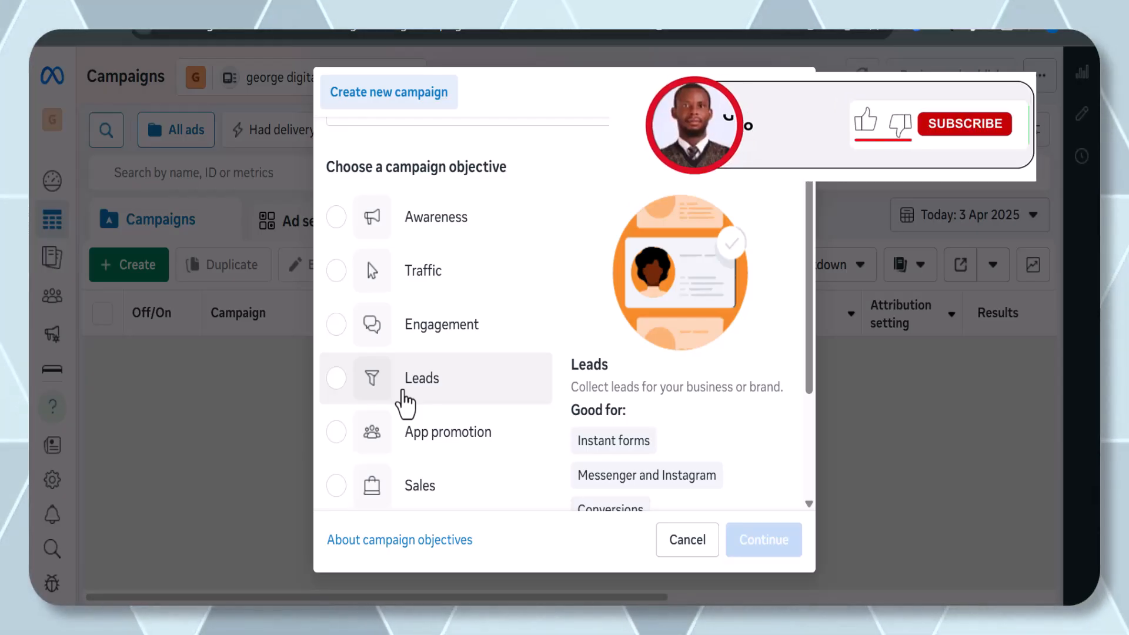
pyautogui.moveTo(419, 431)
pyautogui.scroll(-1, 417, 432)
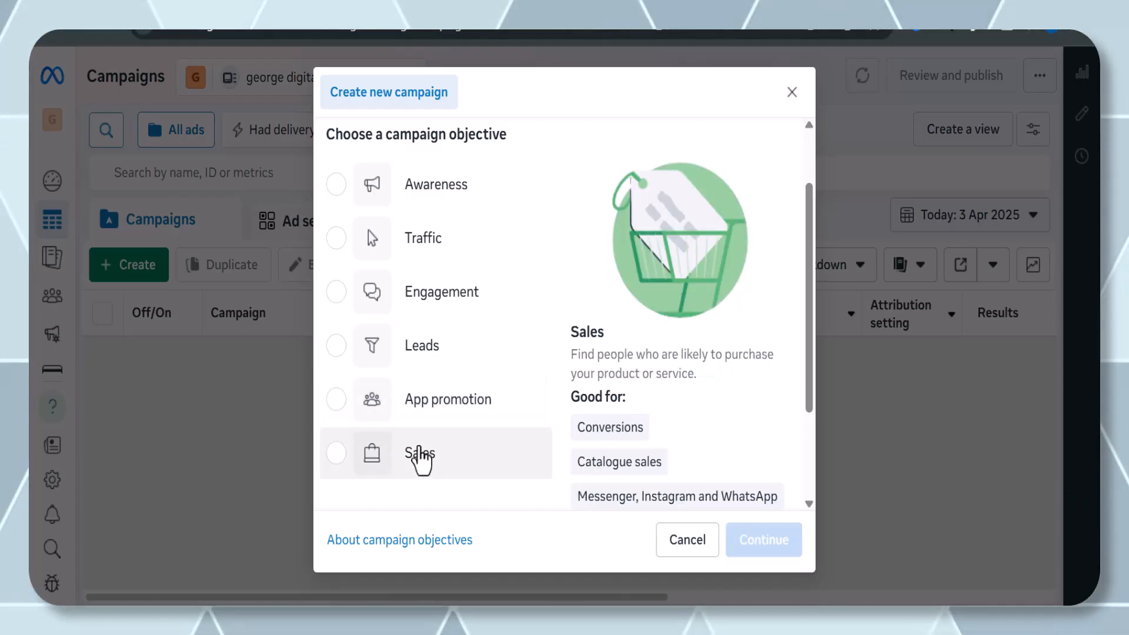
pyautogui.click(420, 455)
pyautogui.scroll(-3, 421, 460)
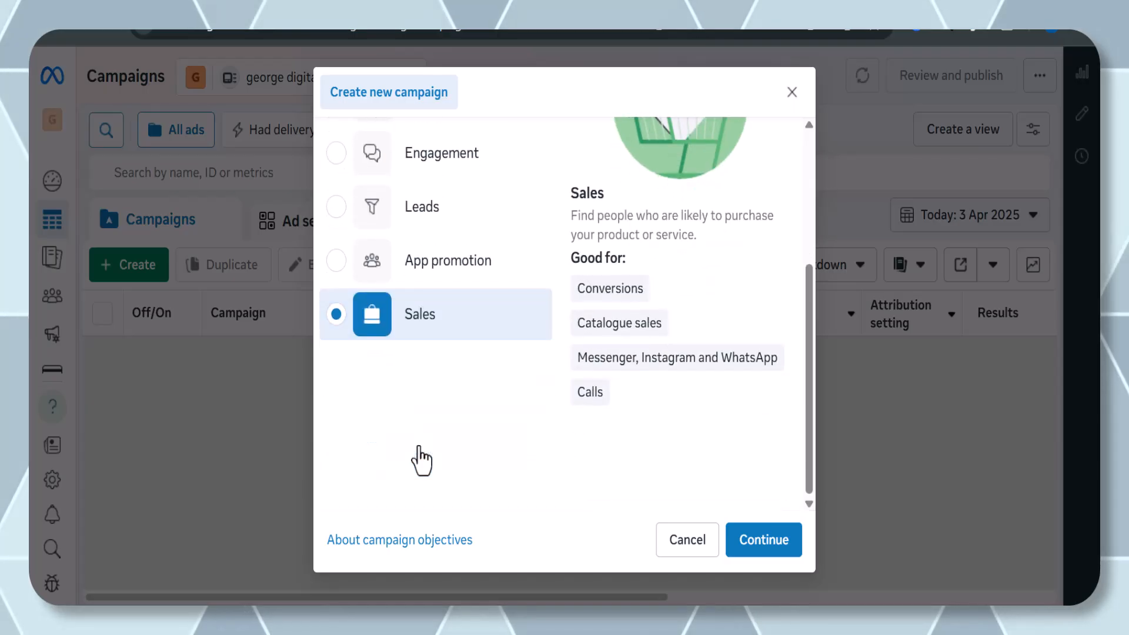
pyautogui.click(763, 550)
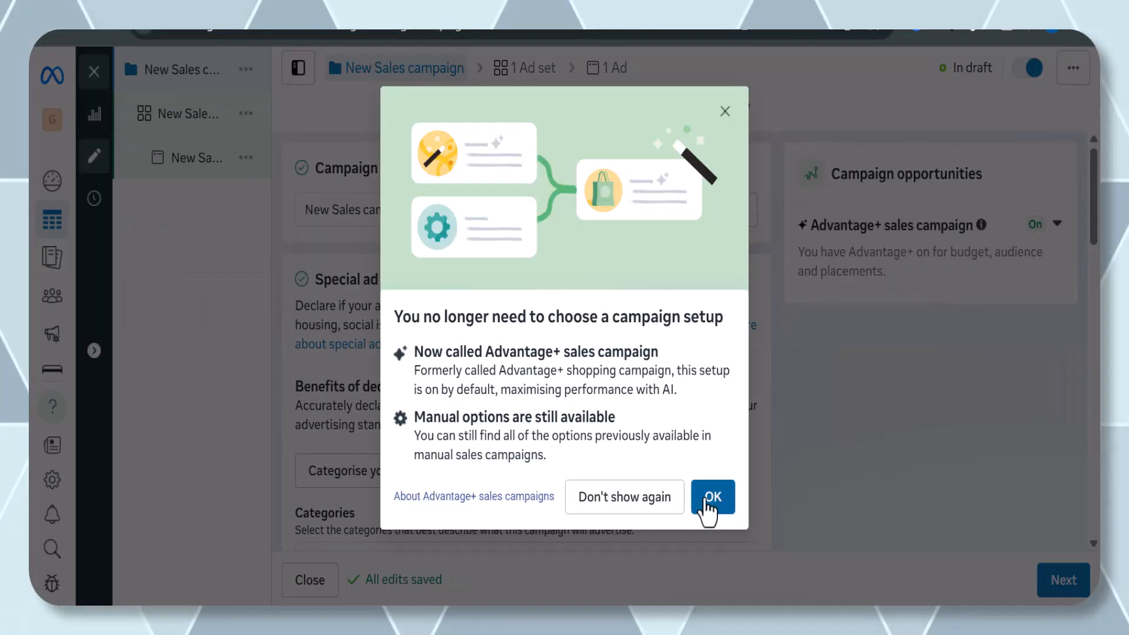
# Dismiss the Advantage+ notice and review the new sales campaign's name, catalogue and budget settings.
pyautogui.click(711, 500)
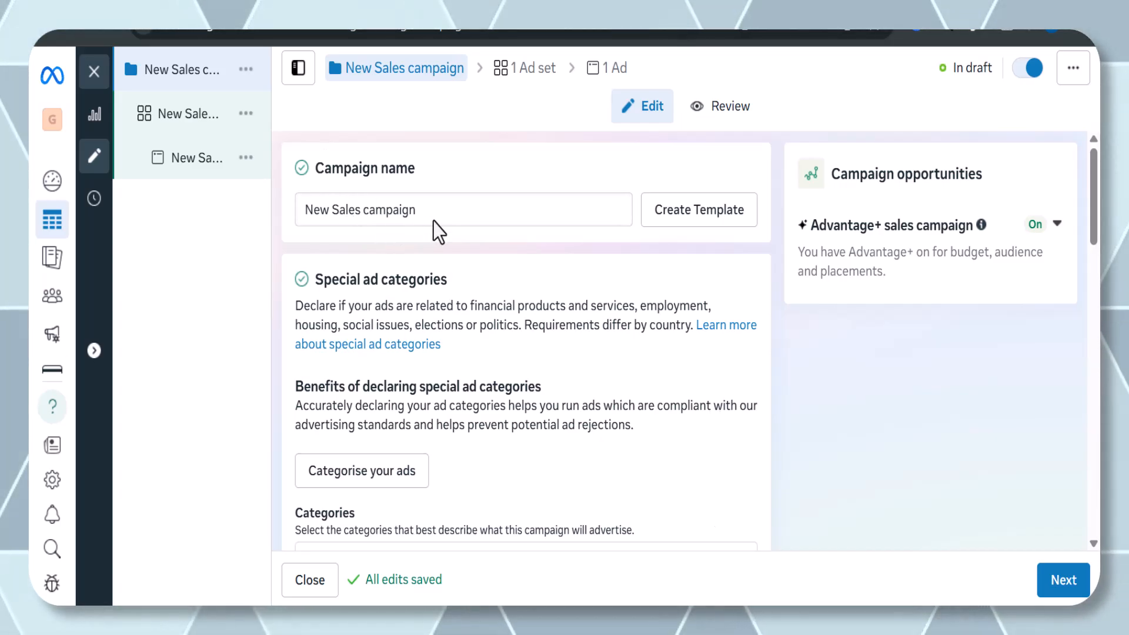
pyautogui.moveTo(415, 215); pyautogui.dragTo(297, 209)
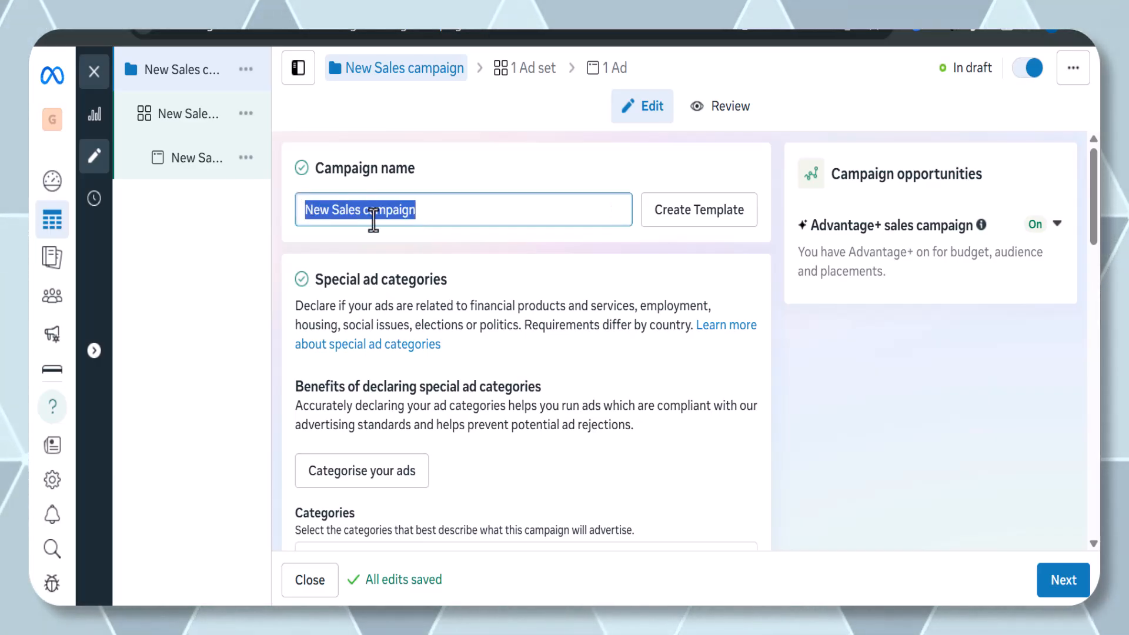
pyautogui.scroll(-2, 422, 210)
pyautogui.scroll(2, 423, 207)
pyautogui.click(441, 232)
pyautogui.scroll(-1, 442, 232)
pyautogui.scroll(1, 442, 232)
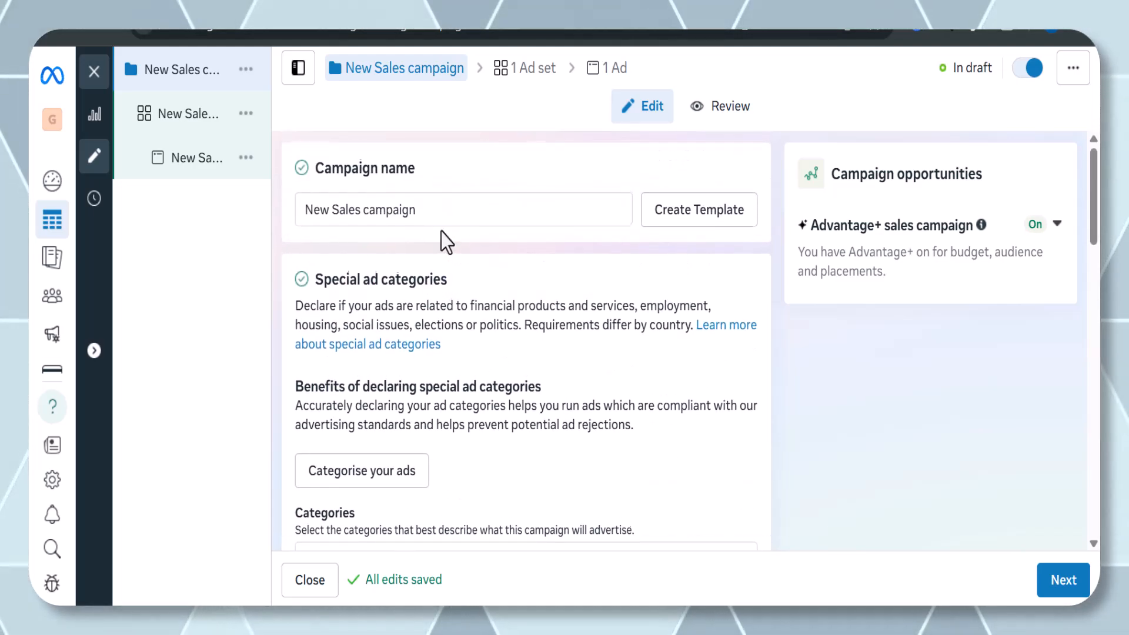
pyautogui.scroll(-2, 441, 231)
pyautogui.scroll(-7, 441, 232)
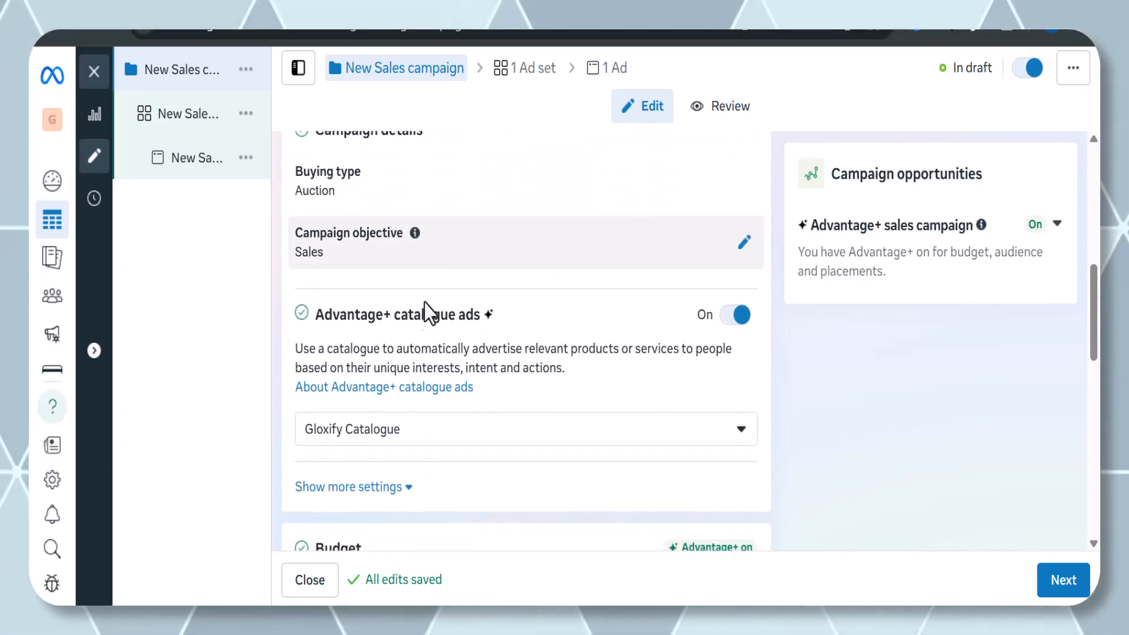
pyautogui.scroll(-1, 422, 310)
pyautogui.scroll(-4, 423, 311)
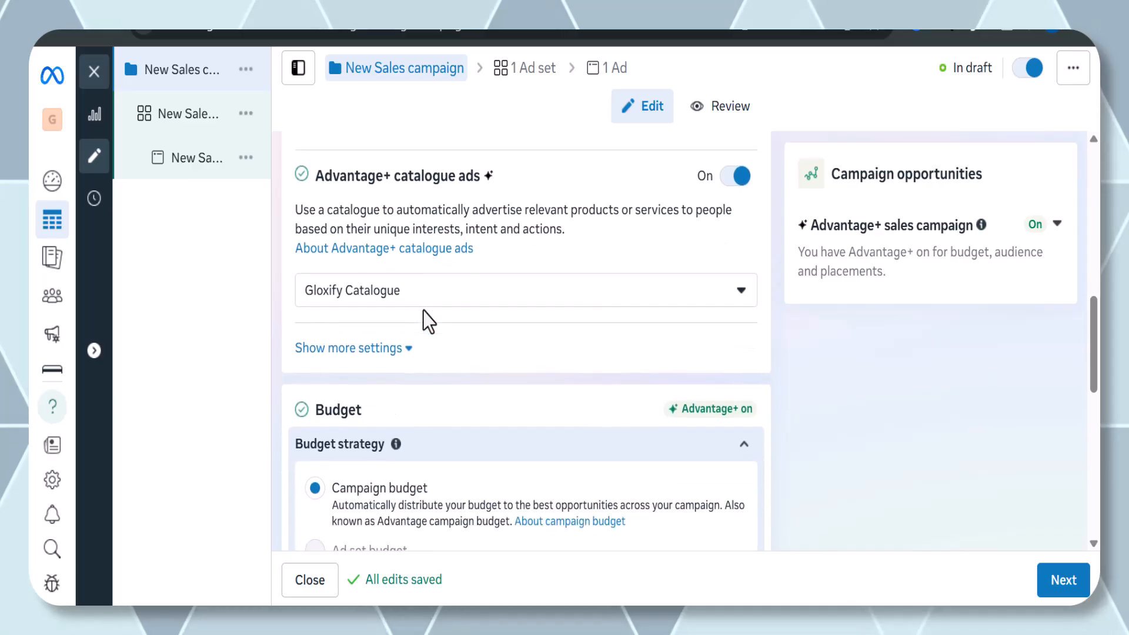
pyautogui.scroll(-2, 424, 320)
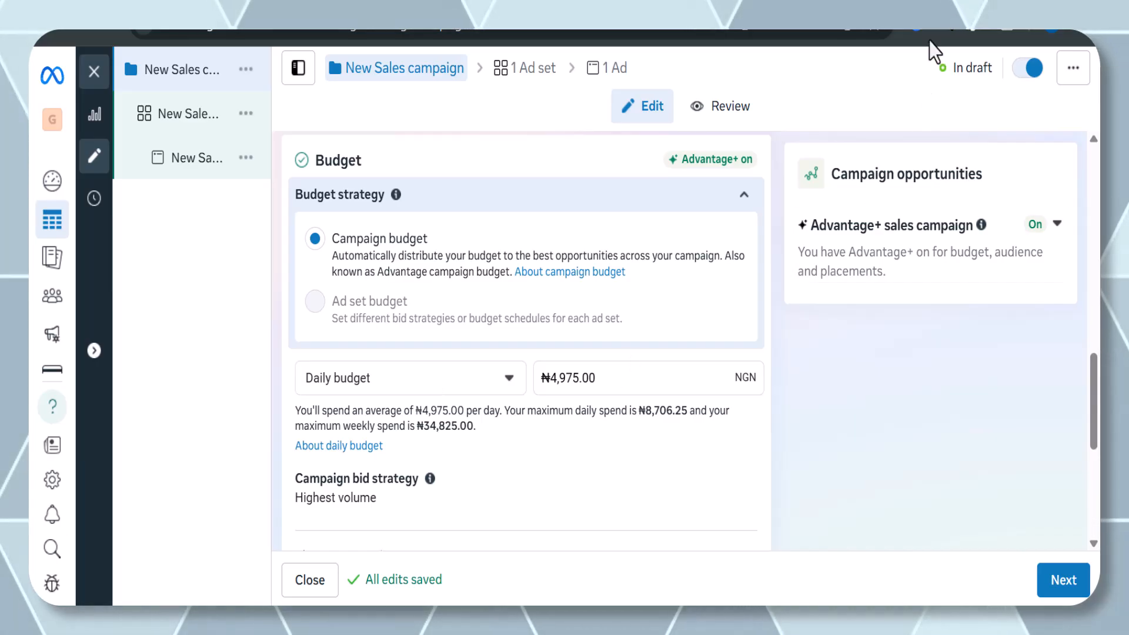
# Switch to the image viewer showing the Meta Business Suite structure diagram.
pyautogui.hotkey('alt', 'Tab')
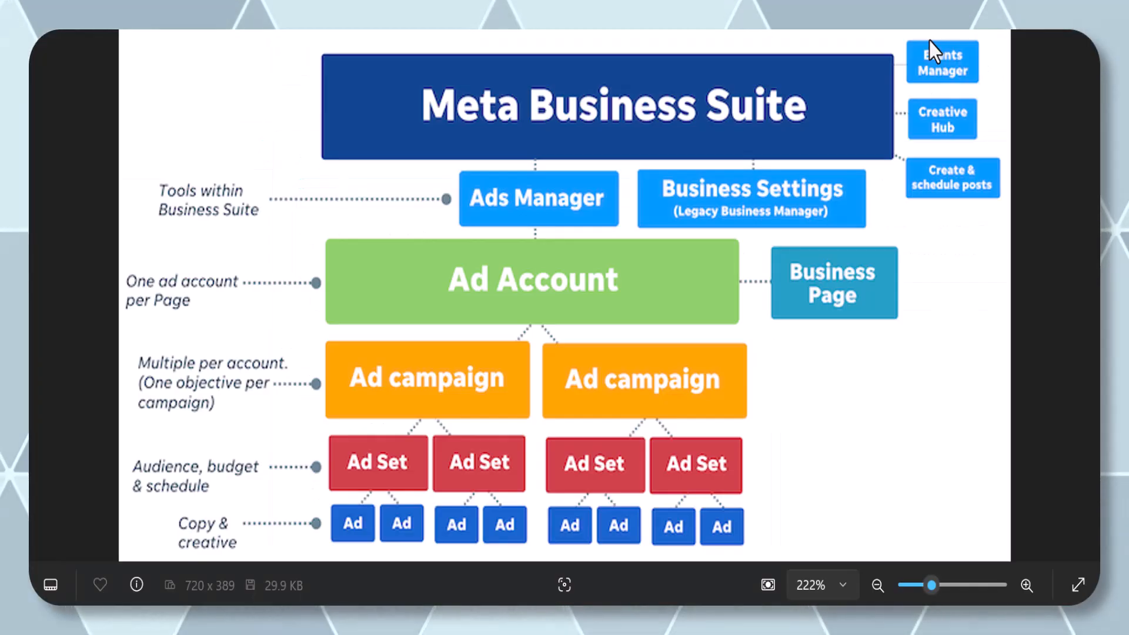
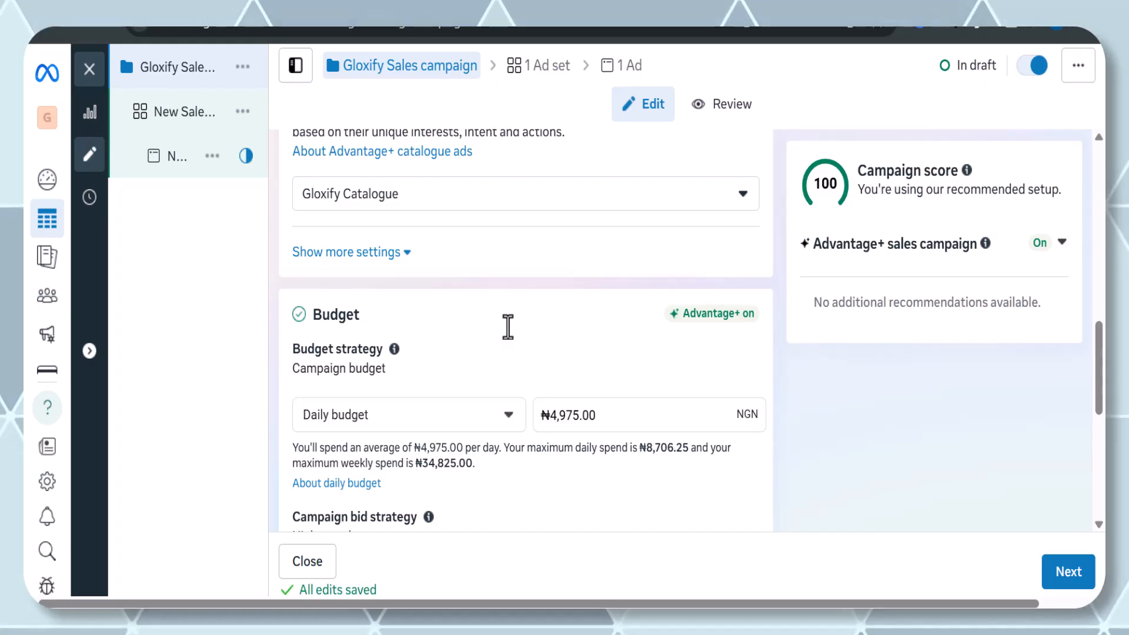
# Set the campaign's daily budget to ₦1,750.
pyautogui.scroll(-1, 508, 327)
pyautogui.scroll(-2, 508, 327)
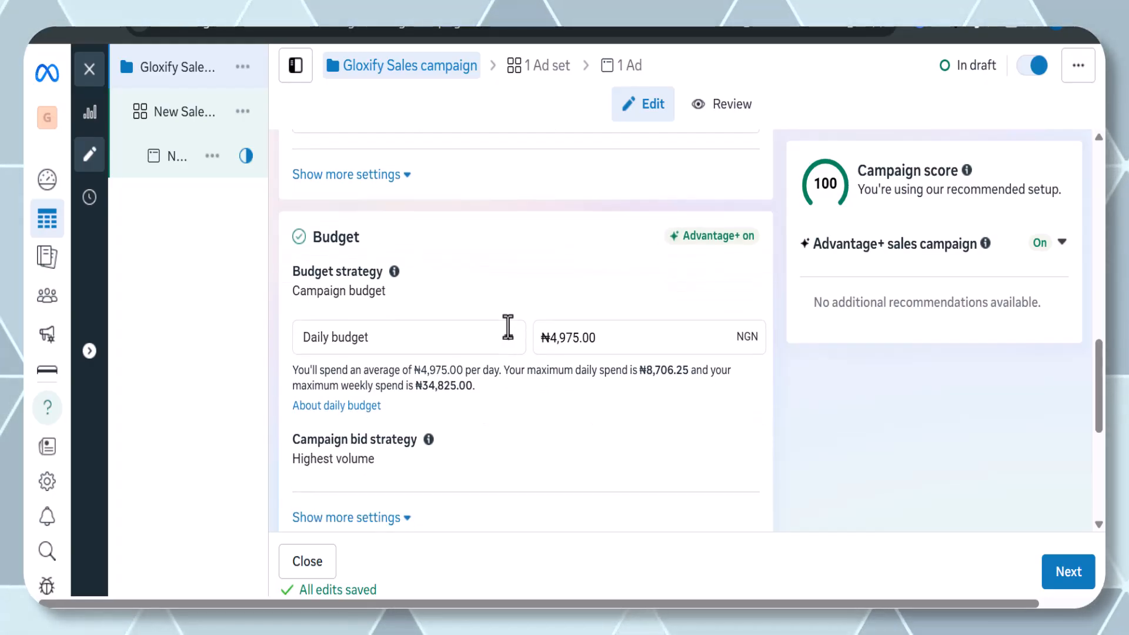
pyautogui.scroll(-1, 507, 327)
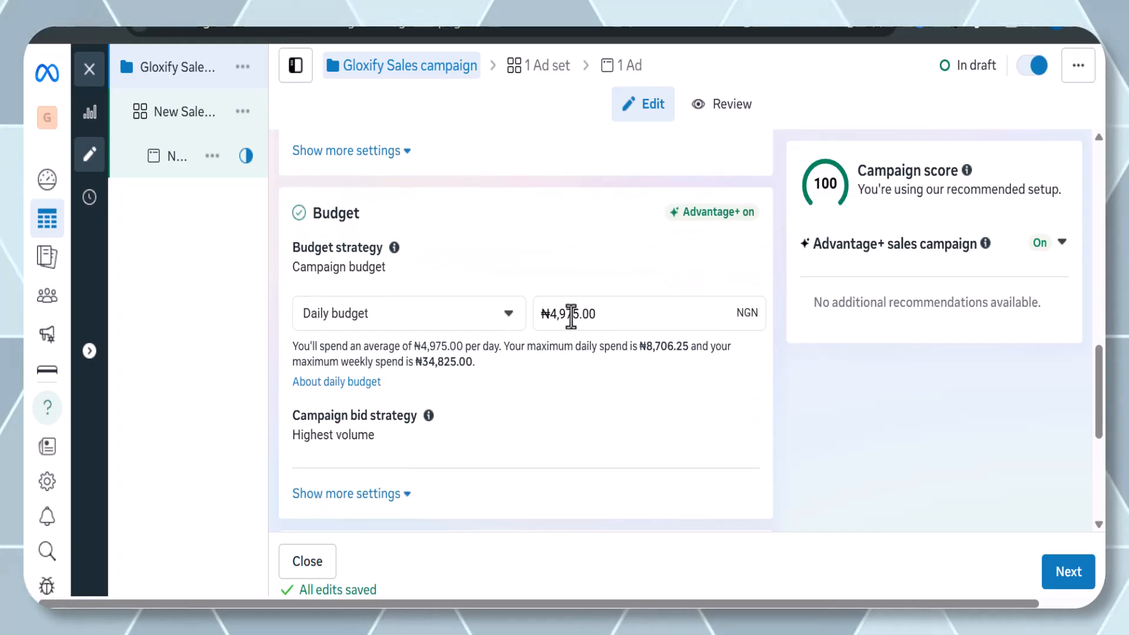
pyautogui.moveTo(552, 314); pyautogui.dragTo(602, 313)
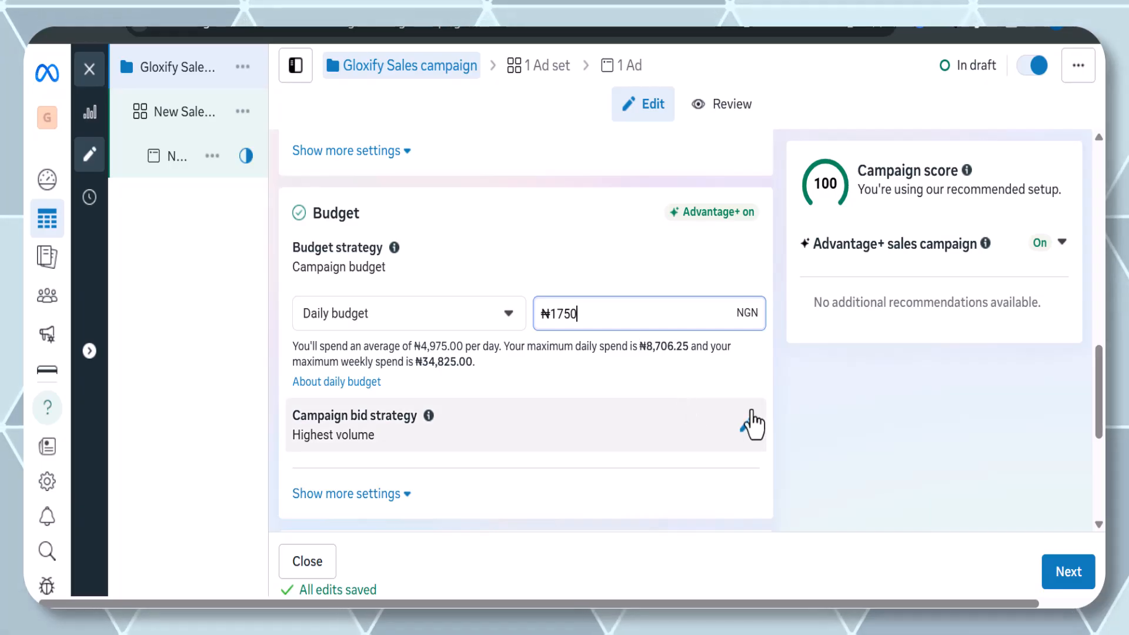
pyautogui.click(799, 408)
# Review the campaign's A/B test and audience segment reporting settings, then continue to the ad set.
pyautogui.scroll(-2, 799, 409)
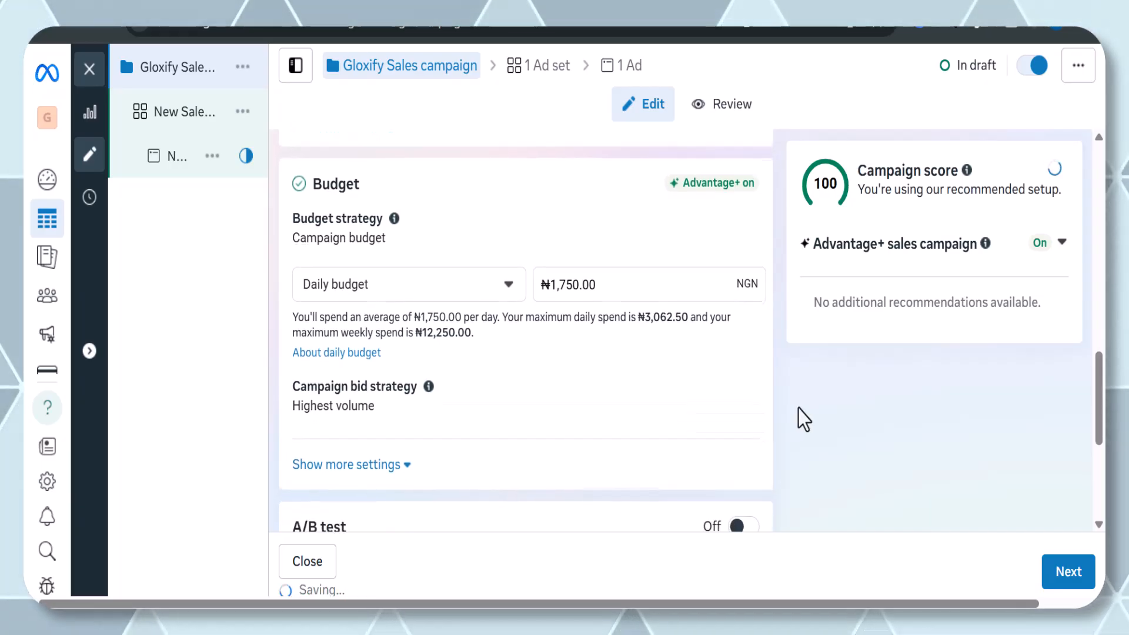
pyautogui.scroll(-1, 799, 408)
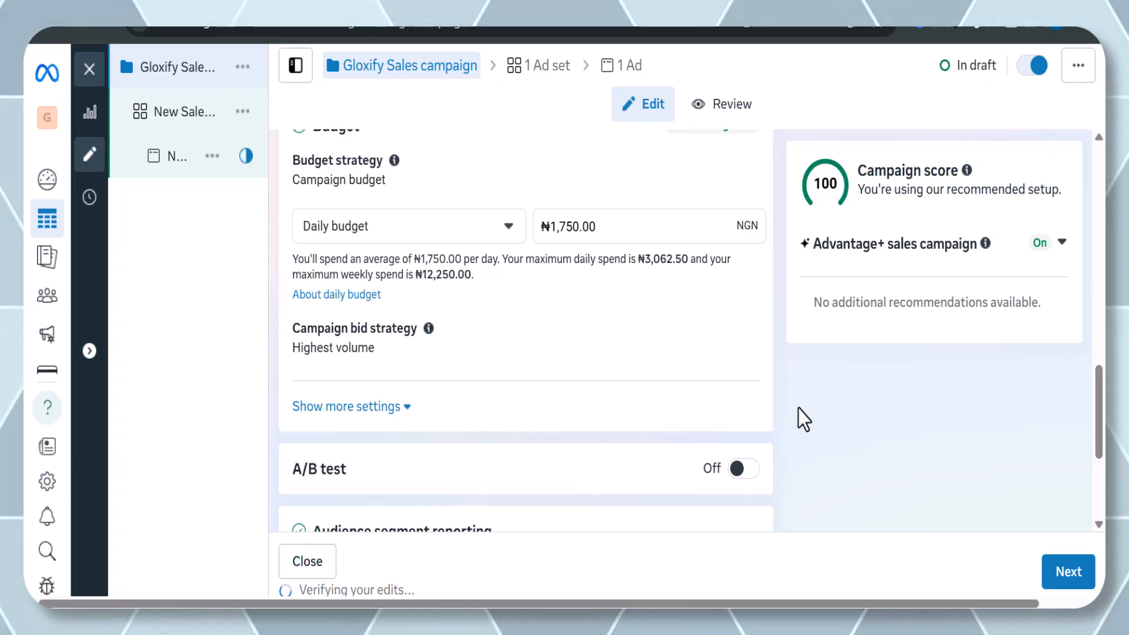
pyautogui.scroll(-3, 799, 408)
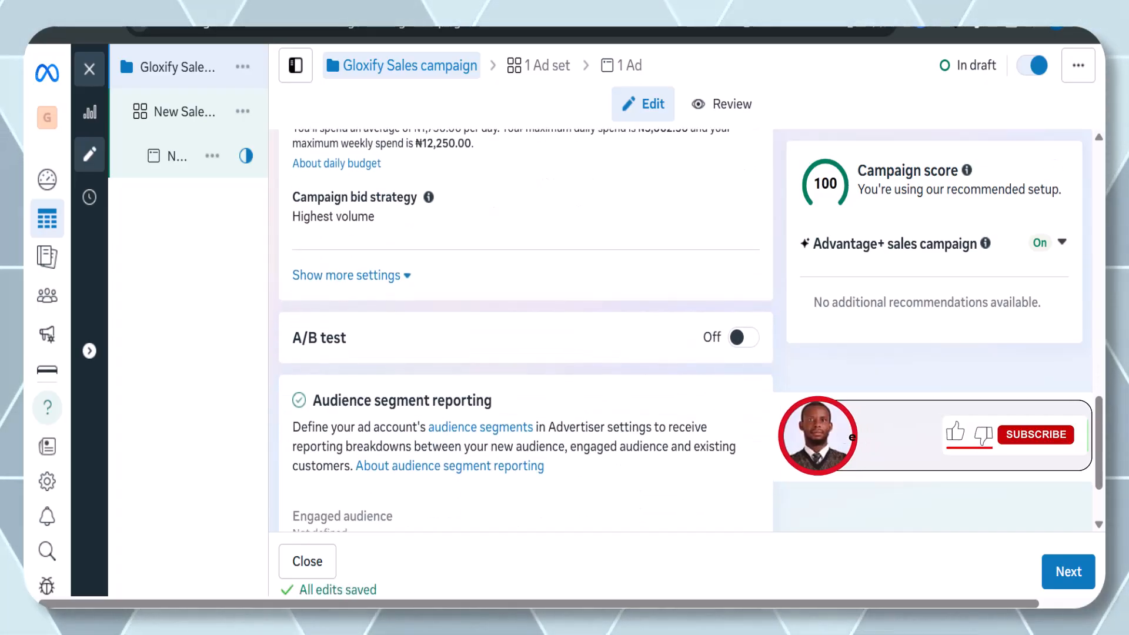
pyautogui.scroll(-1, 799, 408)
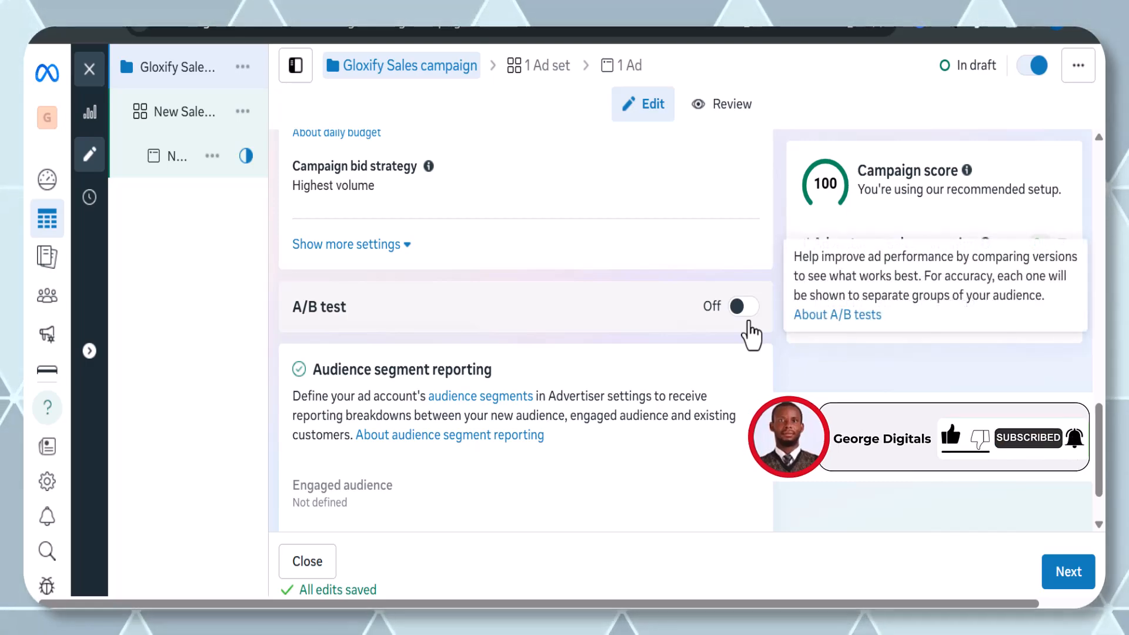
pyautogui.scroll(1, 750, 324)
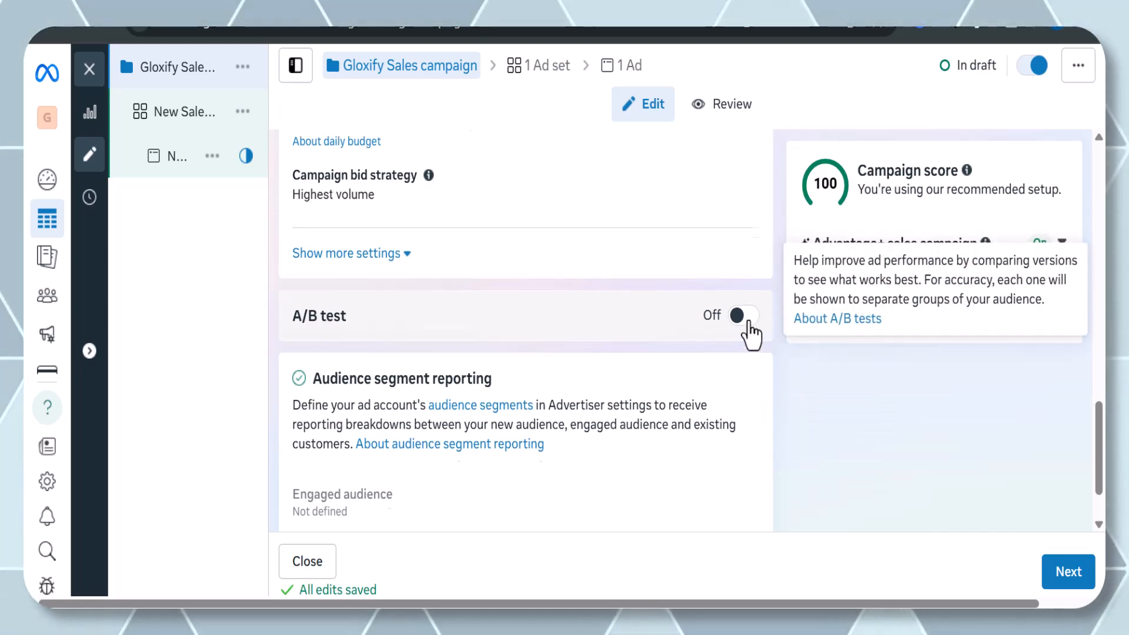
pyautogui.scroll(-3, 803, 391)
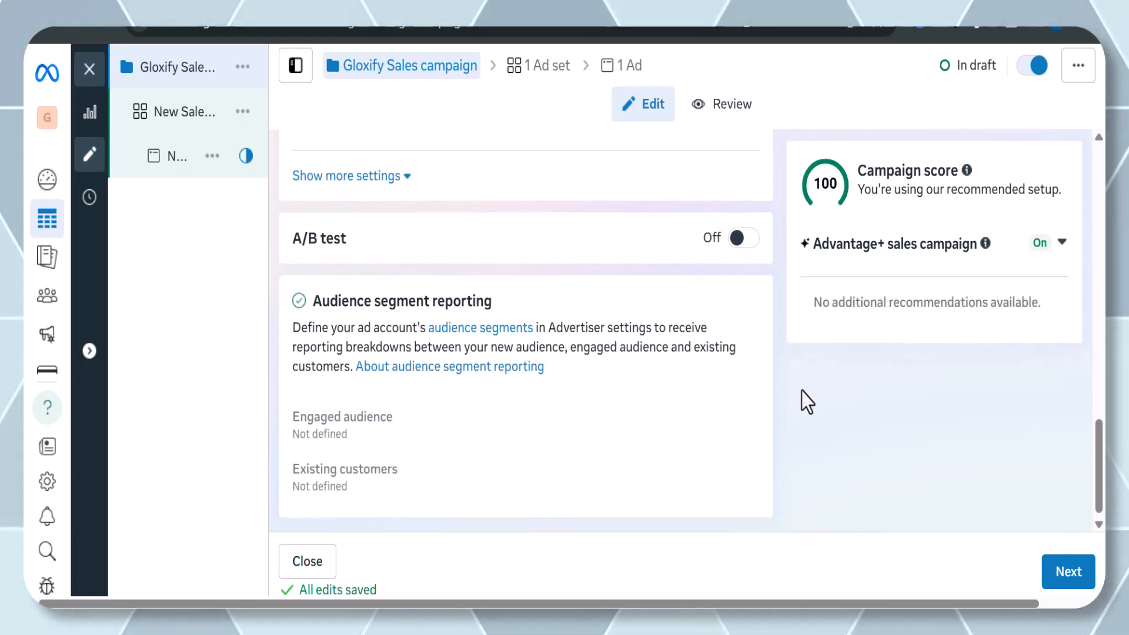
pyautogui.scroll(3, 803, 390)
pyautogui.scroll(2, 803, 395)
pyautogui.scroll(-3, 803, 404)
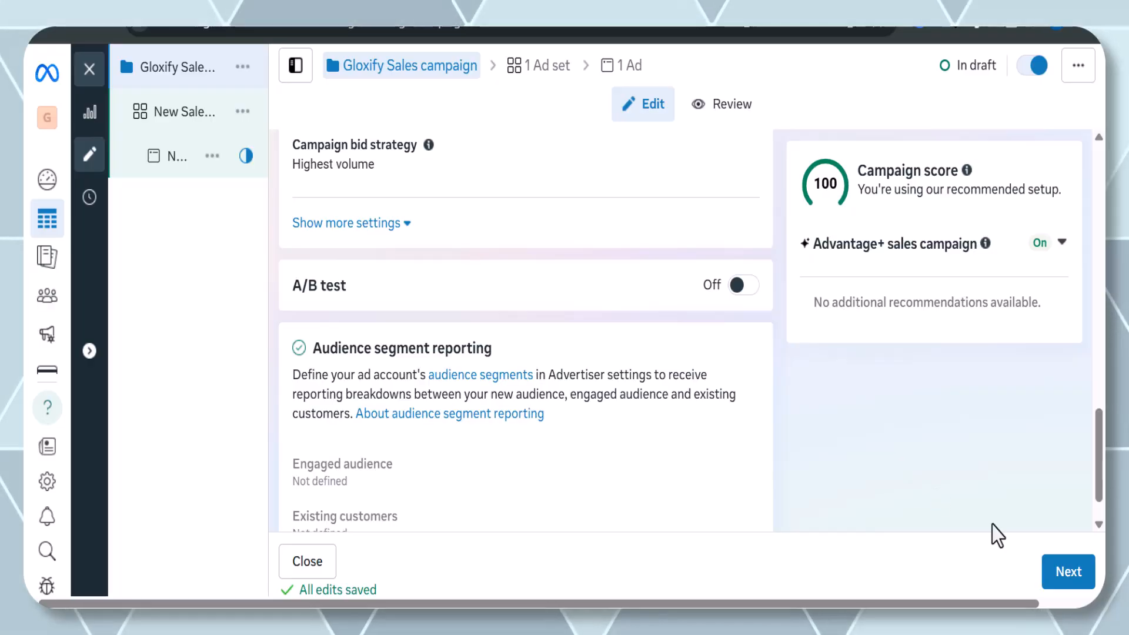
pyautogui.click(1053, 563)
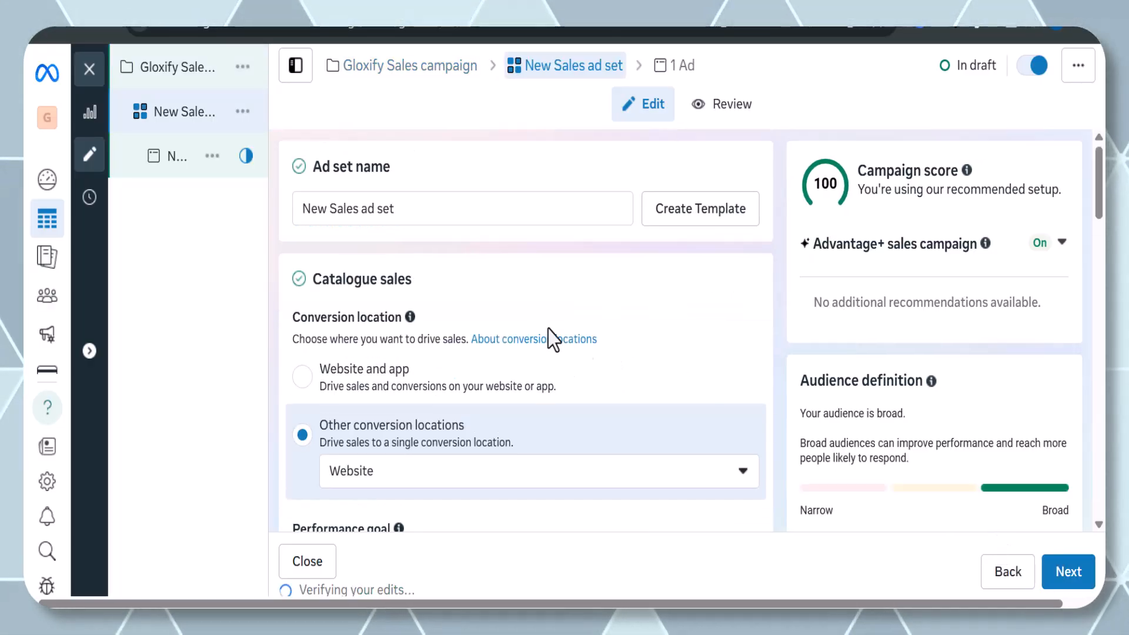
# Select Website as the ad set's conversion location.
pyautogui.scroll(-1, 542, 332)
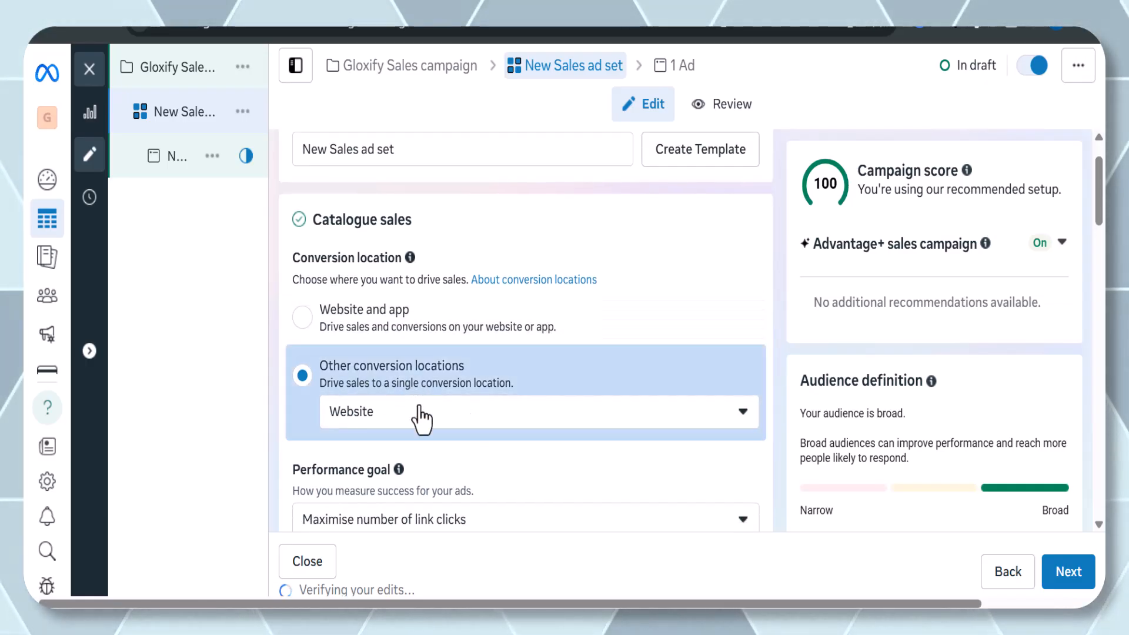
pyautogui.click(380, 412)
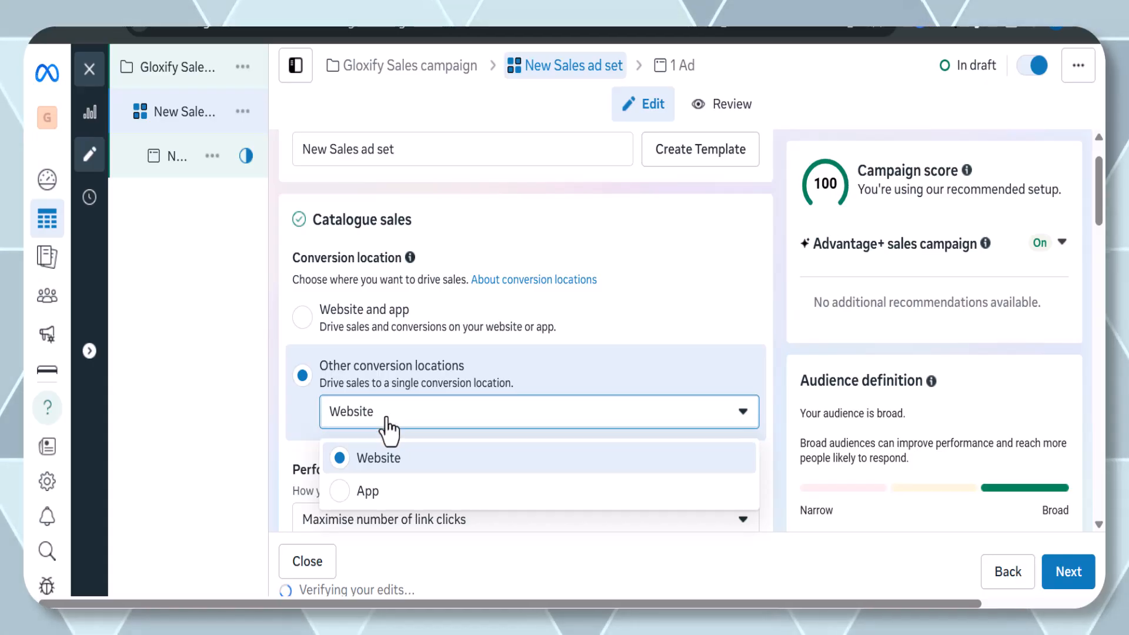
pyautogui.click(386, 424)
# Check the performance goal and product set options, keeping Maximise number of link clicks and All Products.
pyautogui.scroll(-1, 388, 429)
pyautogui.scroll(-2, 388, 426)
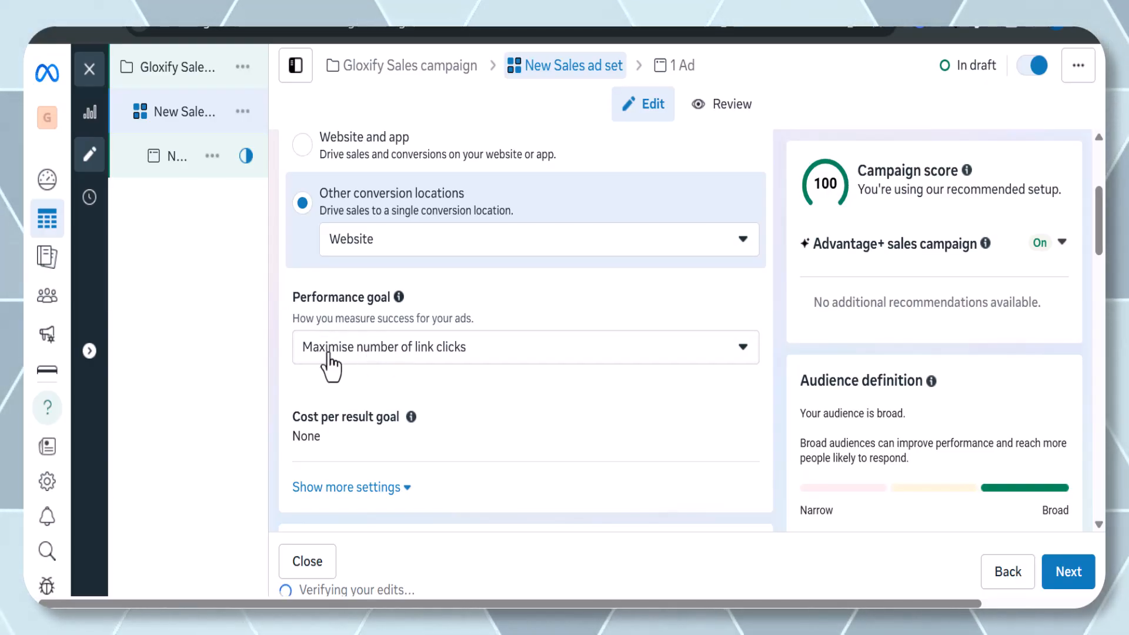
pyautogui.click(380, 360)
pyautogui.scroll(-1, 406, 283)
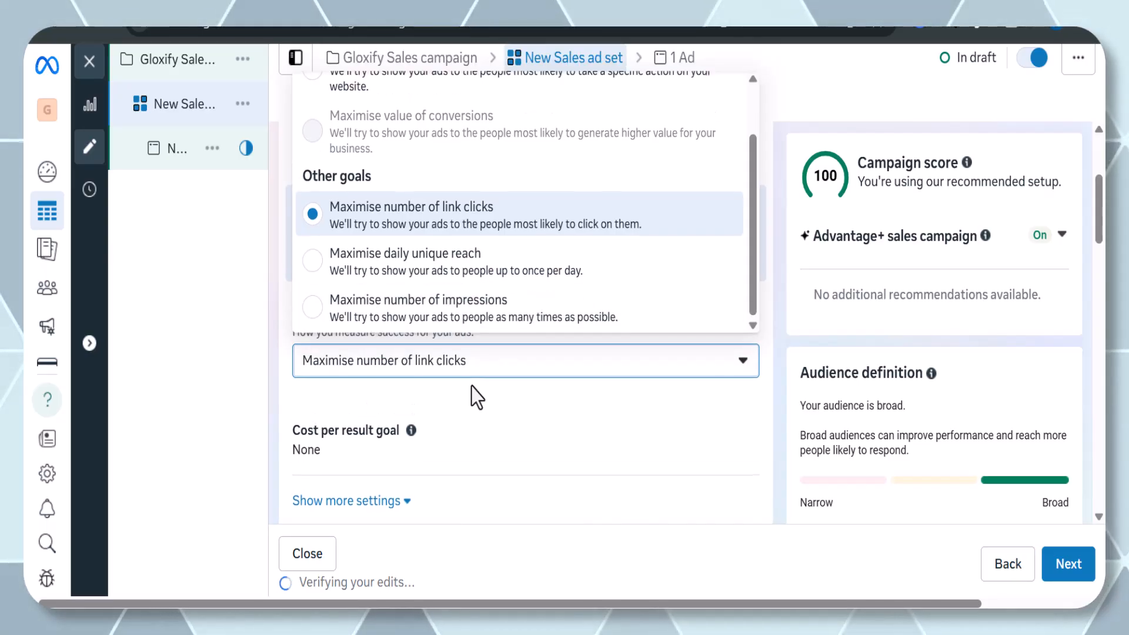
pyautogui.click(466, 391)
pyautogui.scroll(-2, 465, 391)
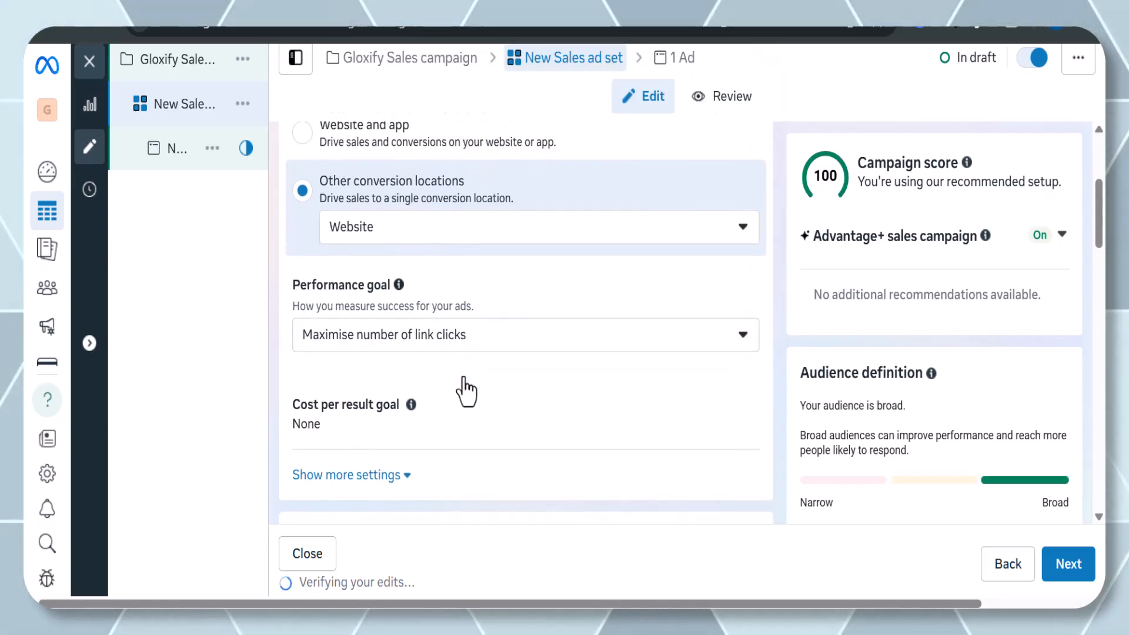
pyautogui.scroll(-3, 466, 391)
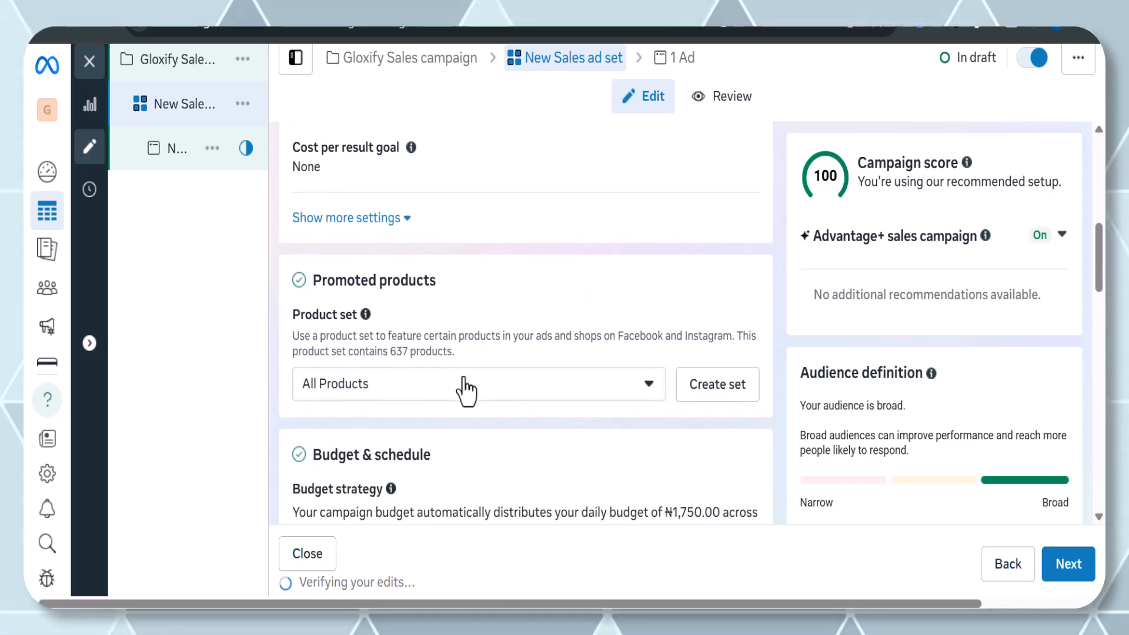
pyautogui.click(466, 391)
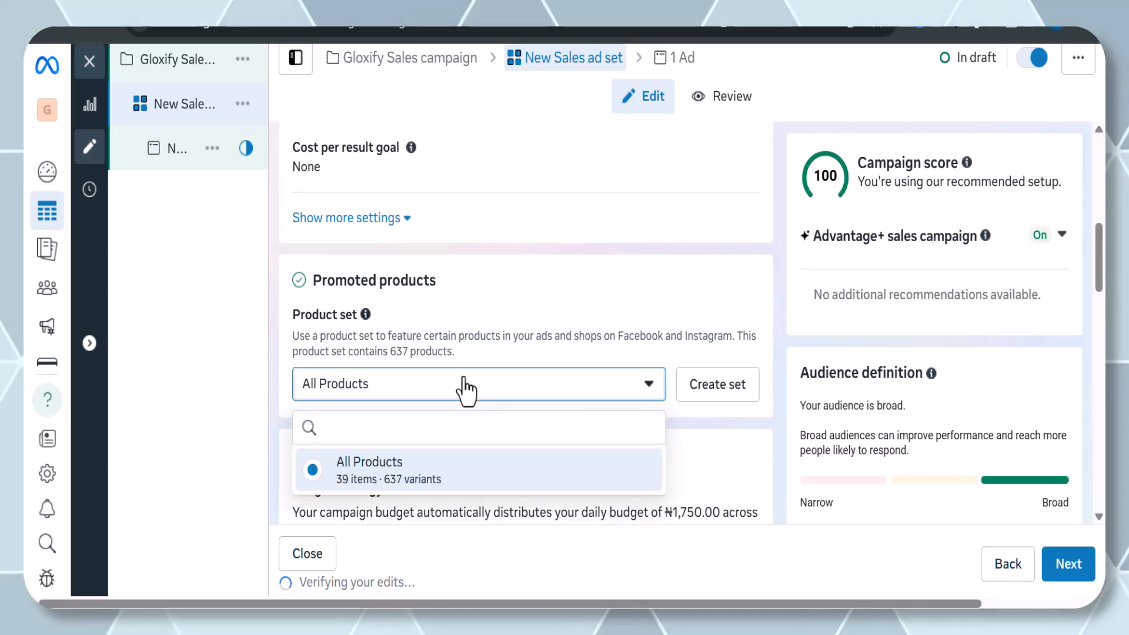
pyautogui.click(467, 390)
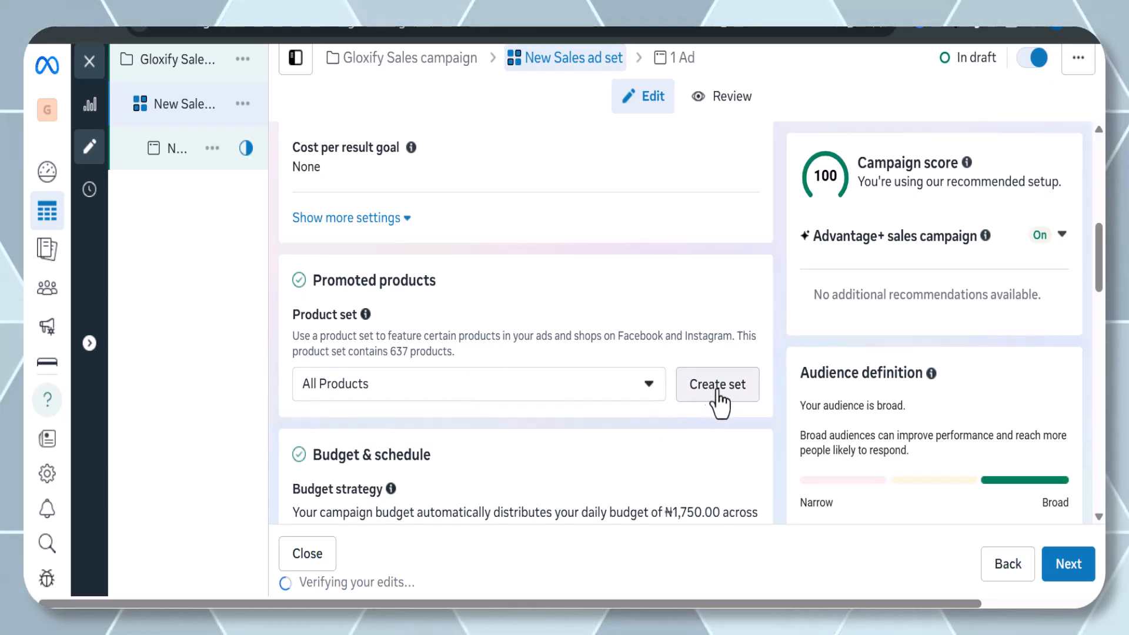
# Set the ad set's start date to 7 April 2025 and the start time to 20:03.
pyautogui.scroll(-3, 652, 419)
pyautogui.scroll(-3, 651, 418)
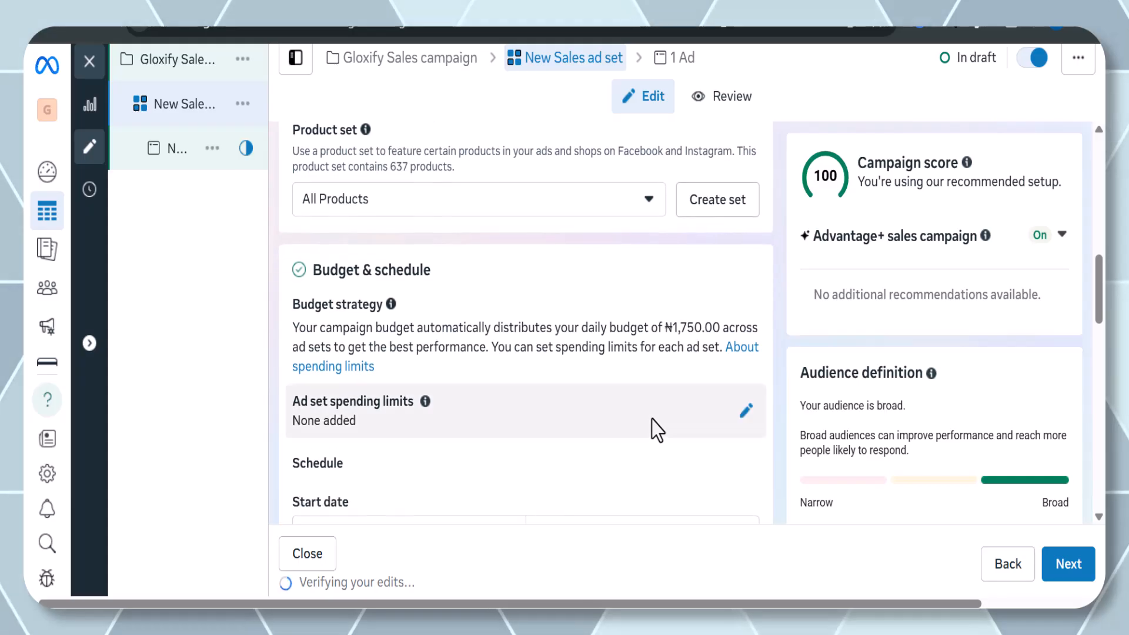
pyautogui.scroll(-2, 651, 419)
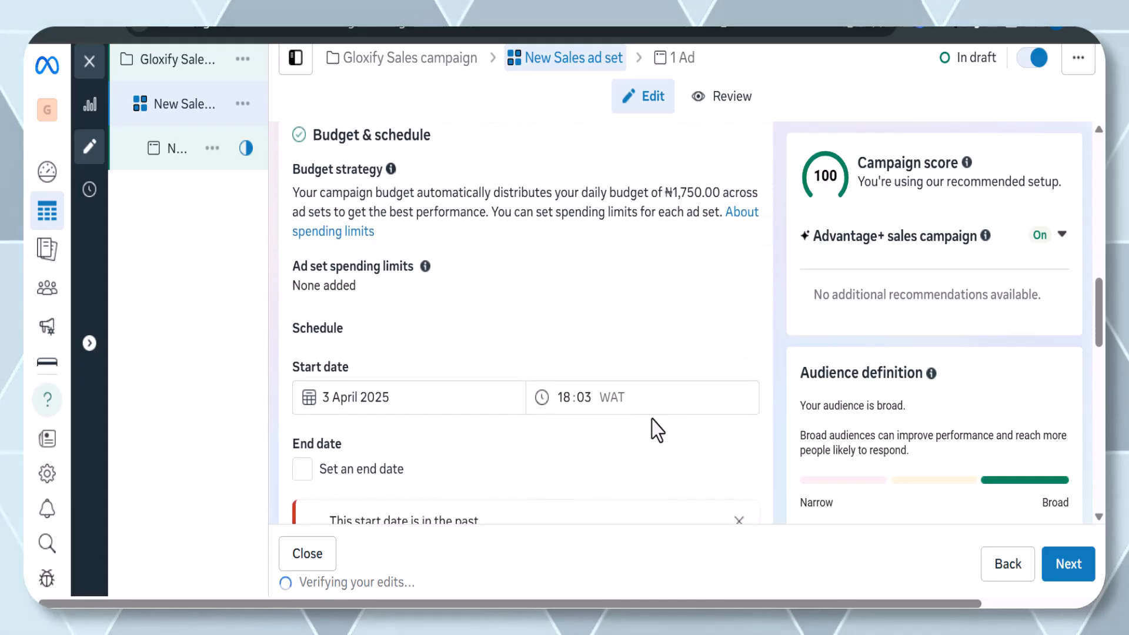
pyautogui.scroll(-1, 651, 419)
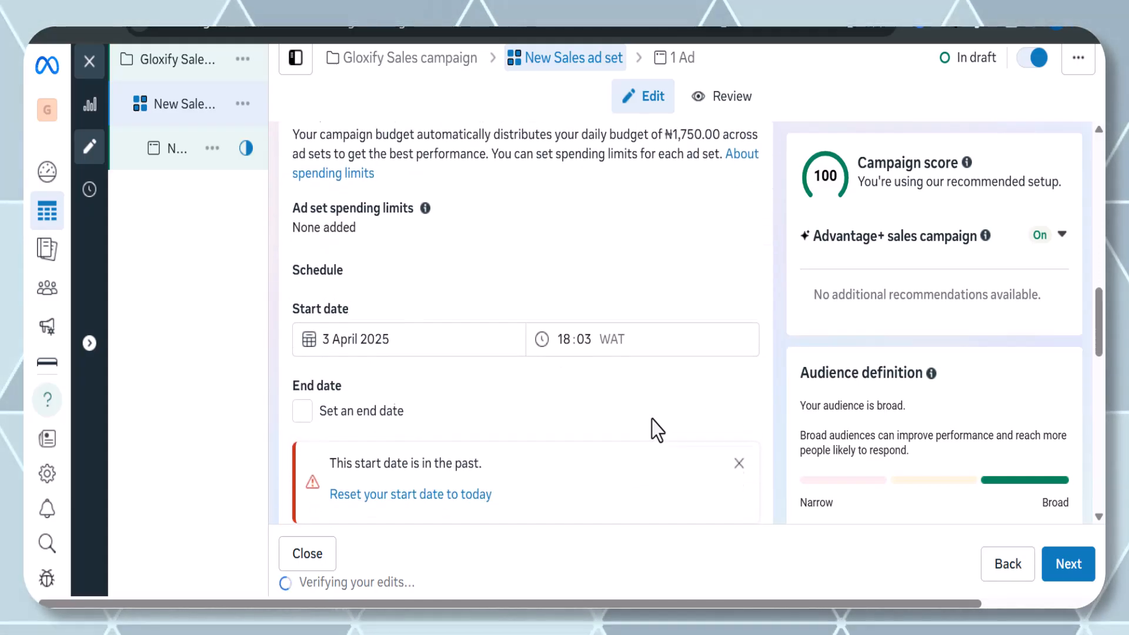
pyautogui.scroll(1, 652, 419)
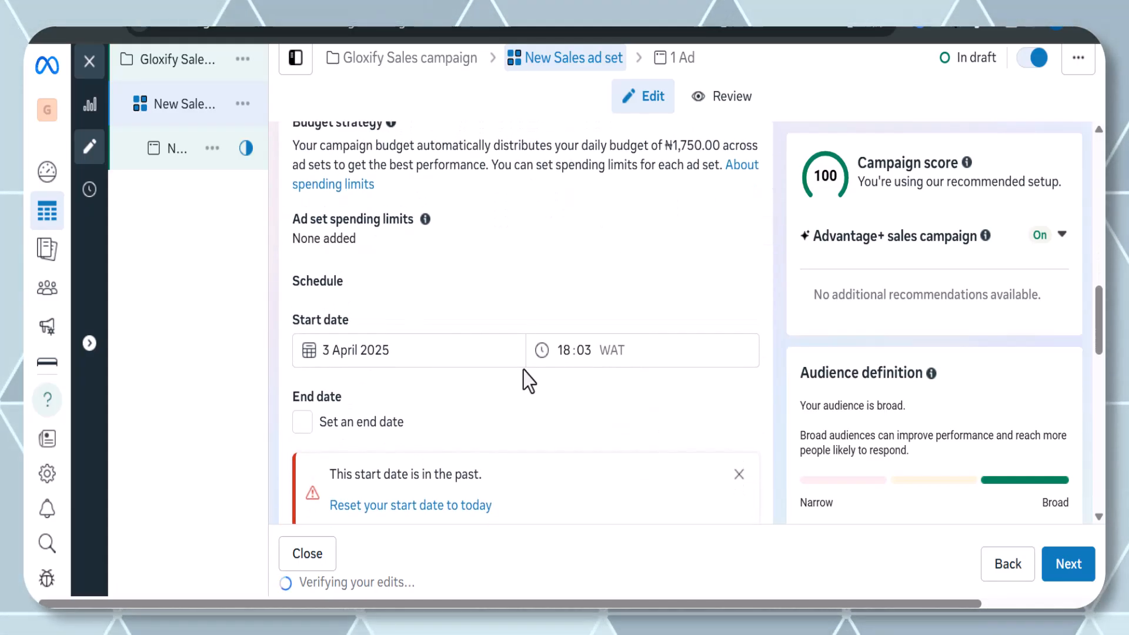
pyautogui.click(438, 352)
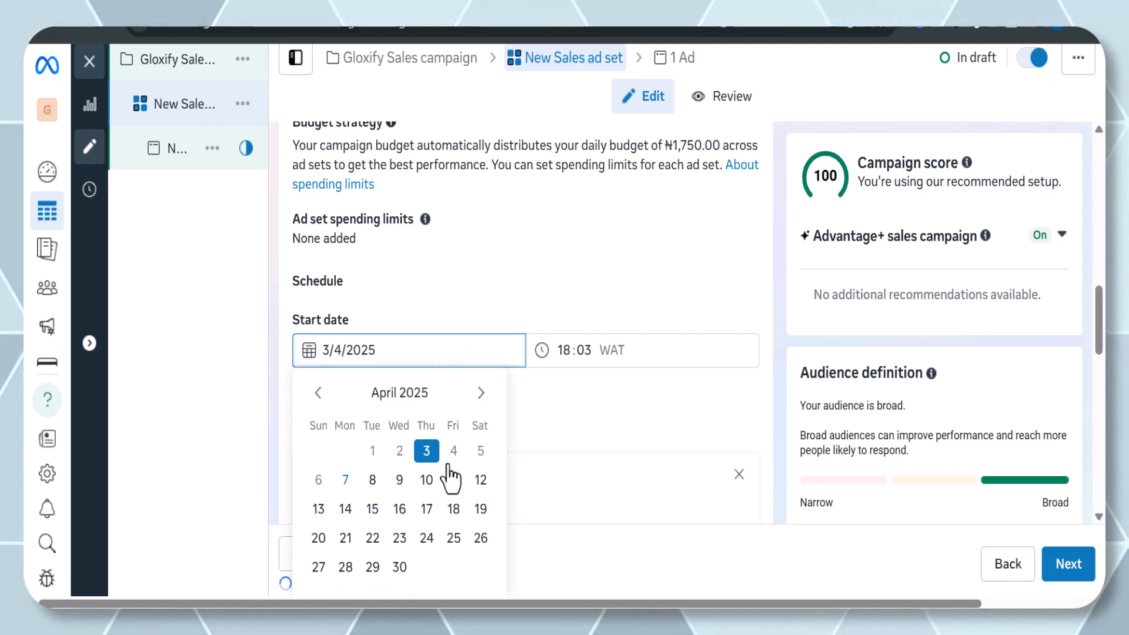
pyautogui.click(347, 481)
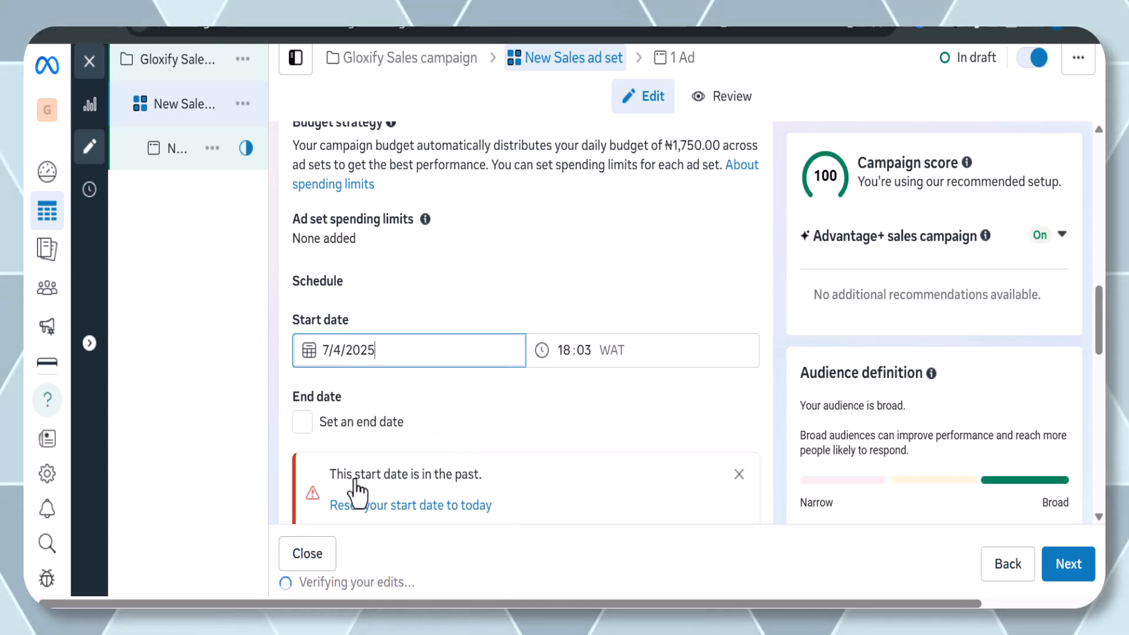
pyautogui.click(579, 356)
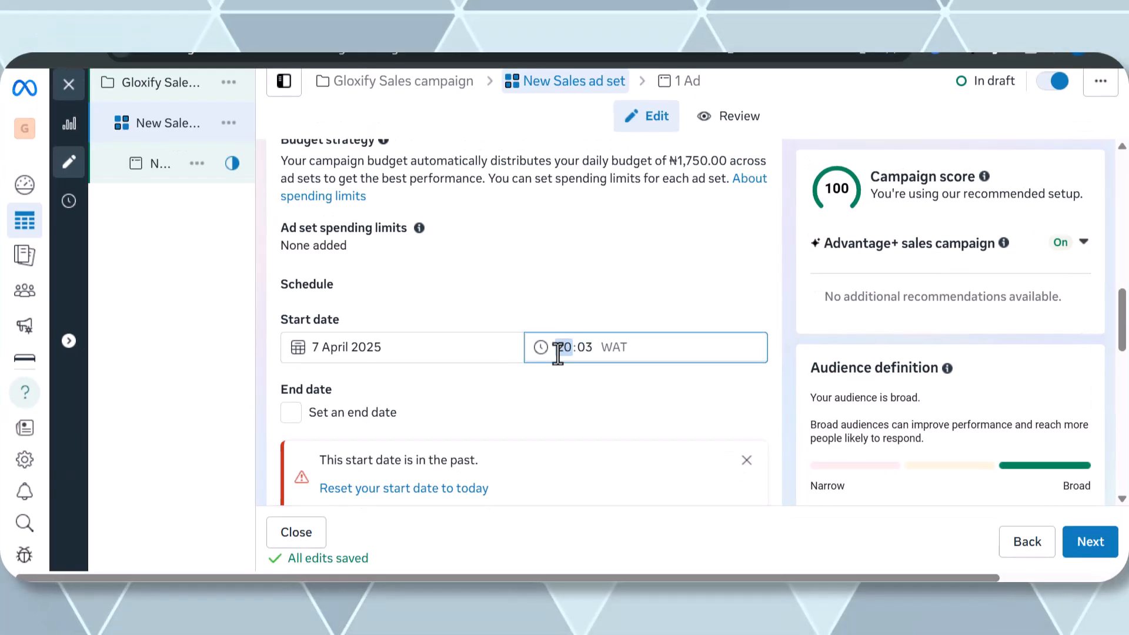
# Review the ad set's name, schedule and audience settings.
pyautogui.scroll(-1, 612, 408)
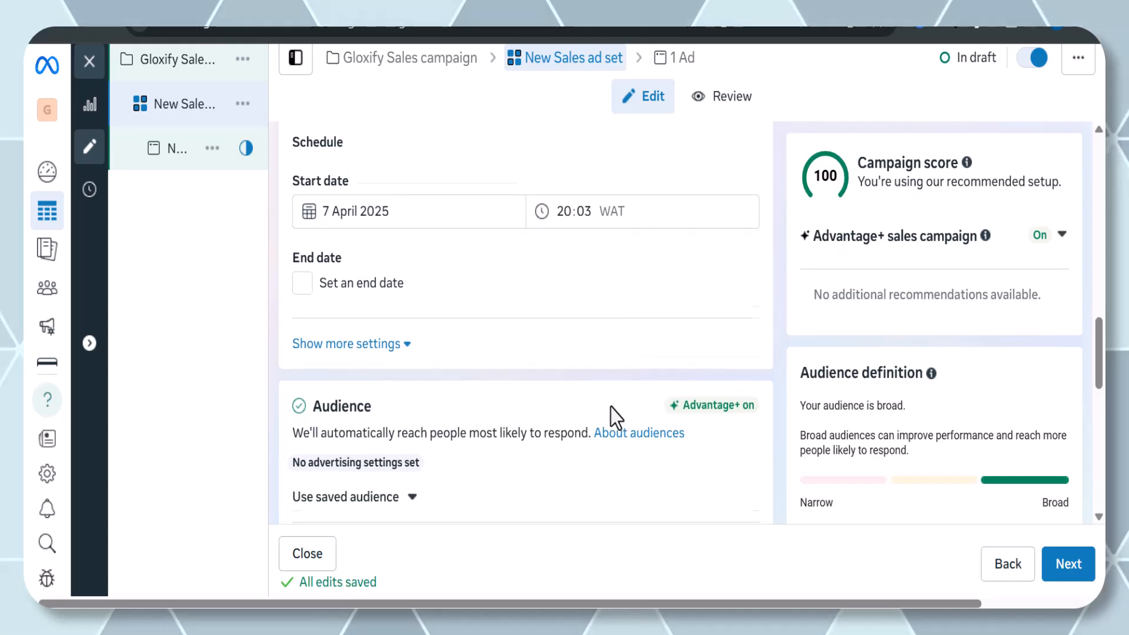
pyautogui.scroll(-2, 610, 407)
pyautogui.scroll(3, 611, 407)
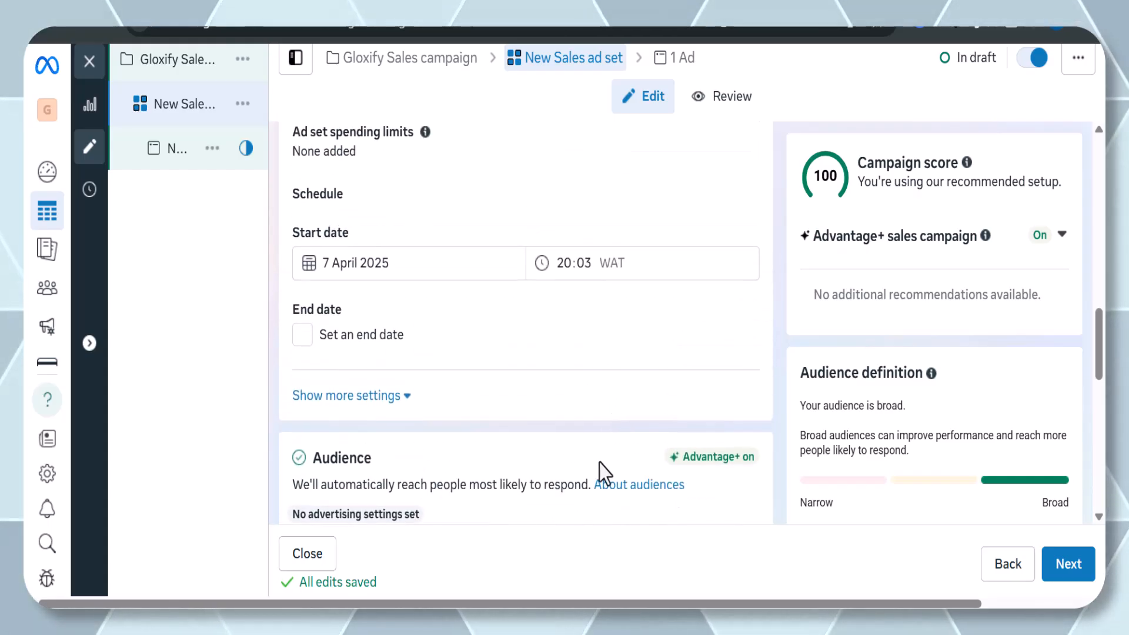
pyautogui.scroll(-1, 599, 463)
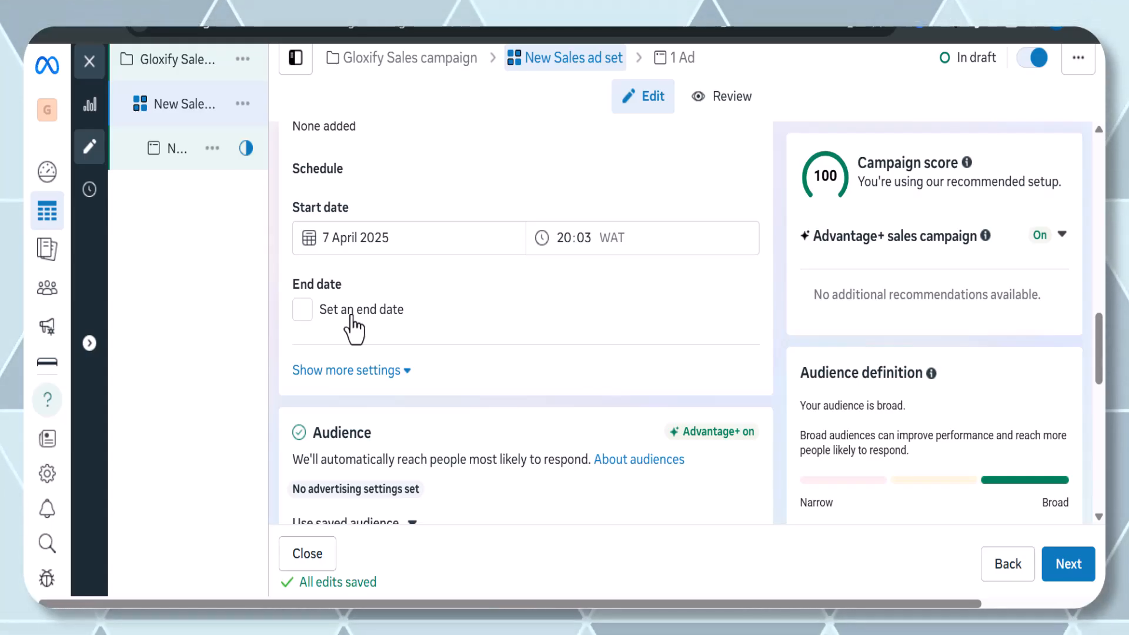
pyautogui.scroll(-2, 354, 330)
pyautogui.scroll(-2, 355, 325)
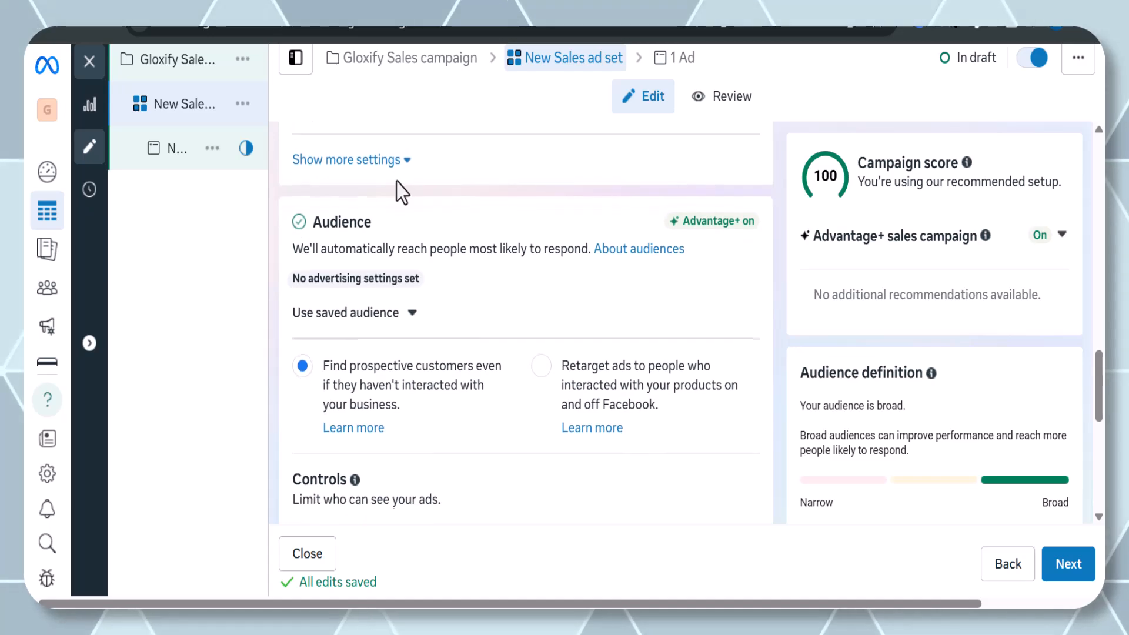
pyautogui.scroll(15, 396, 182)
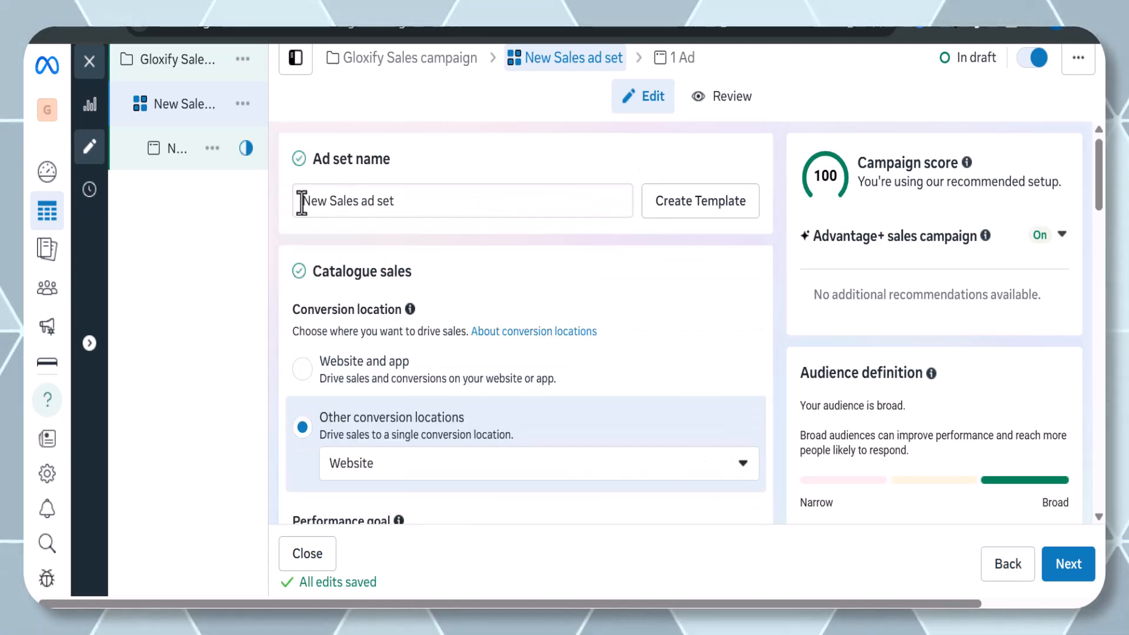
pyautogui.scroll(-4, 315, 271)
pyautogui.scroll(4, 315, 271)
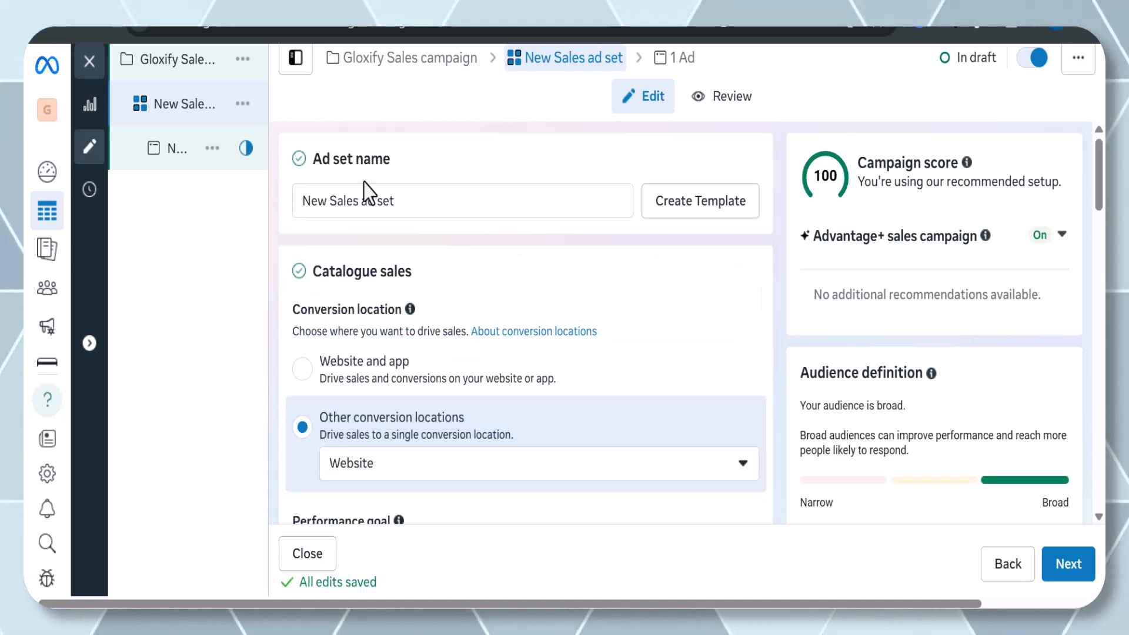
pyautogui.scroll(-6, 369, 193)
pyautogui.scroll(-10, 368, 192)
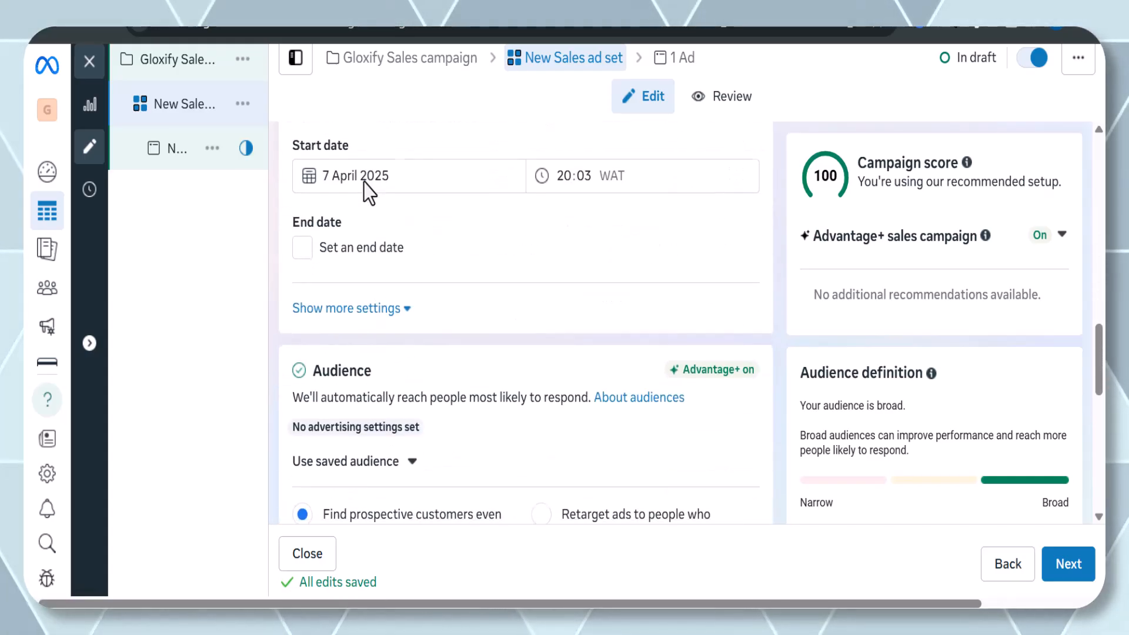
pyautogui.scroll(-1, 371, 293)
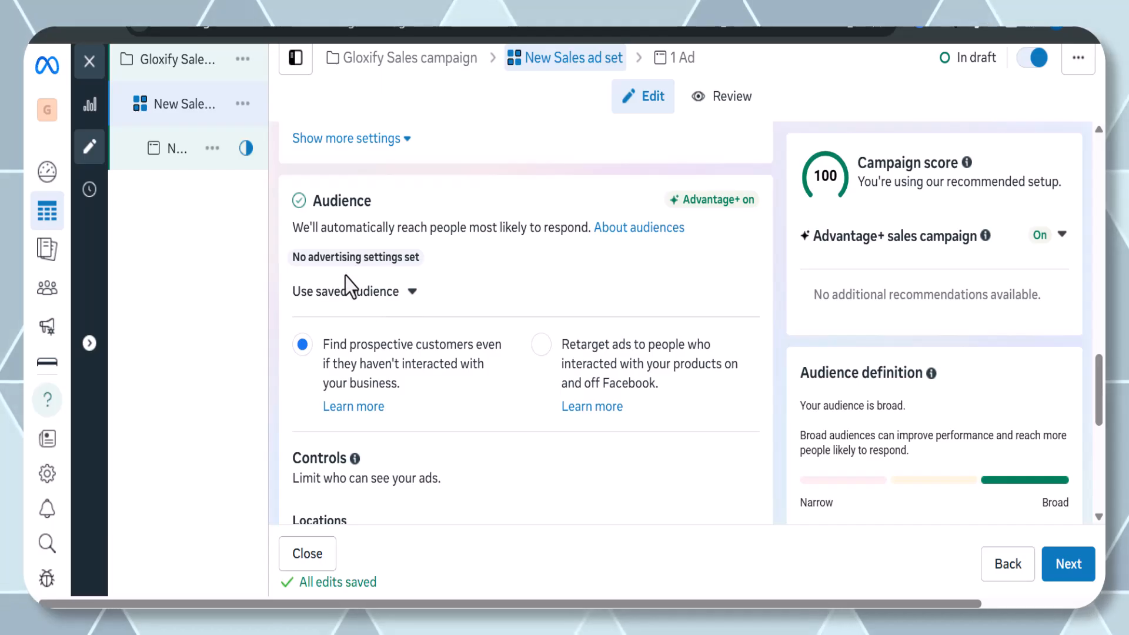
pyautogui.scroll(-2, 381, 274)
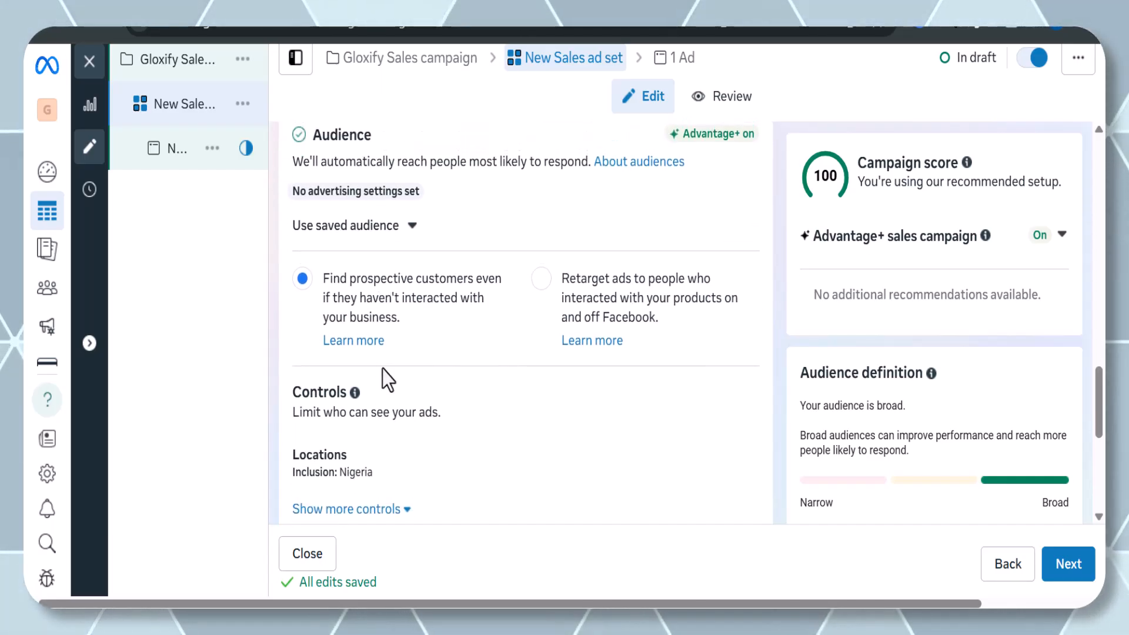
# Replace the ad set's location Nigeria with United States.
pyautogui.scroll(-2, 383, 370)
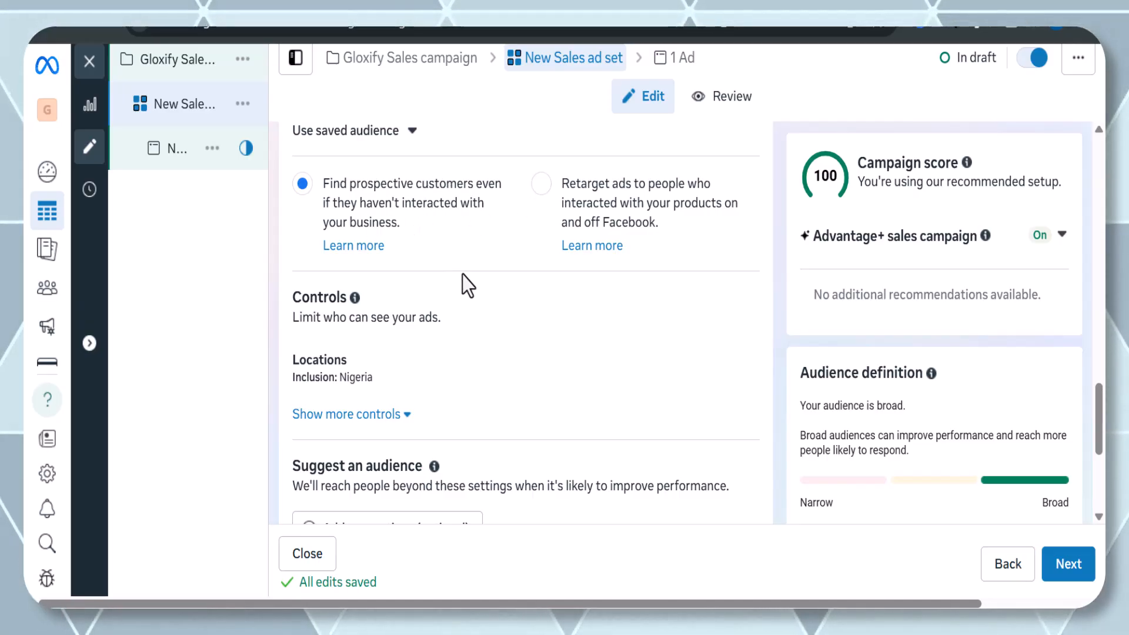
pyautogui.scroll(1, 404, 404)
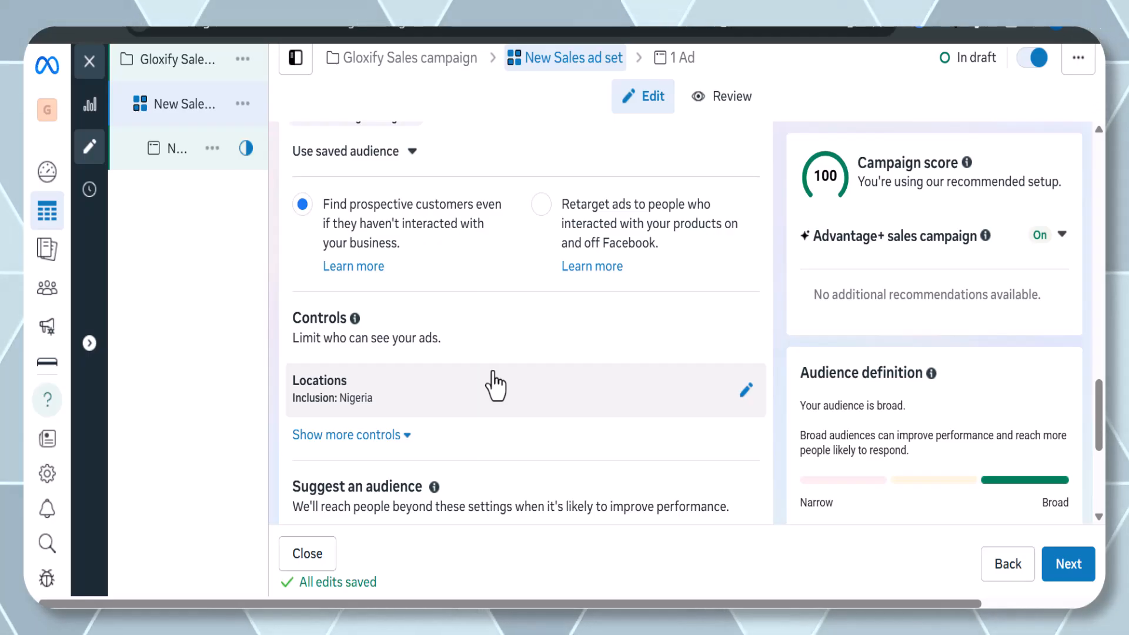
pyautogui.scroll(-1, 456, 402)
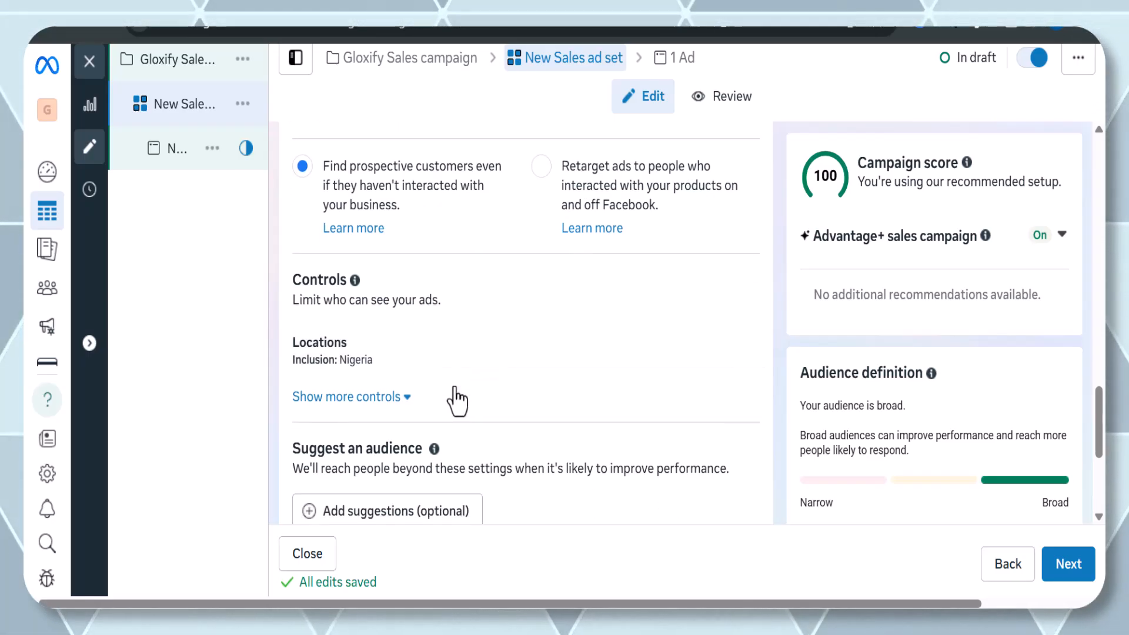
pyautogui.click(414, 371)
pyautogui.scroll(-2, 422, 418)
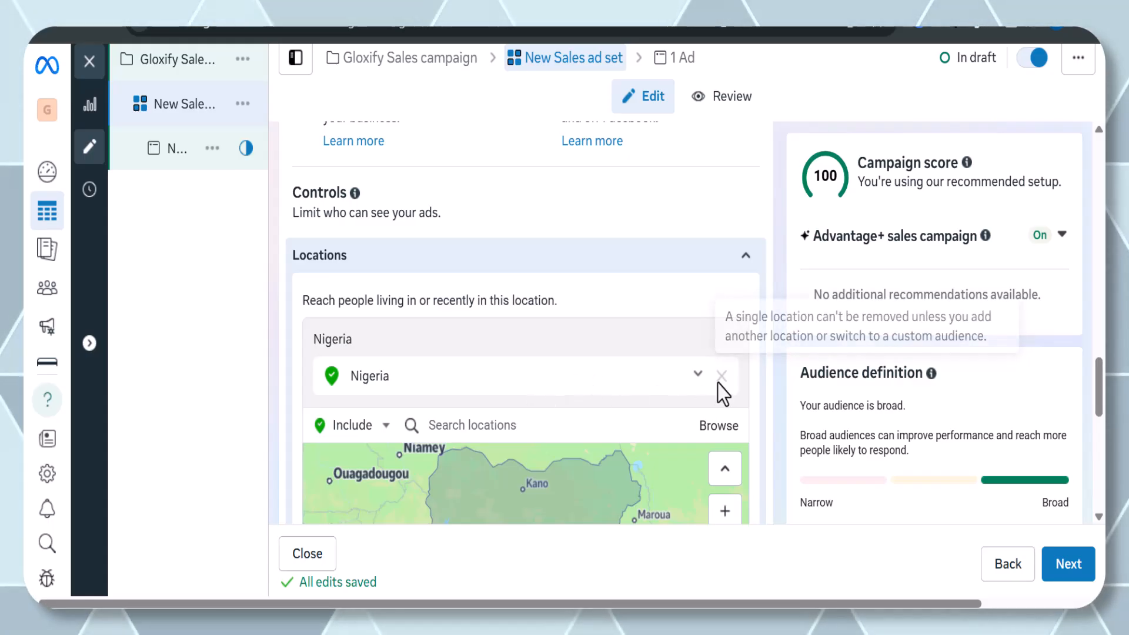
pyautogui.scroll(-3, 668, 389)
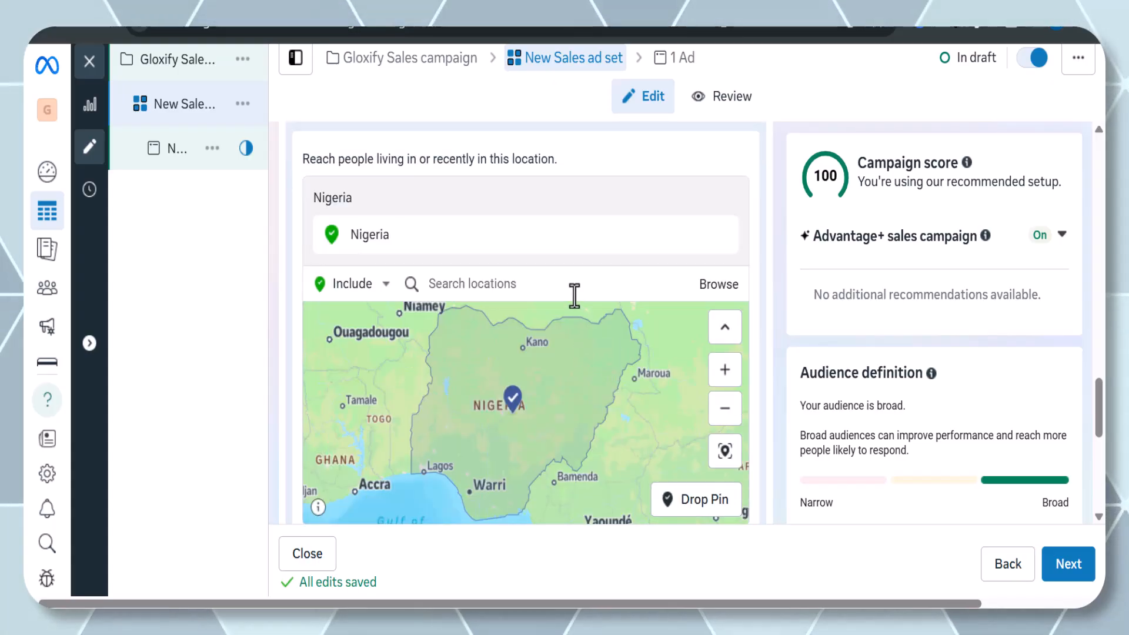
pyautogui.click(574, 285)
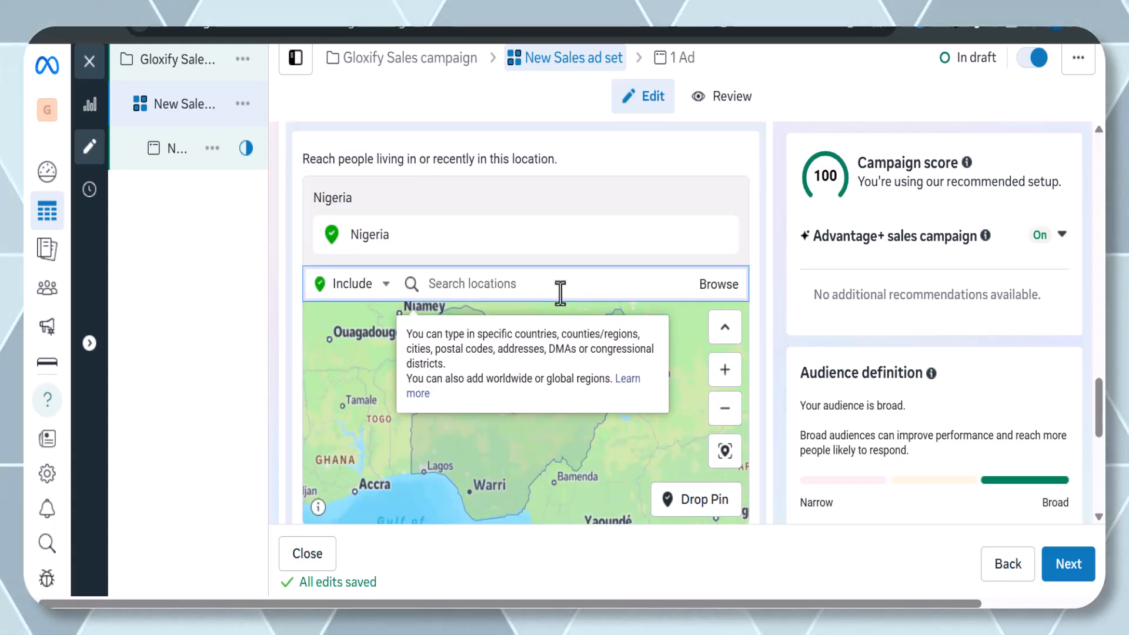
pyautogui.write('united ')
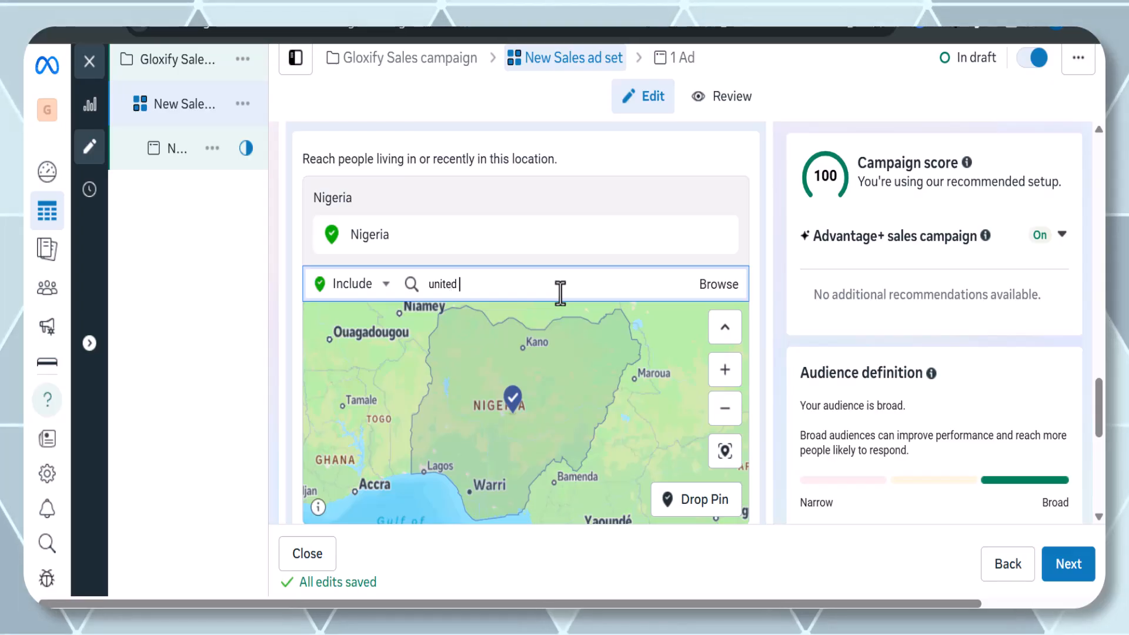
pyautogui.write('state')
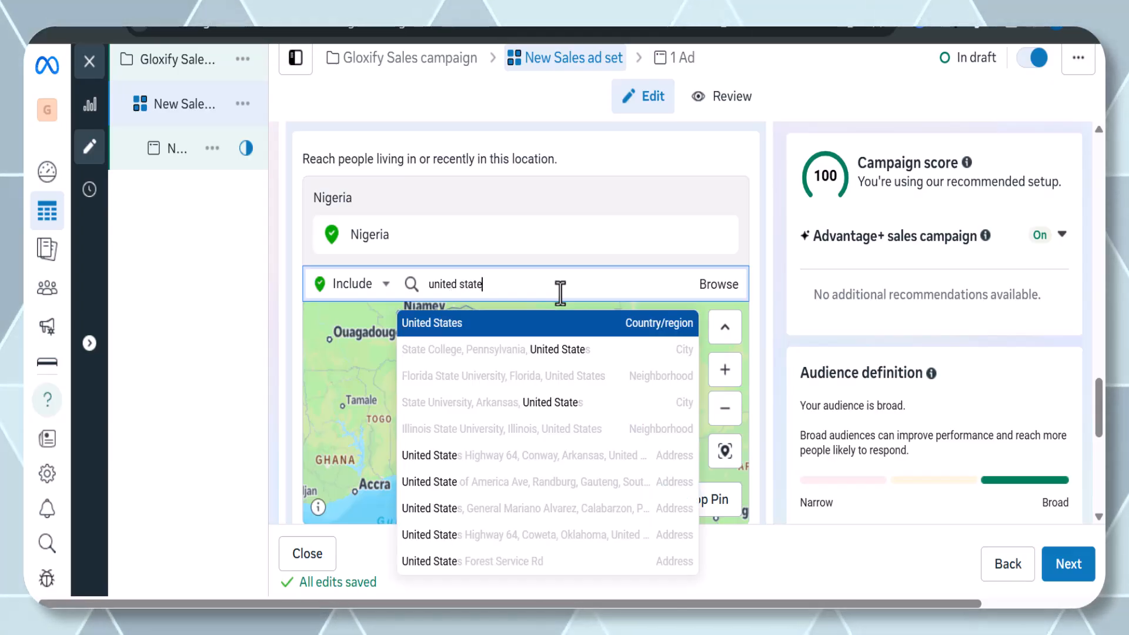
pyautogui.click(546, 335)
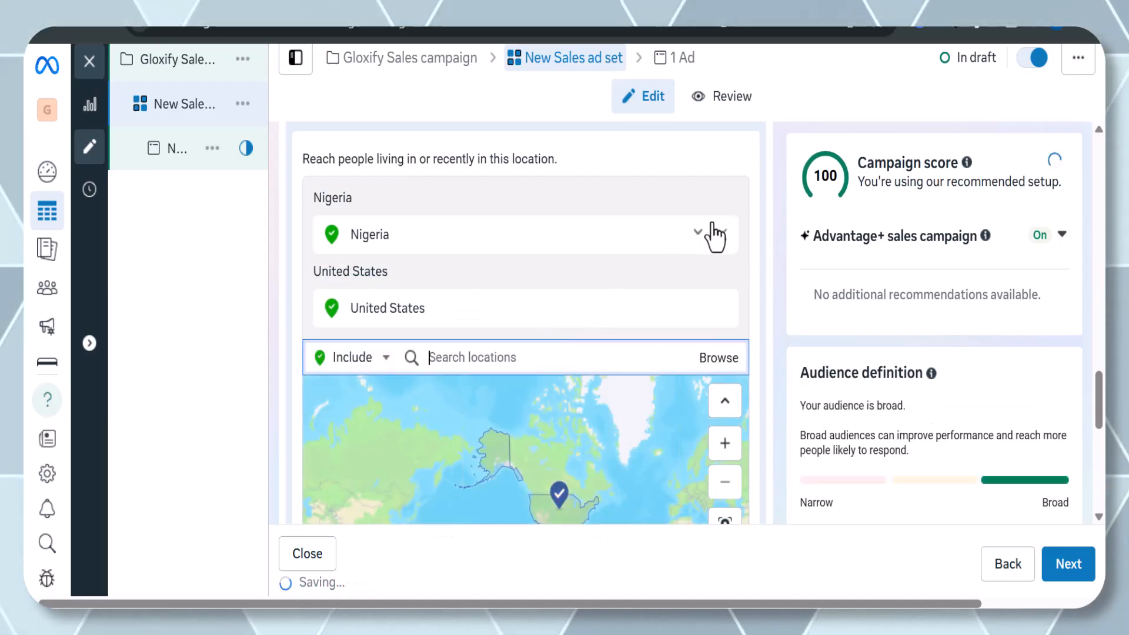
pyautogui.click(722, 234)
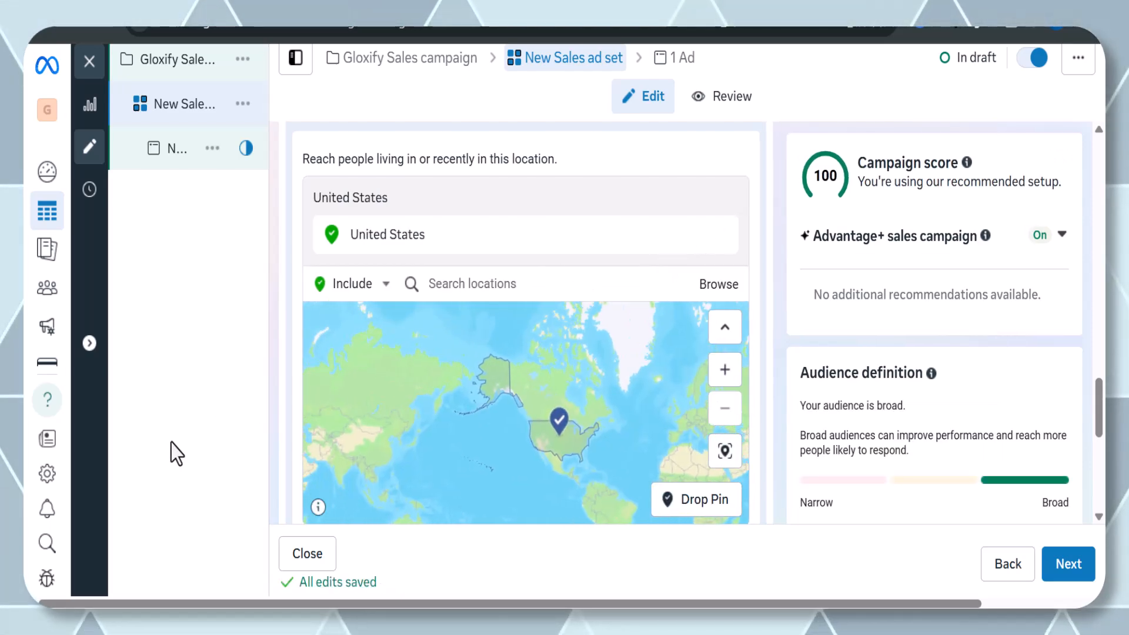
# Rename the ad set as United States.
pyautogui.scroll(15, 550, 252)
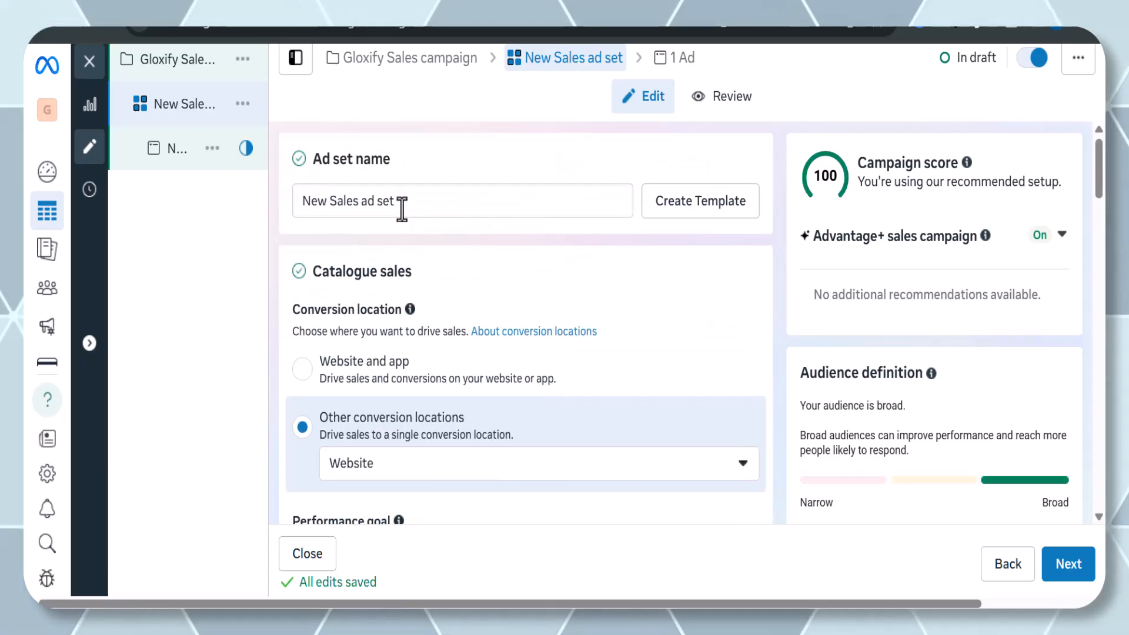
pyautogui.moveTo(395, 202); pyautogui.dragTo(284, 207)
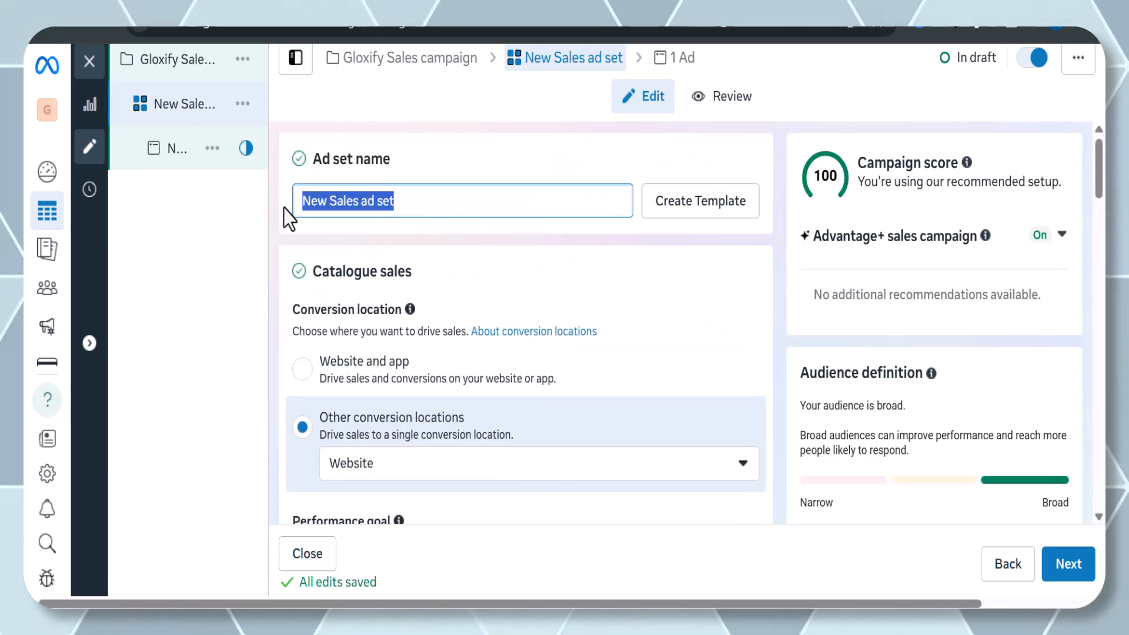
pyautogui.write('A')
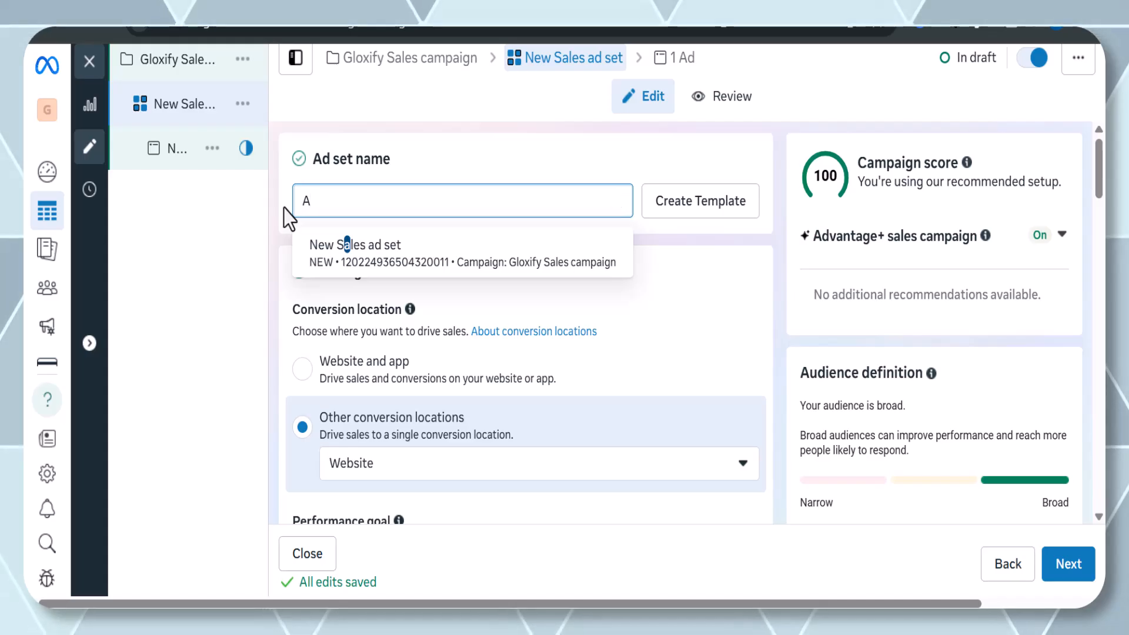
pyautogui.press('BackSpace')
pyautogui.write('U')
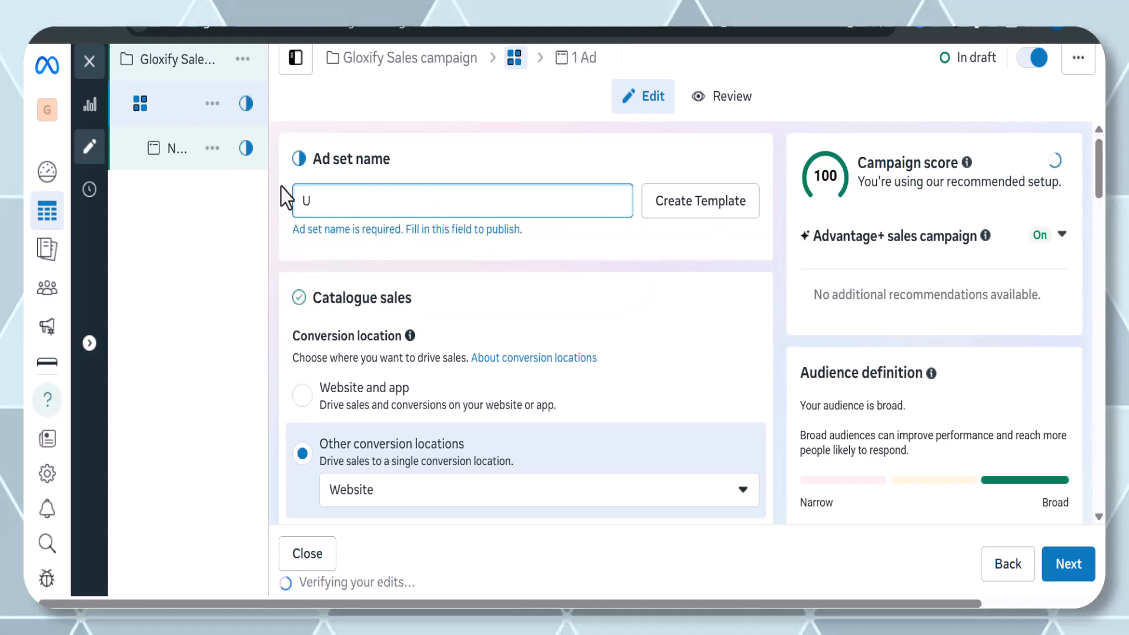
pyautogui.write('nited Sta')
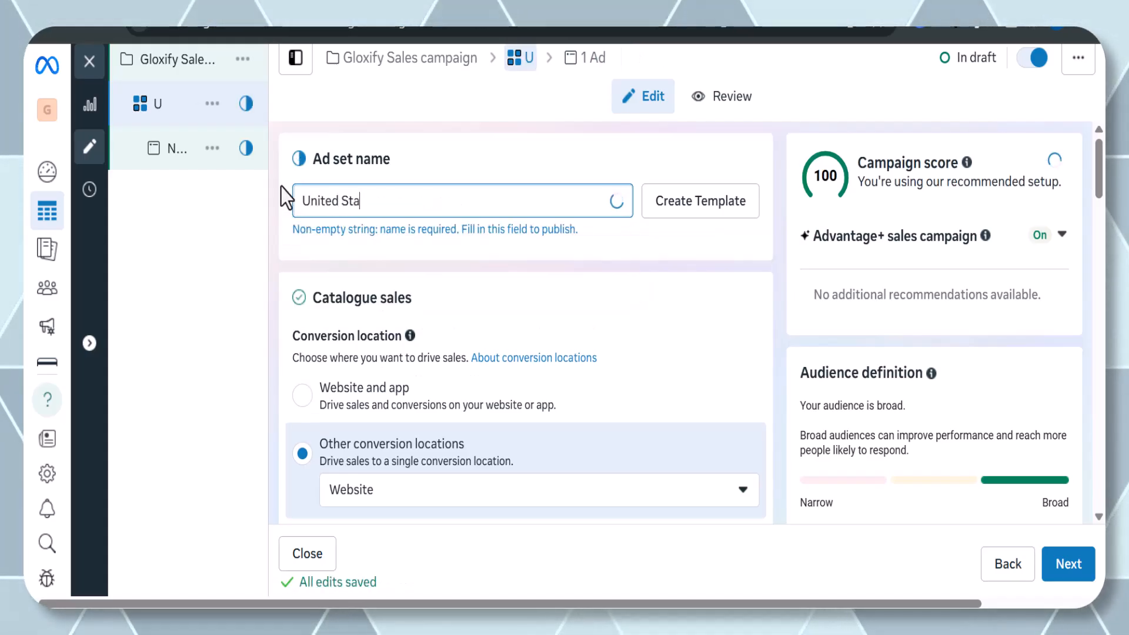
pyautogui.write('tes')
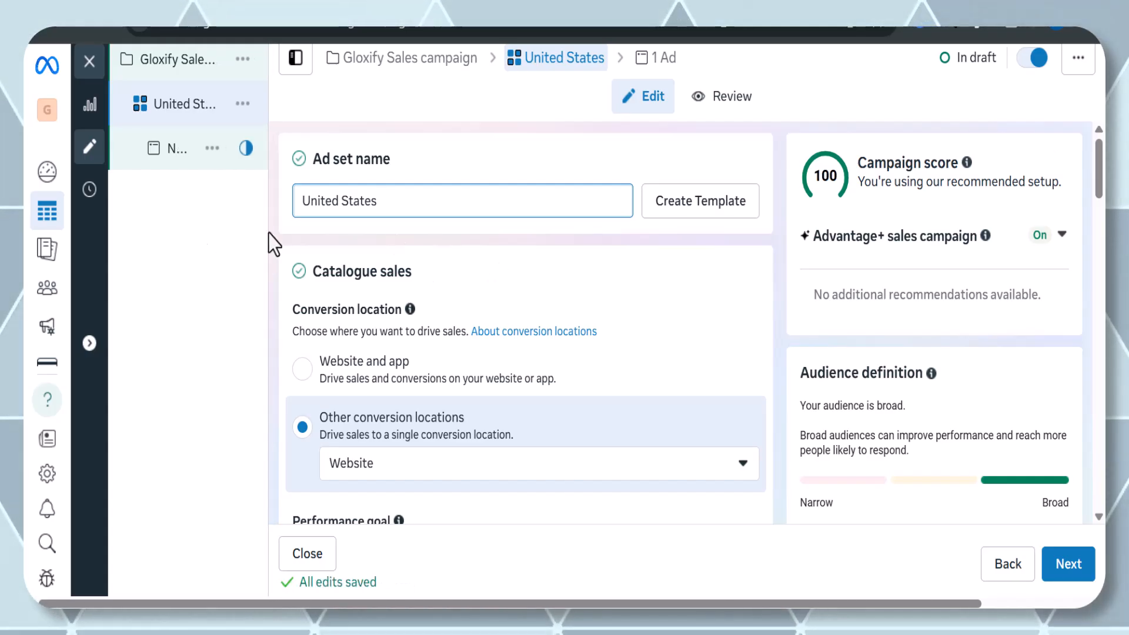
# Expand the audience's additional controls and set the minimum age to 21.
pyautogui.scroll(-2, 438, 266)
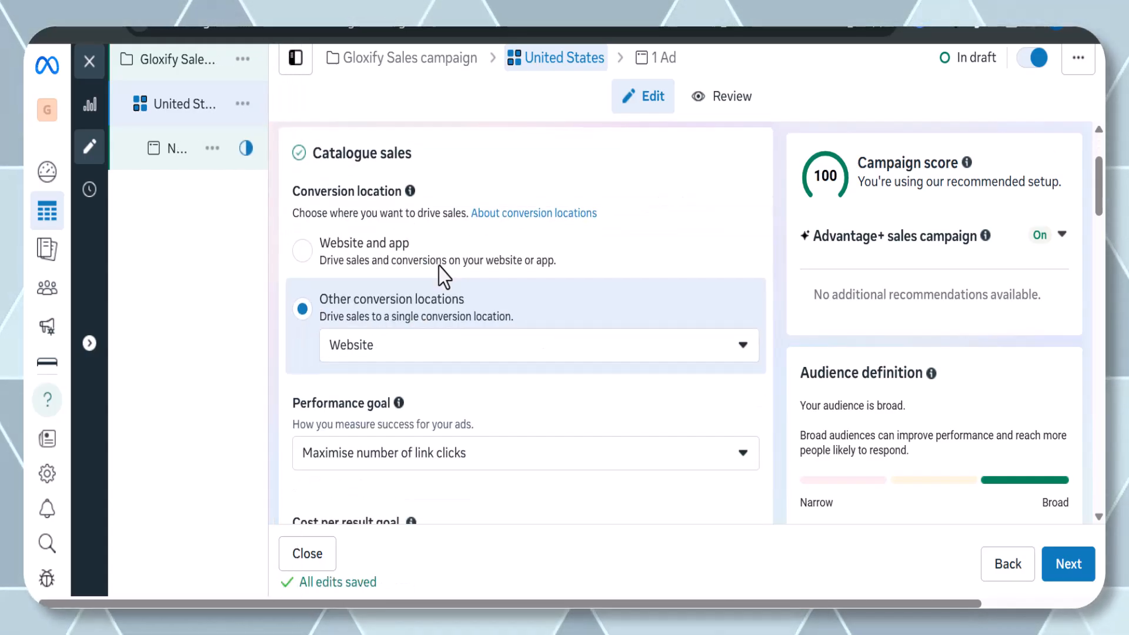
pyautogui.scroll(-12, 439, 267)
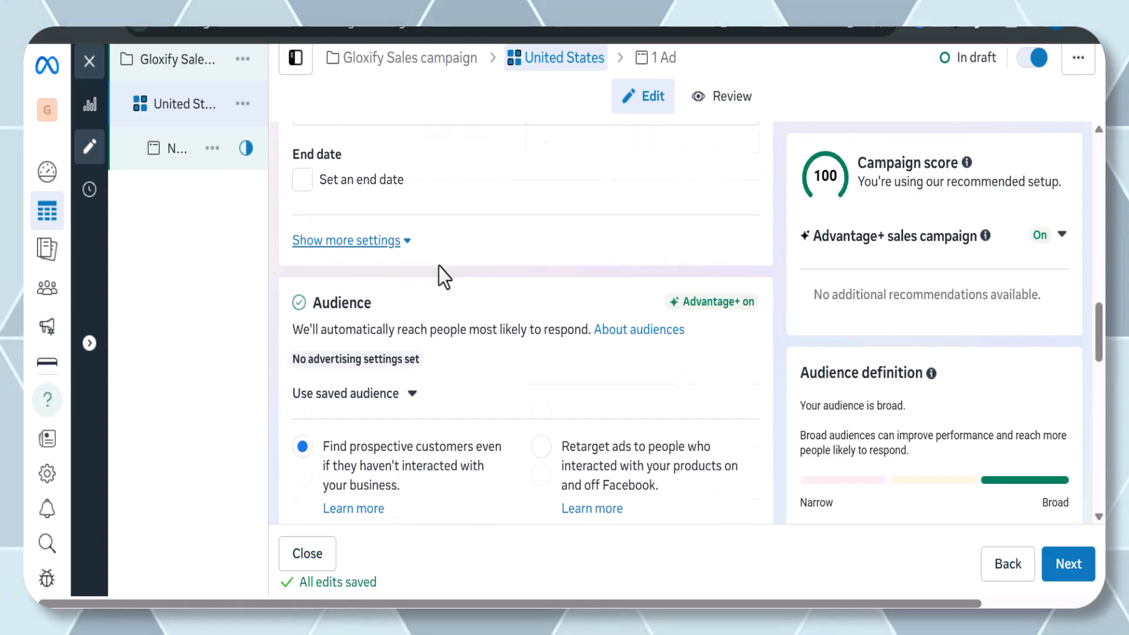
pyautogui.scroll(-8, 439, 267)
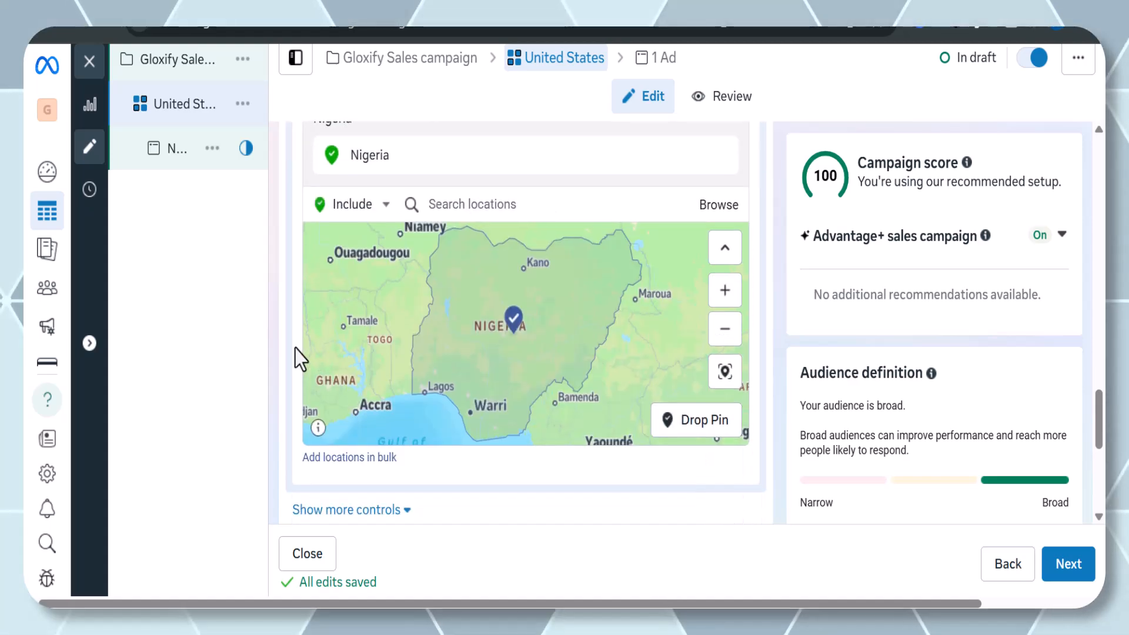
pyautogui.scroll(-3, 297, 356)
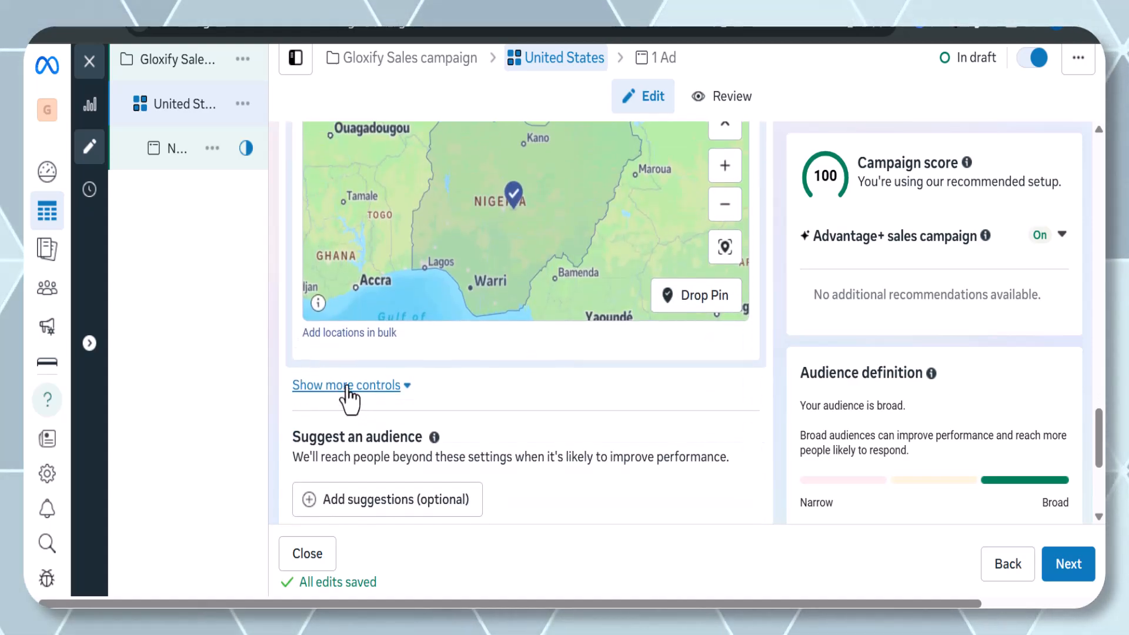
pyautogui.click(349, 386)
pyautogui.scroll(-2, 347, 394)
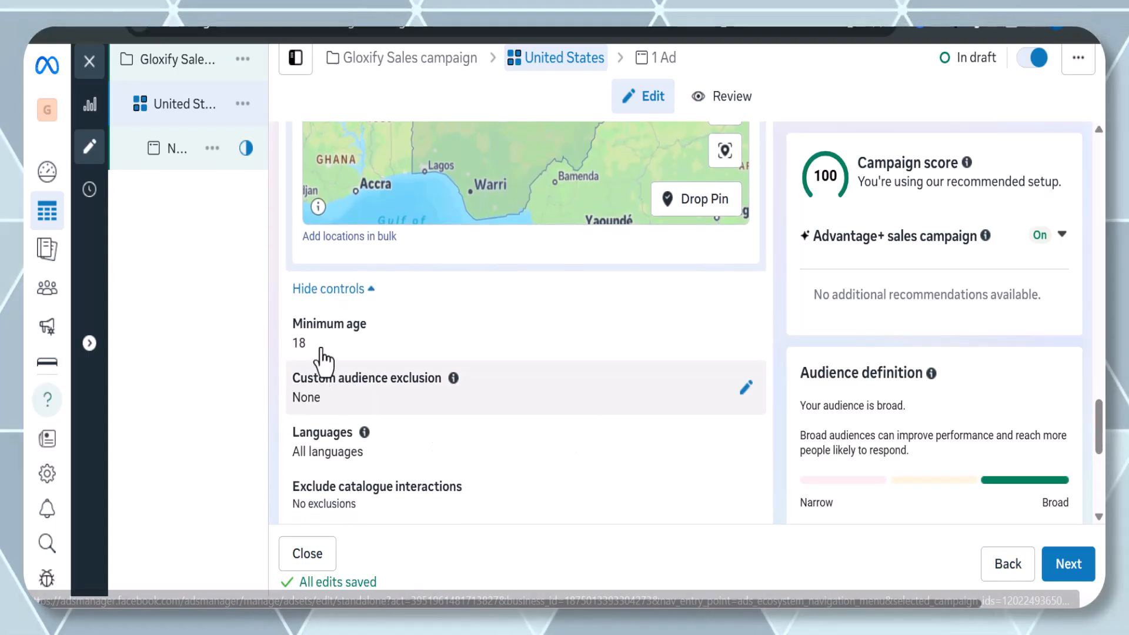
pyautogui.scroll(-5, 311, 344)
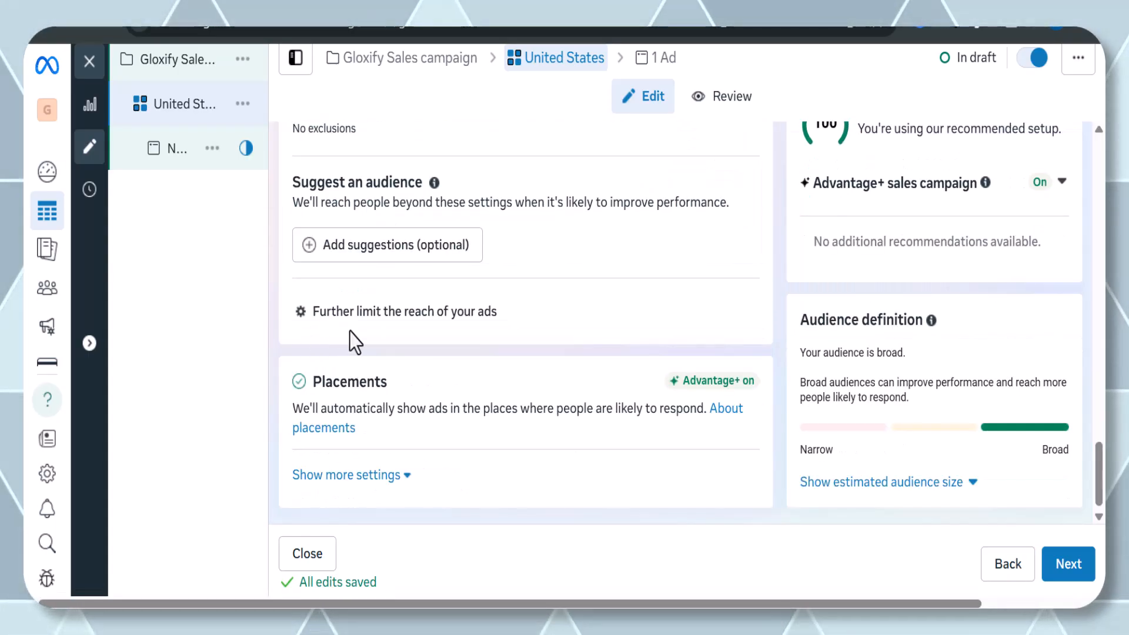
pyautogui.scroll(3, 349, 332)
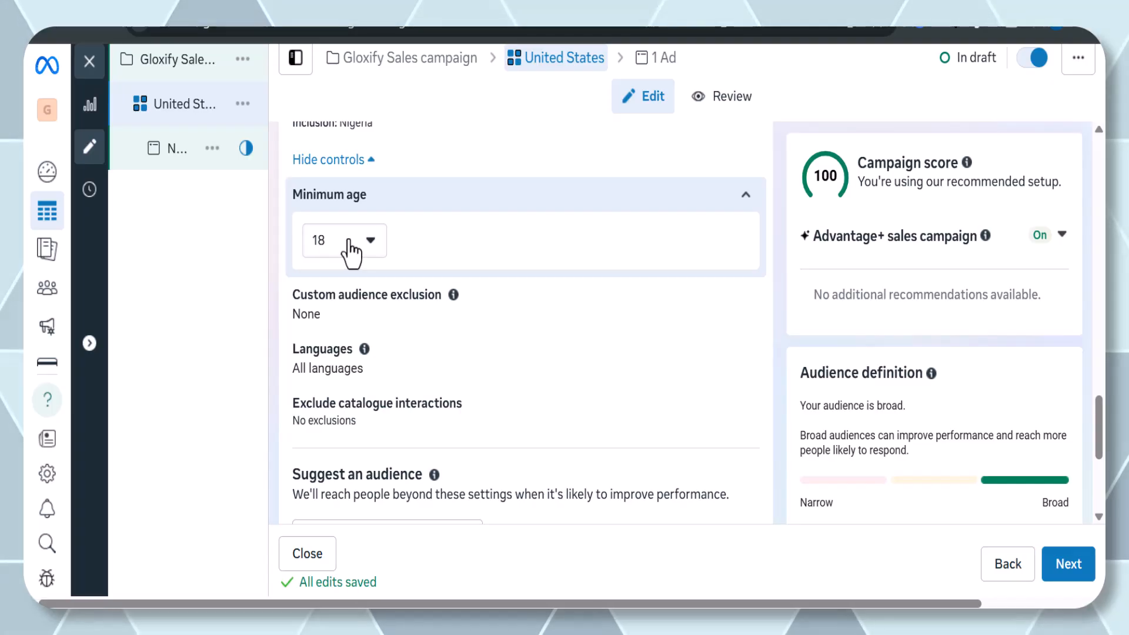
pyautogui.click(351, 247)
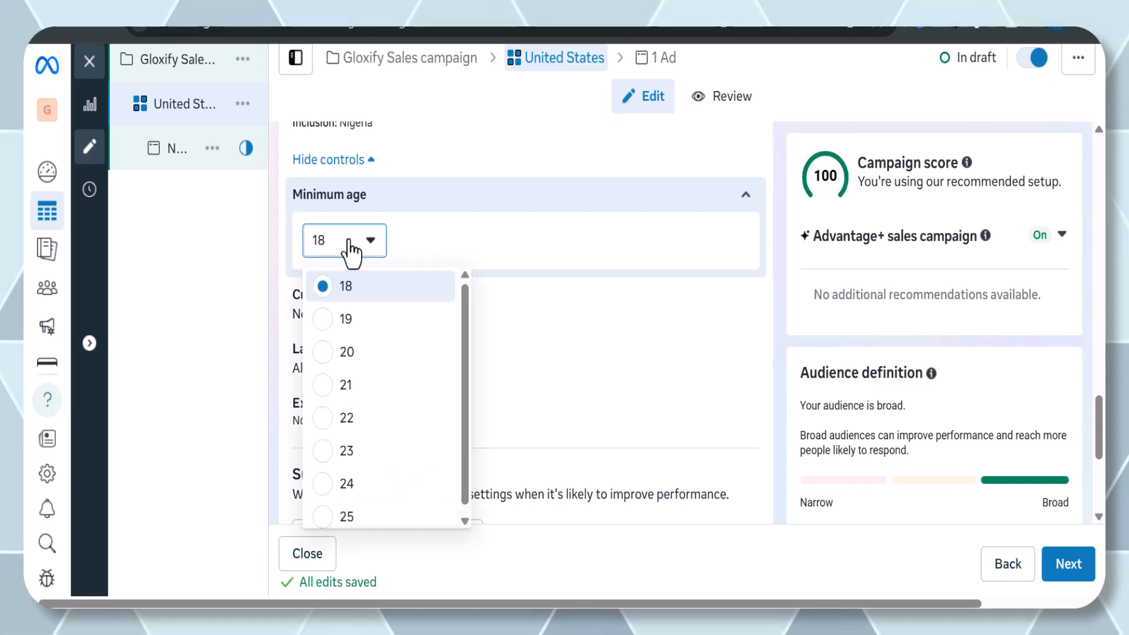
pyautogui.click(348, 393)
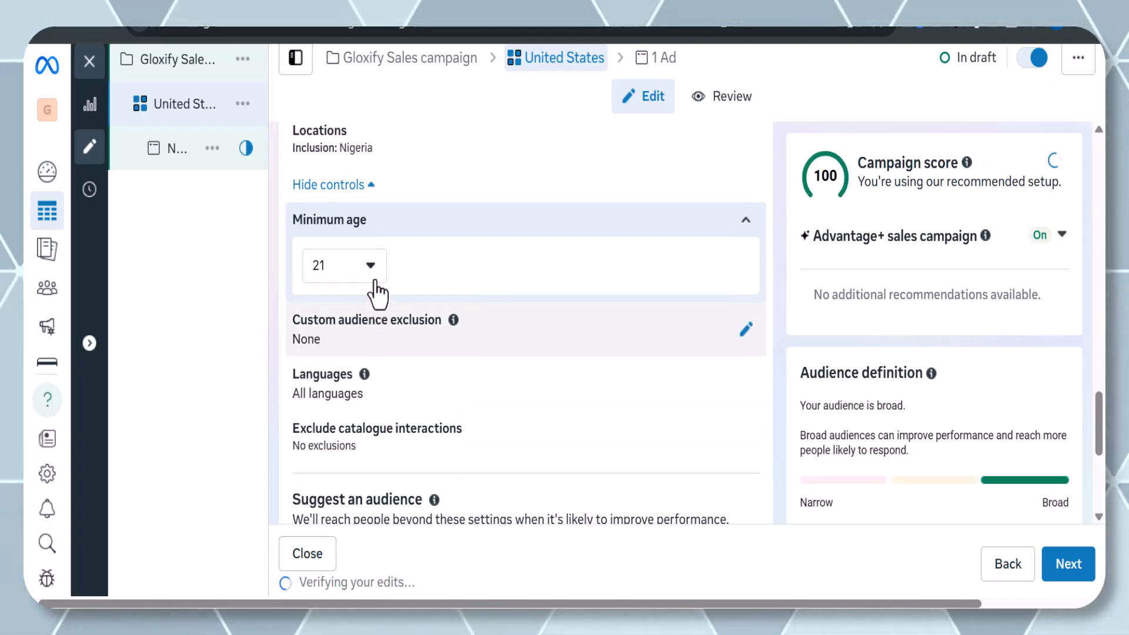
# Duplicate the United States ad set into the original campaign and name the copy Nigeria.
pyautogui.scroll(-2, 377, 294)
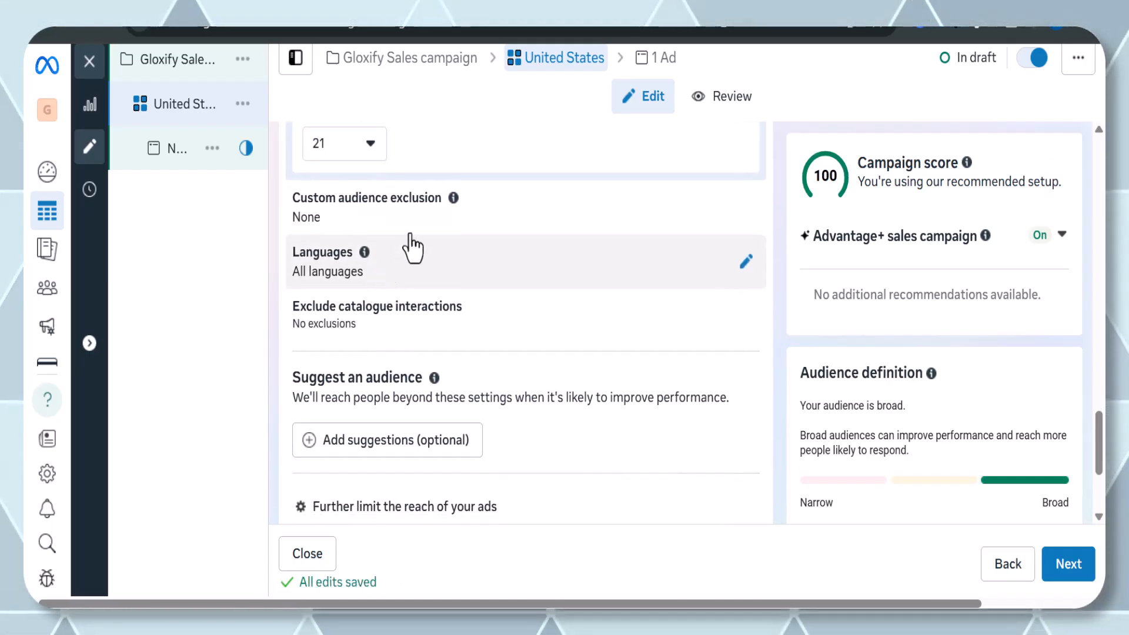
pyautogui.scroll(-1, 405, 250)
pyautogui.scroll(4, 411, 247)
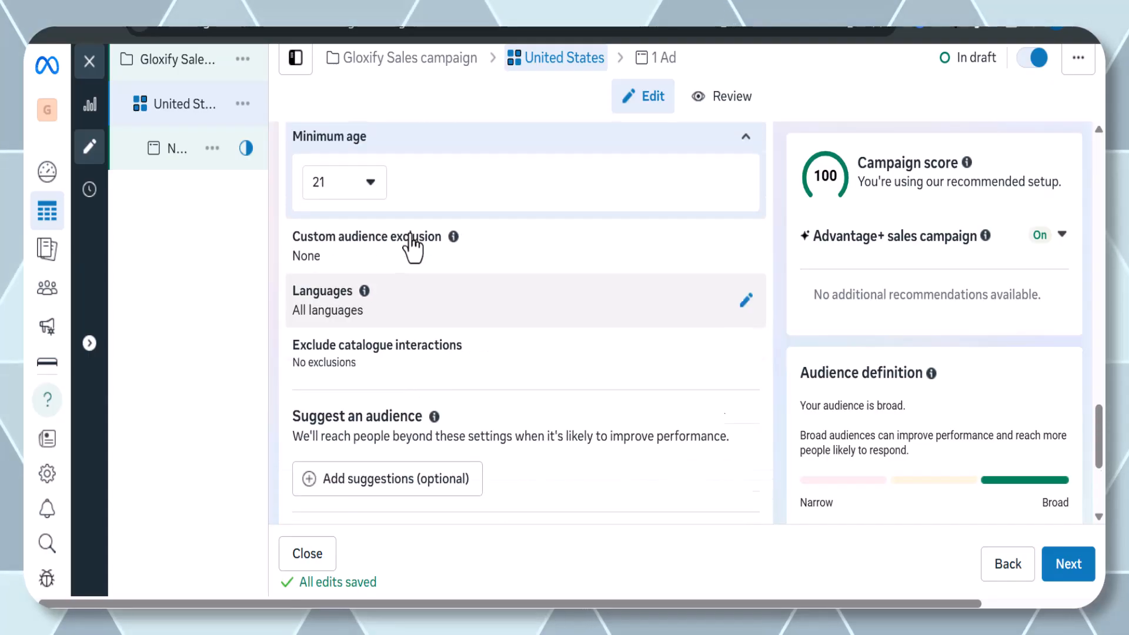
pyautogui.scroll(-2, 412, 247)
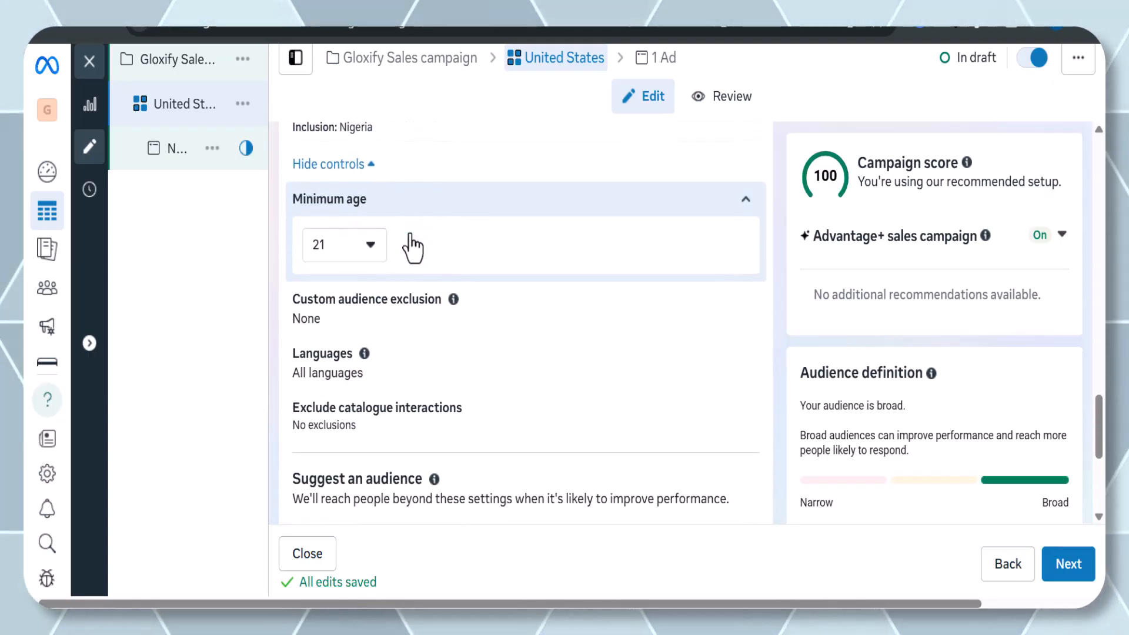
pyautogui.scroll(1, 412, 247)
pyautogui.scroll(-5, 411, 247)
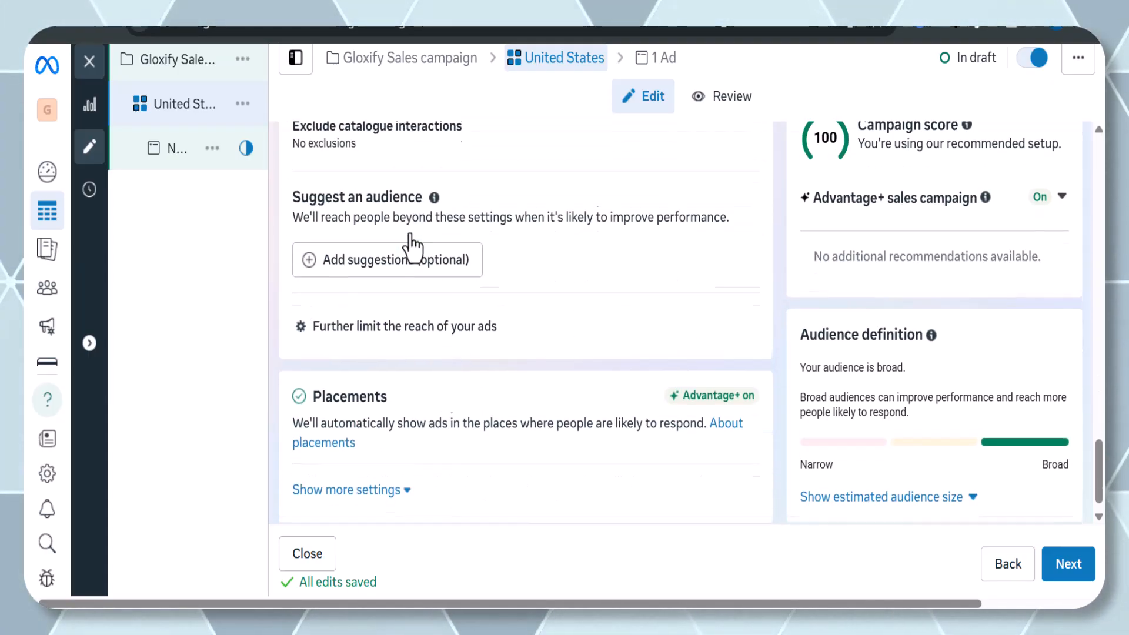
pyautogui.scroll(6, 412, 244)
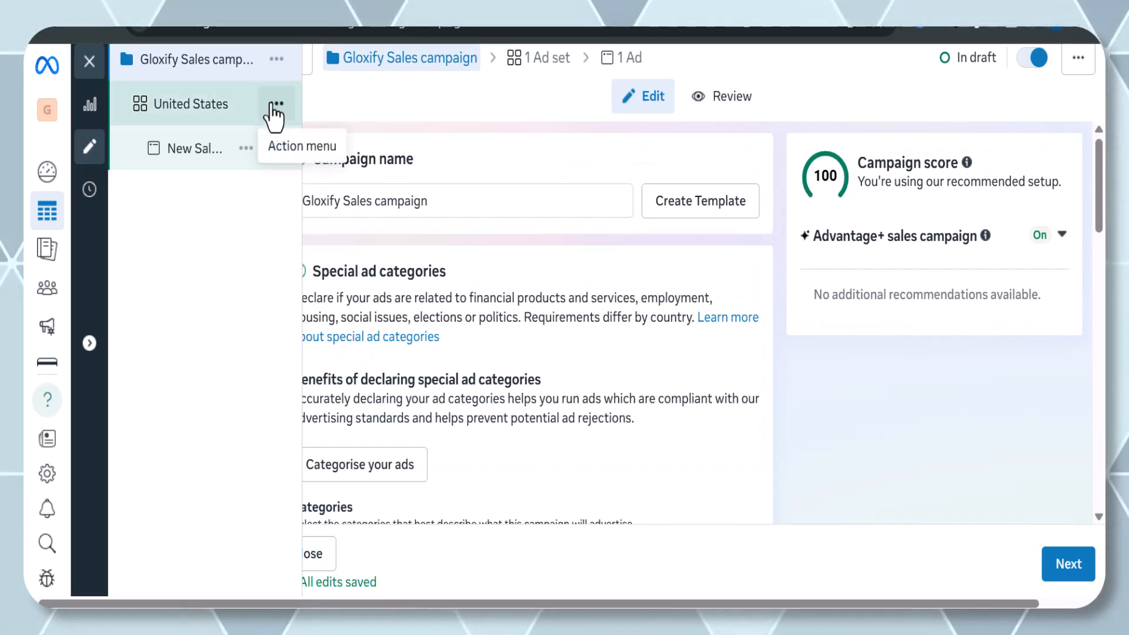
pyautogui.click(275, 104)
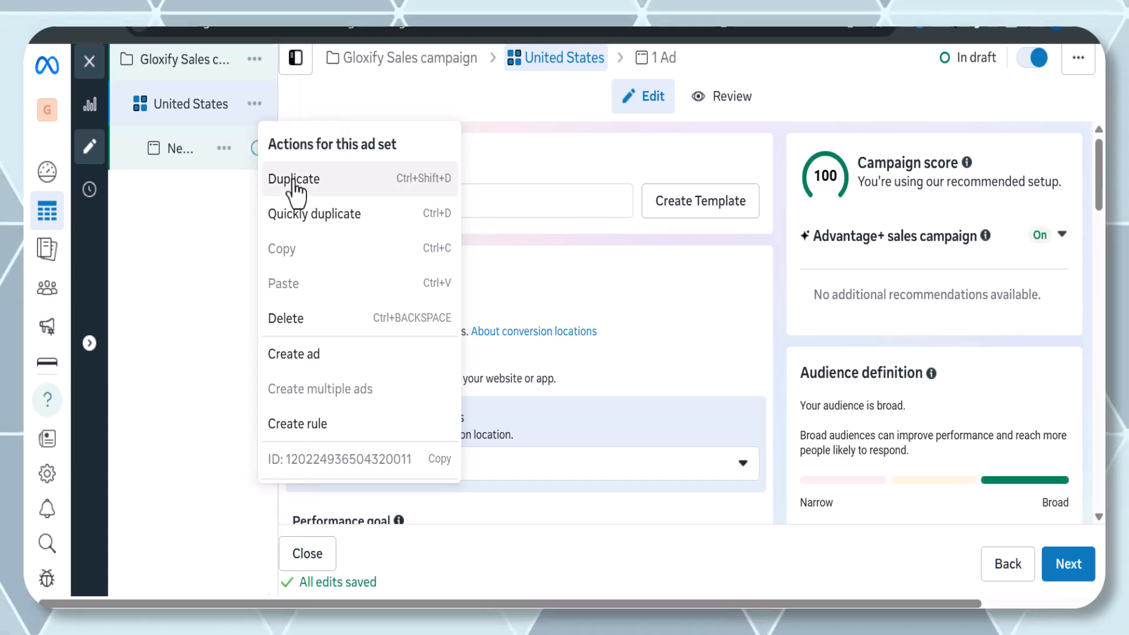
pyautogui.click(294, 183)
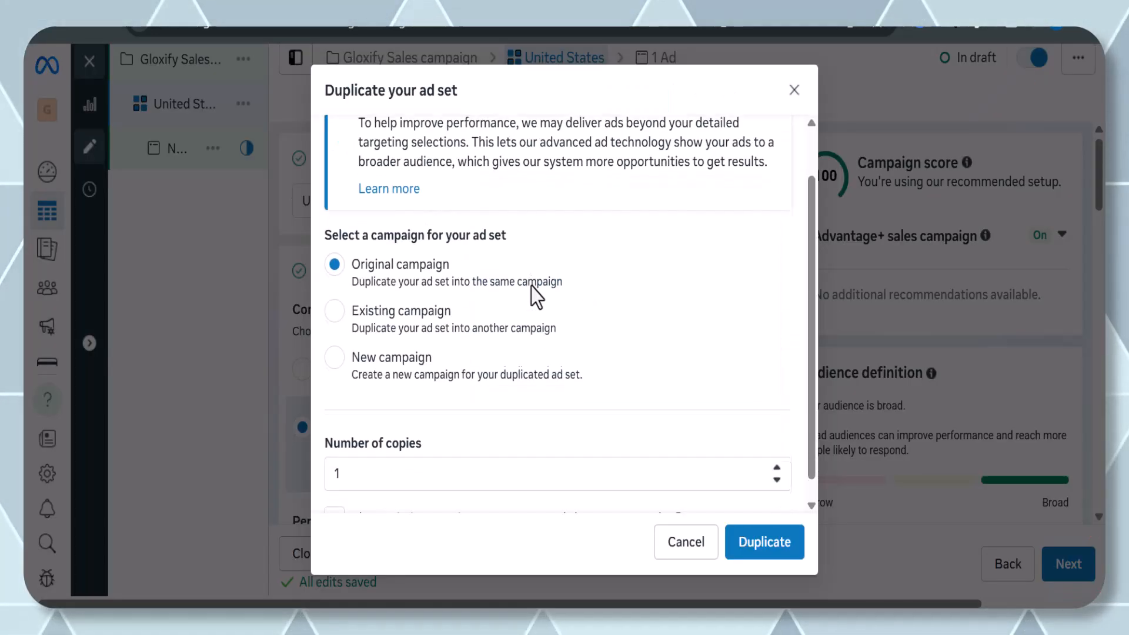
pyautogui.scroll(-1, 531, 287)
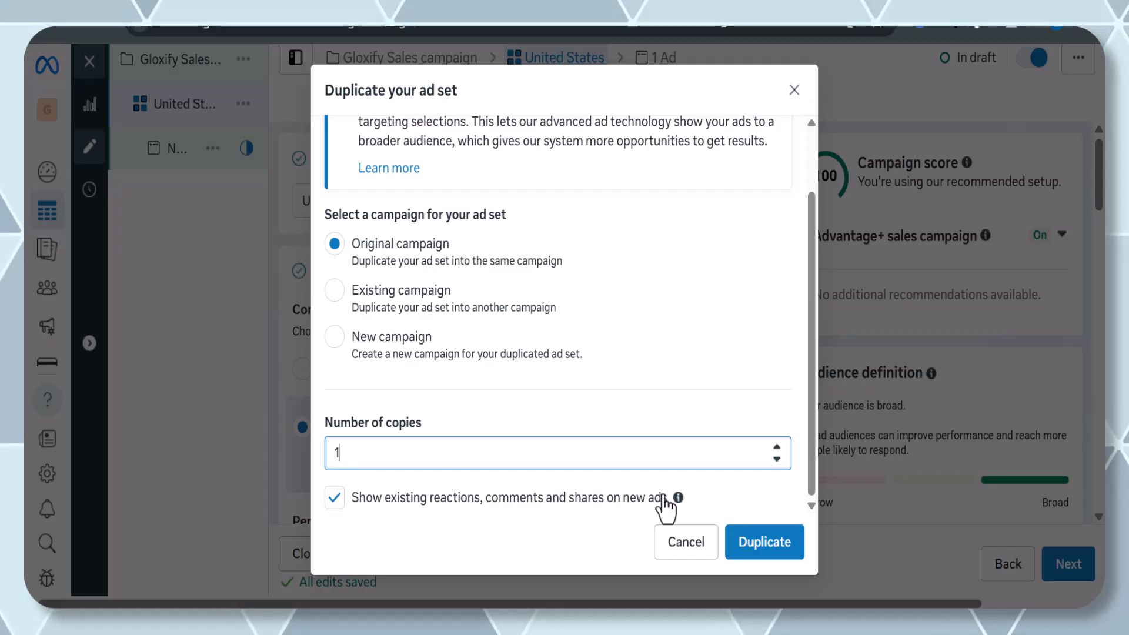
pyautogui.click(737, 556)
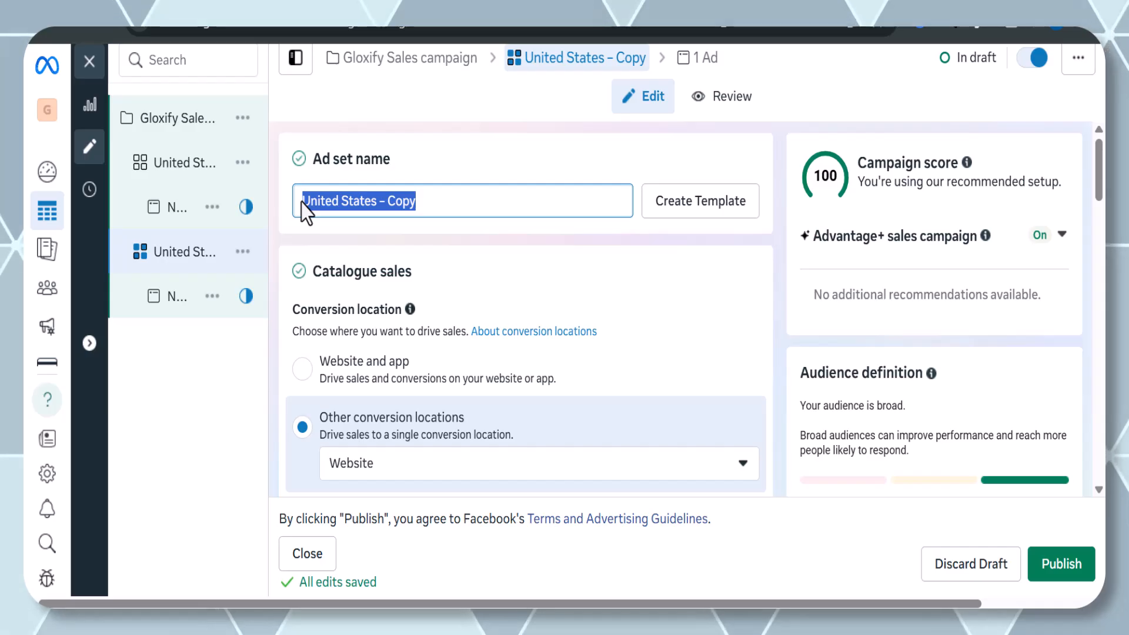
pyautogui.write('ria')
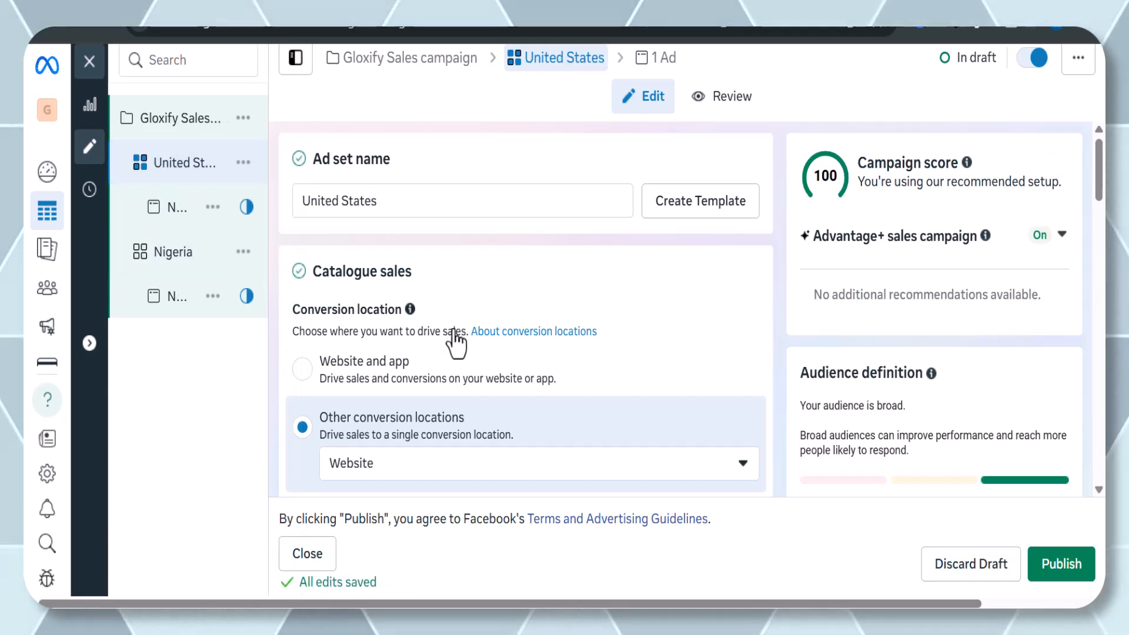
# Set the United States ad set's included location to United States.
pyautogui.scroll(-15, 455, 340)
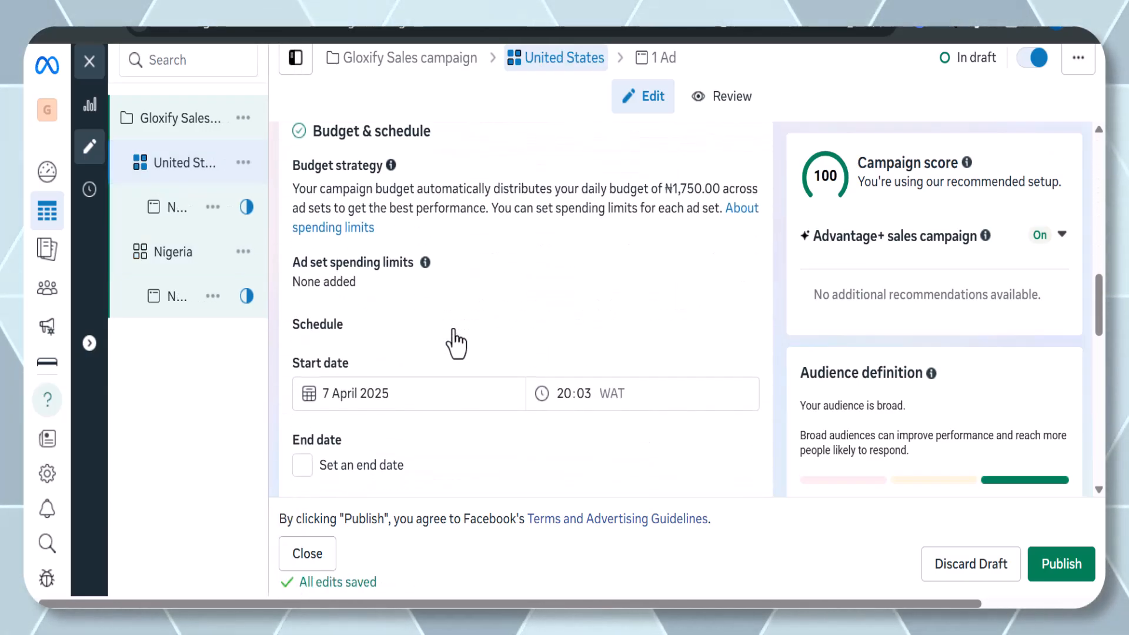
pyautogui.scroll(-10, 456, 344)
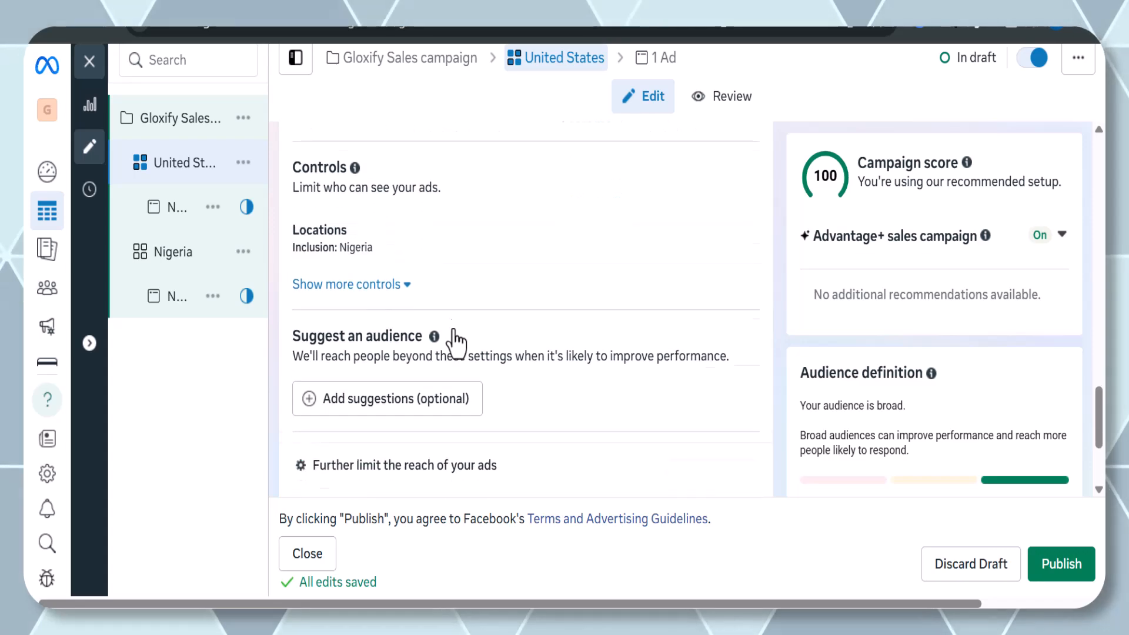
pyautogui.scroll(-5, 456, 344)
pyautogui.scroll(7, 456, 345)
pyautogui.scroll(5, 456, 345)
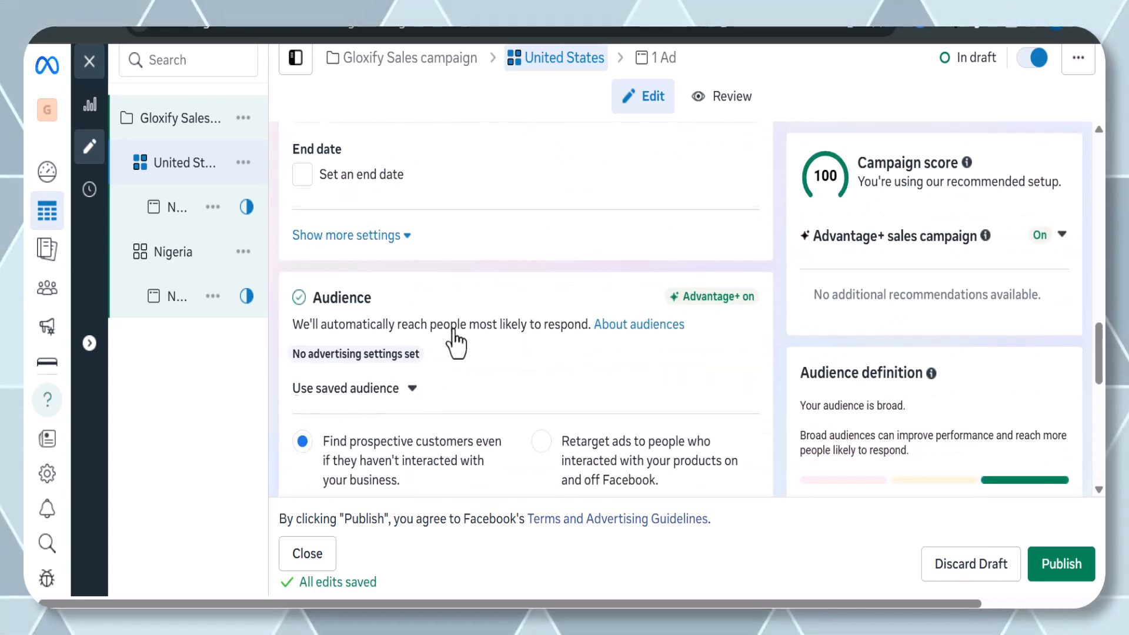
pyautogui.scroll(-5, 456, 345)
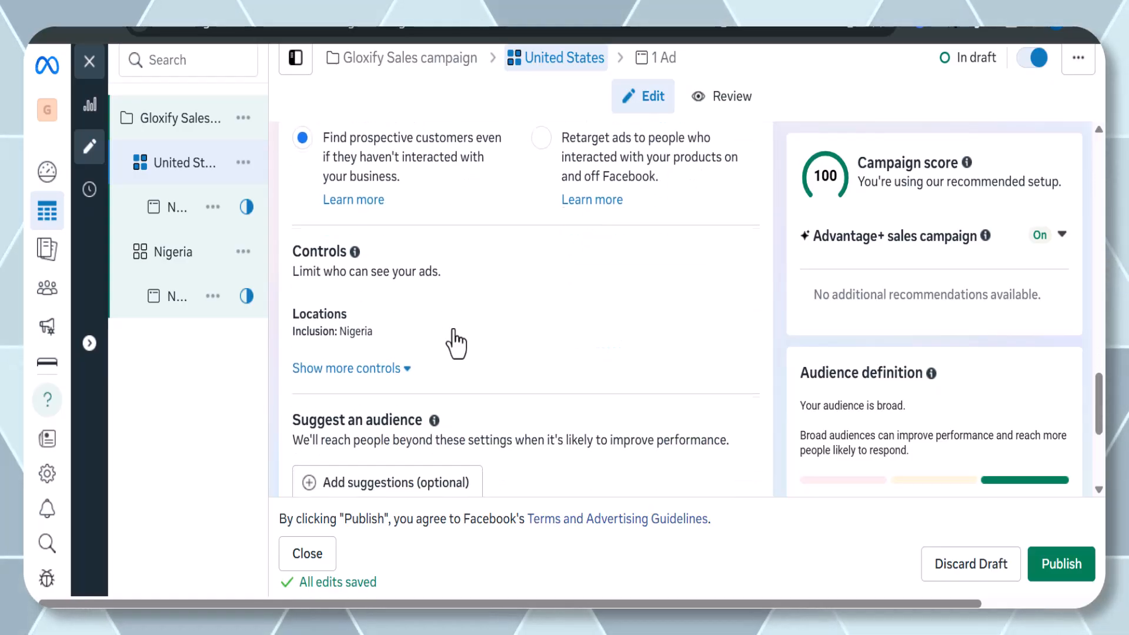
pyautogui.scroll(-1, 455, 344)
pyautogui.click(357, 317)
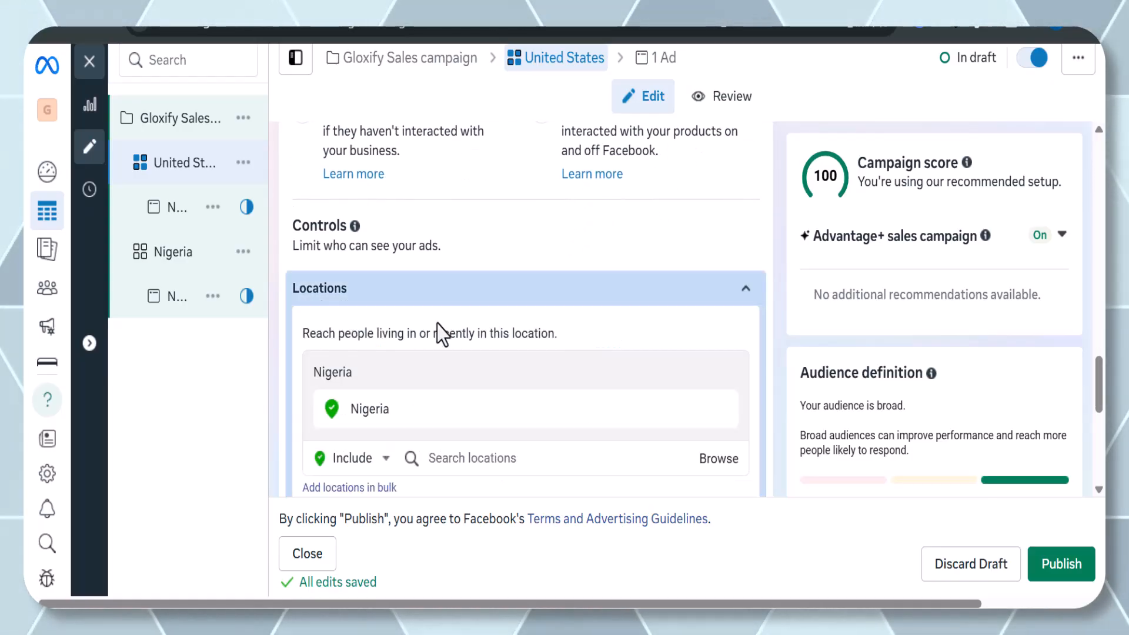
pyautogui.scroll(-2, 436, 324)
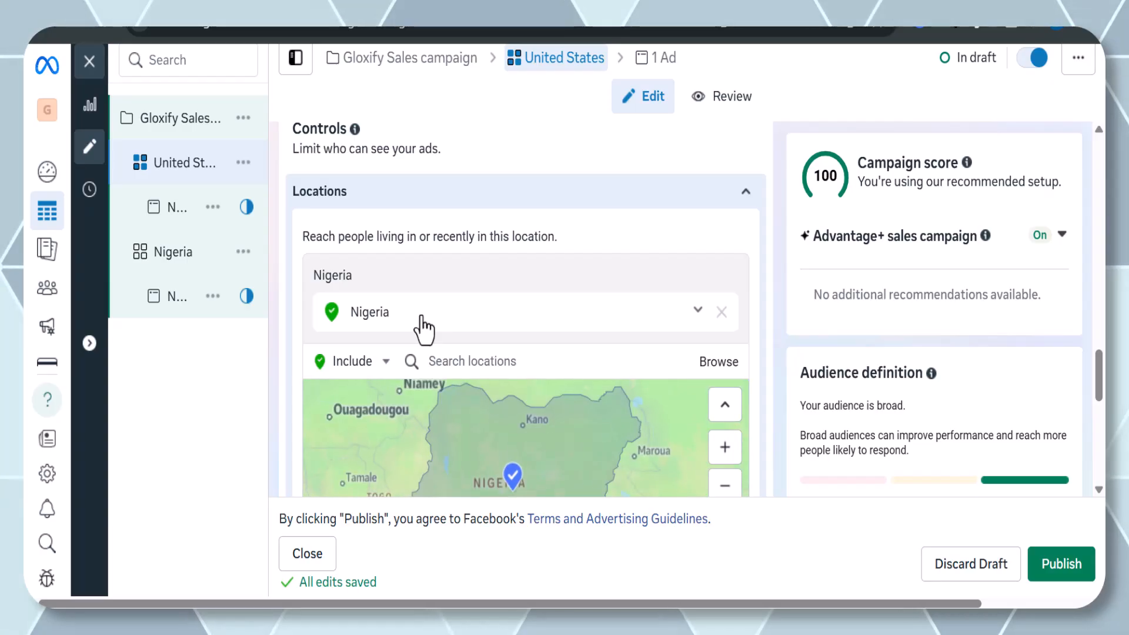
pyautogui.click(480, 363)
pyautogui.write('U')
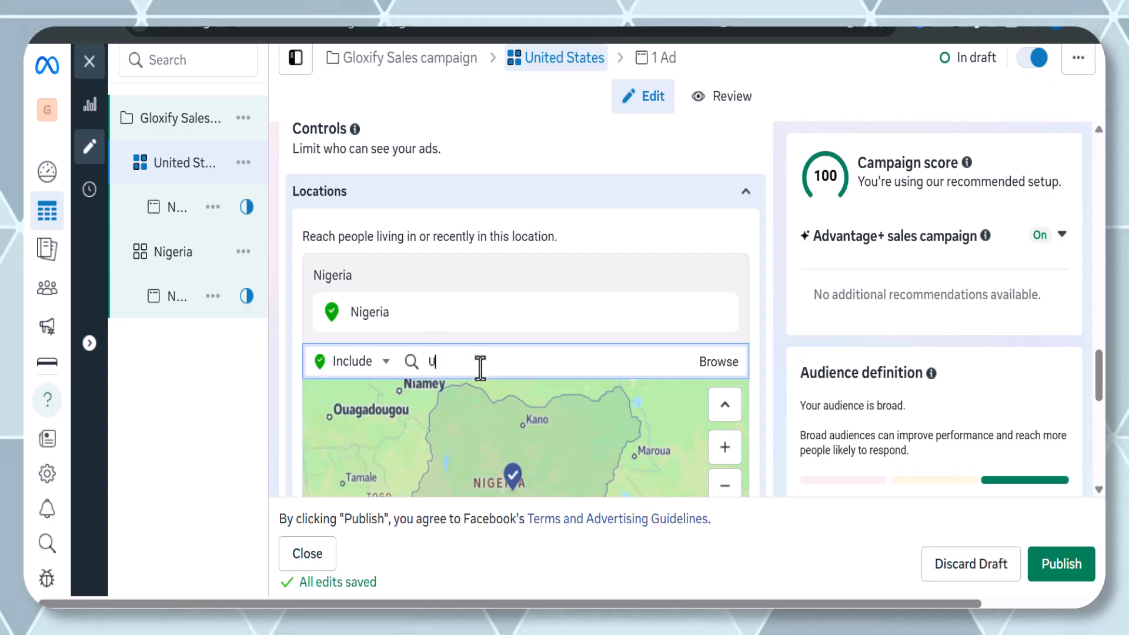
pyautogui.write('nited')
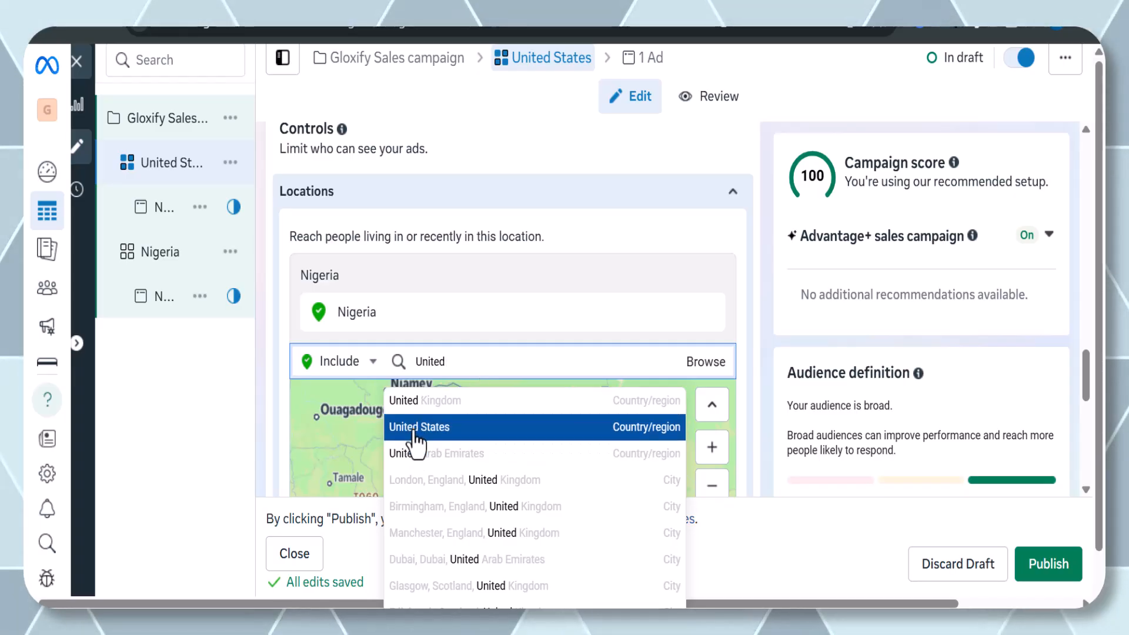
pyautogui.click(416, 428)
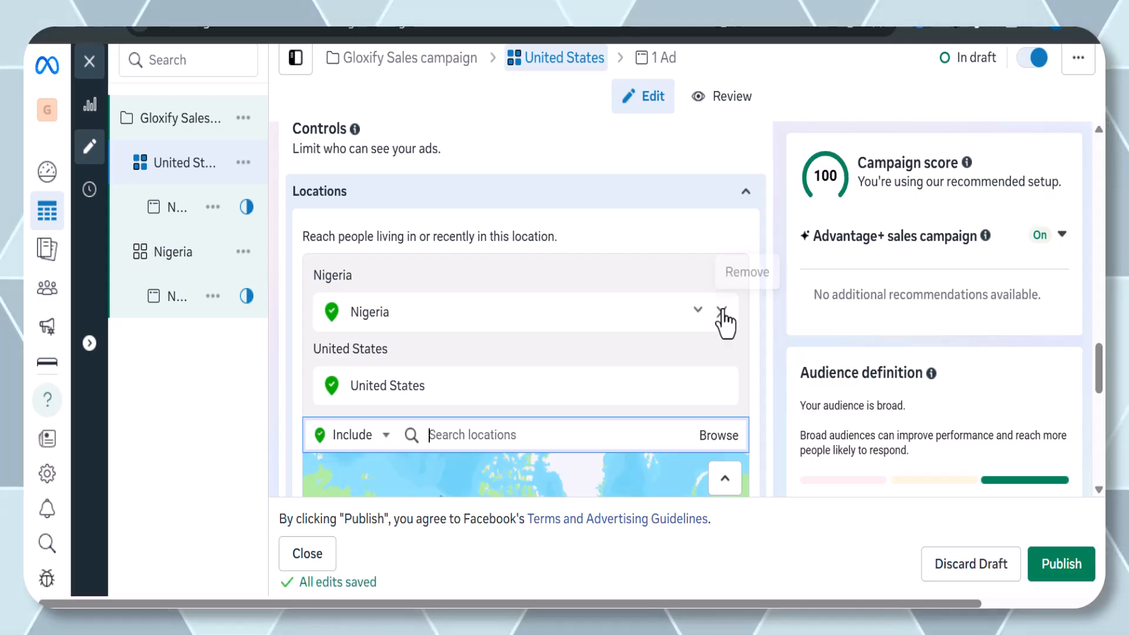
# Open the ad under the United States ad set and set its format to Single image or video.
pyautogui.click(148, 258)
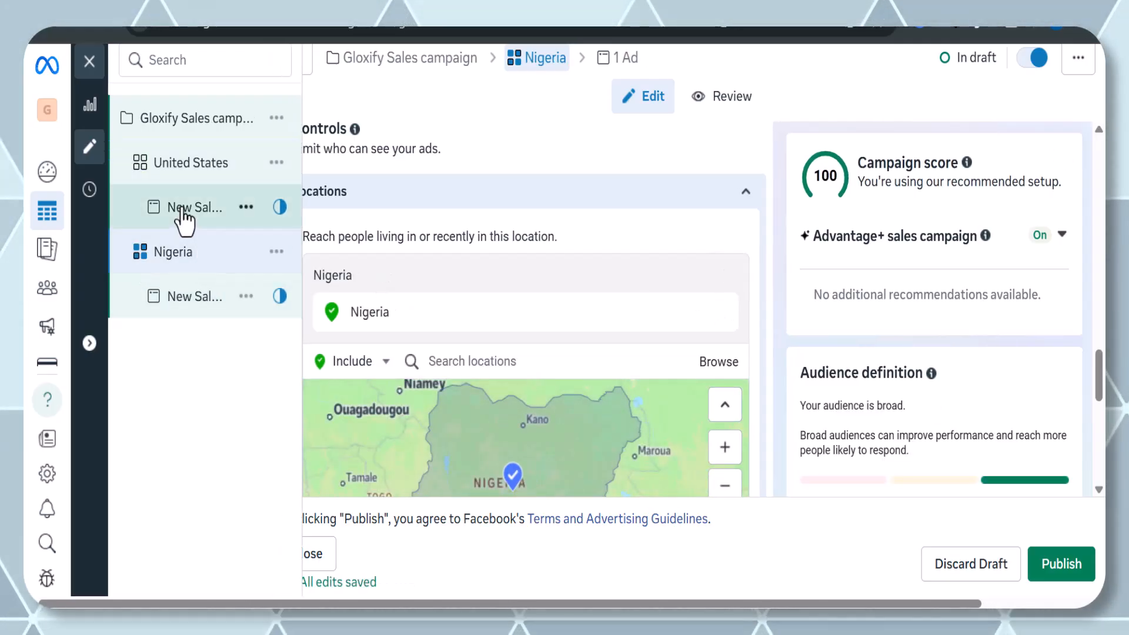
pyautogui.click(184, 212)
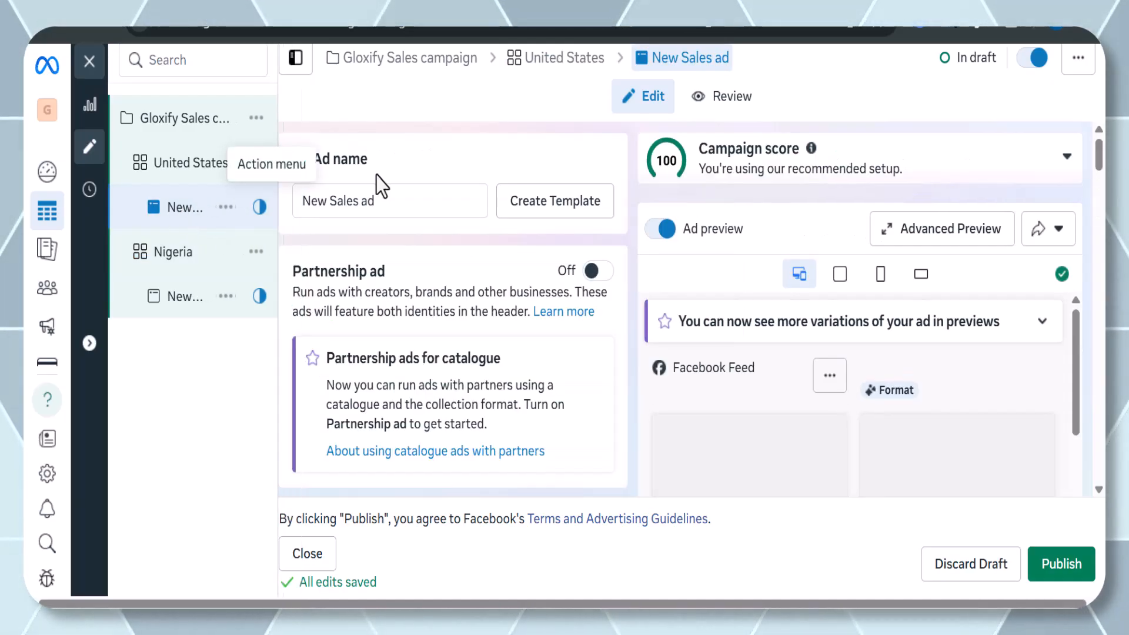
pyautogui.scroll(-1, 380, 230)
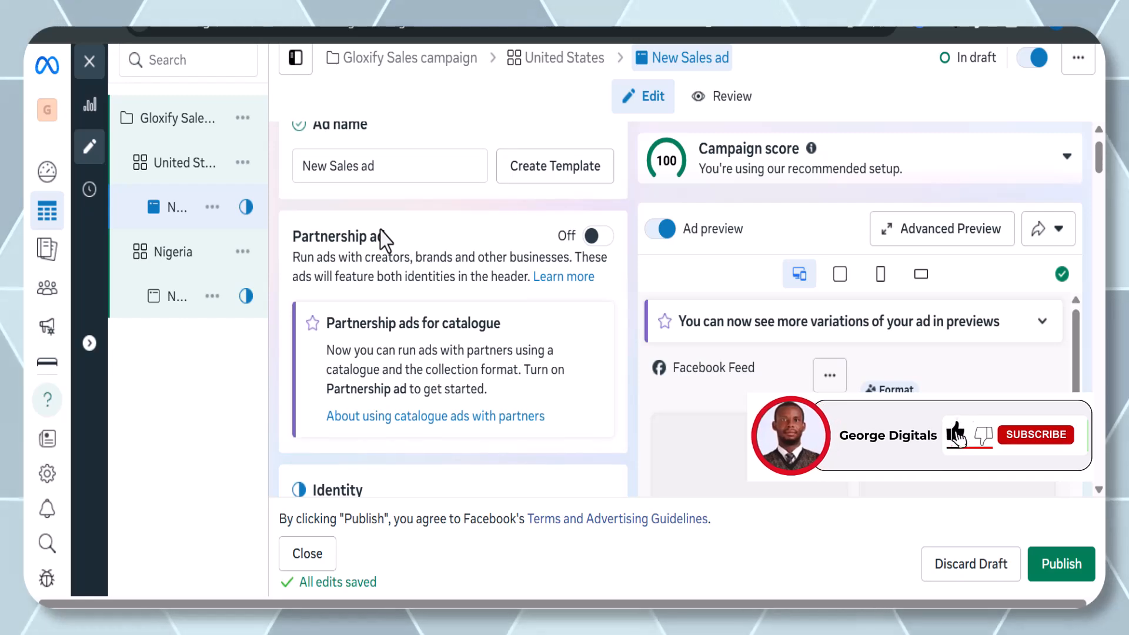
pyautogui.scroll(-1, 380, 230)
pyautogui.scroll(-1, 380, 231)
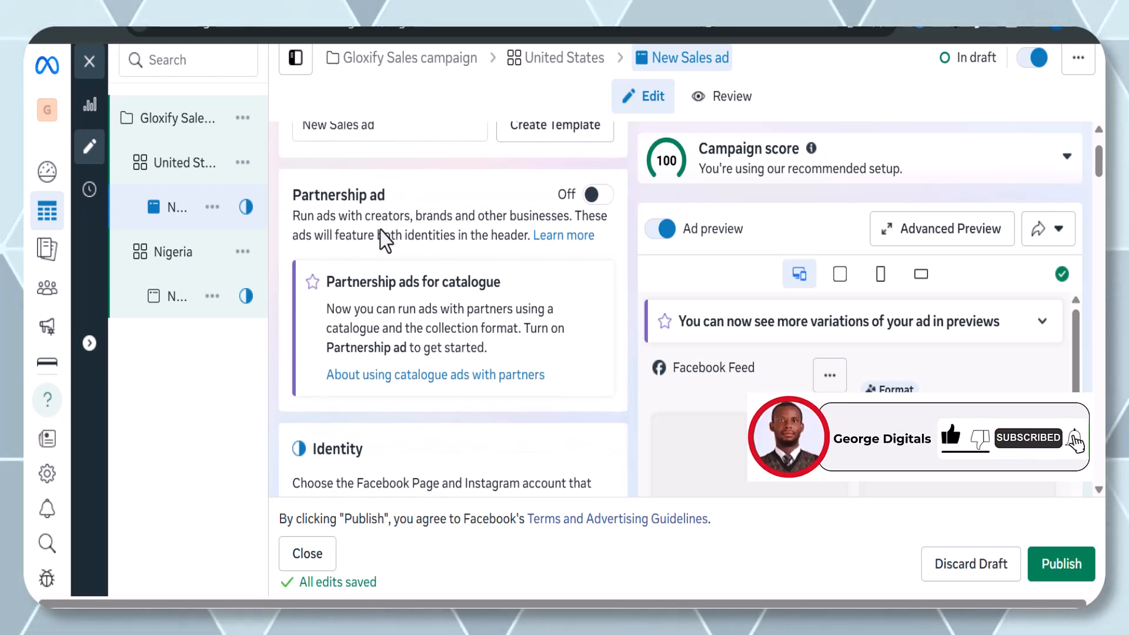
pyautogui.scroll(-1, 380, 231)
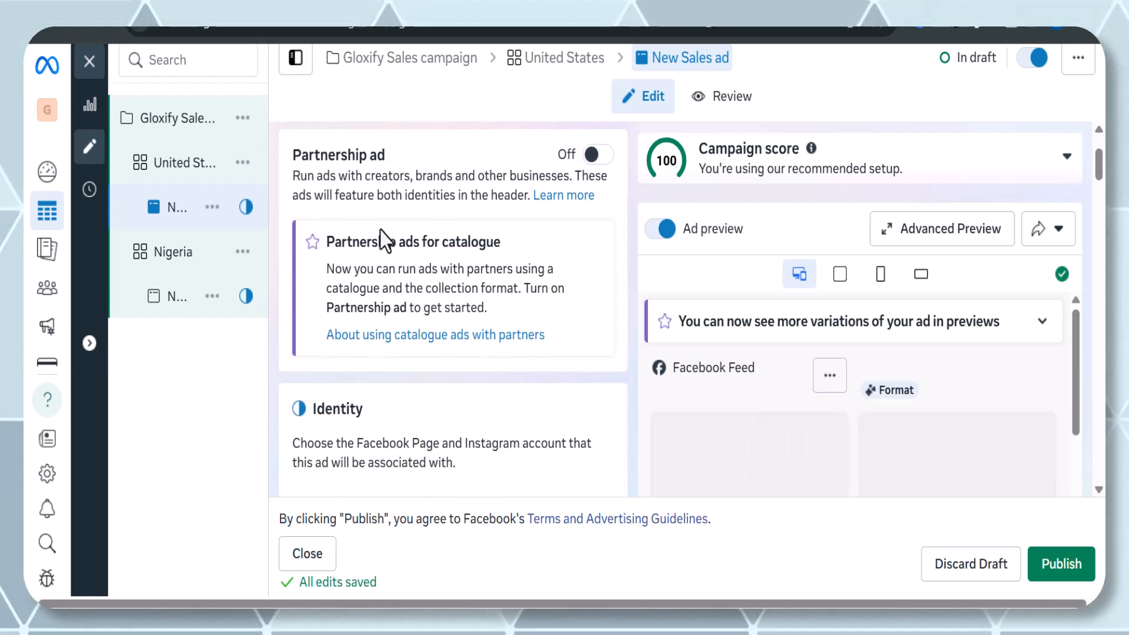
pyautogui.scroll(-4, 380, 230)
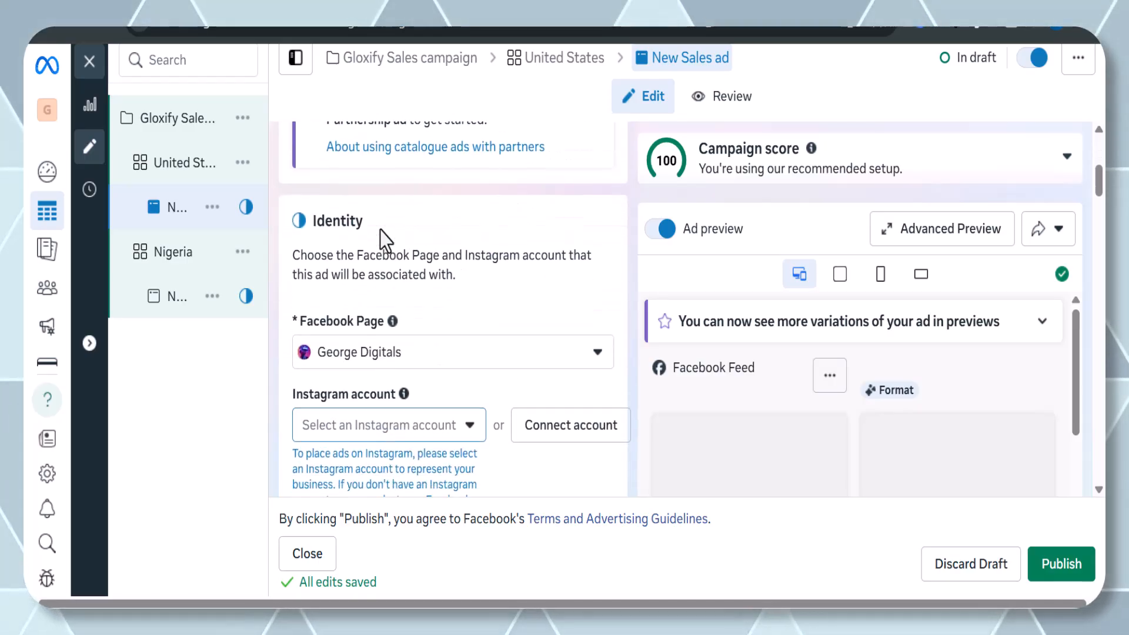
pyautogui.scroll(-5, 380, 231)
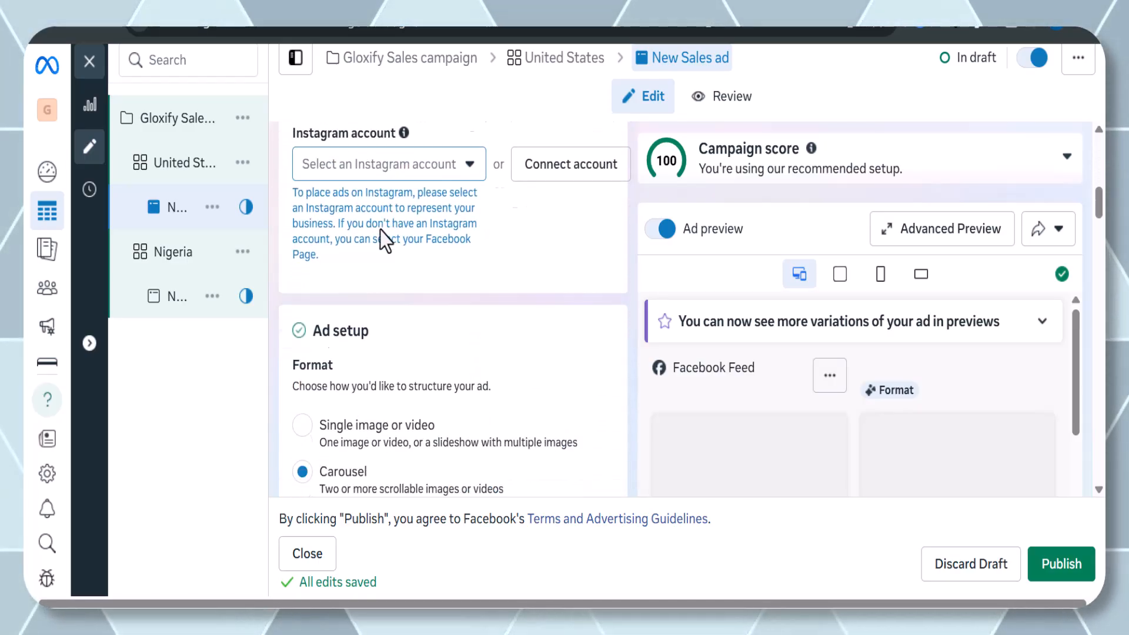
pyautogui.scroll(6, 380, 230)
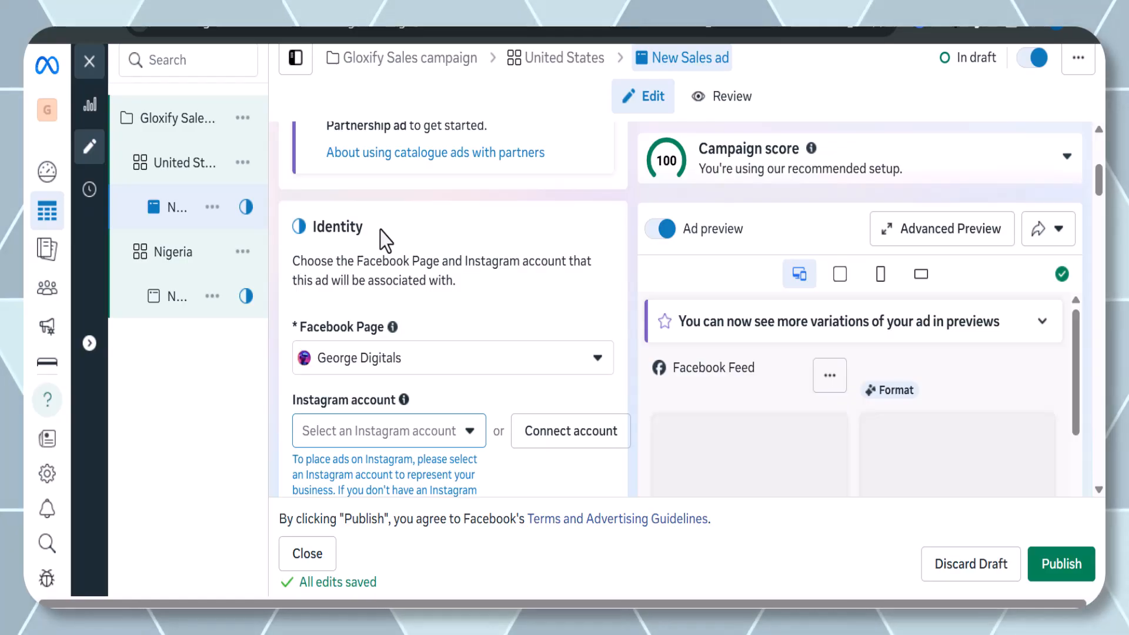
pyautogui.scroll(-5, 562, 328)
pyautogui.scroll(1, 561, 332)
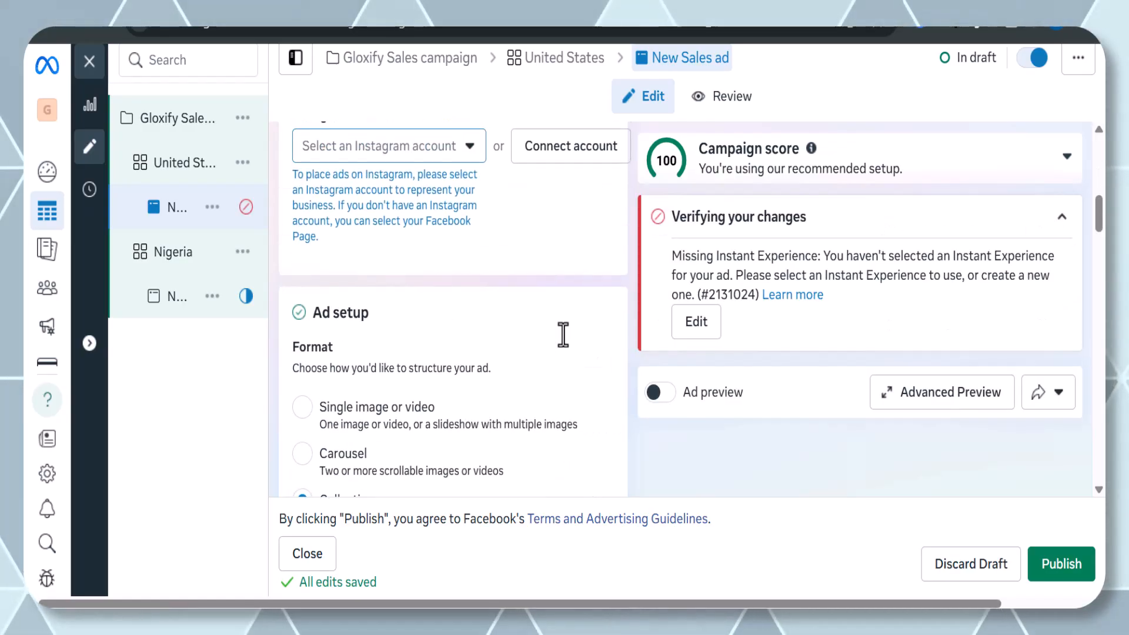
pyautogui.scroll(-2, 562, 328)
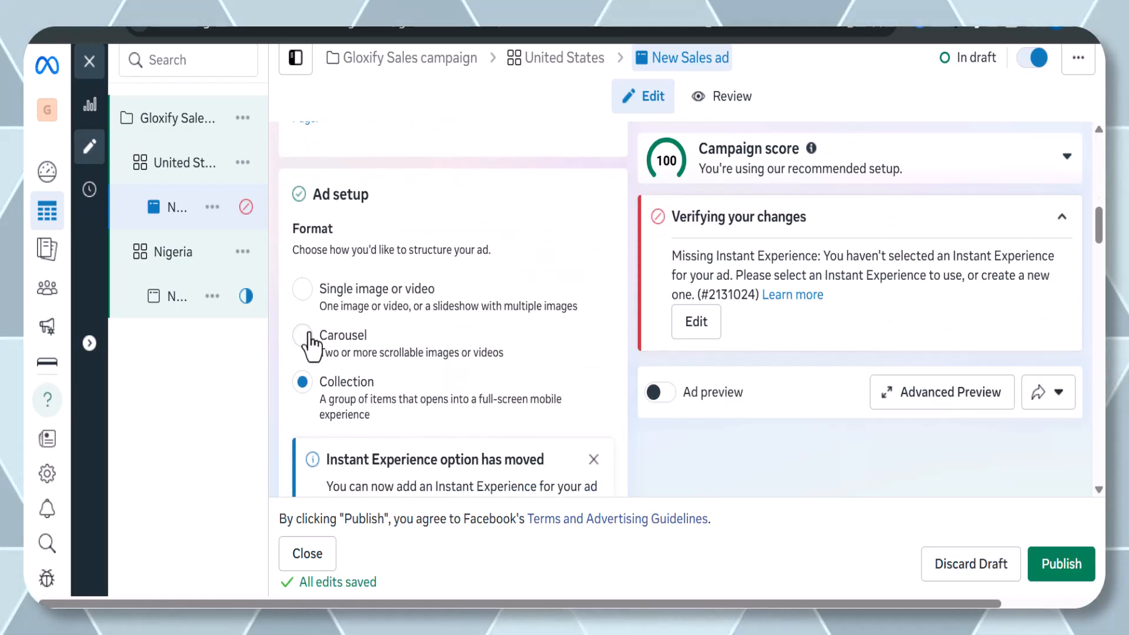
pyautogui.click(302, 289)
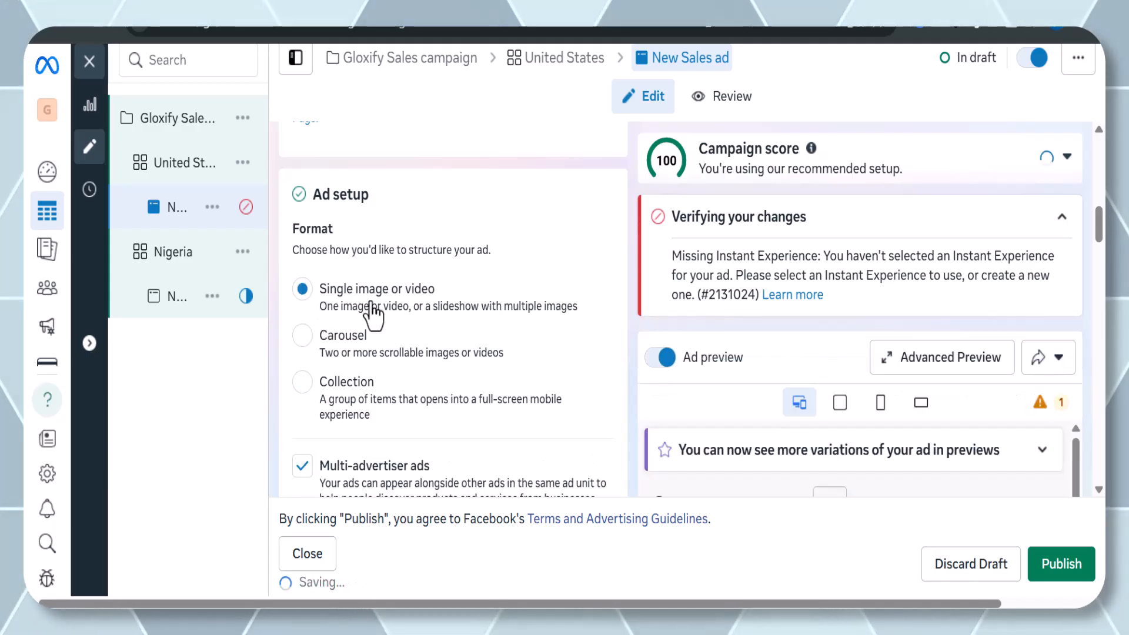
pyautogui.scroll(-2, 394, 335)
pyautogui.scroll(4, 398, 353)
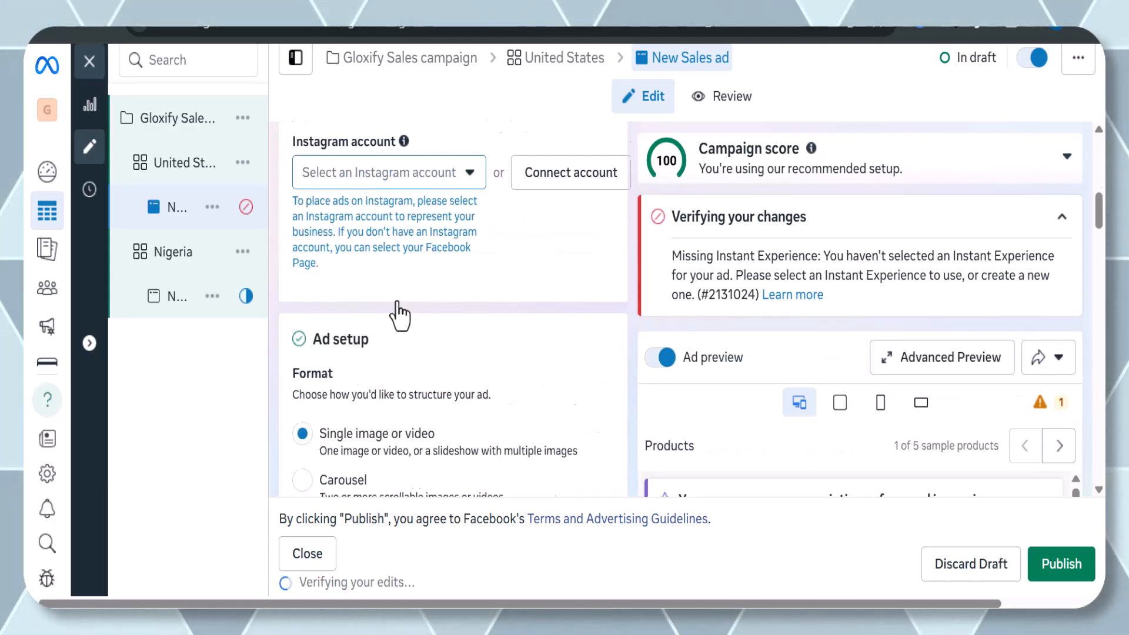
pyautogui.scroll(10, 400, 317)
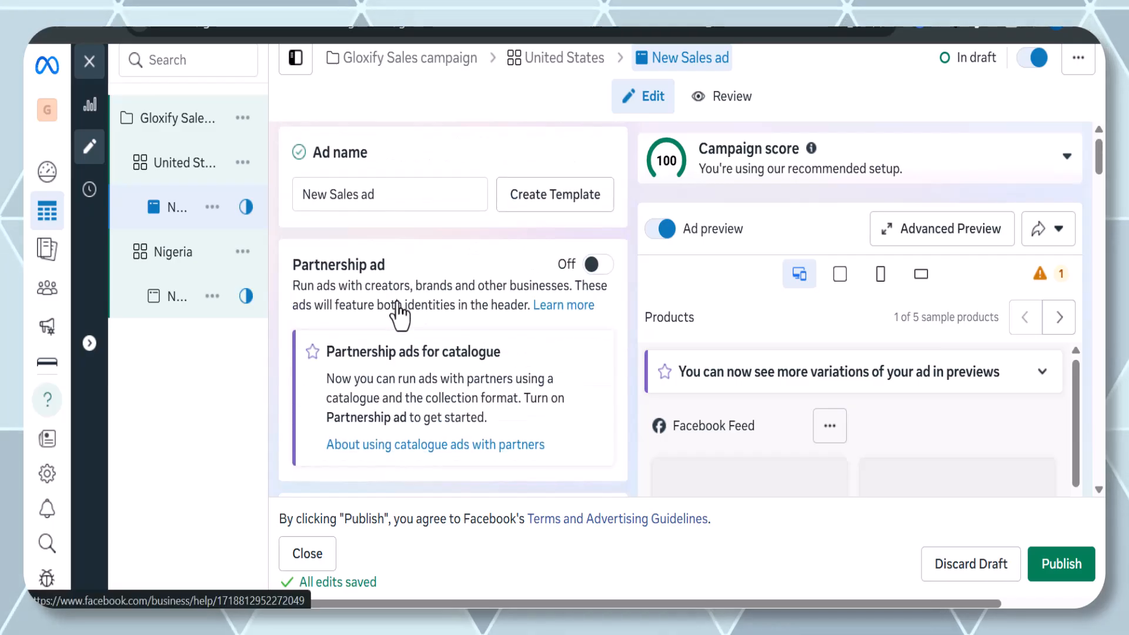
pyautogui.scroll(-5, 400, 315)
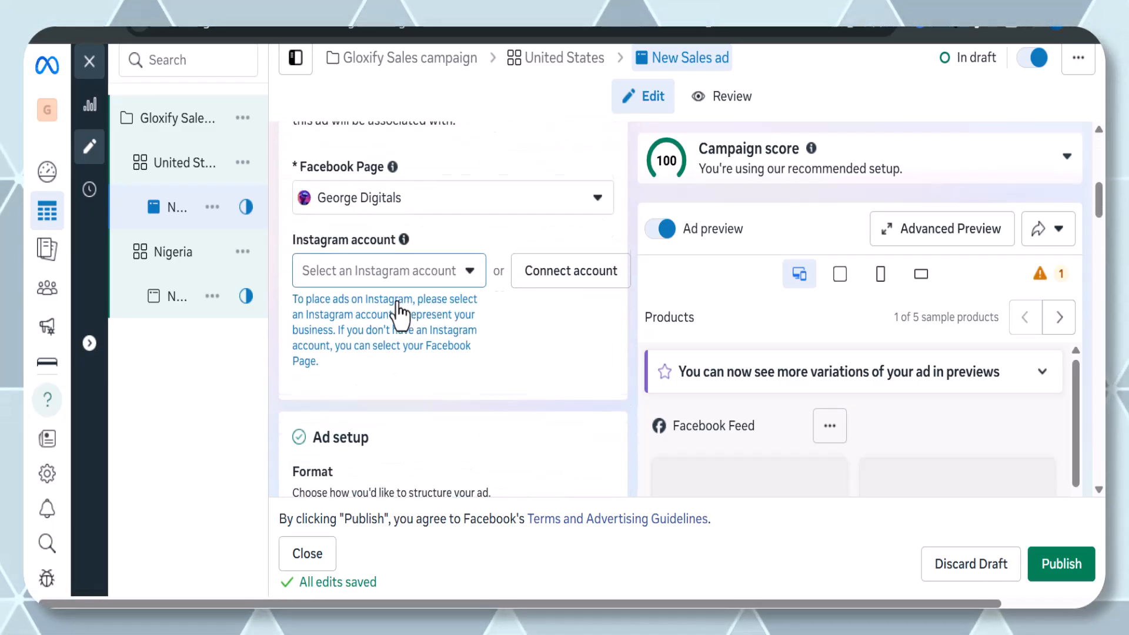
pyautogui.scroll(-8, 400, 312)
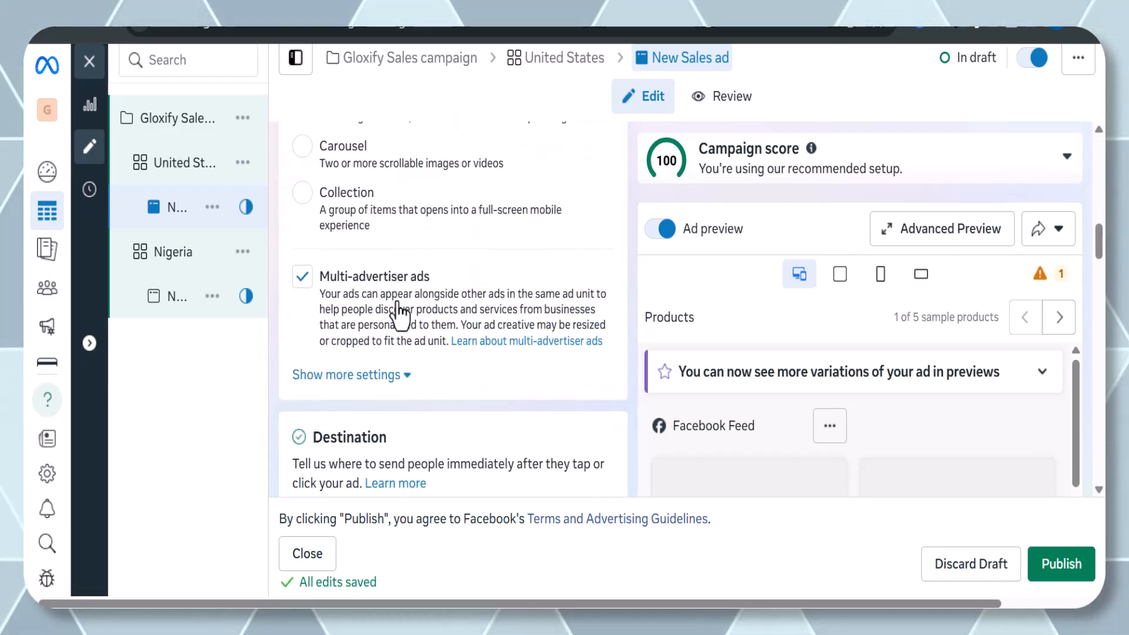
pyautogui.scroll(-4, 400, 315)
pyautogui.scroll(5, 400, 315)
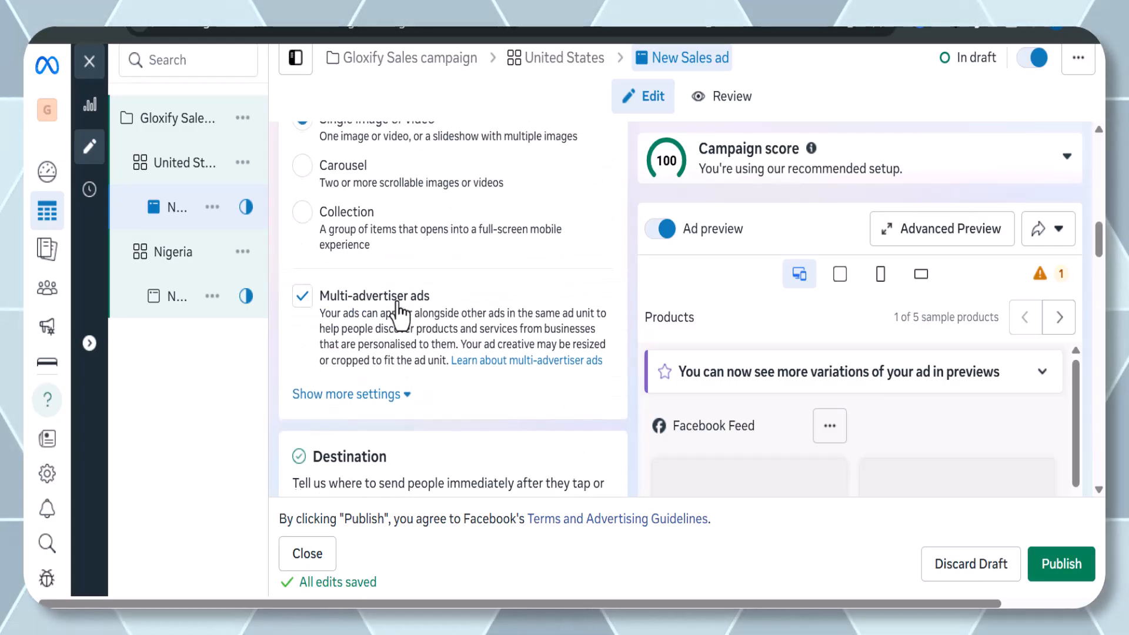
pyautogui.scroll(1, 400, 315)
pyautogui.scroll(-10, 399, 315)
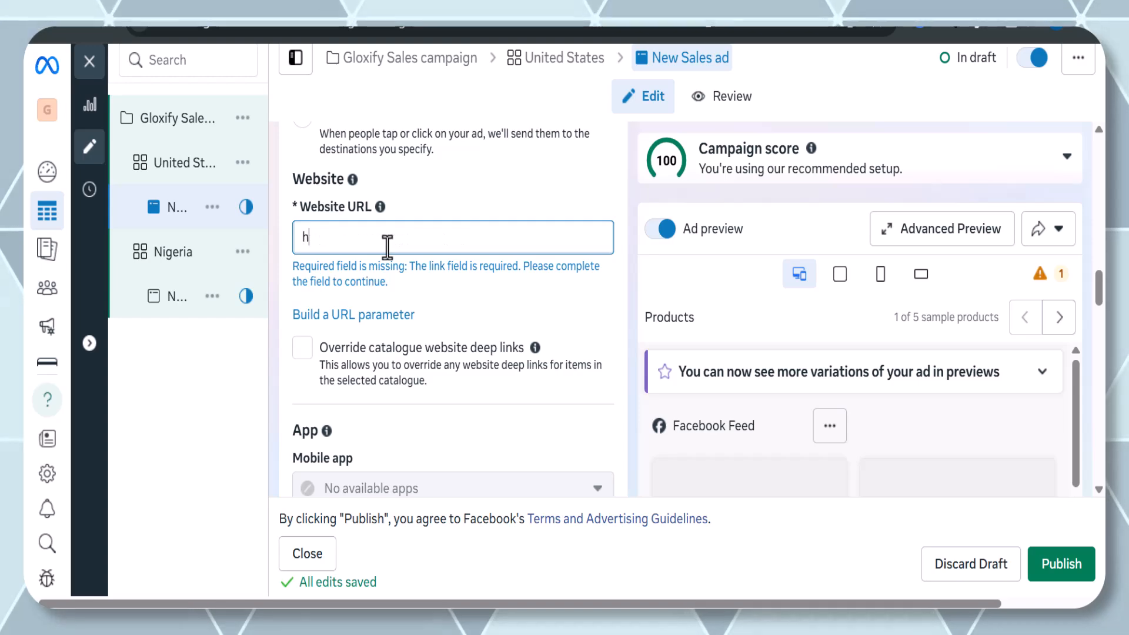
pyautogui.write('://gloxify.com')
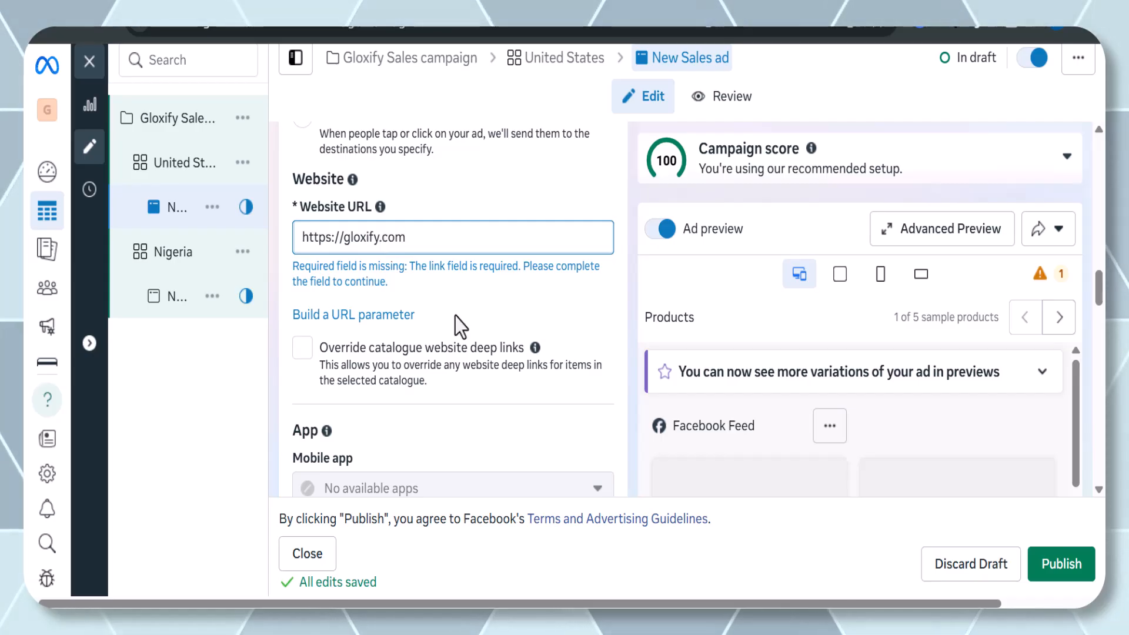
pyautogui.scroll(-2, 461, 324)
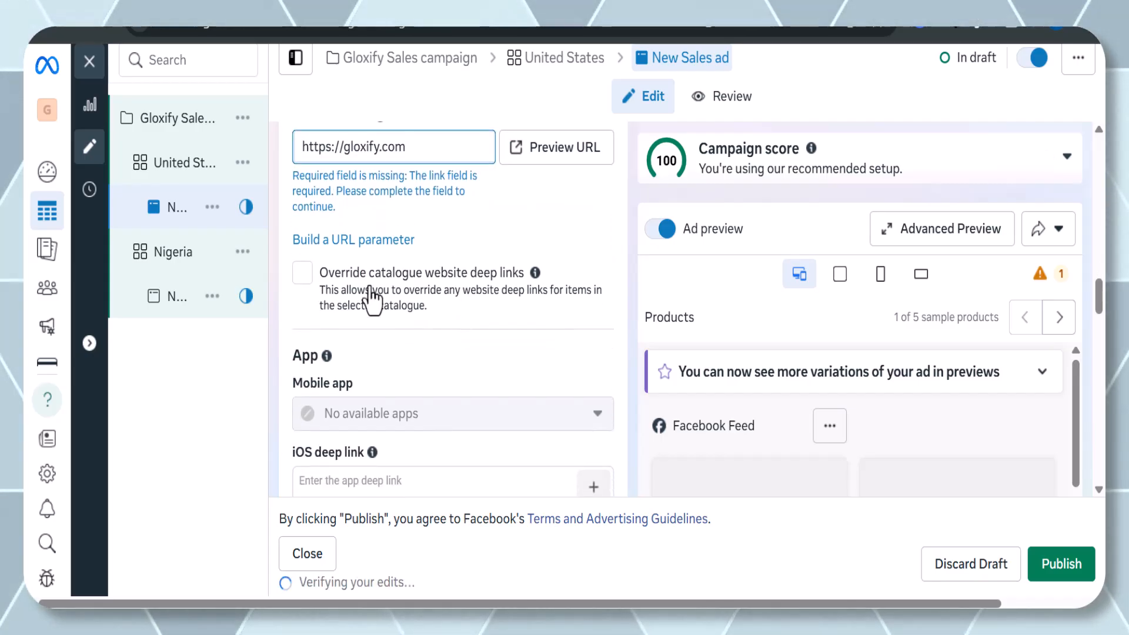
pyautogui.click(303, 274)
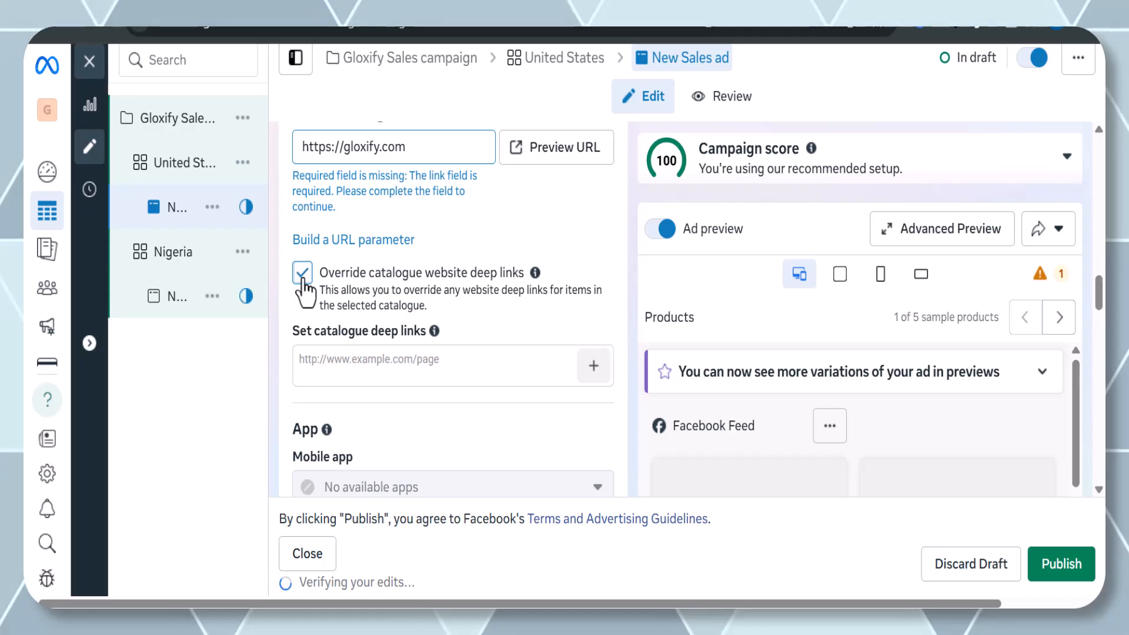
pyautogui.click(303, 273)
# Scroll through the ad's remaining destination, app and ad creative settings and open the creative tools menu without choosing anything.
pyautogui.scroll(-3, 407, 331)
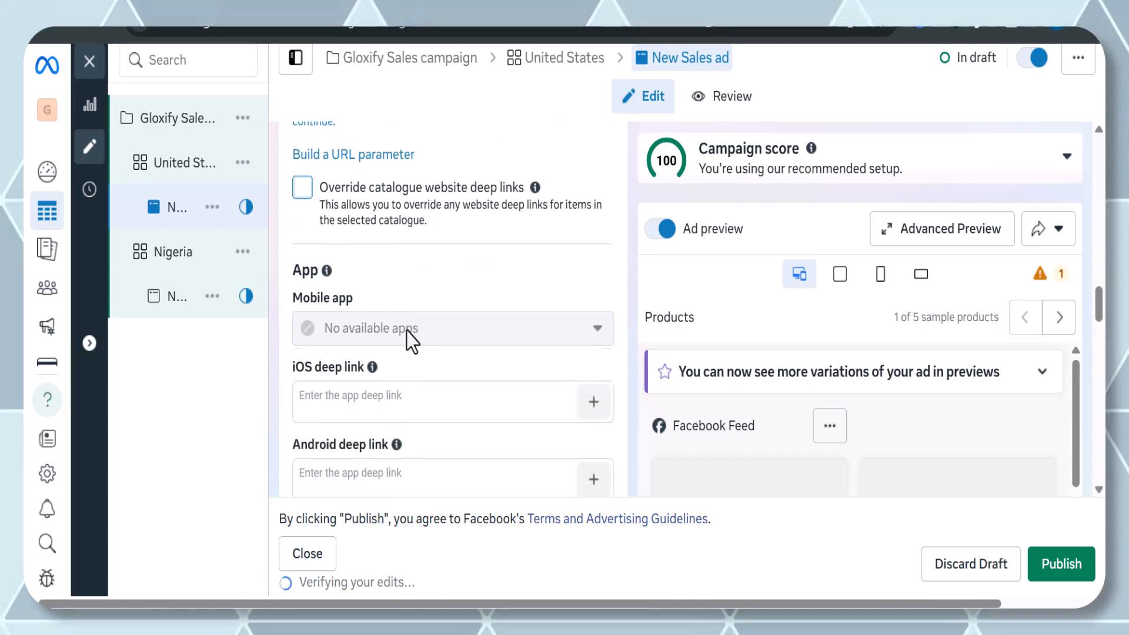
pyautogui.scroll(-2, 351, 321)
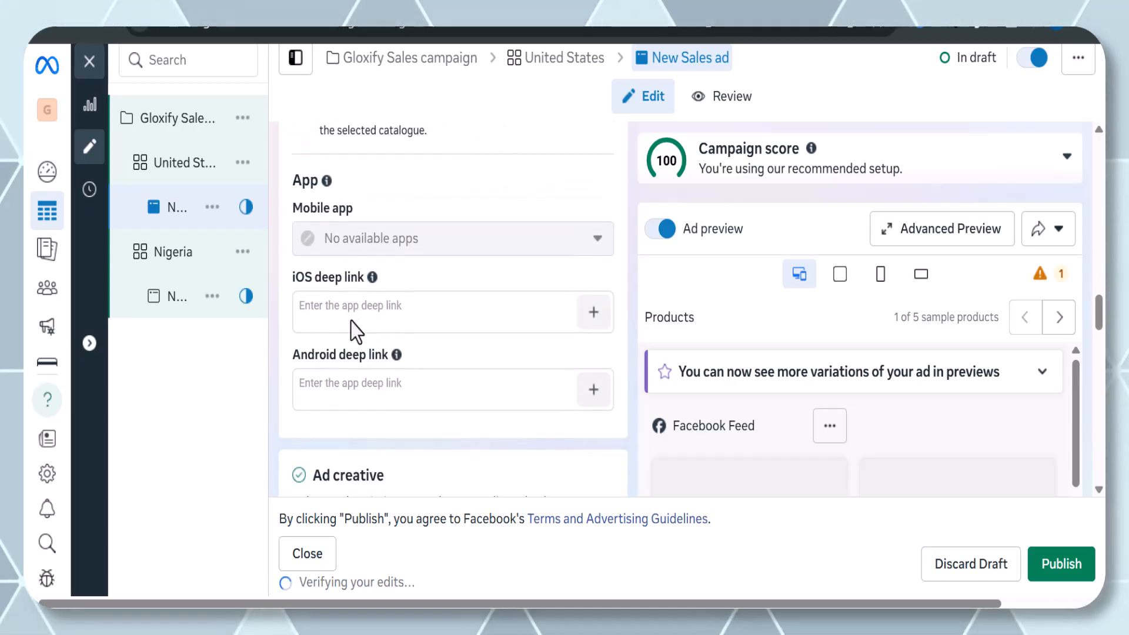
pyautogui.scroll(-5, 351, 321)
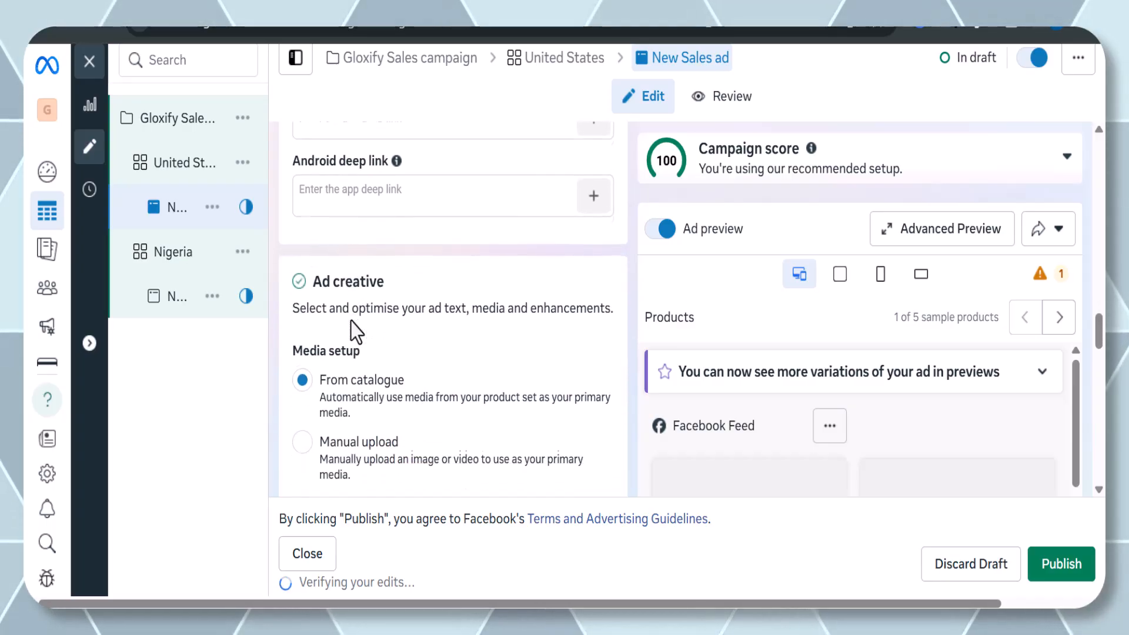
pyautogui.scroll(-1, 351, 321)
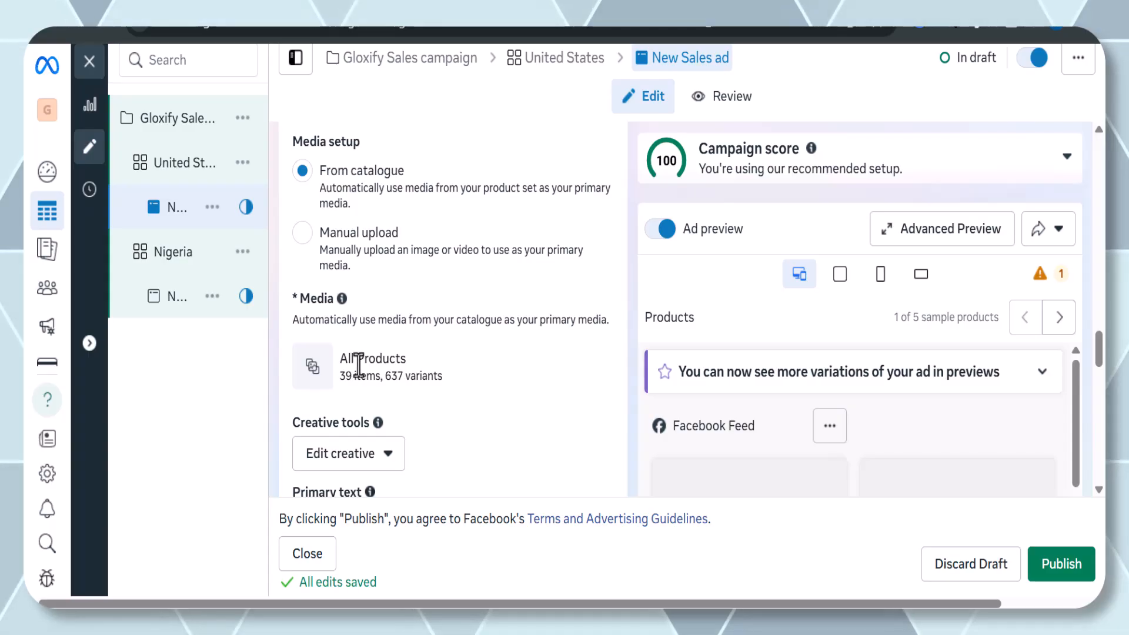
pyautogui.scroll(-1, 359, 365)
pyautogui.click(331, 428)
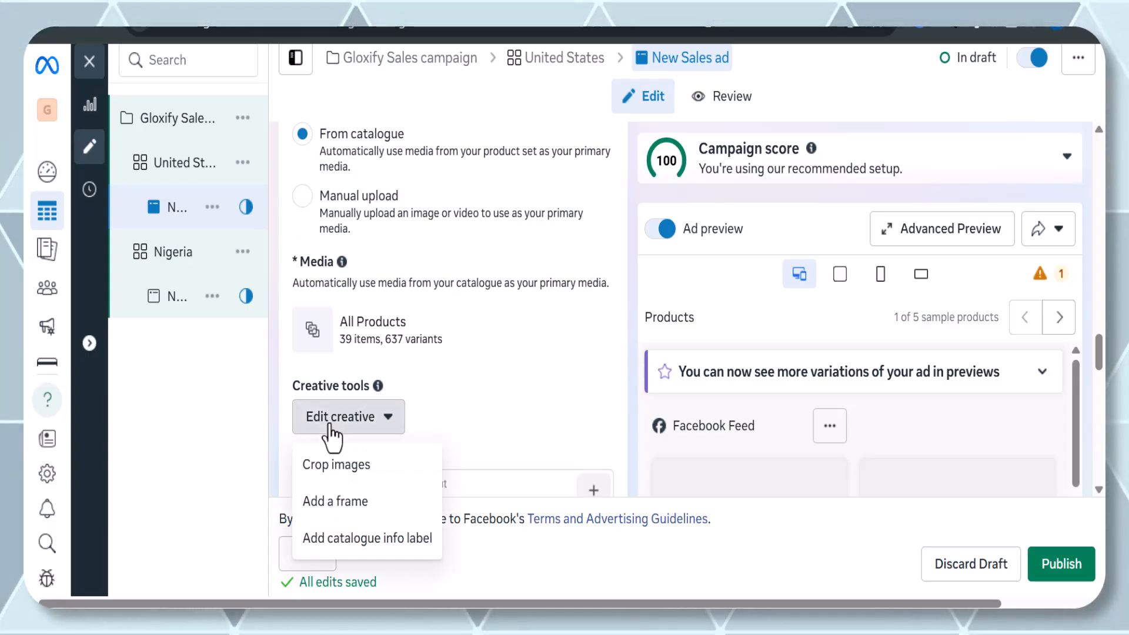
pyautogui.scroll(-1, 400, 424)
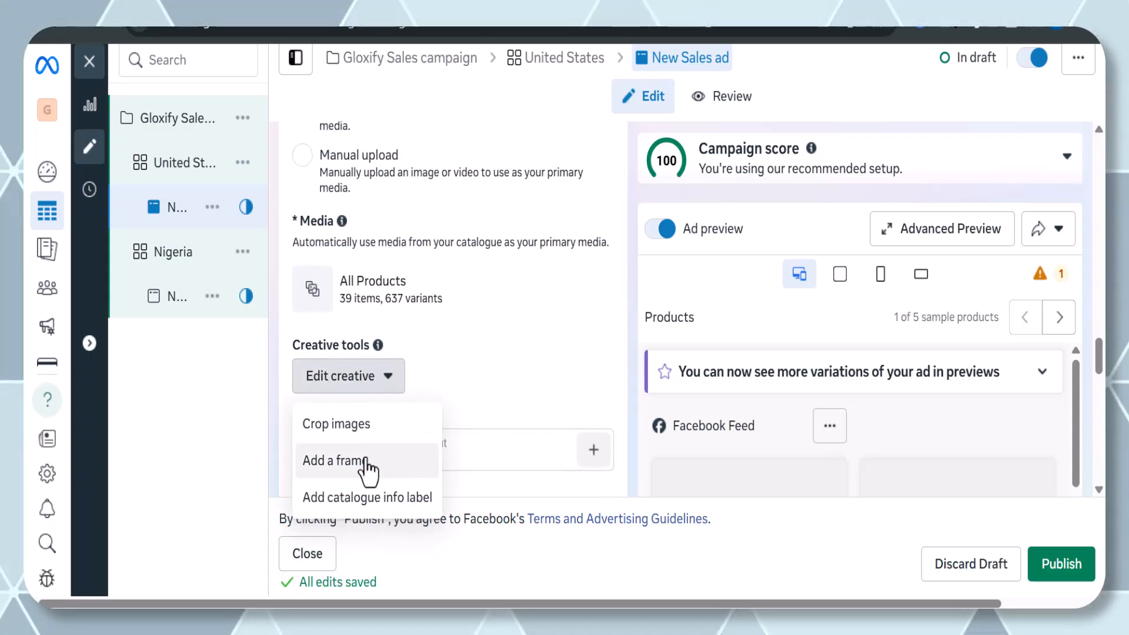
pyautogui.click(515, 371)
# Open the advanced preview and review how the ad will appear across the different placements, then close it.
pyautogui.scroll(-3, 515, 372)
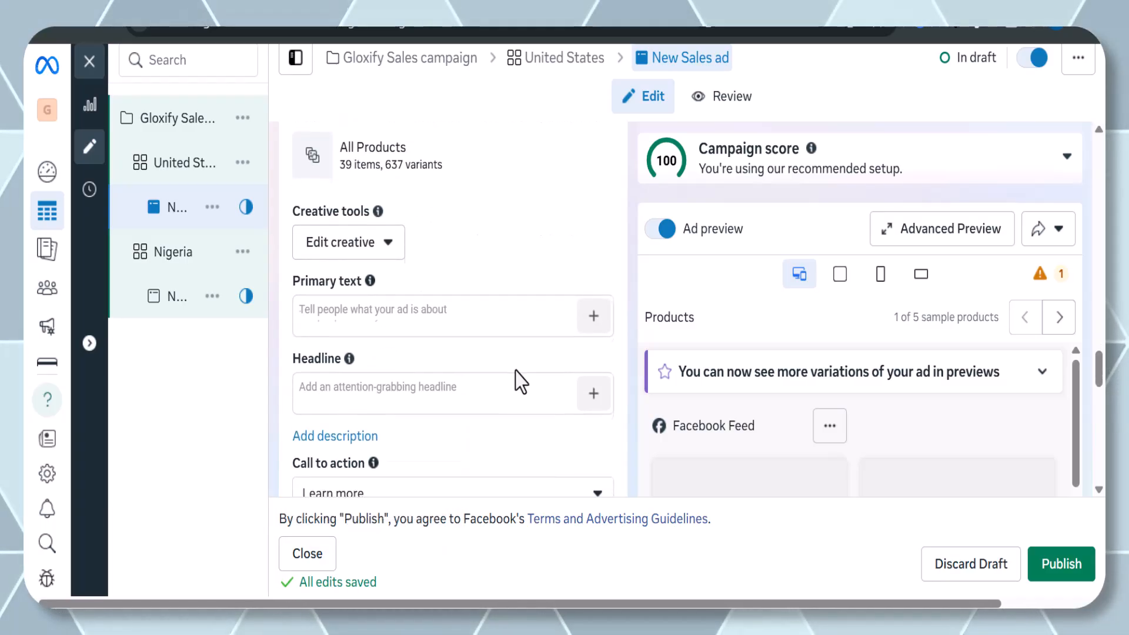
pyautogui.scroll(1, 515, 371)
pyautogui.click(506, 312)
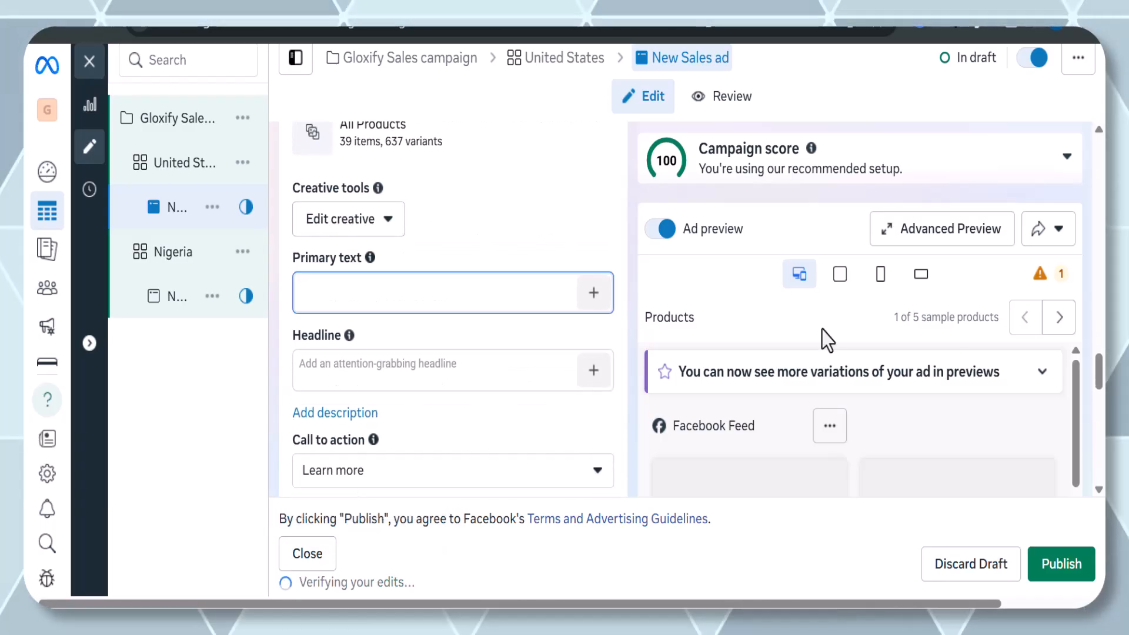
pyautogui.scroll(-2, 953, 368)
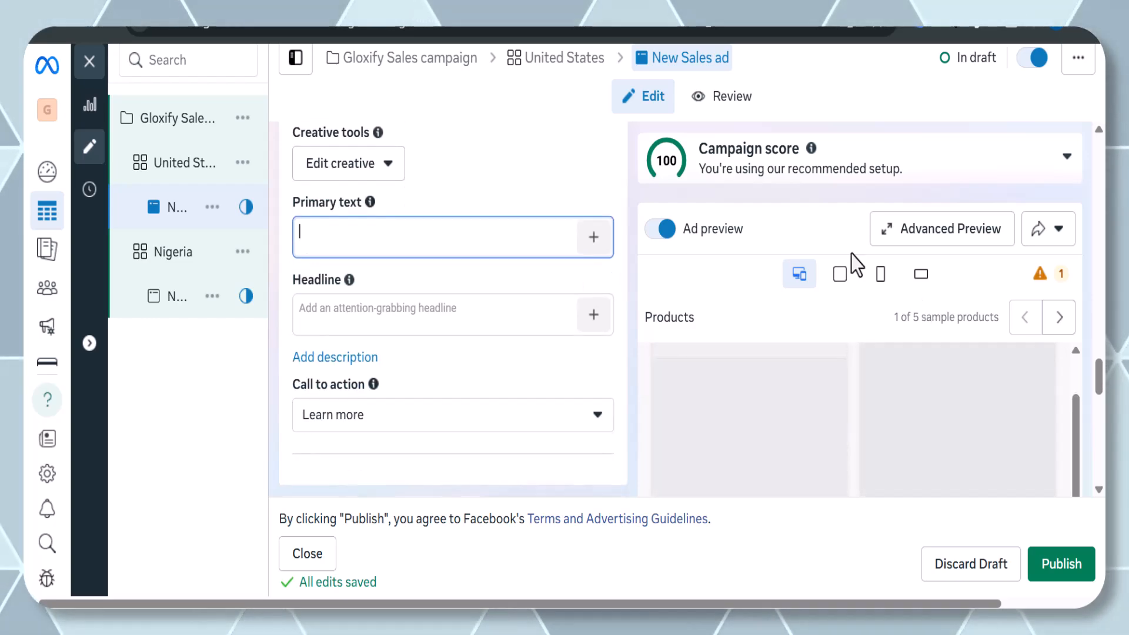
pyautogui.click(942, 246)
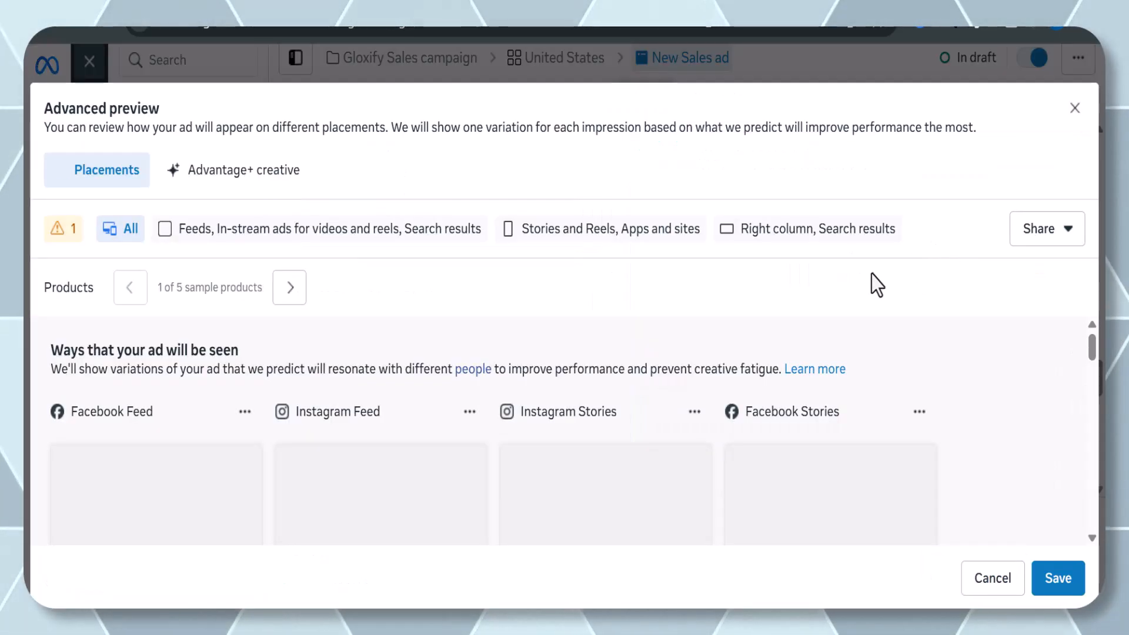
pyautogui.scroll(-2, 608, 405)
pyautogui.scroll(2, 608, 405)
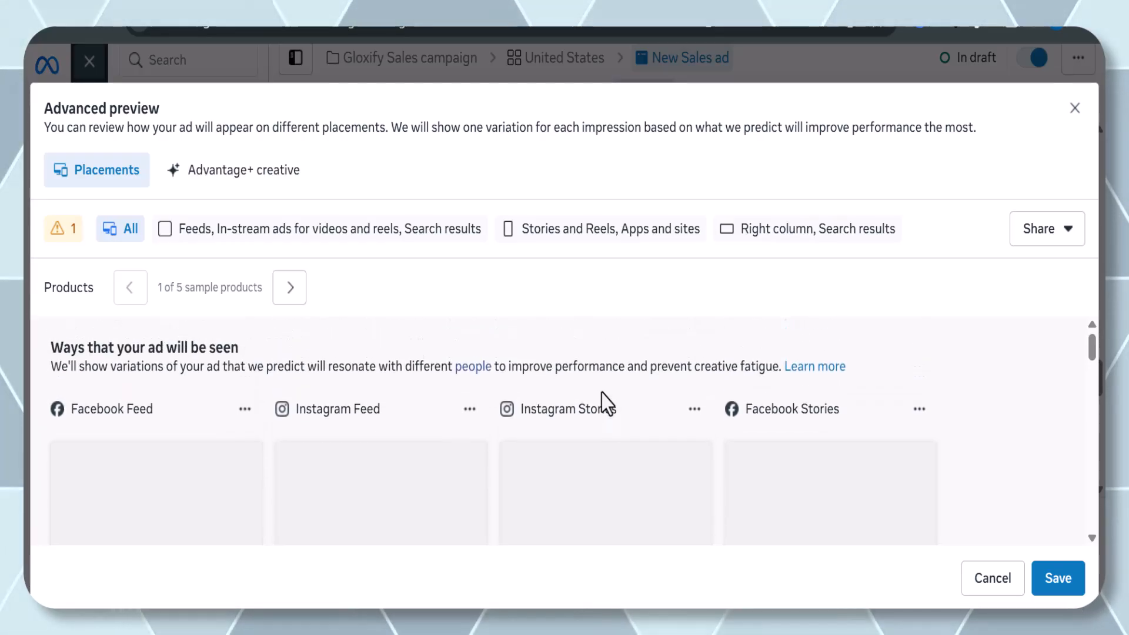
pyautogui.scroll(-2, 608, 404)
pyautogui.scroll(-1, 602, 393)
pyautogui.scroll(2, 602, 393)
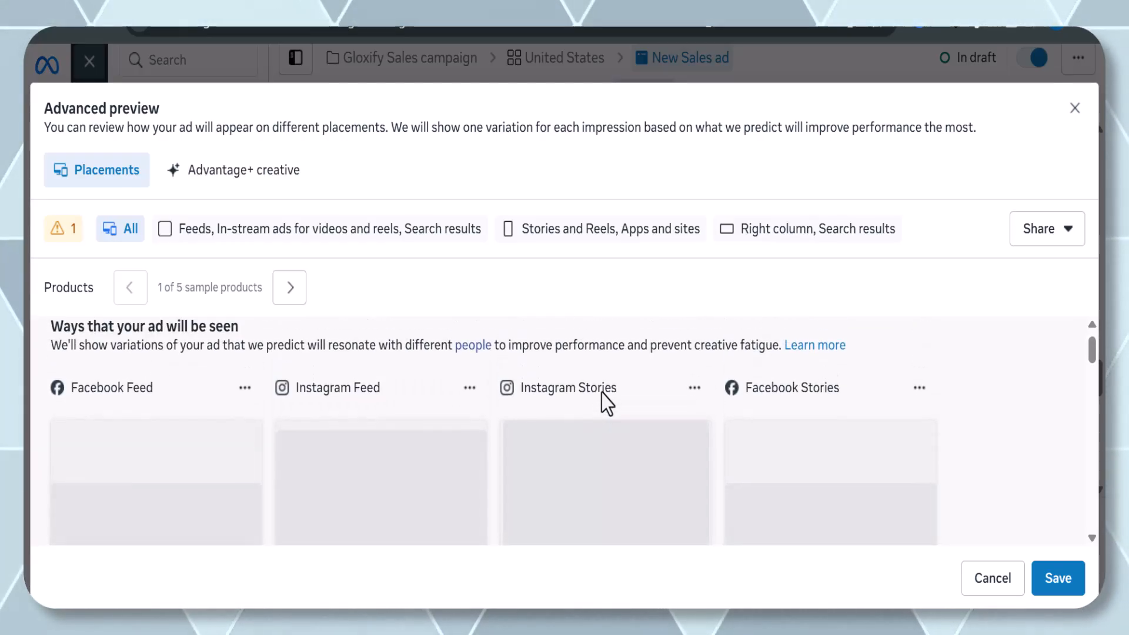
pyautogui.scroll(-5, 327, 373)
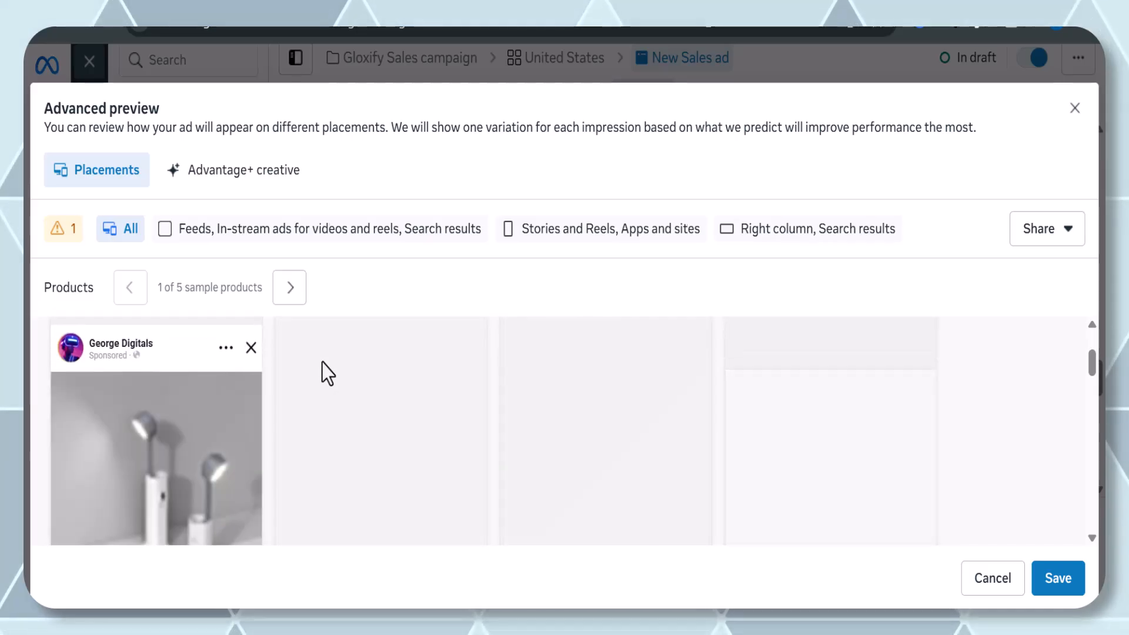
pyautogui.scroll(-2, 327, 373)
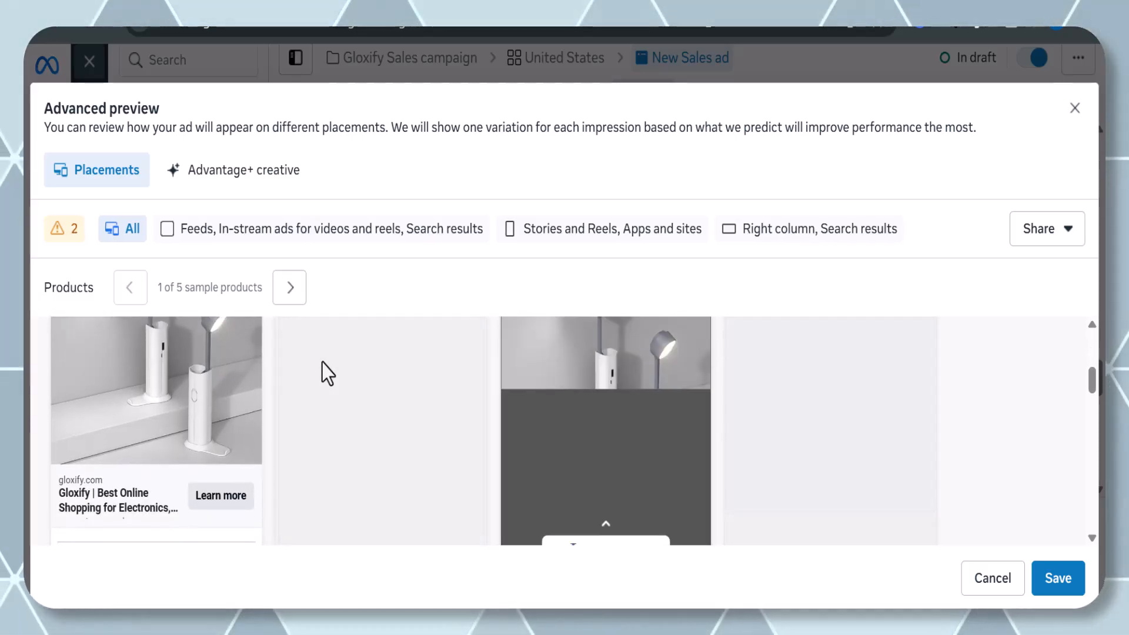
pyautogui.scroll(-2, 328, 374)
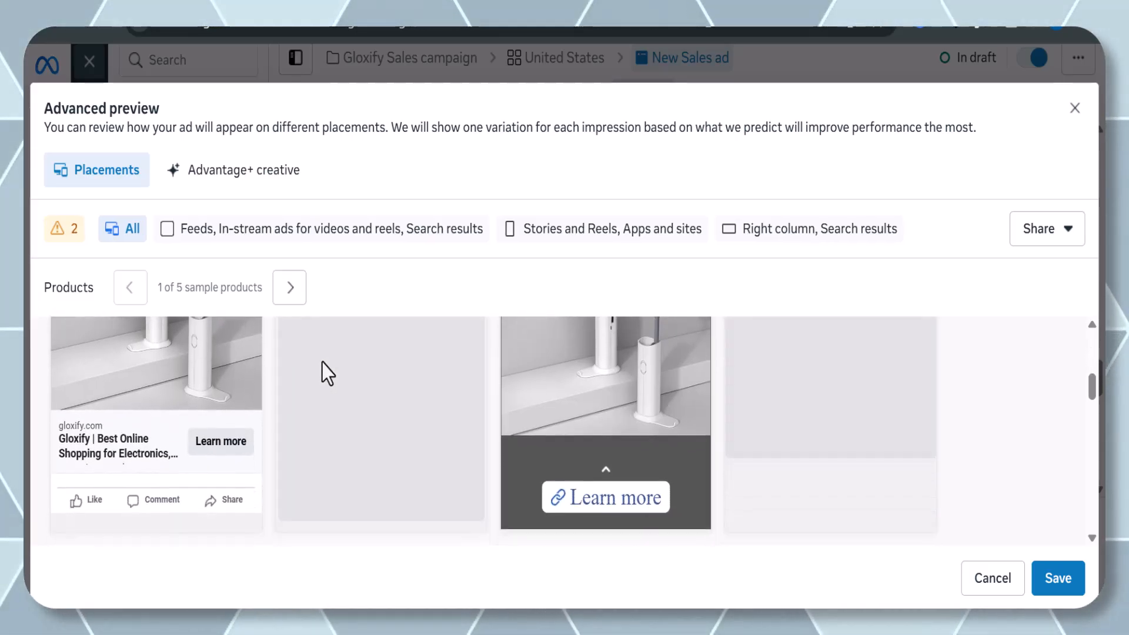
pyautogui.scroll(3, 328, 374)
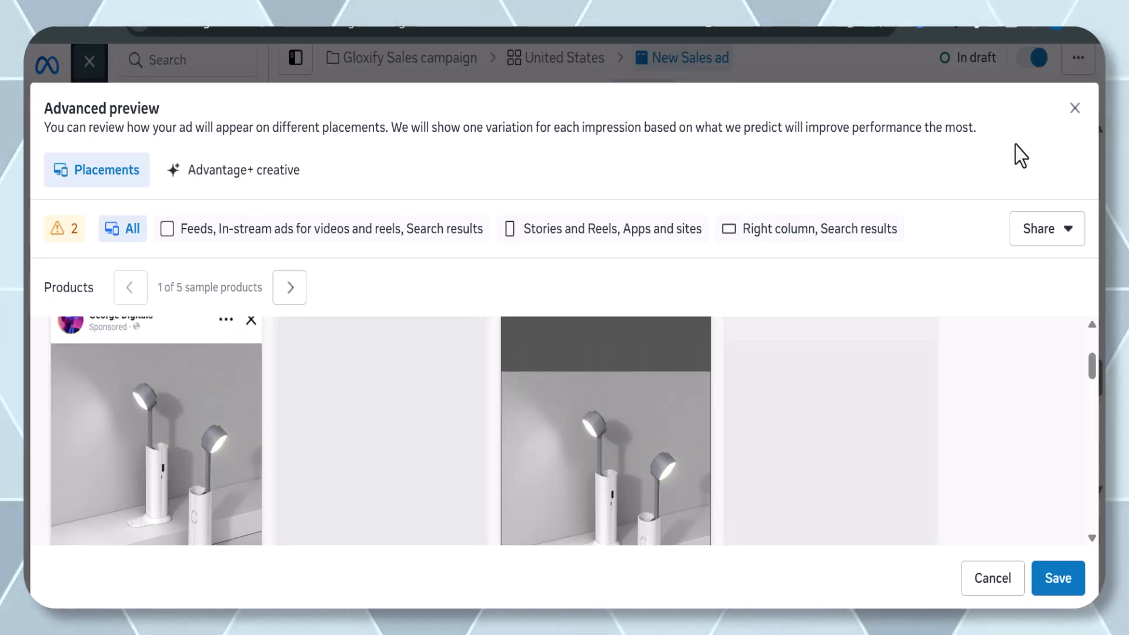
pyautogui.click(1074, 111)
# Set the ad's call to action to Shop now.
pyautogui.scroll(2, 567, 383)
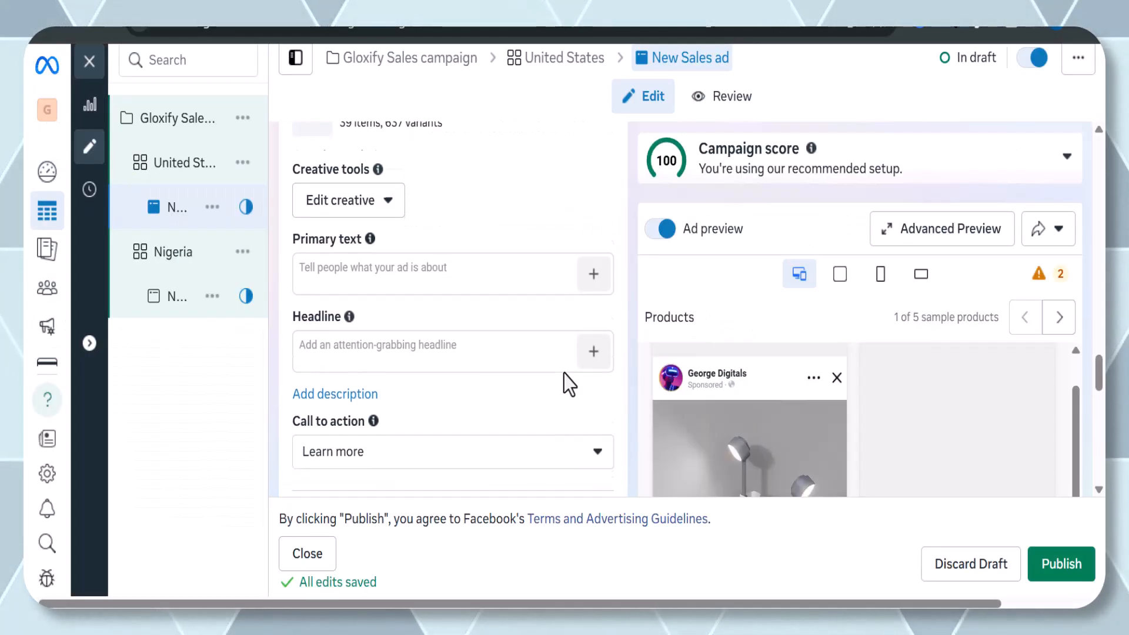
pyautogui.scroll(-1, 509, 442)
pyautogui.click(506, 434)
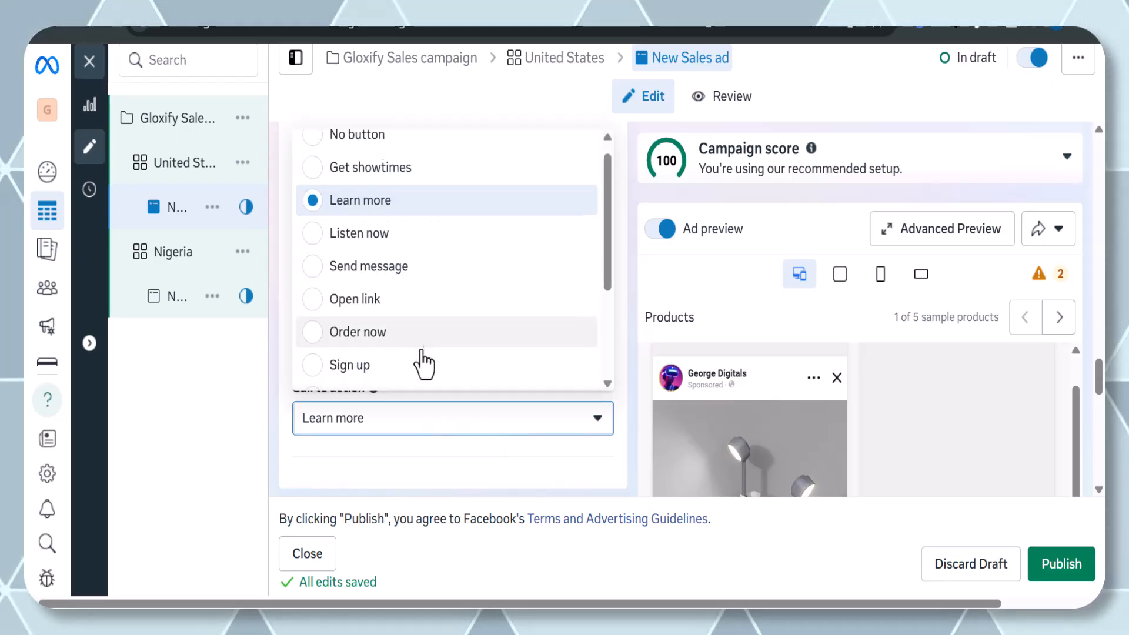
pyautogui.scroll(-3, 424, 365)
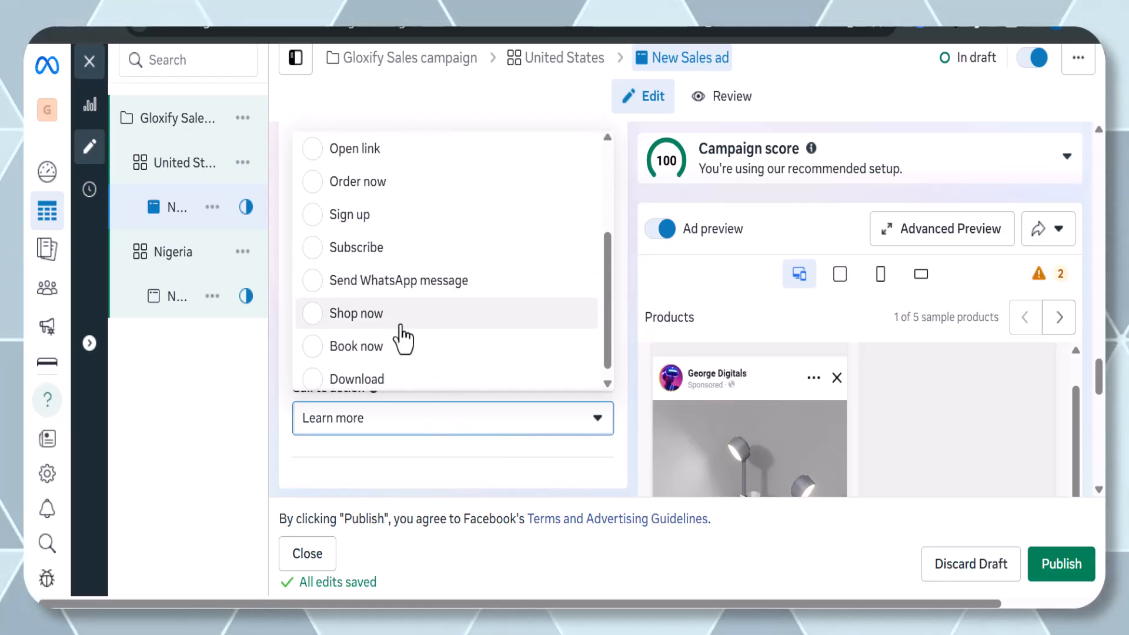
pyautogui.click(400, 321)
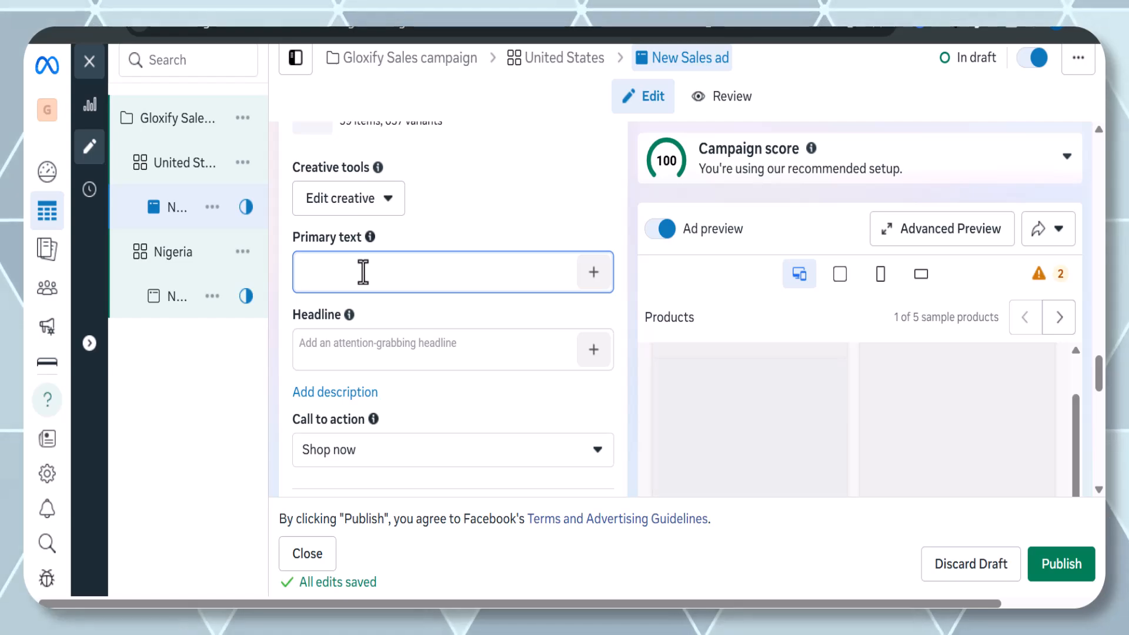
# Enter the primary text "Get Free shipping for all products today".
pyautogui.write('Get Products for')
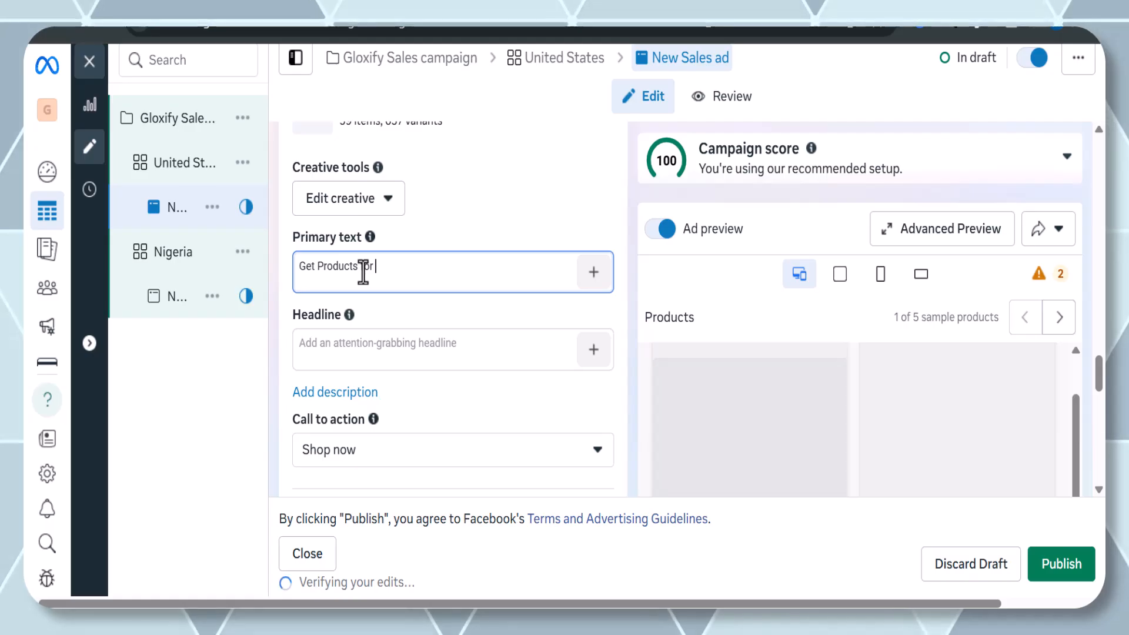
pyautogui.press('BackSpace')
pyautogui.press('BackSpace')
pyautogui.press('BackSpace')
pyautogui.press('BackSpace')
pyautogui.press('BackSpace')
pyautogui.press('BackSpace')
pyautogui.press('BackSpace')
pyautogui.press('BackSpace')
pyautogui.press('BackSpace')
pyautogui.press('BackSpace')
pyautogui.press('BackSpace')
pyautogui.press('BackSpace')
pyautogui.press('BackSpace')
pyautogui.press('BackSpace')
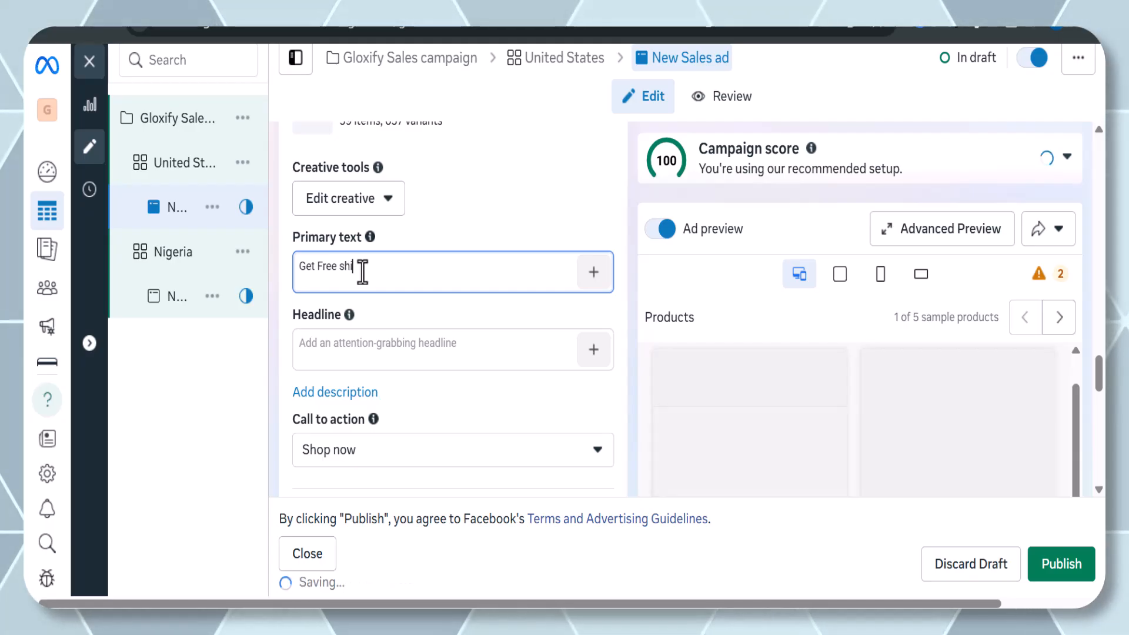
pyautogui.write('t Free shipping for a')
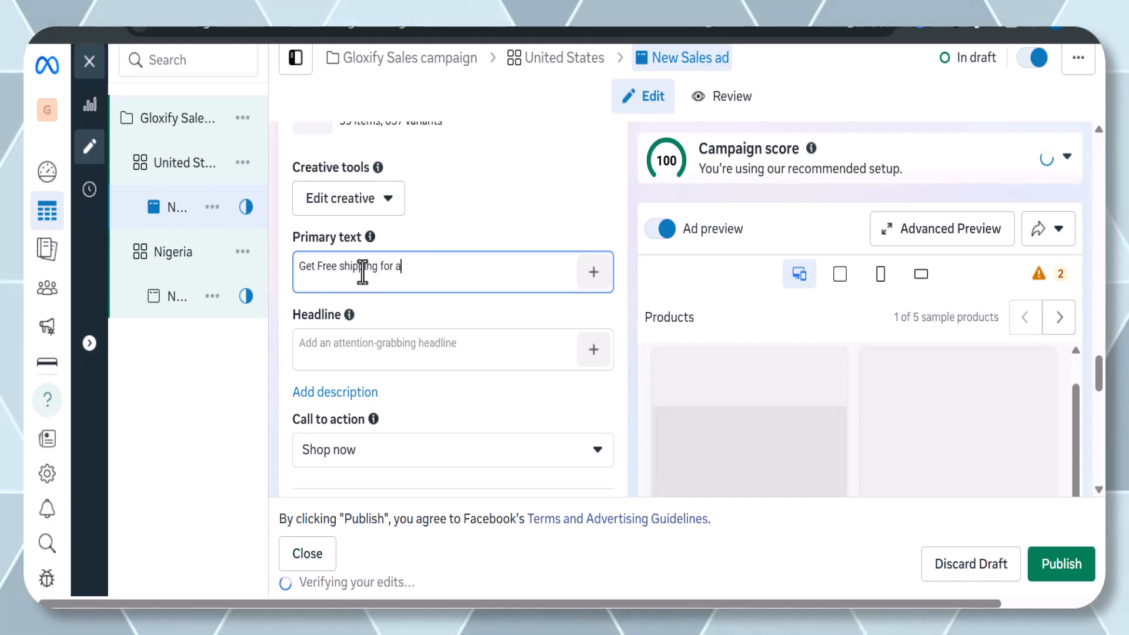
pyautogui.write('ll pro')
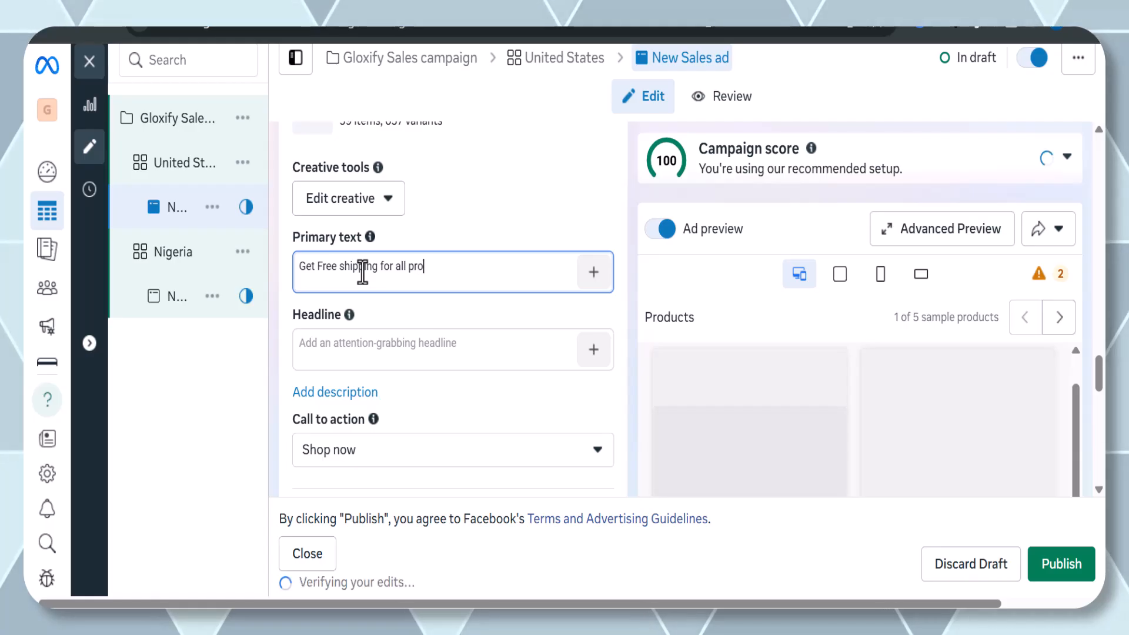
pyautogui.write('s today')
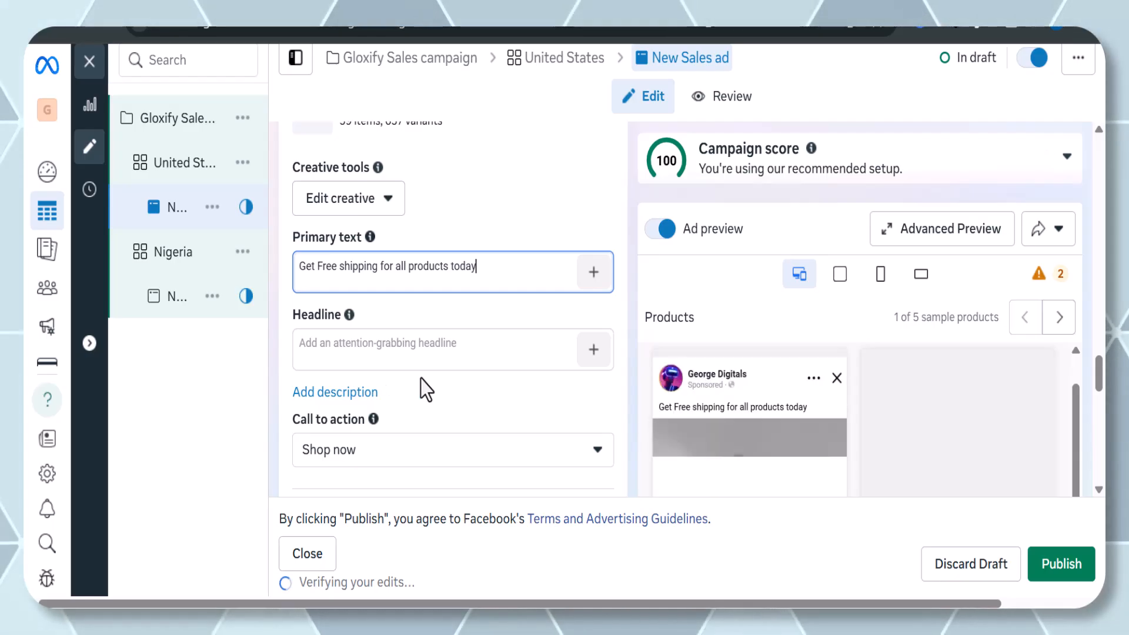
# Enter the headline "Giving you quality for affordable Price".
pyautogui.scroll(-1, 504, 419)
pyautogui.scroll(-1, 759, 374)
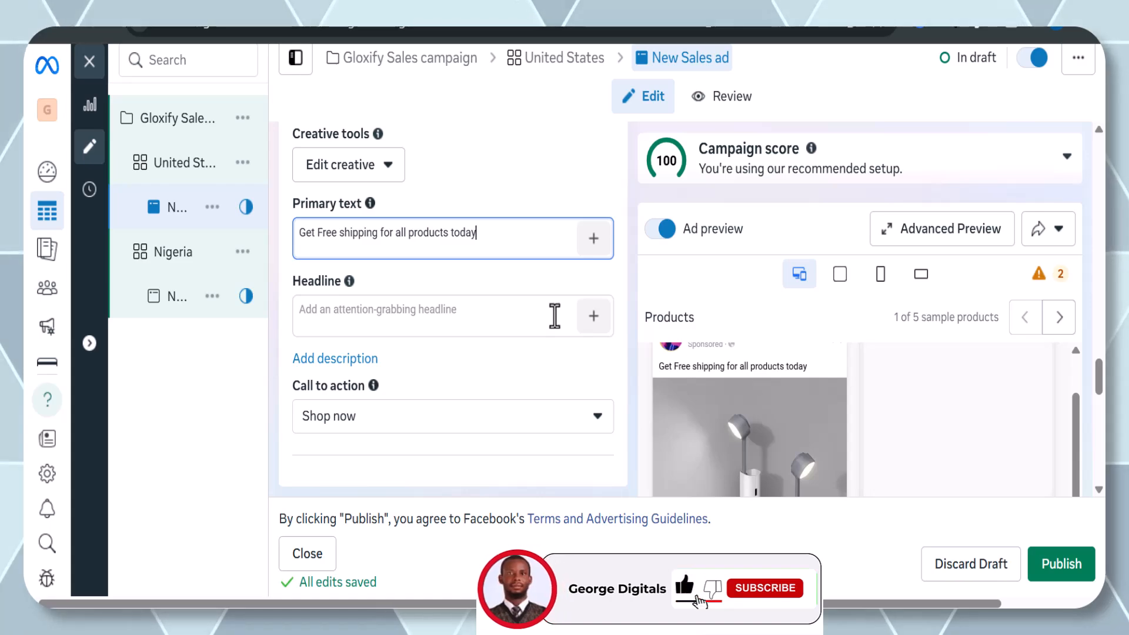
pyautogui.click(503, 323)
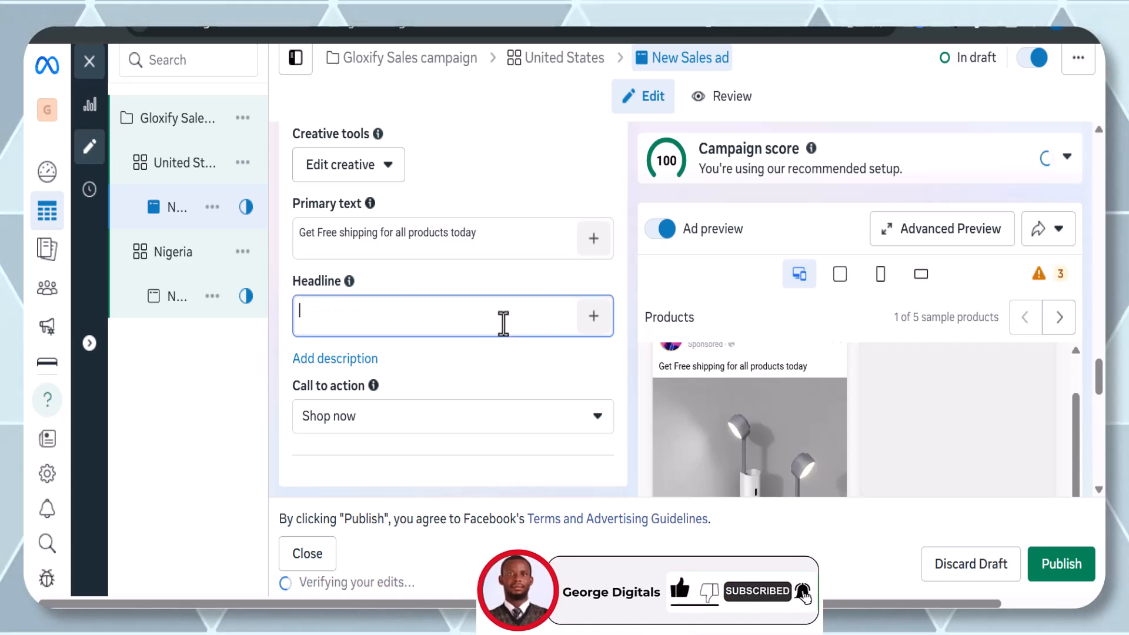
pyautogui.write('Giving you quality for affordable Pri')
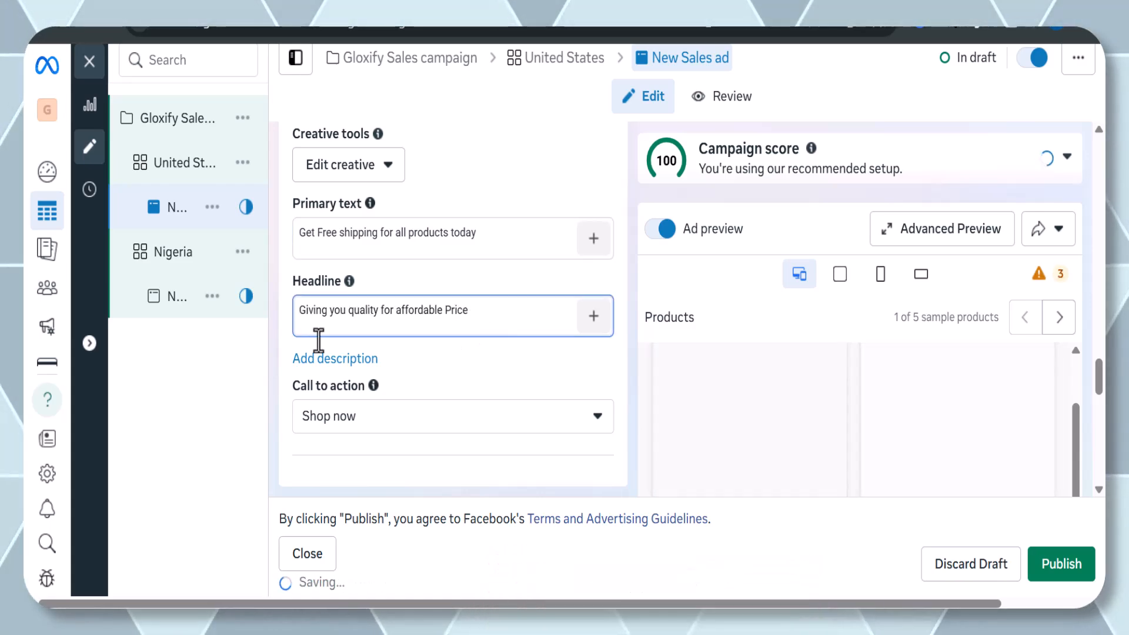
pyautogui.write('ce')
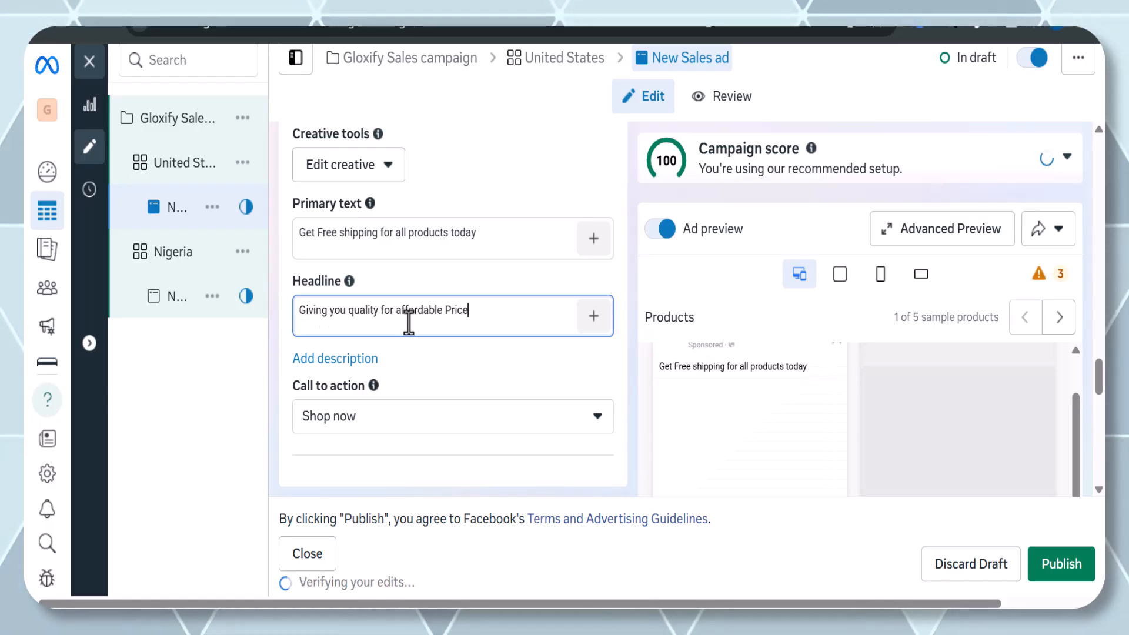
# Scroll through the ad preview to check the primary text, headline and Shop now button across placements.
pyautogui.scroll(-5, 790, 311)
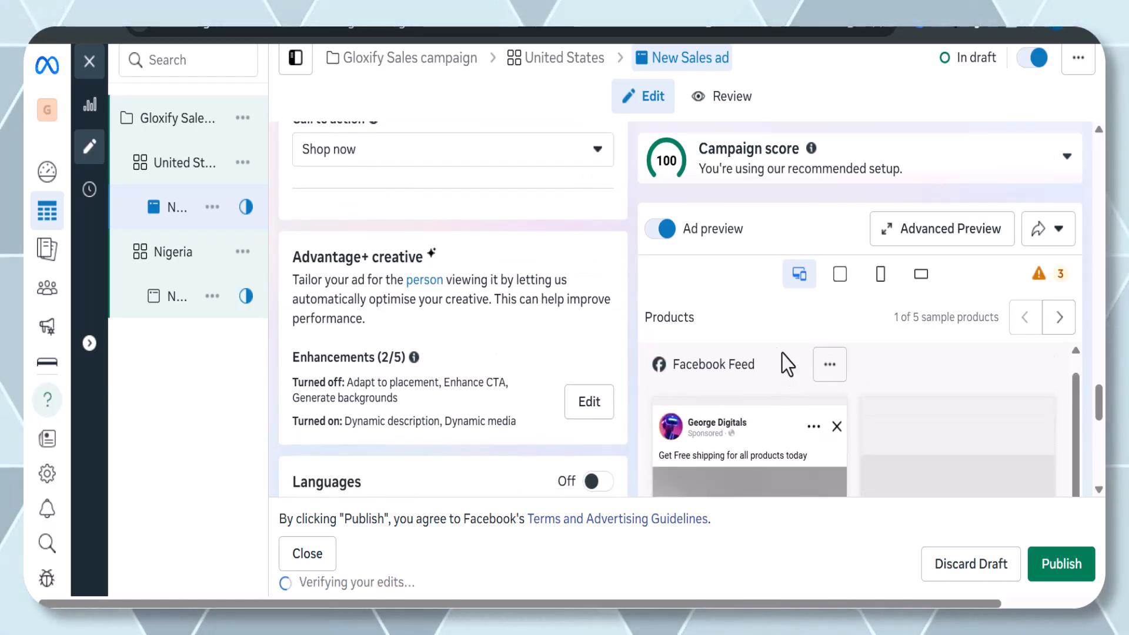
pyautogui.scroll(-2, 704, 291)
pyautogui.scroll(3, 567, 273)
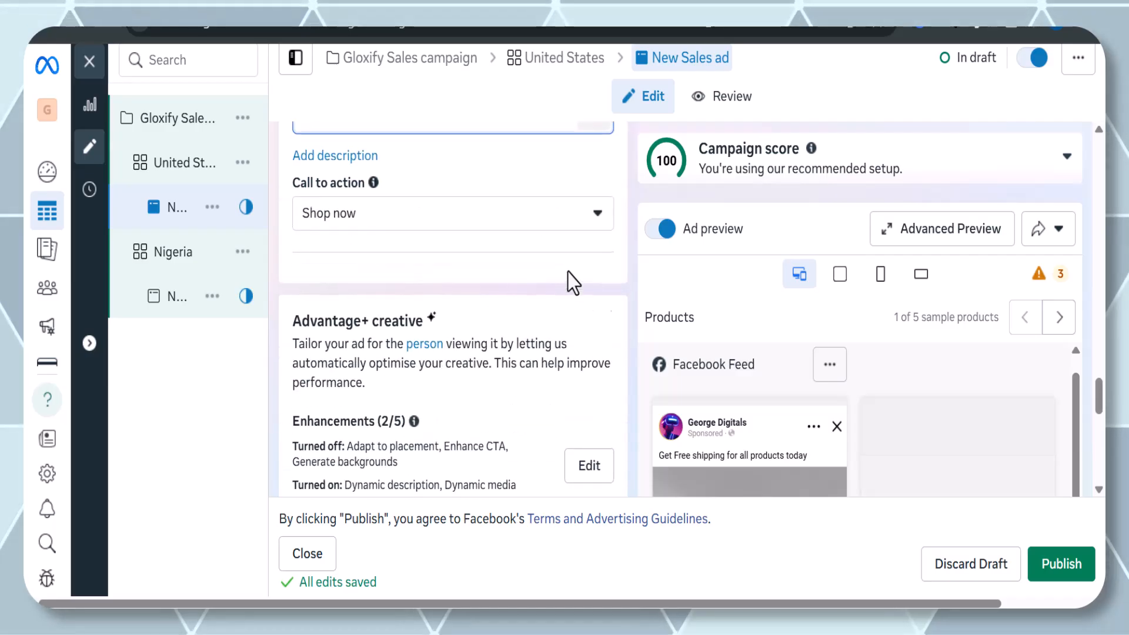
pyautogui.scroll(-4, 740, 371)
pyautogui.scroll(1, 744, 372)
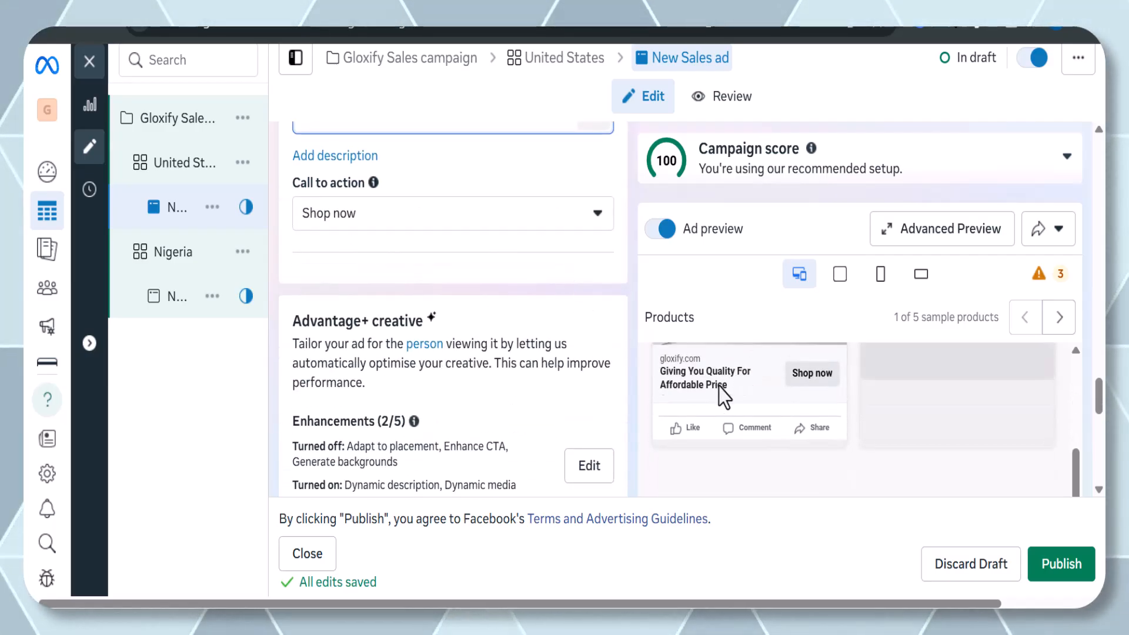
pyautogui.scroll(1, 718, 390)
pyautogui.scroll(-3, 719, 392)
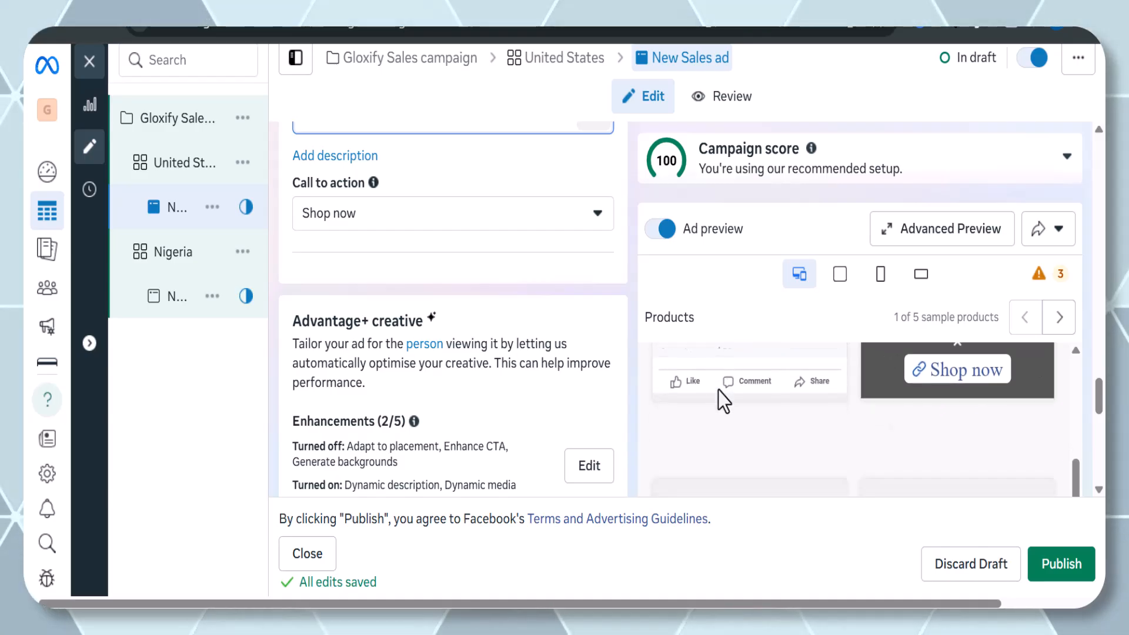
pyautogui.scroll(3, 718, 394)
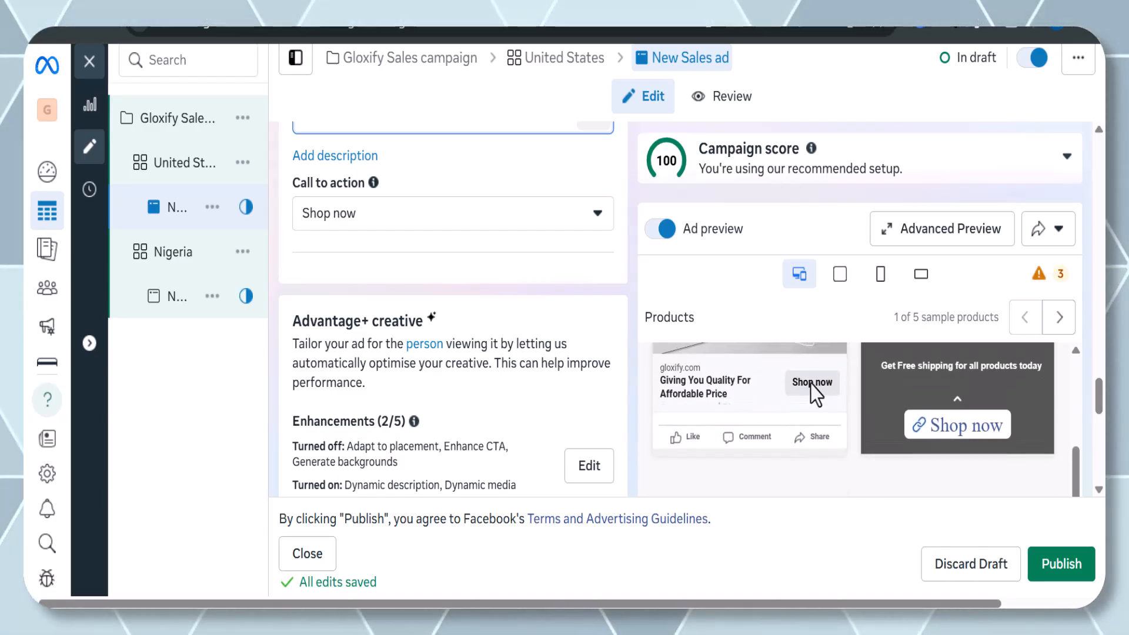
pyautogui.scroll(-1, 786, 389)
pyautogui.scroll(-1, 361, 424)
pyautogui.scroll(-1, 362, 423)
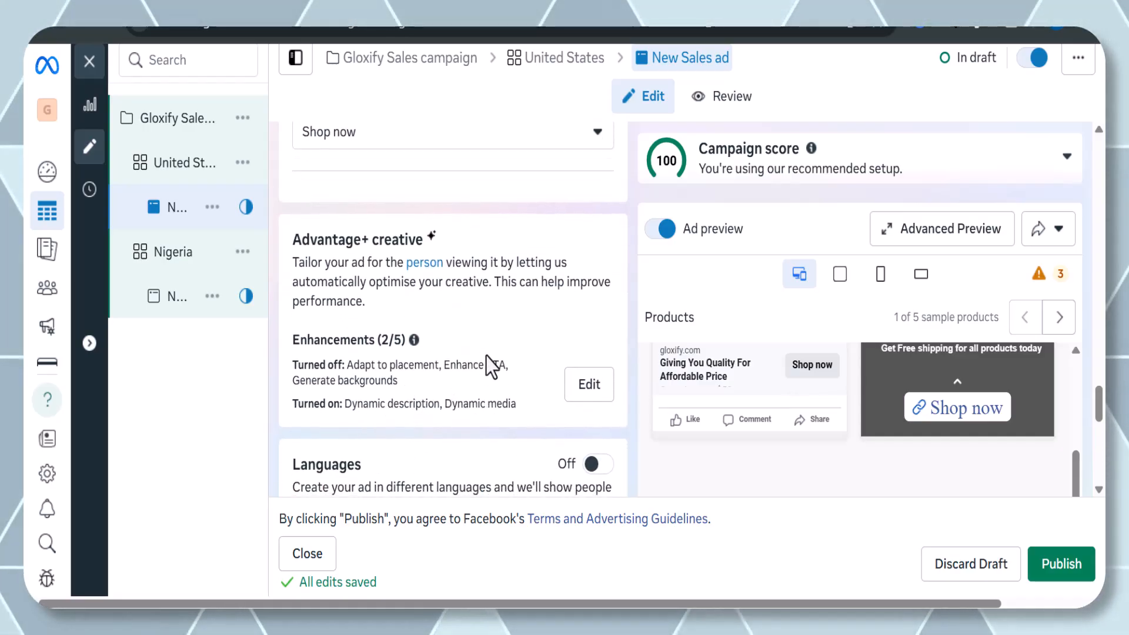
# Turn on ad Languages and set English as the default language in the language manager.
pyautogui.scroll(-2, 491, 365)
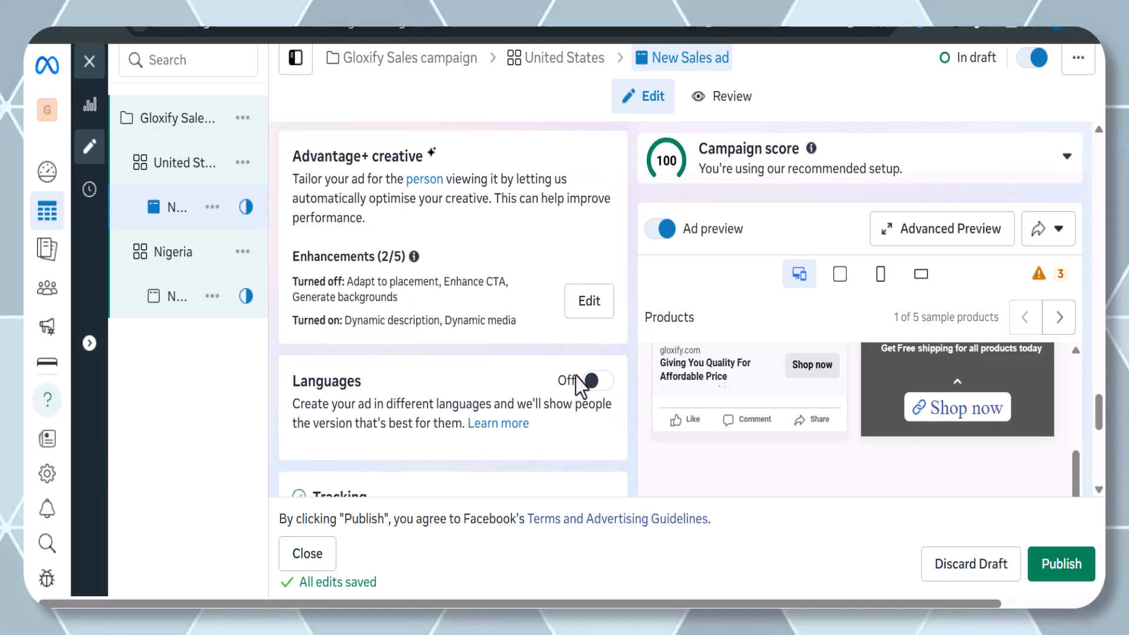
pyautogui.scroll(-1, 567, 403)
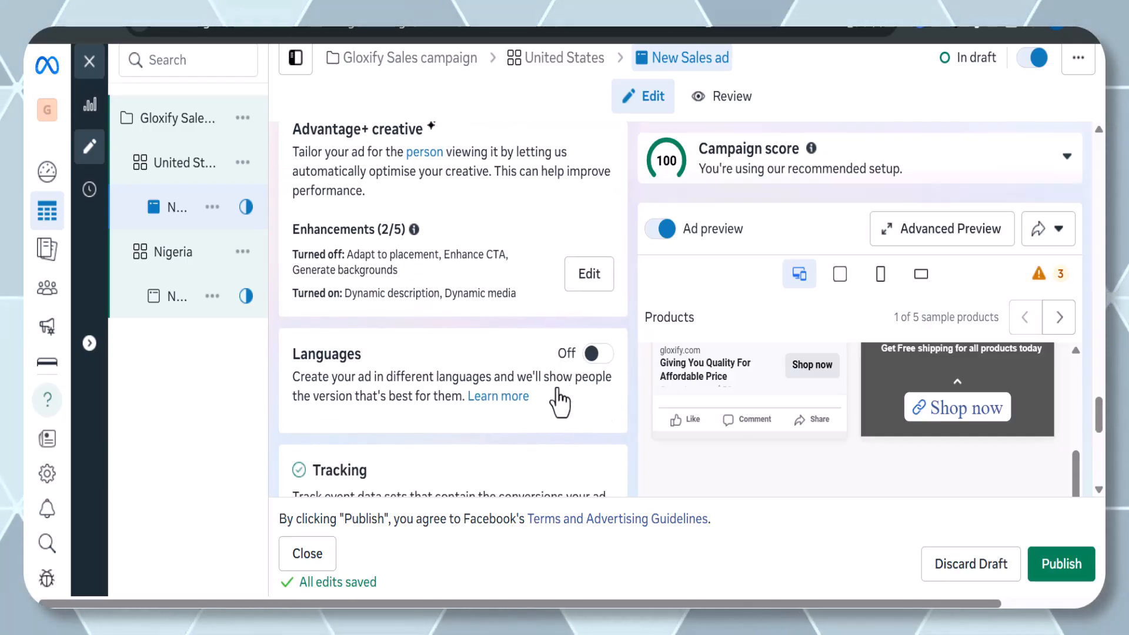
pyautogui.click(595, 353)
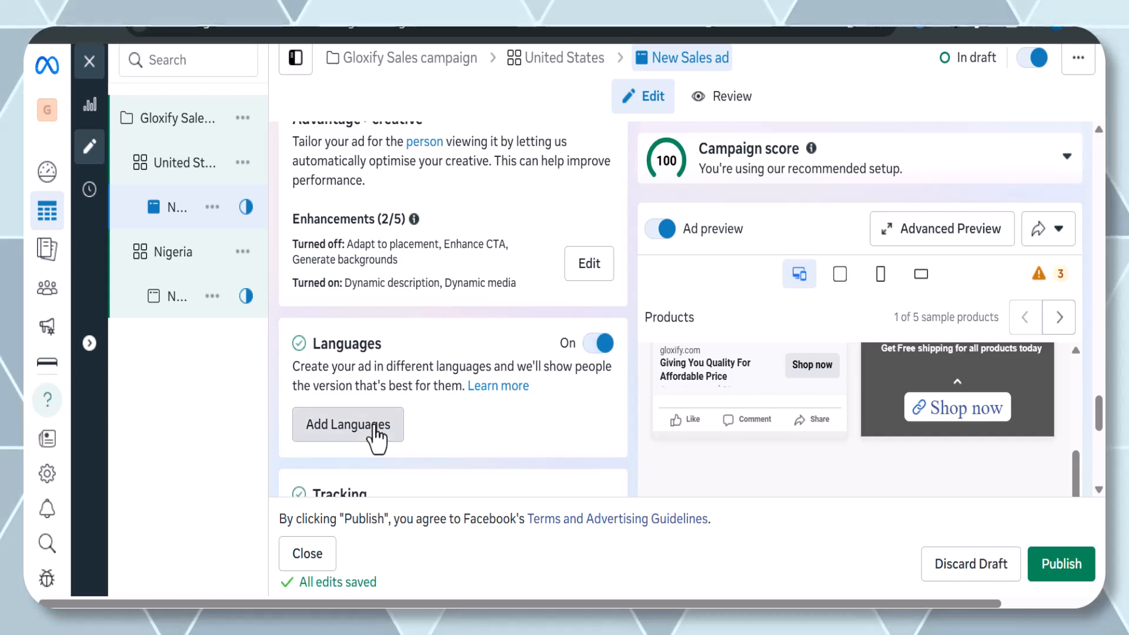
pyautogui.click(374, 426)
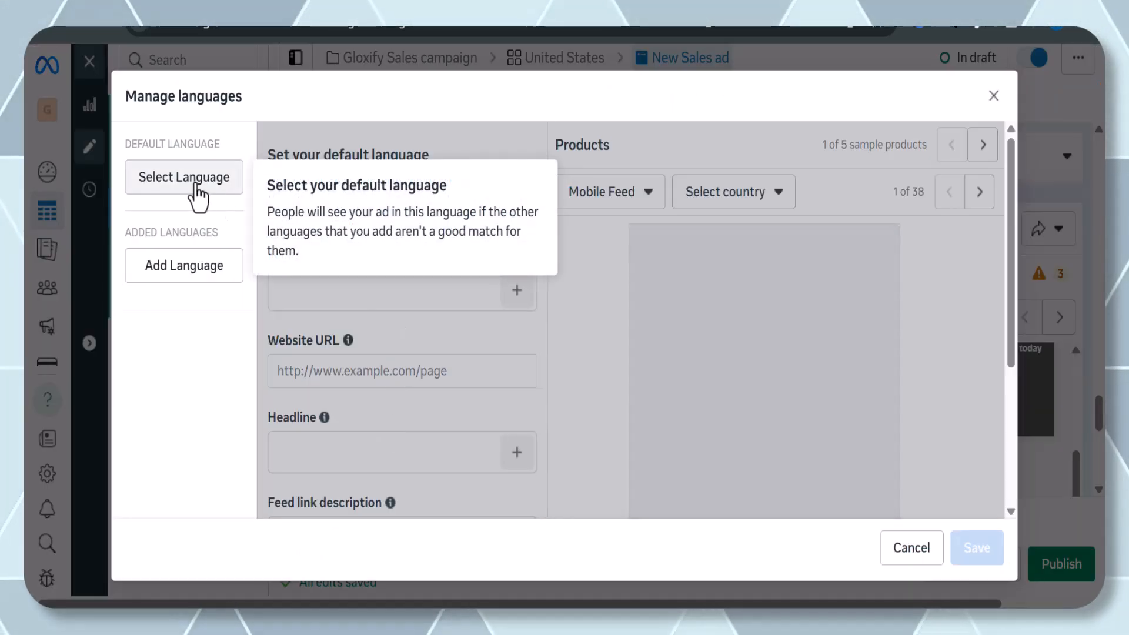
pyautogui.click(197, 189)
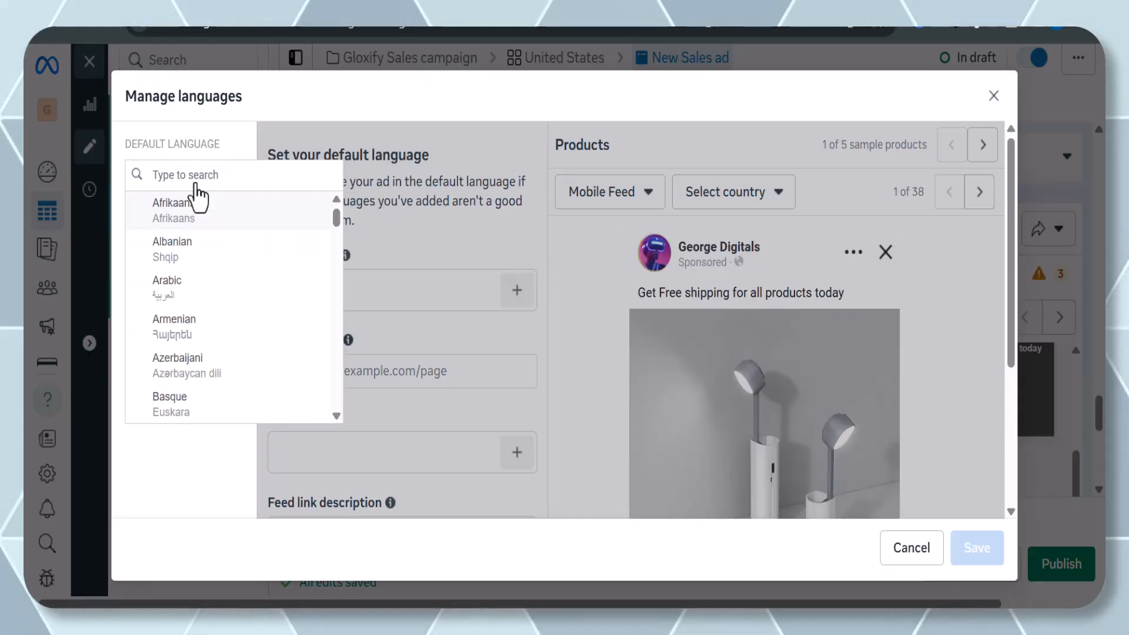
pyautogui.write('EN')
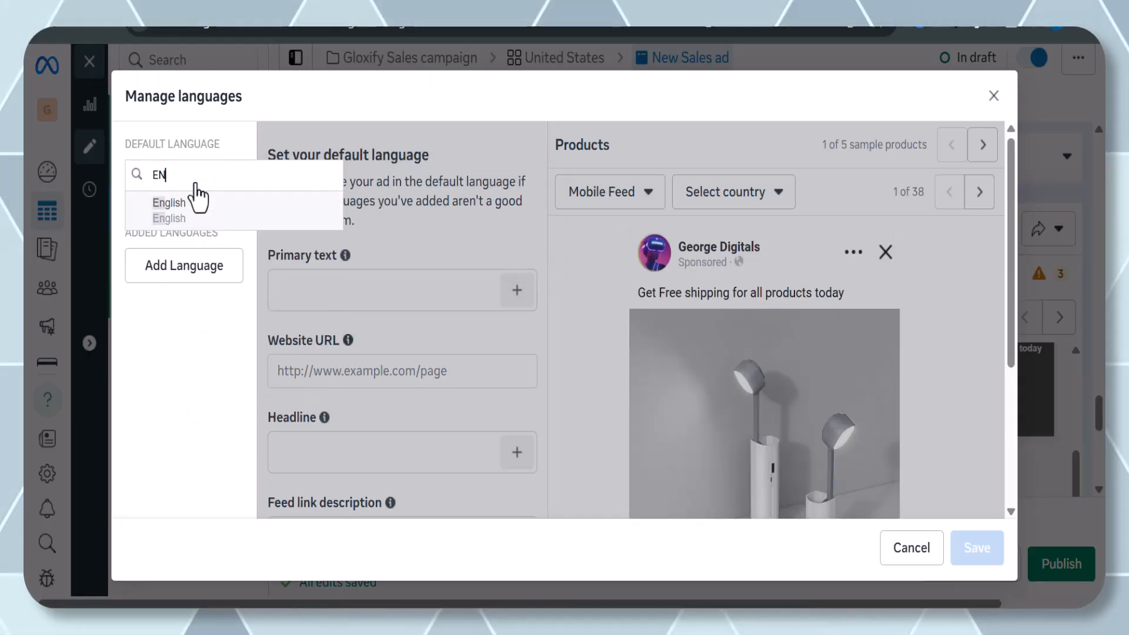
pyautogui.click(171, 203)
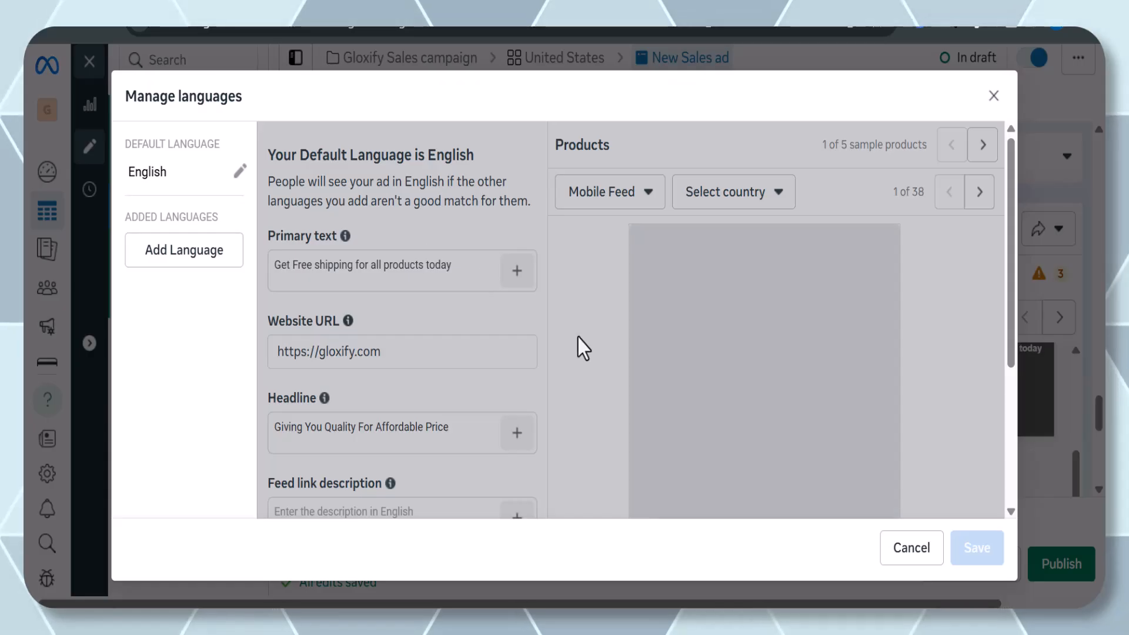
# Try adding French as an additional language, then delete it again.
pyautogui.scroll(-4, 281, 270)
pyautogui.click(227, 252)
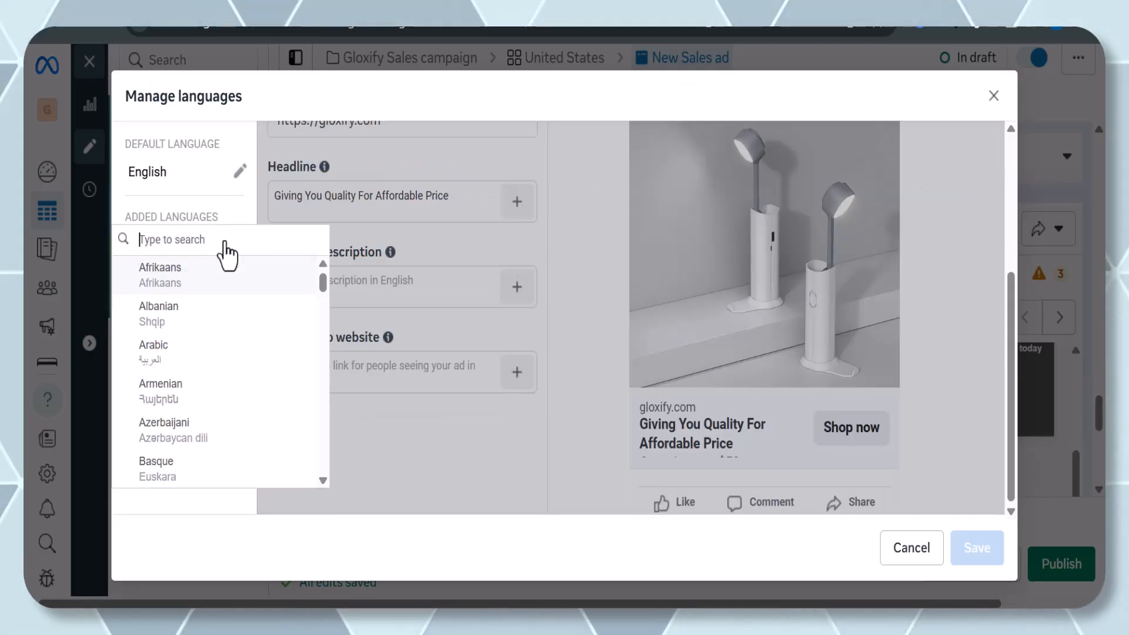
pyautogui.write('ENG')
pyautogui.press('BackSpace')
pyautogui.press('BackSpace')
pyautogui.press('BackSpace')
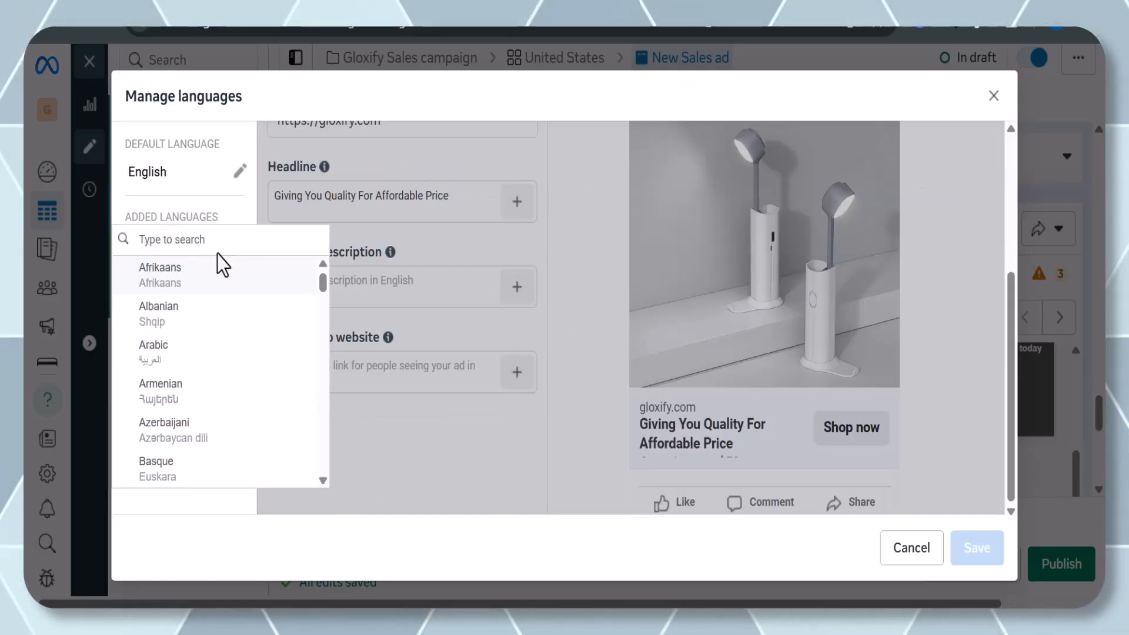
pyautogui.write('FRE')
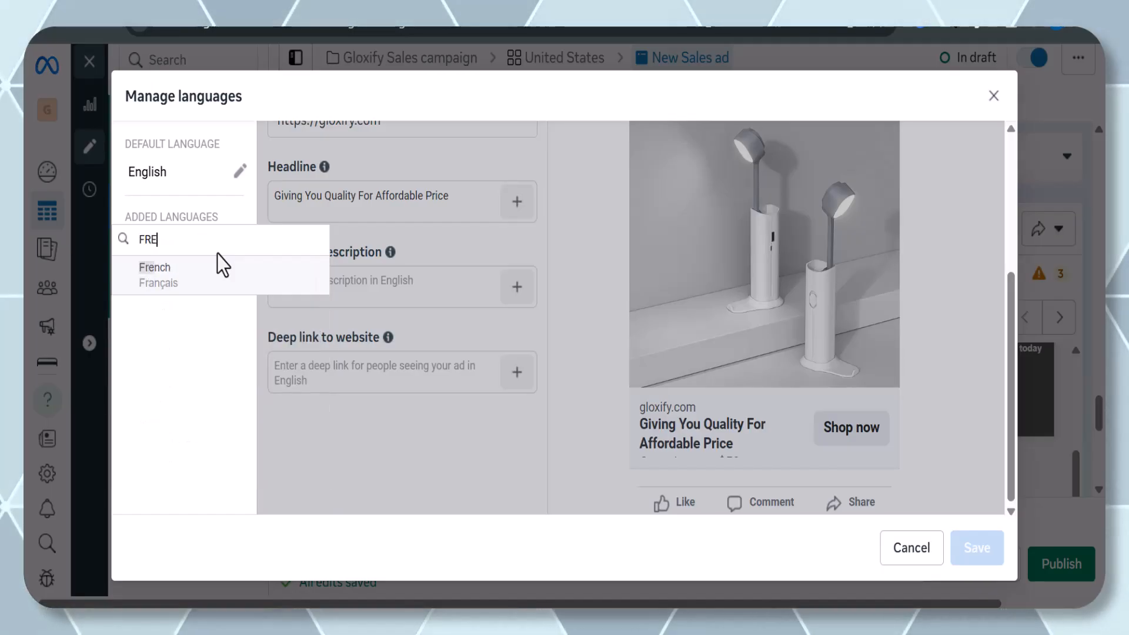
pyautogui.click(174, 282)
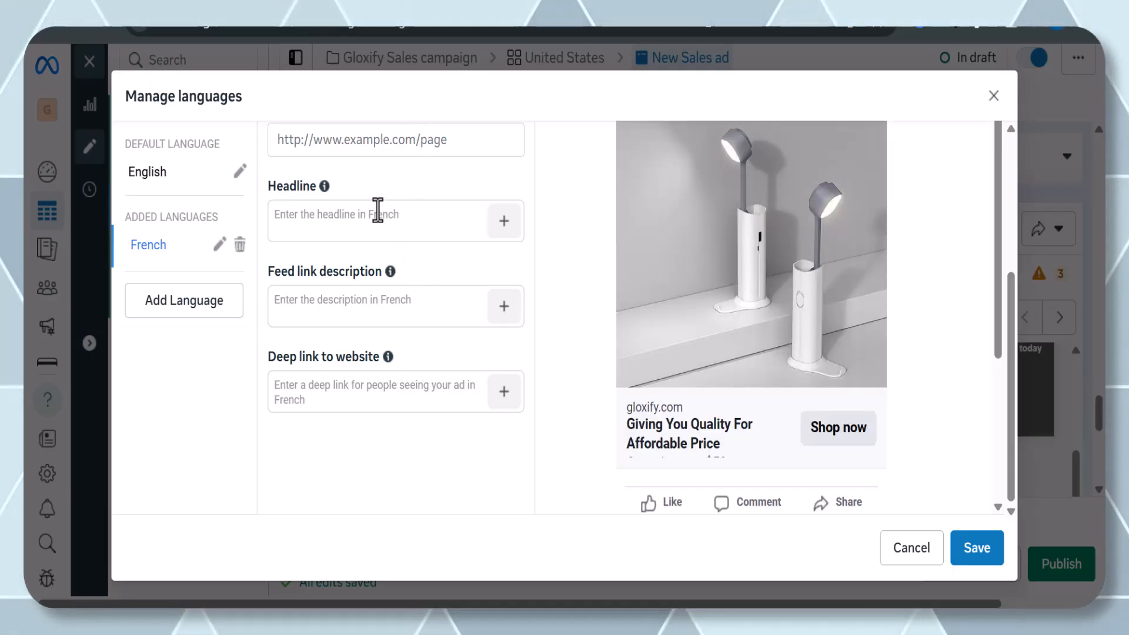
pyautogui.scroll(4, 379, 200)
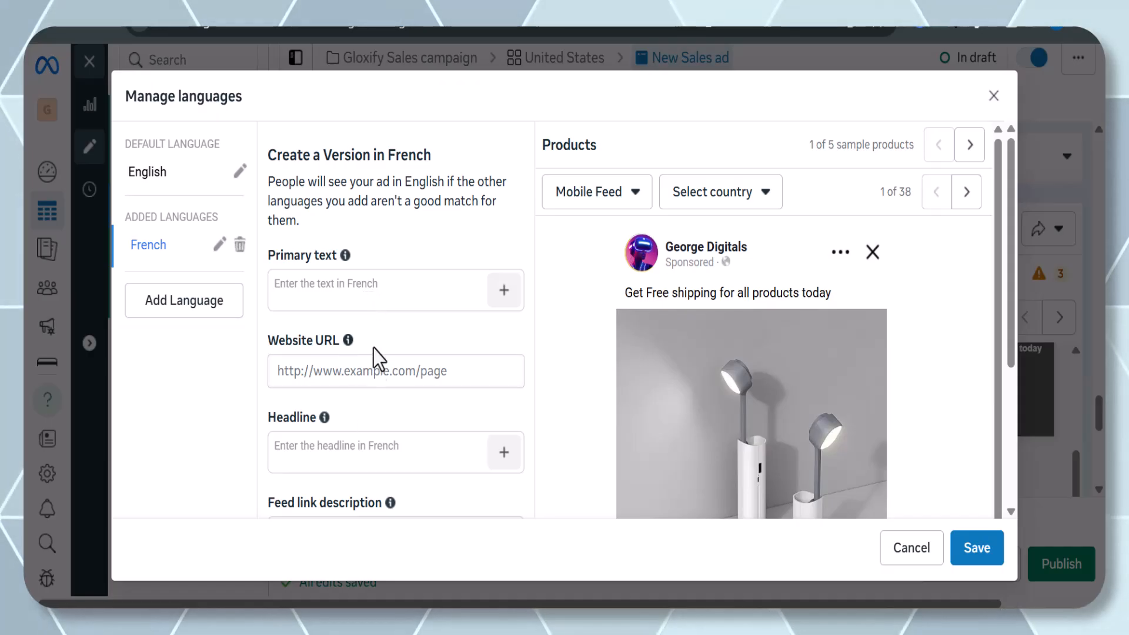
pyautogui.click(240, 246)
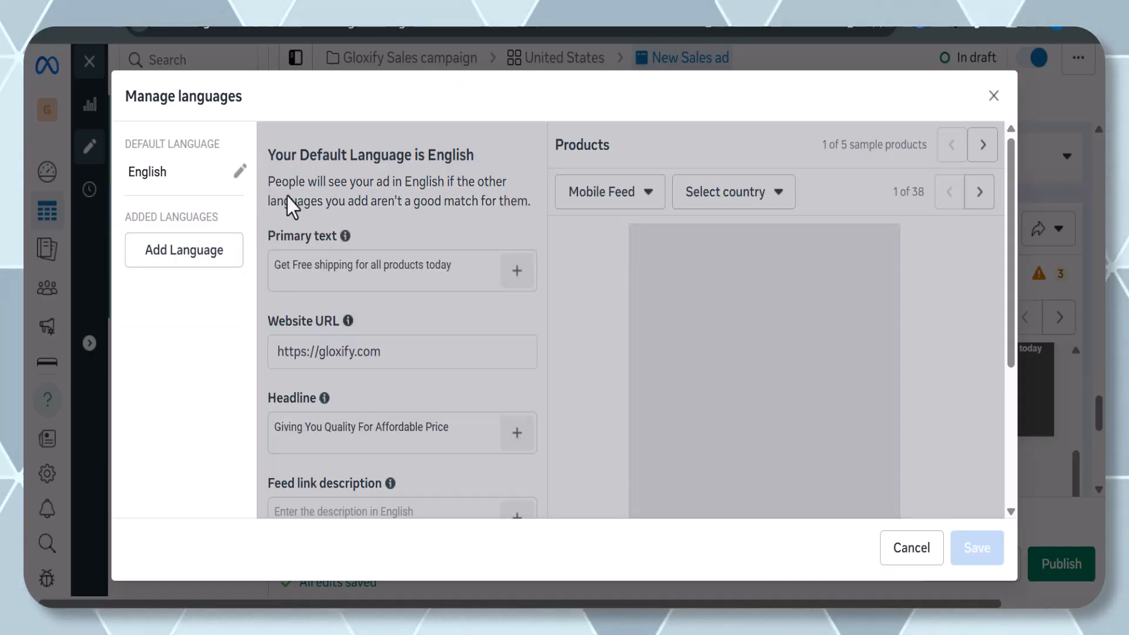
# Close the language manager without saving and switch Languages back off.
pyautogui.click(240, 175)
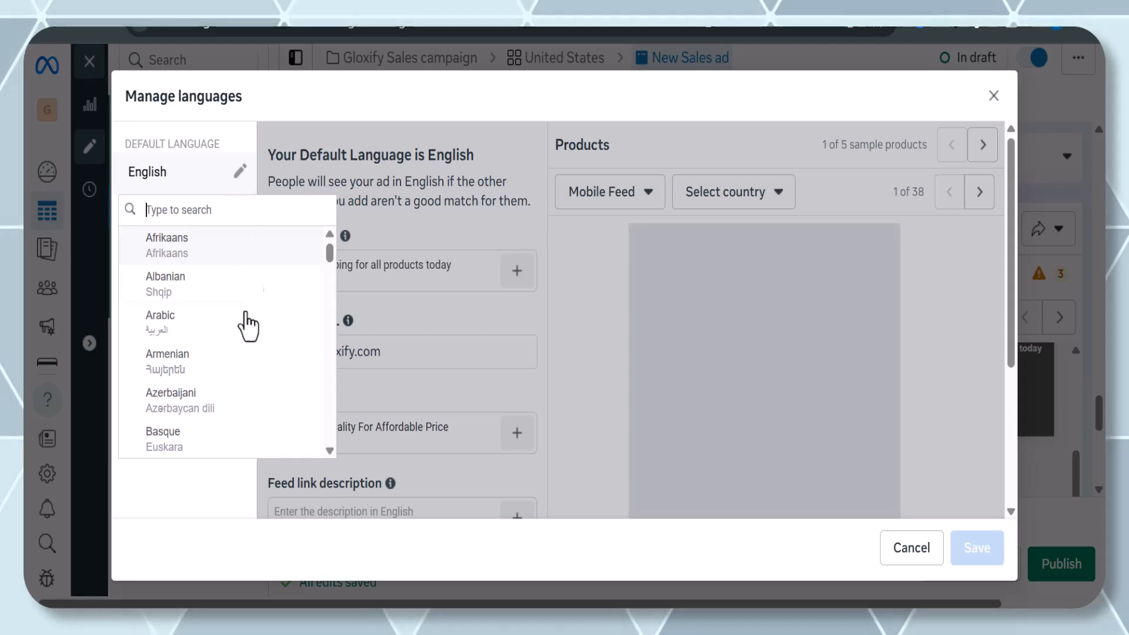
pyautogui.click(994, 100)
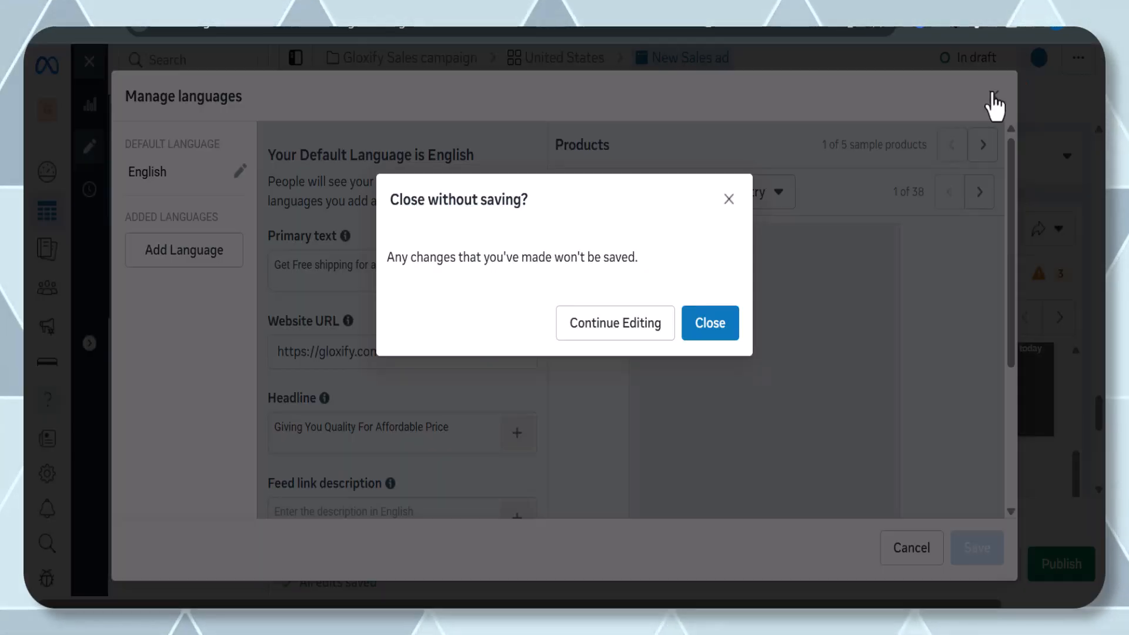
pyautogui.click(696, 331)
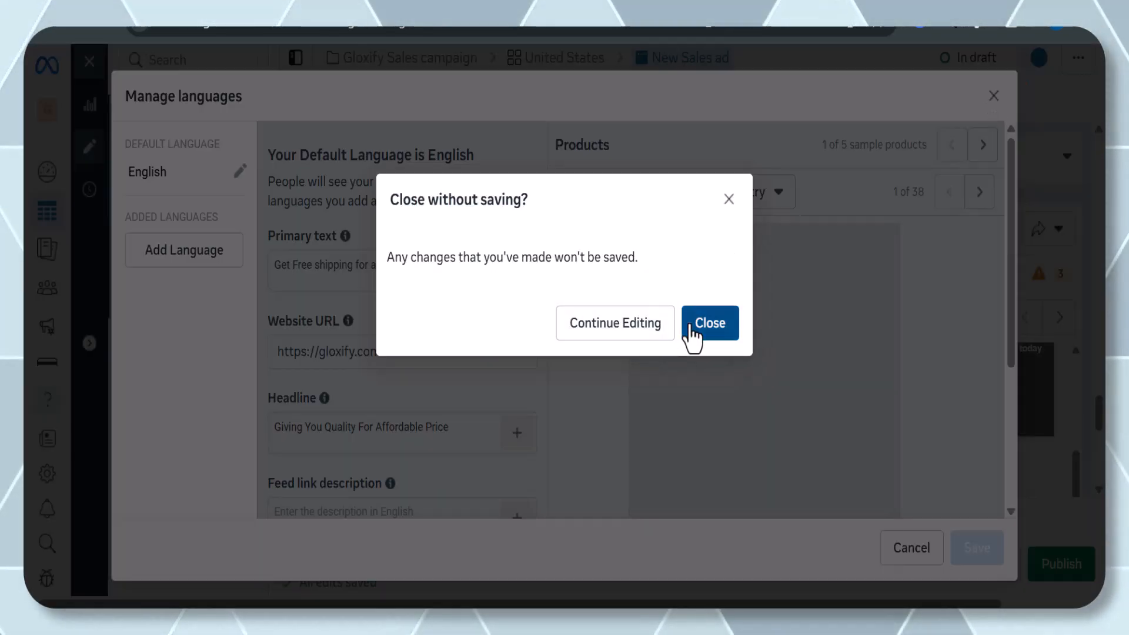
pyautogui.click(601, 342)
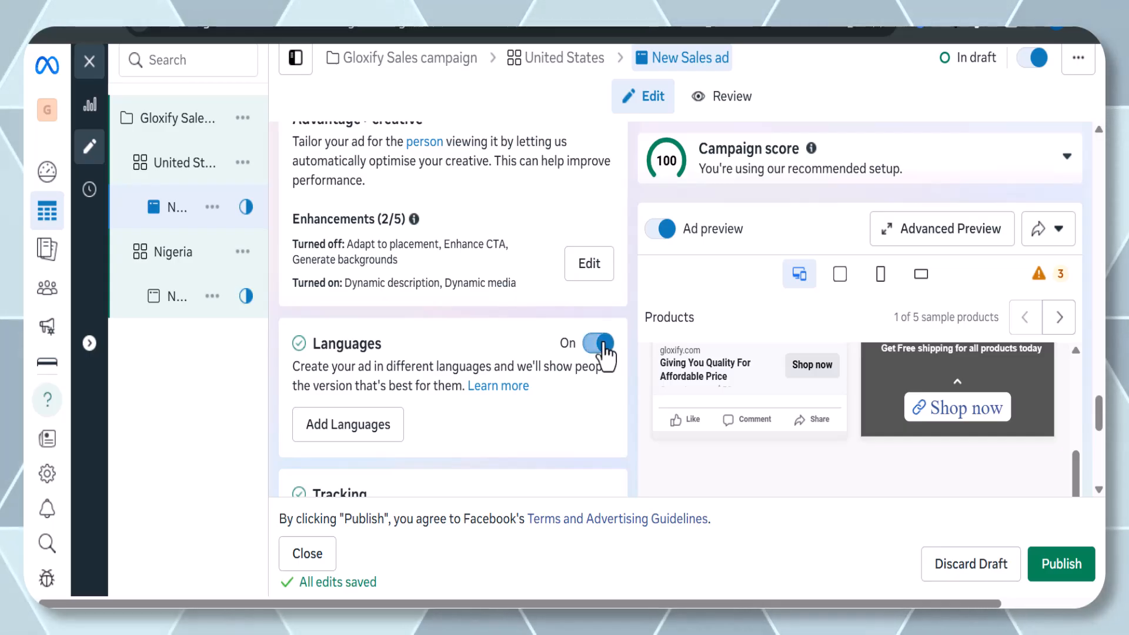
# Enable Website events tracking for the ad using the gloxify pixel dataset.
pyautogui.scroll(-1, 499, 371)
pyautogui.scroll(-5, 499, 371)
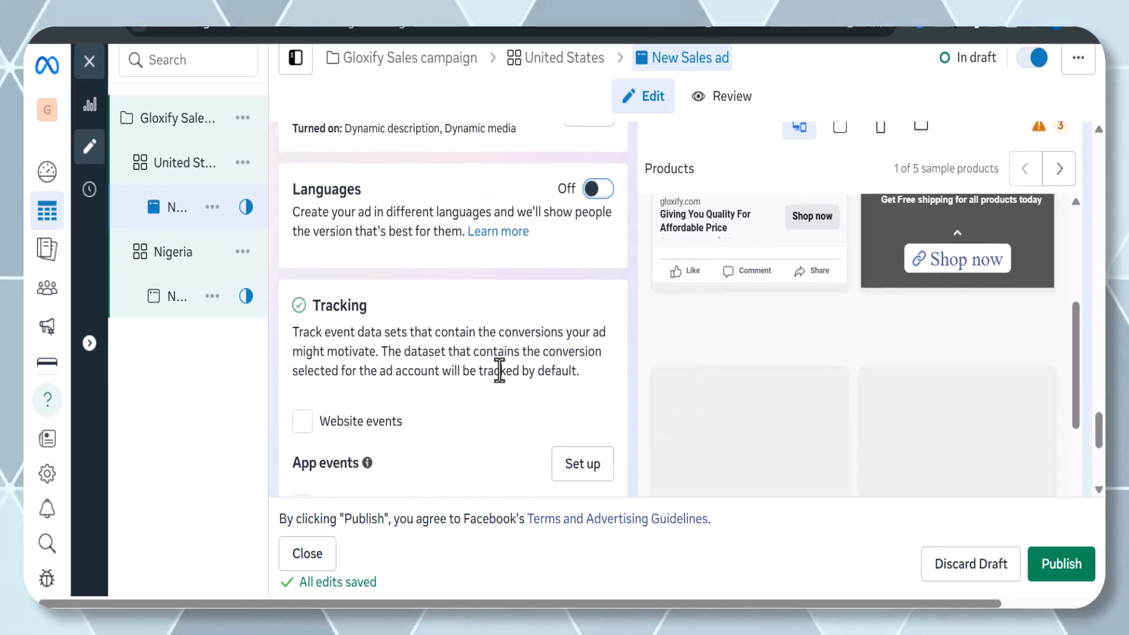
pyautogui.scroll(-1, 493, 375)
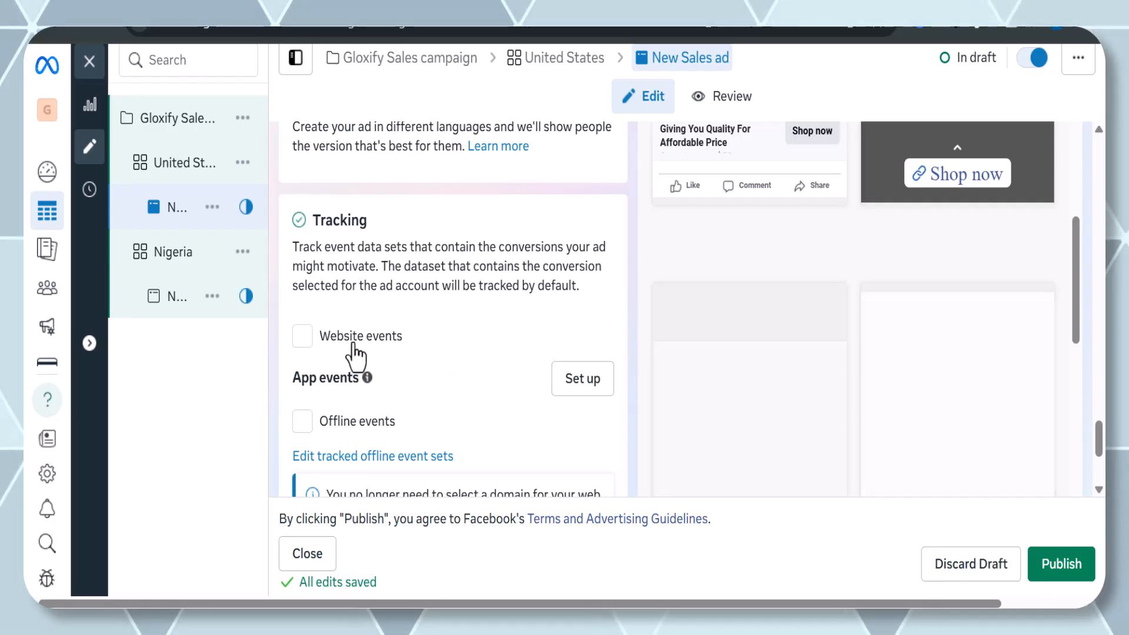
pyautogui.click(304, 336)
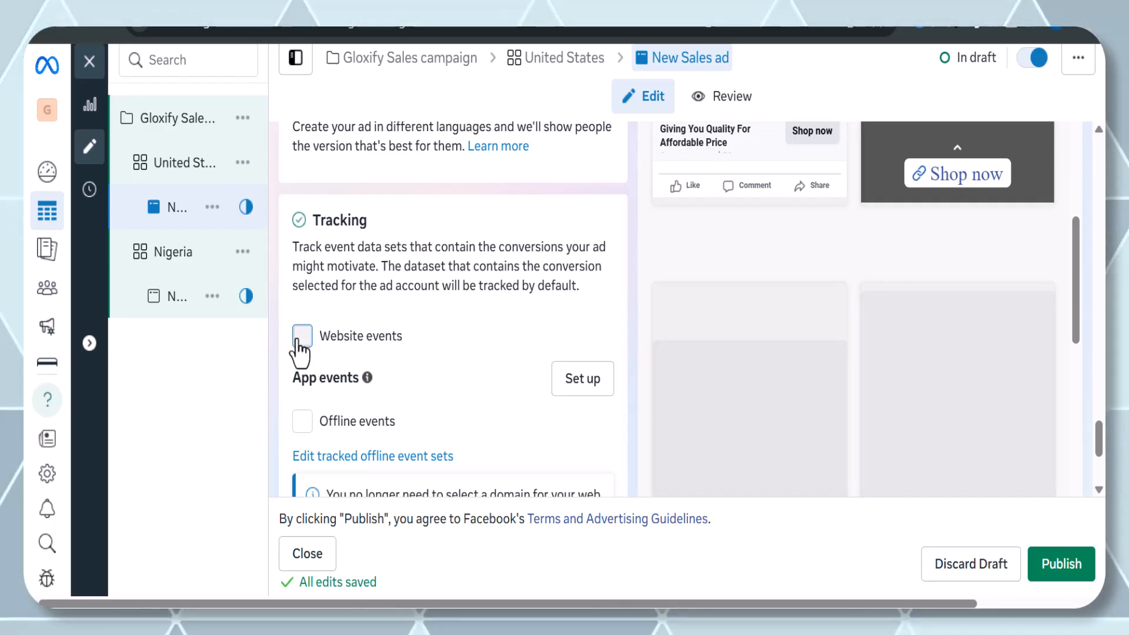
pyautogui.scroll(-2, 366, 335)
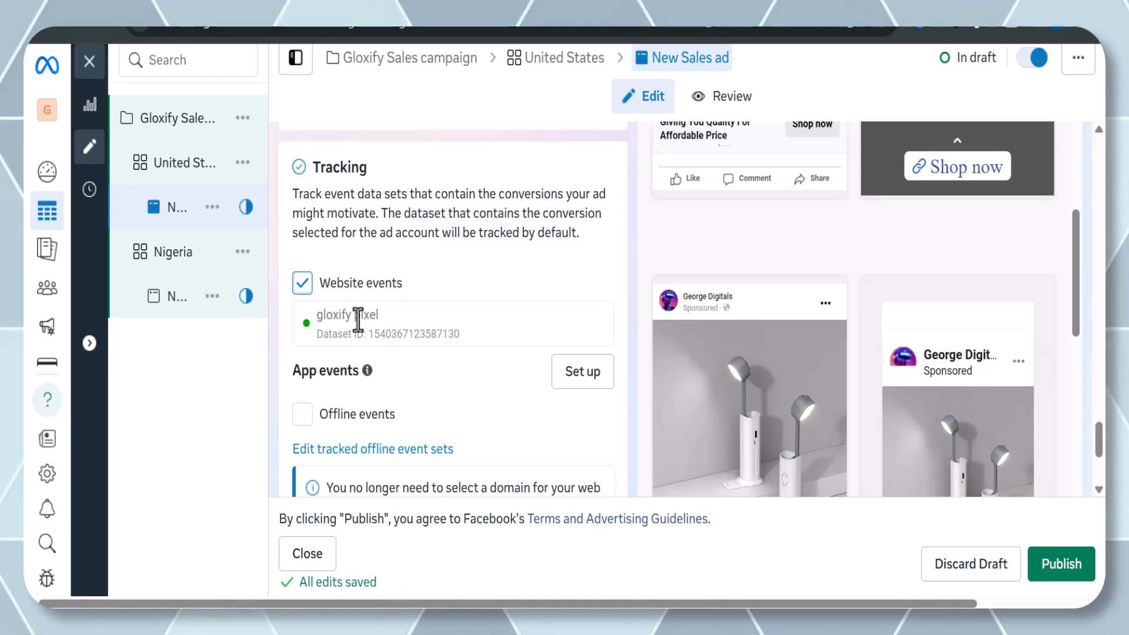
pyautogui.scroll(-1, 380, 321)
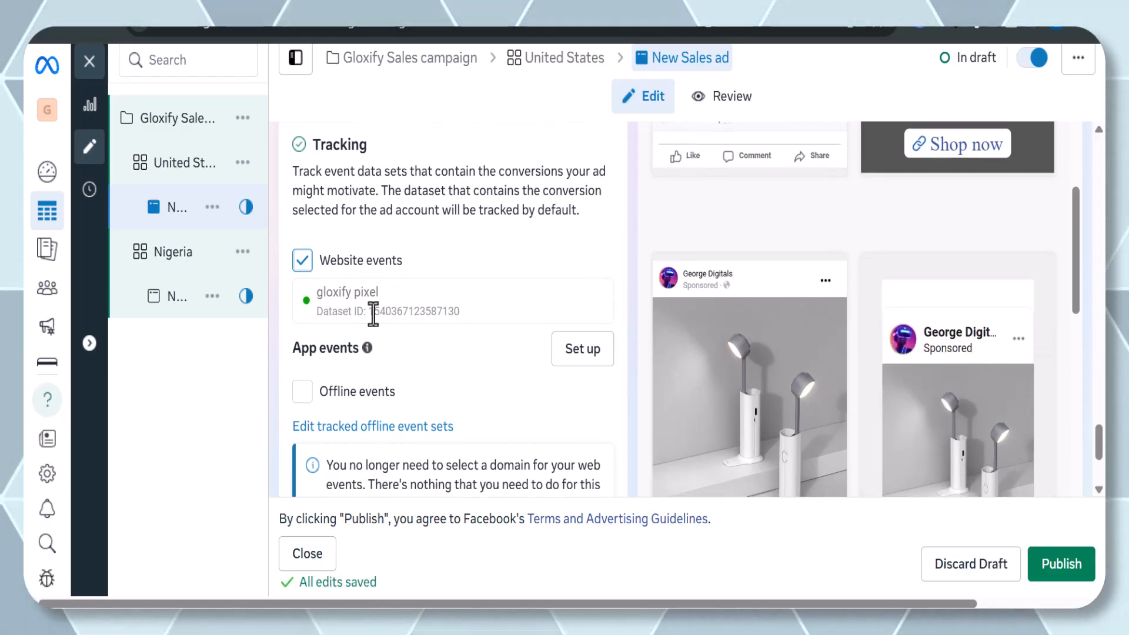
pyautogui.scroll(-1, 383, 312)
pyautogui.scroll(-3, 383, 305)
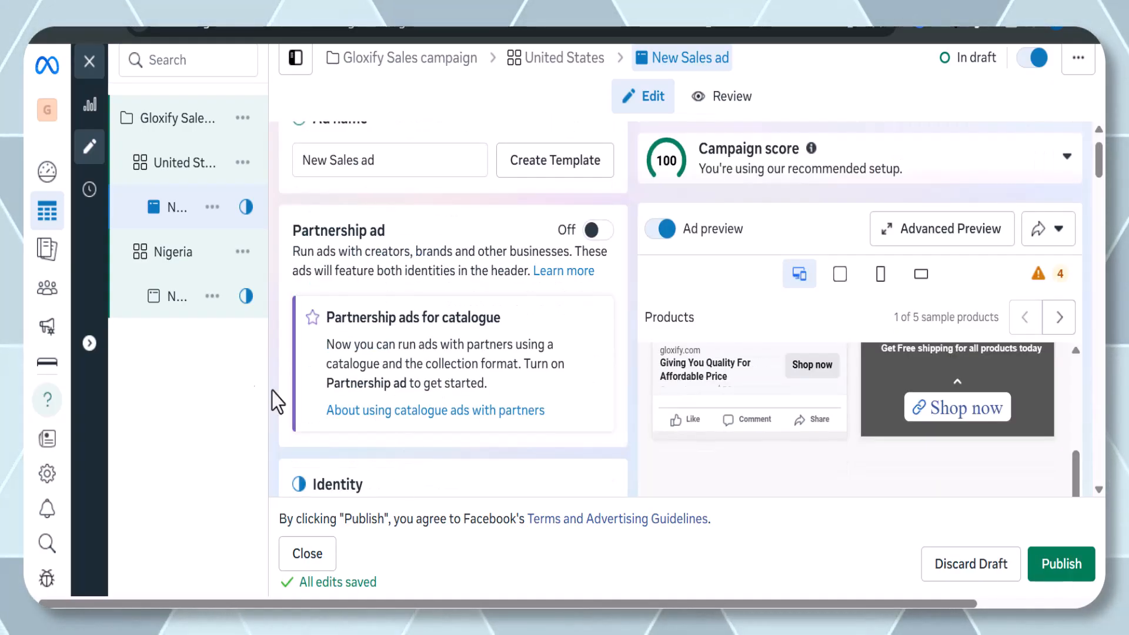
# Open the Nigeria ad set and review its product set, audience and location settings.
pyautogui.moveTo(172, 276)
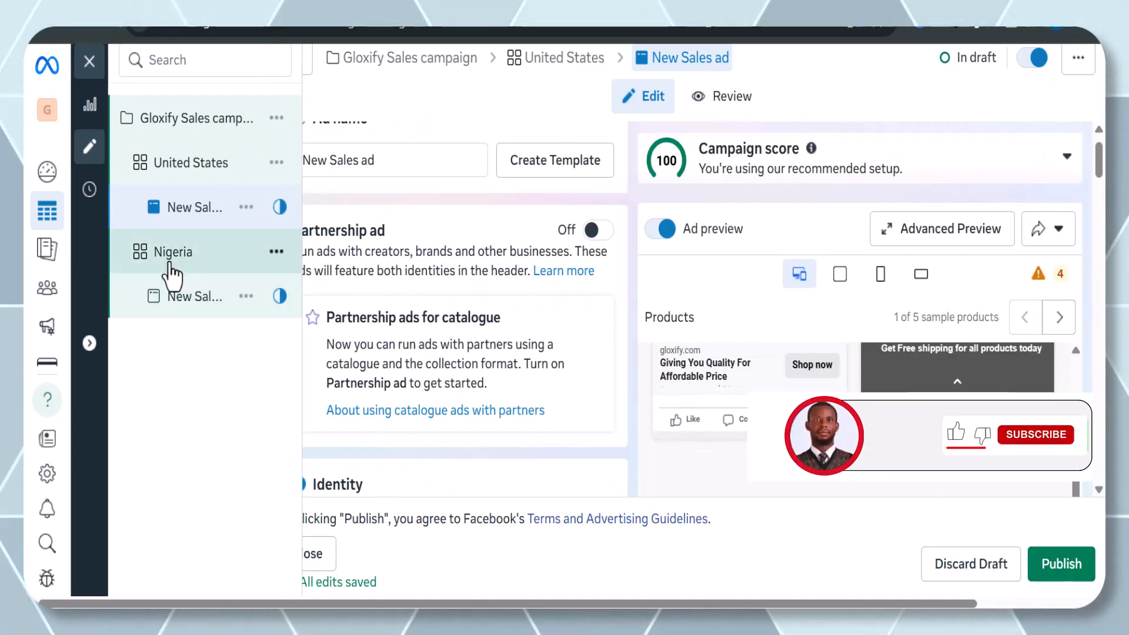
pyautogui.click(171, 265)
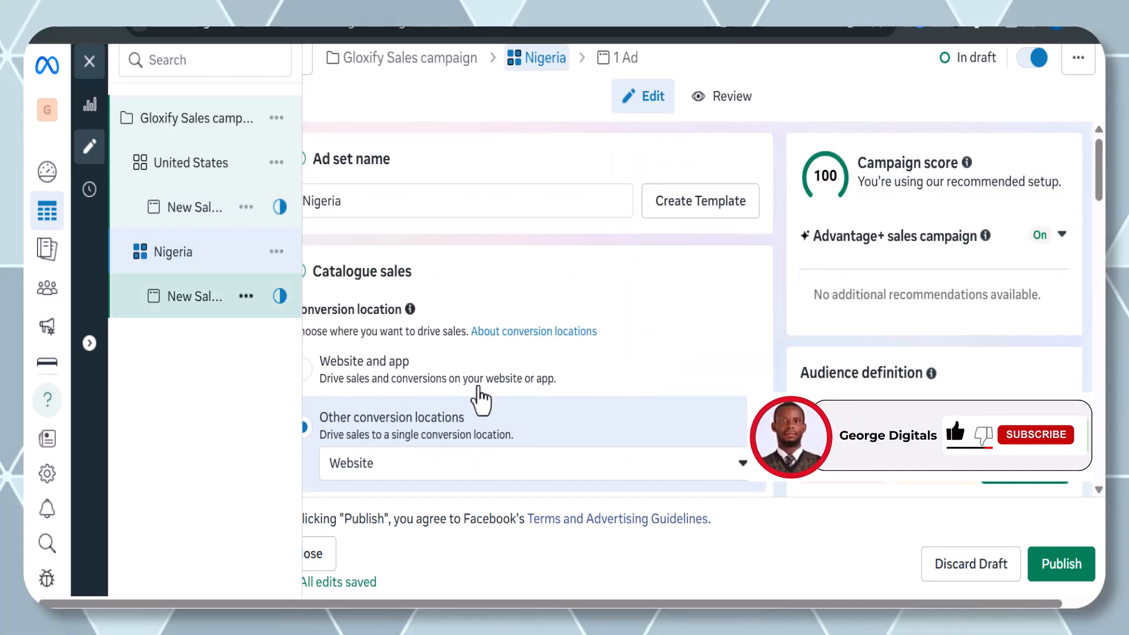
pyautogui.scroll(-2, 480, 406)
pyautogui.scroll(-15, 480, 400)
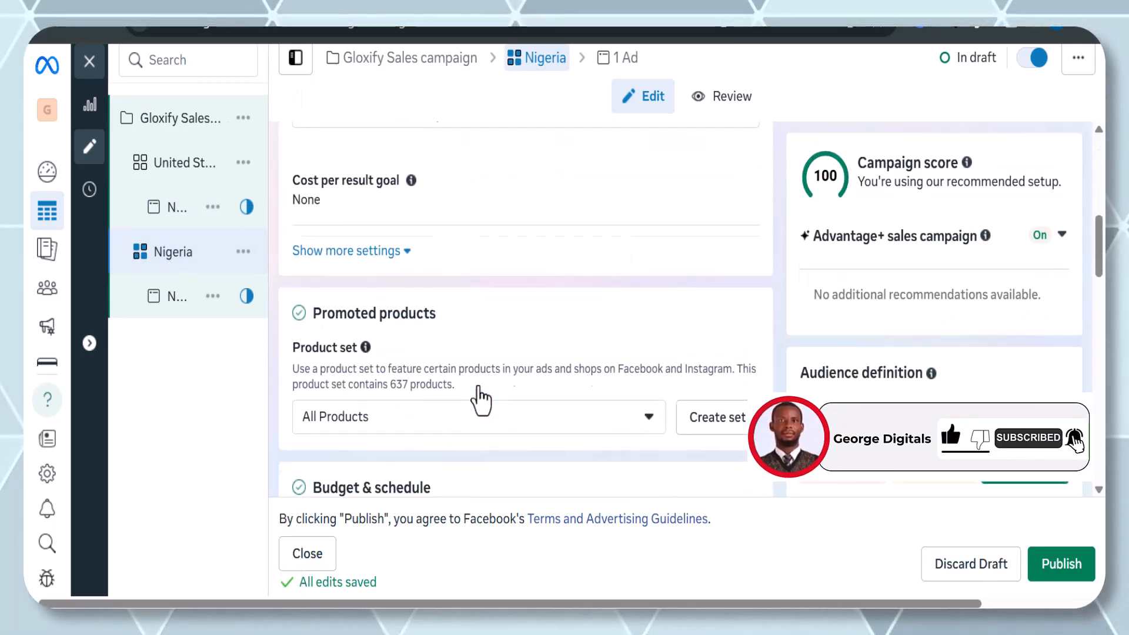
pyautogui.scroll(-10, 480, 400)
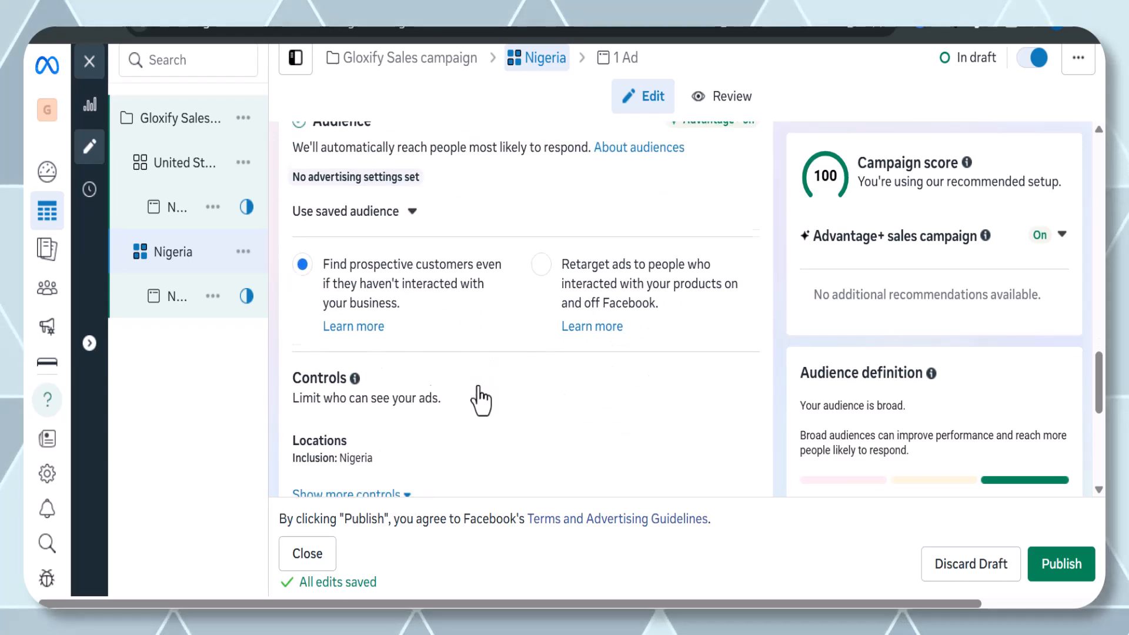
pyautogui.scroll(6, 480, 400)
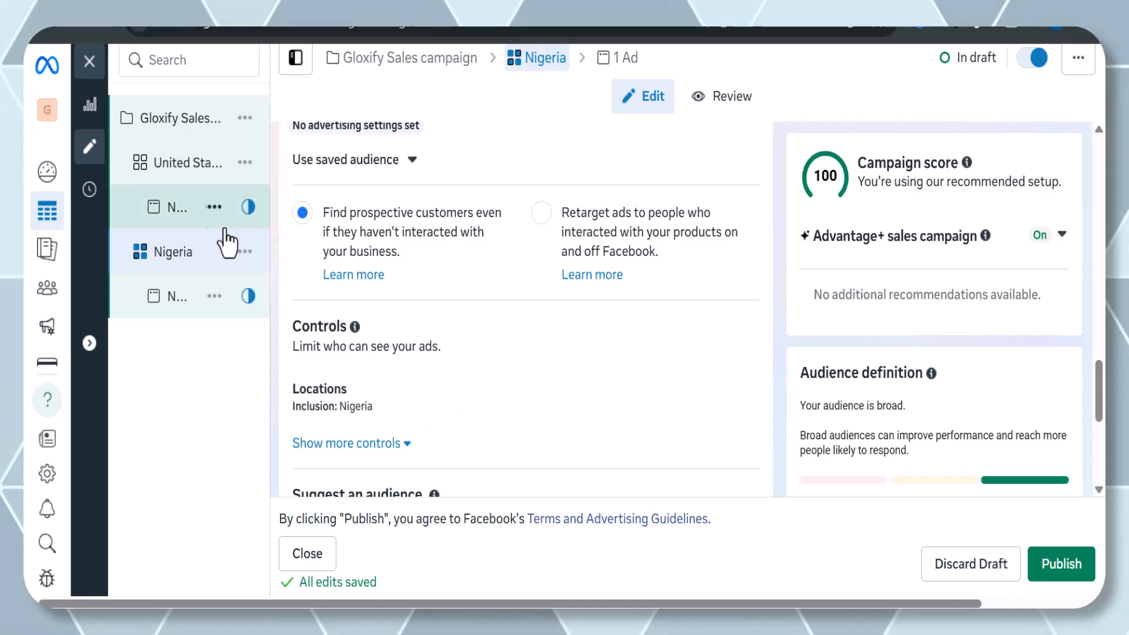
# Open the United States ad set and review its audience controls and placements.
pyautogui.click(183, 177)
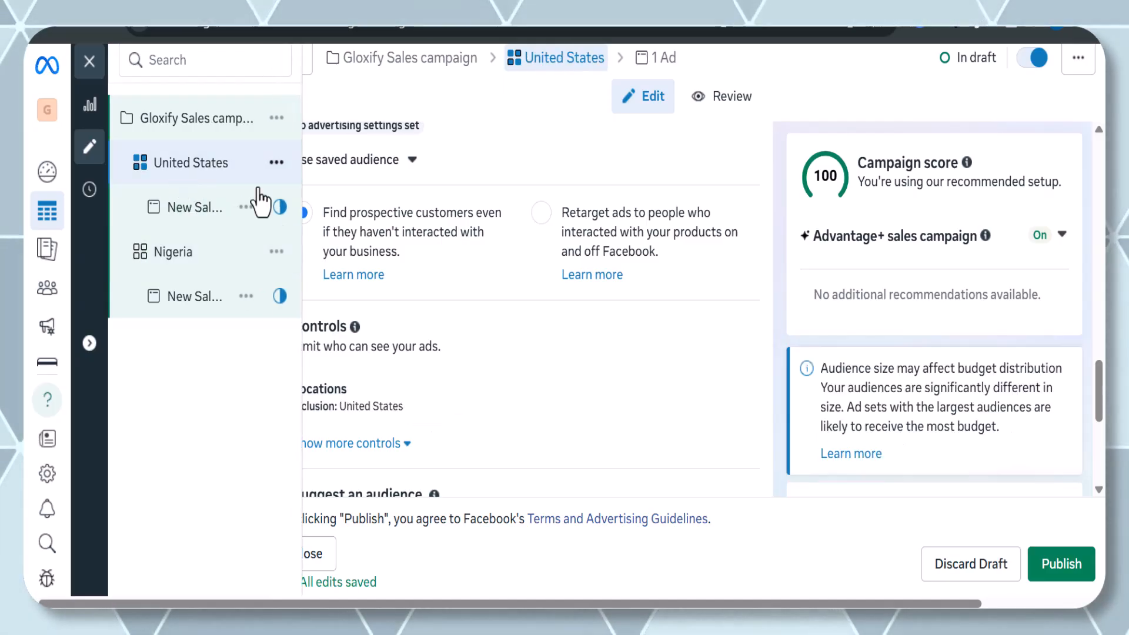
pyautogui.scroll(-5, 447, 361)
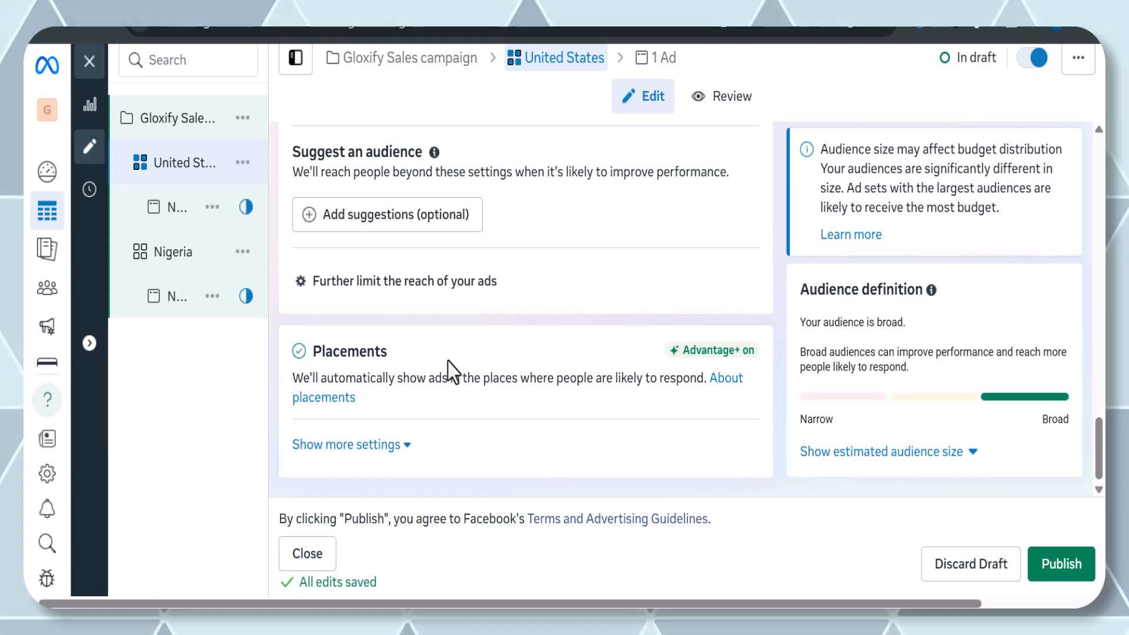
pyautogui.scroll(4, 378, 348)
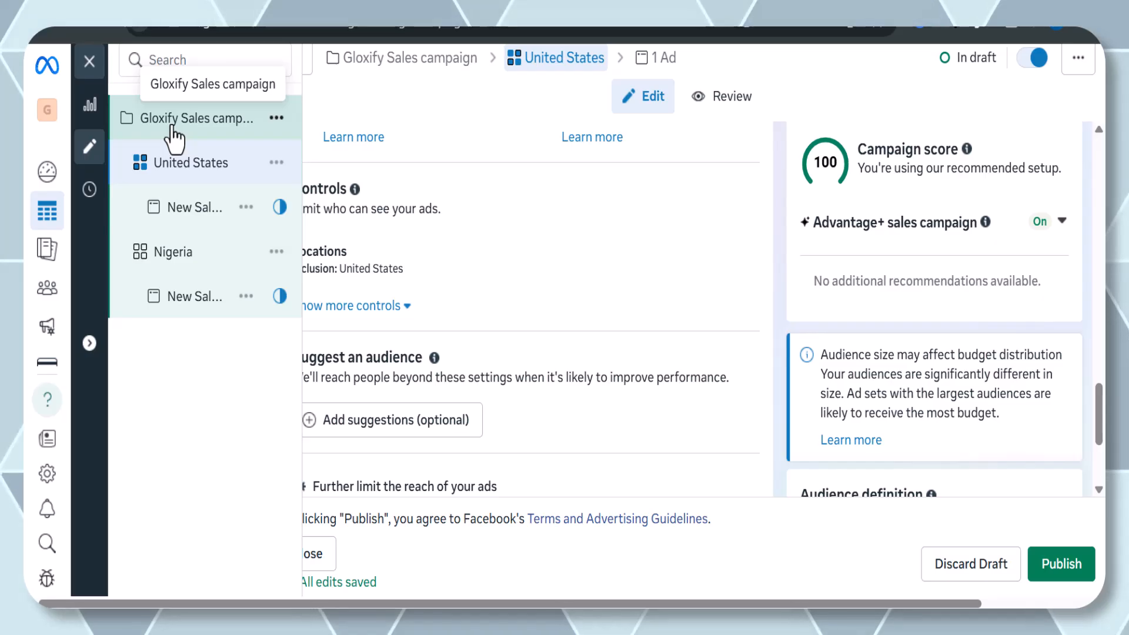
# Open the Gloxify Sales campaign level and review its catalogue and daily budget settings.
pyautogui.click(174, 138)
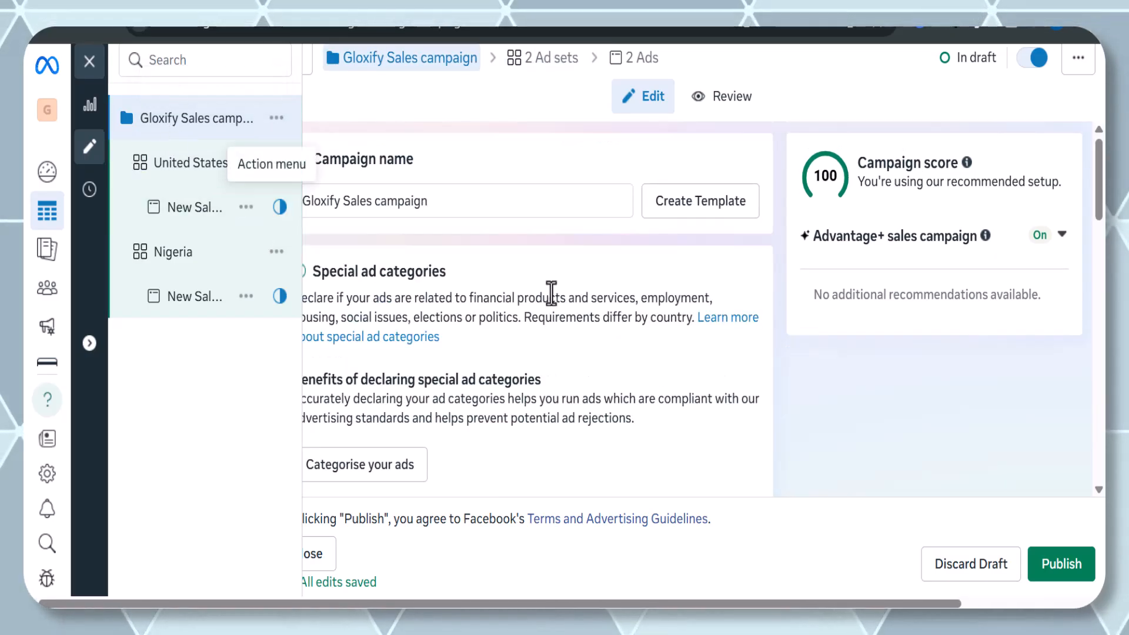
pyautogui.scroll(-3, 551, 294)
pyautogui.scroll(-10, 552, 294)
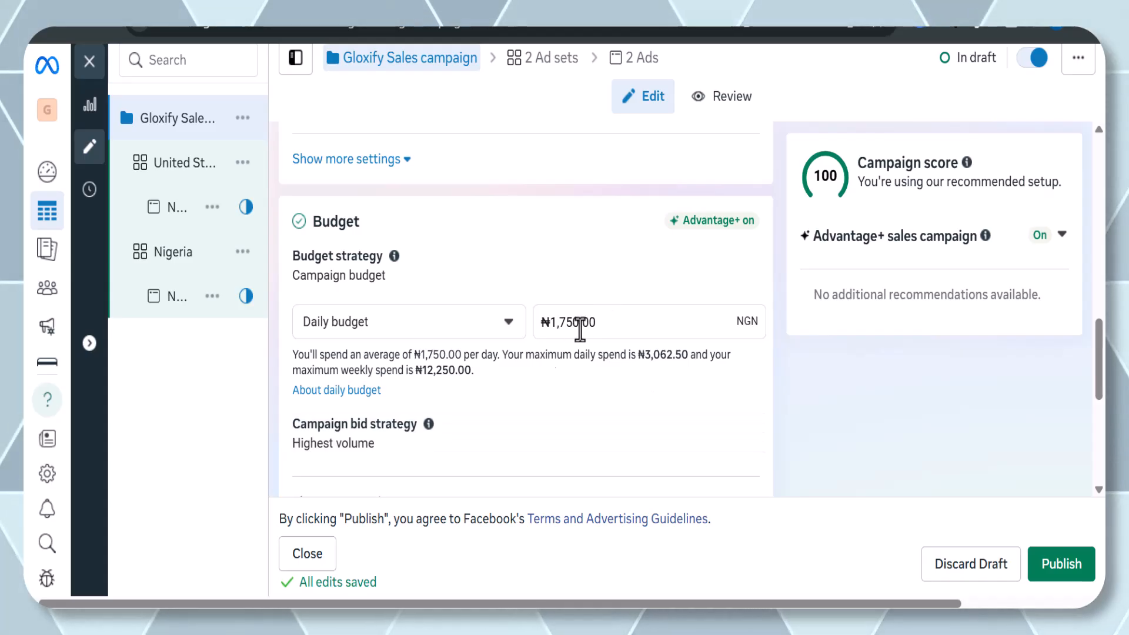
pyautogui.scroll(2, 441, 315)
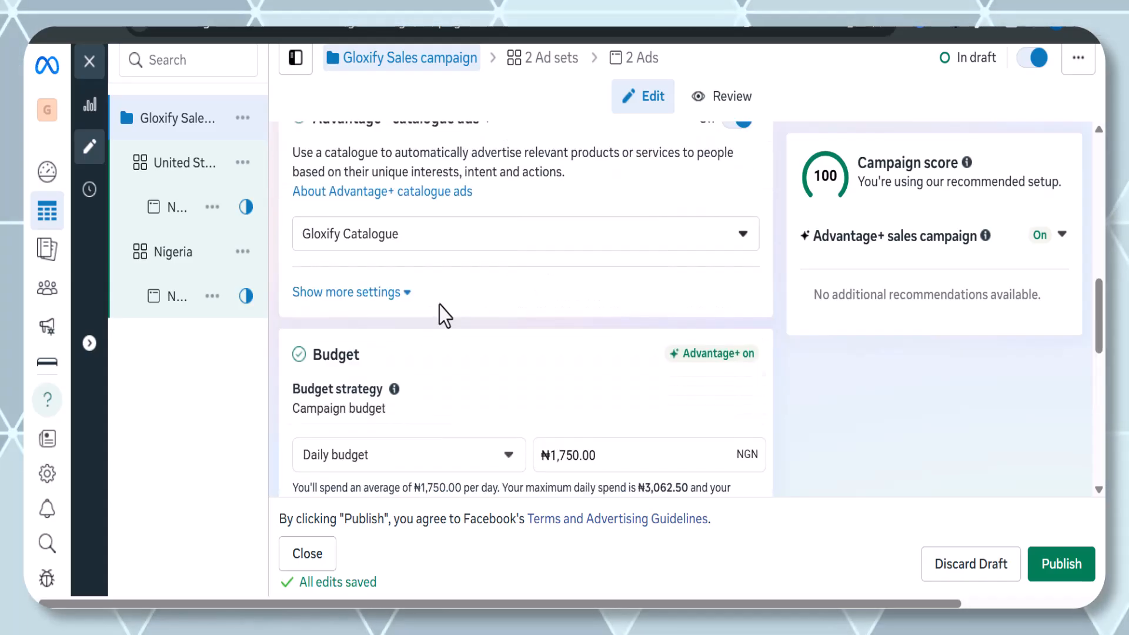
pyautogui.scroll(-1, 435, 422)
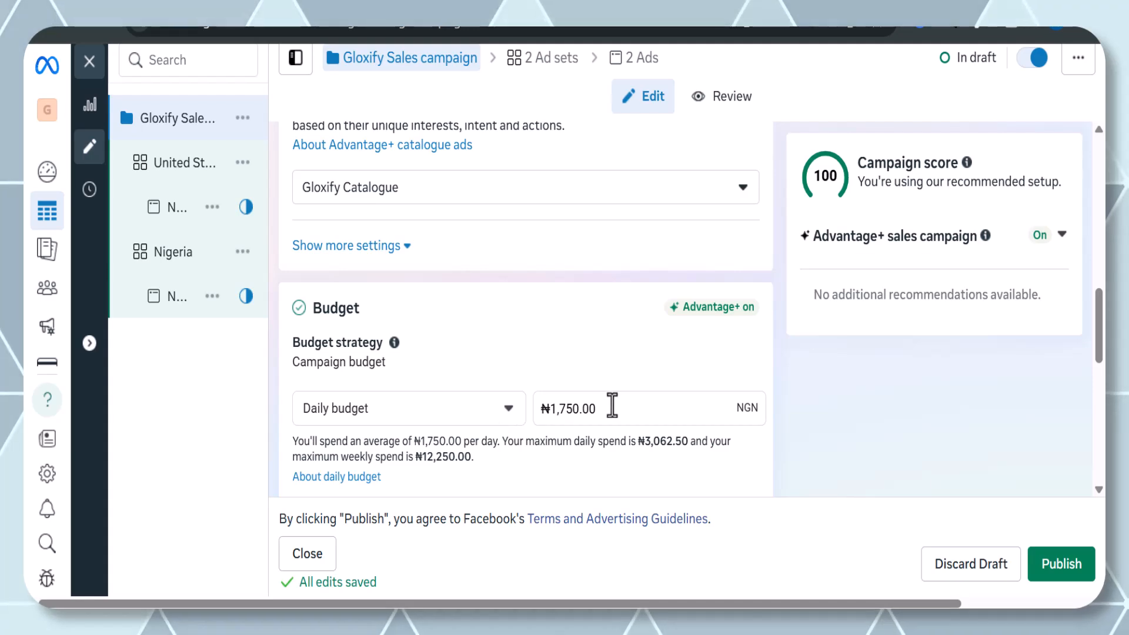
# Switch the Gloxify Sales campaign's budget strategy from campaign budget to Ad set budget.
pyautogui.click(613, 405)
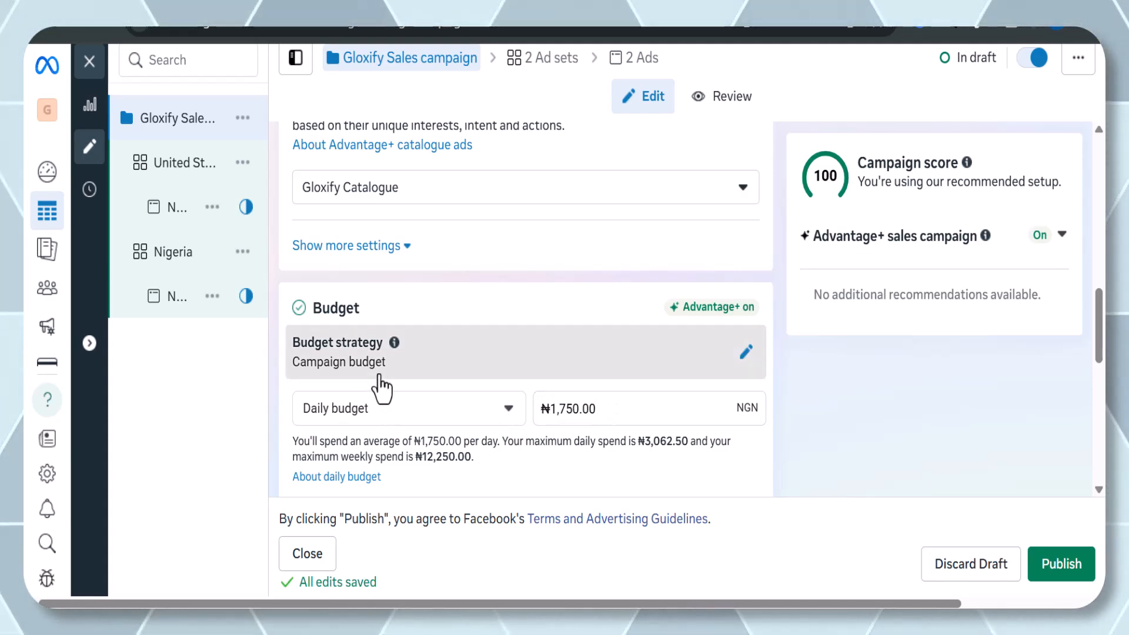
pyautogui.click(378, 382)
pyautogui.scroll(-1, 391, 429)
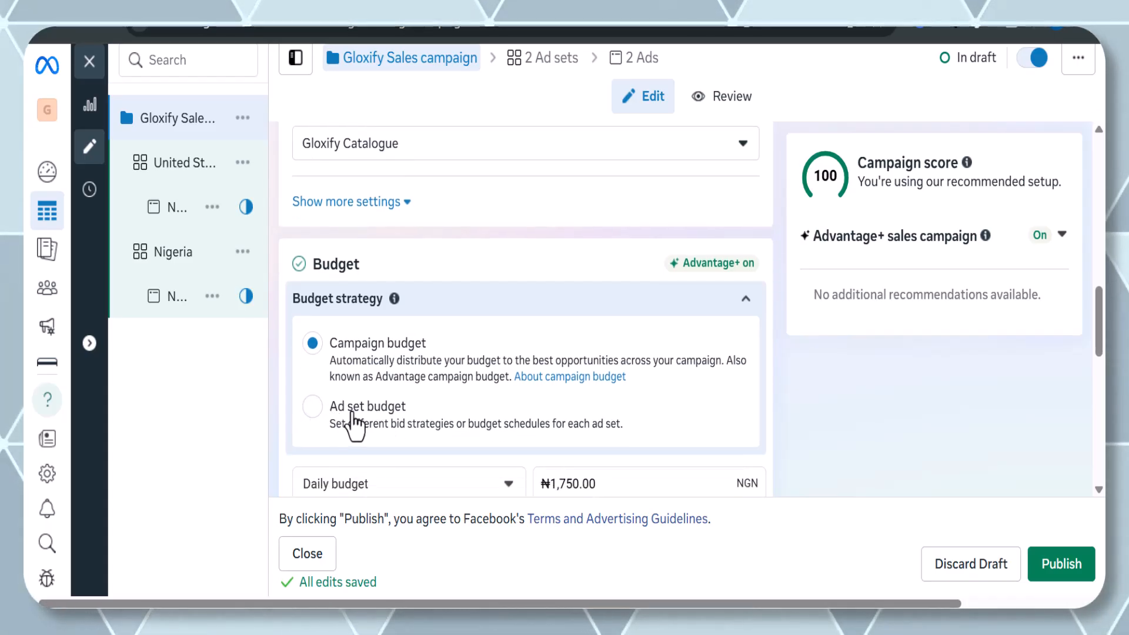
pyautogui.click(313, 408)
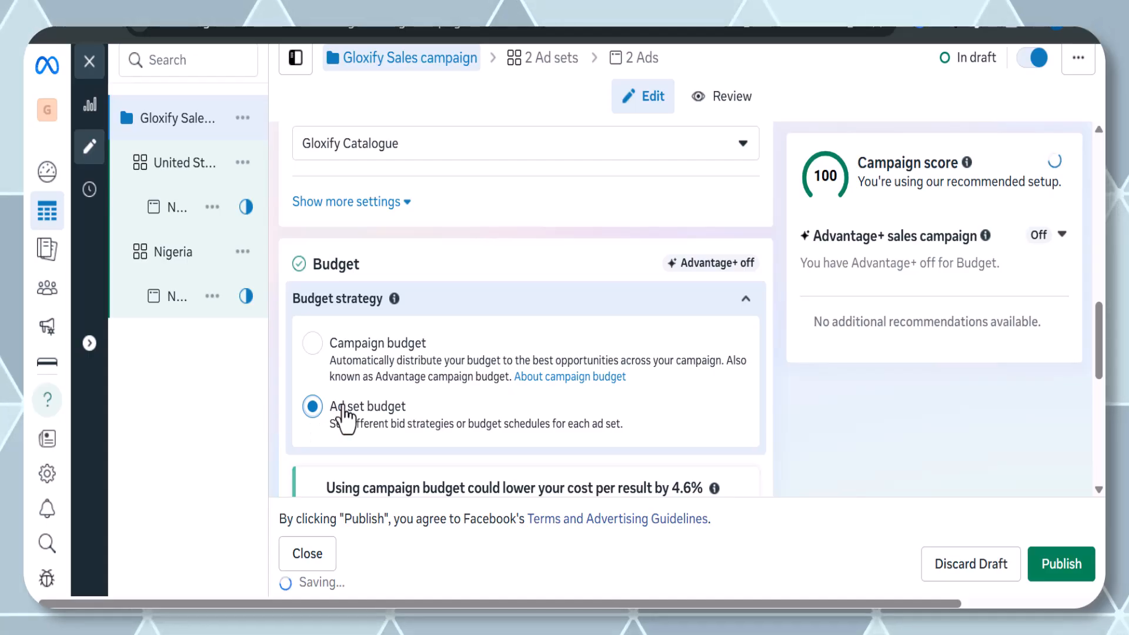
pyautogui.scroll(-4, 346, 416)
pyautogui.scroll(2, 346, 417)
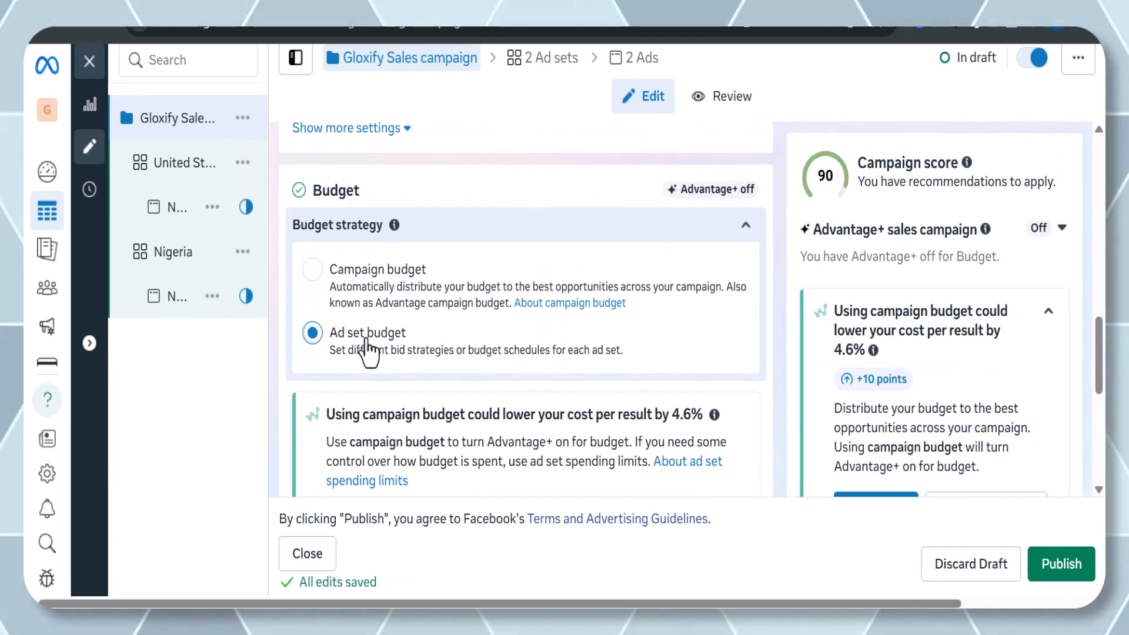
# Open the United States ad set and set its daily budget to ₦1,750.
pyautogui.moveTo(171, 181)
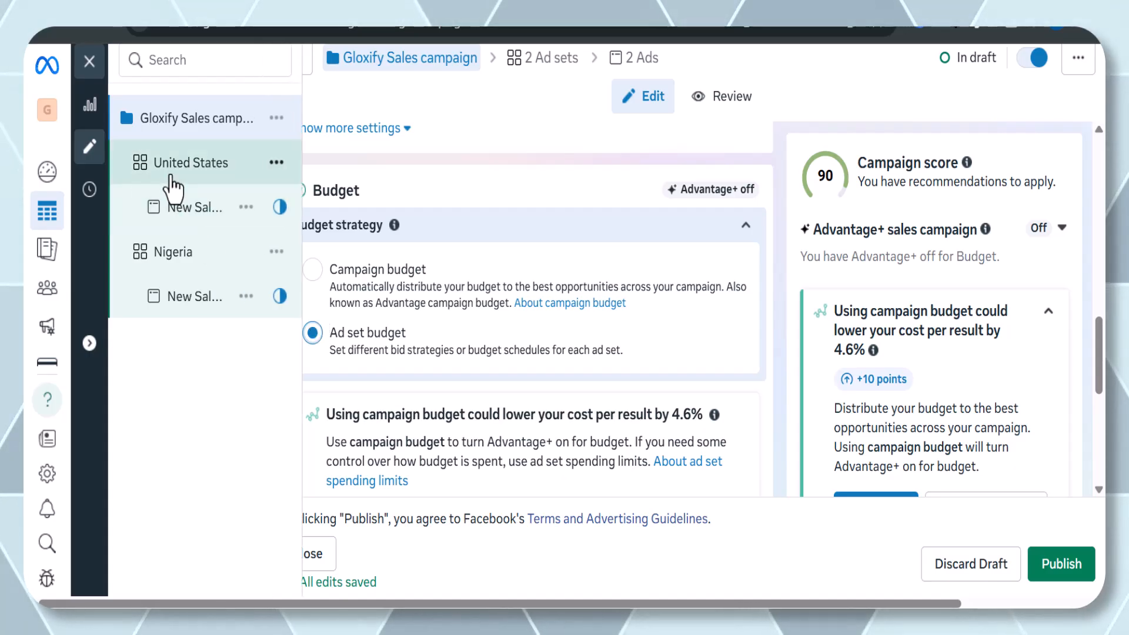
pyautogui.click(171, 180)
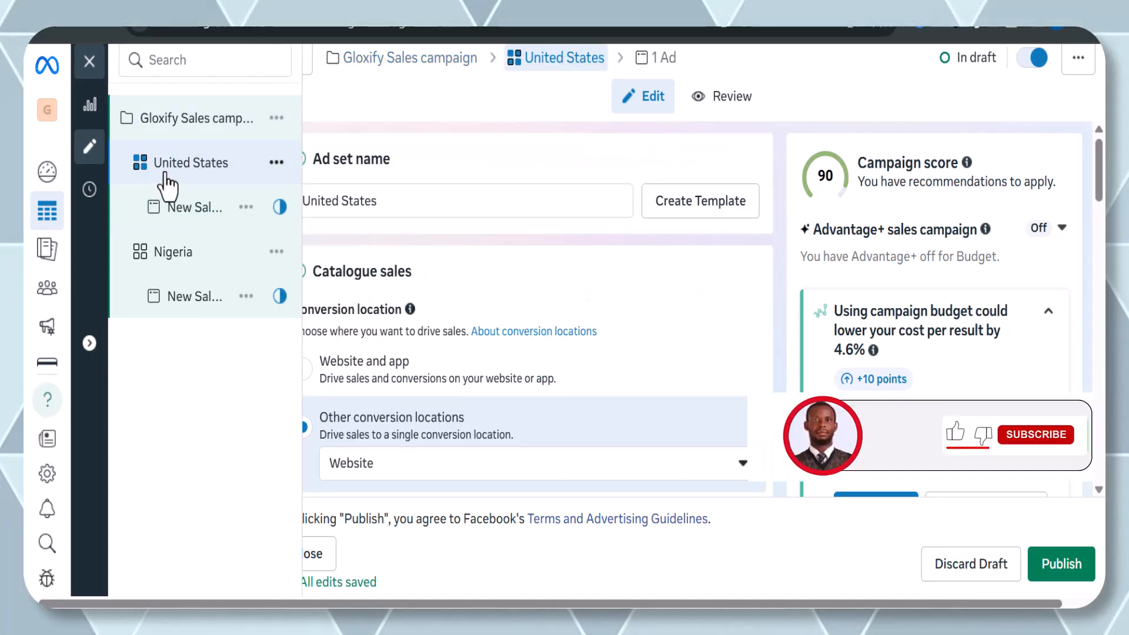
pyautogui.scroll(-10, 493, 326)
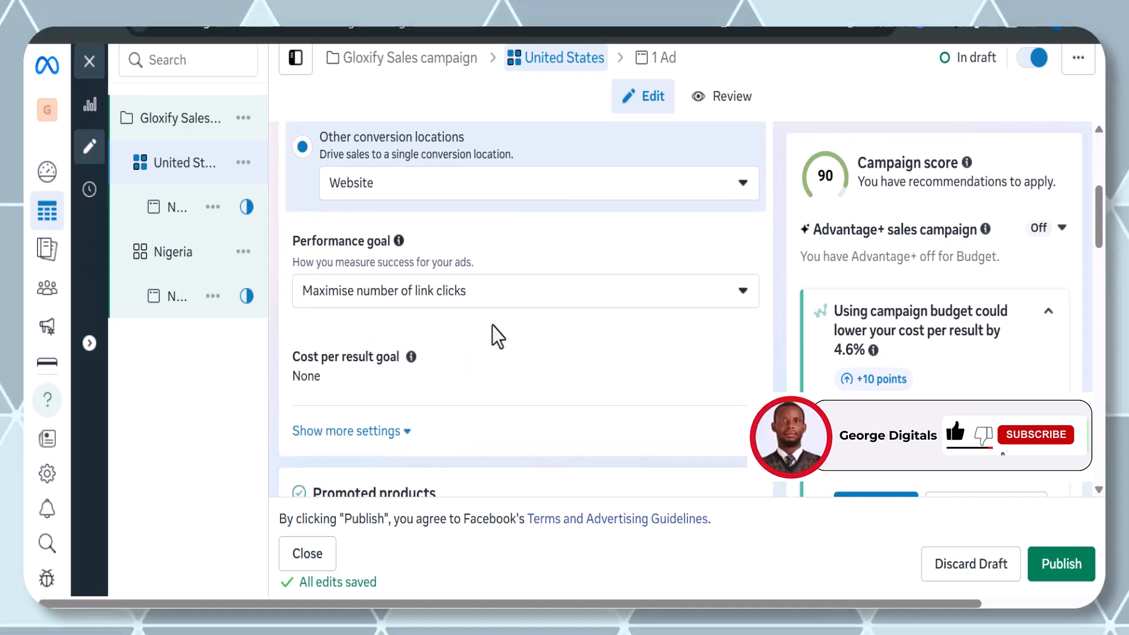
pyautogui.scroll(-3, 492, 326)
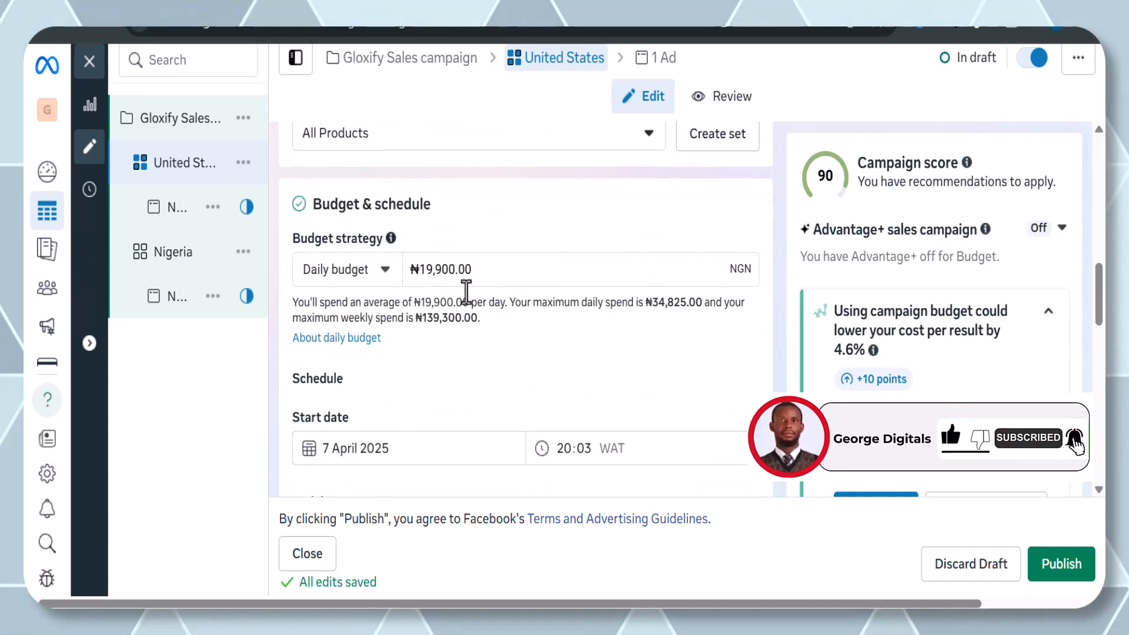
pyautogui.click(443, 270)
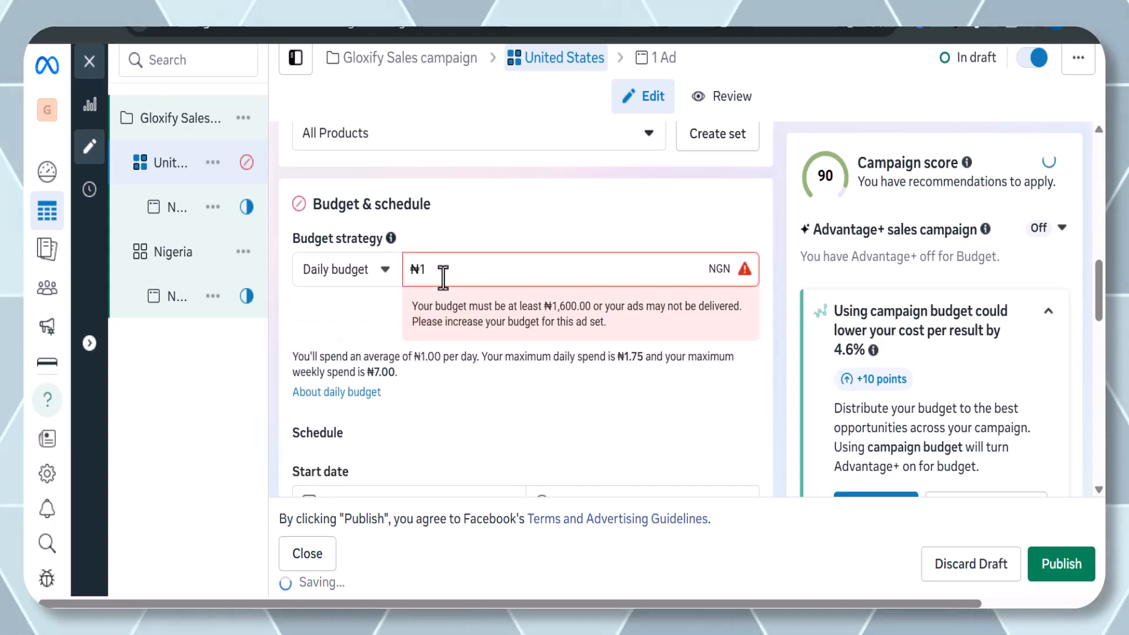
pyautogui.write('1,75')
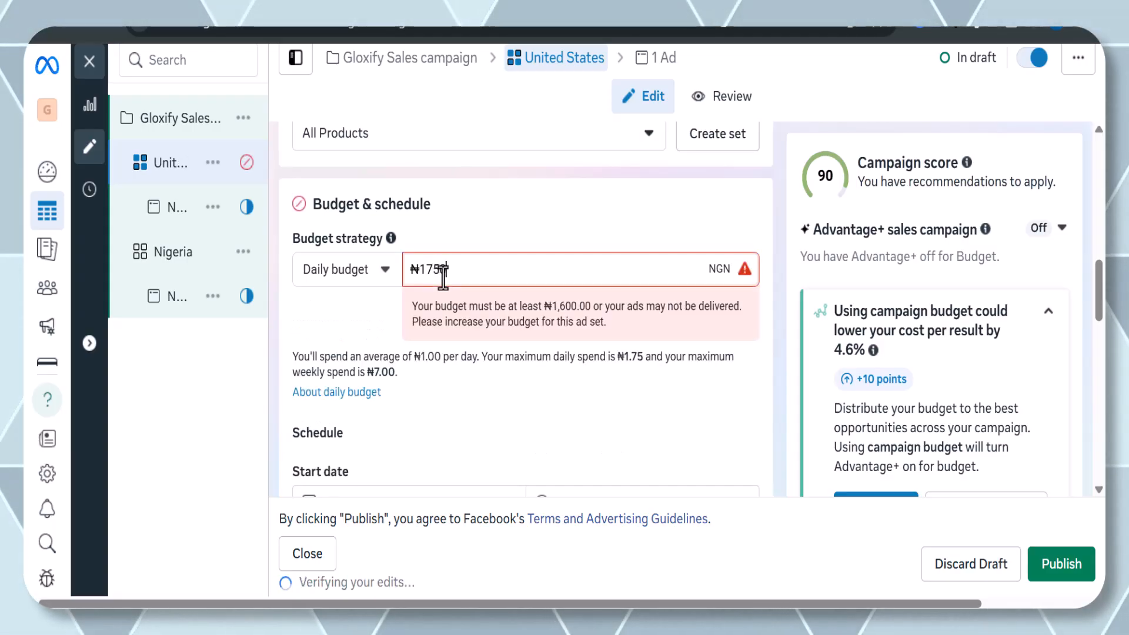
pyautogui.write('0')
pyautogui.click(203, 411)
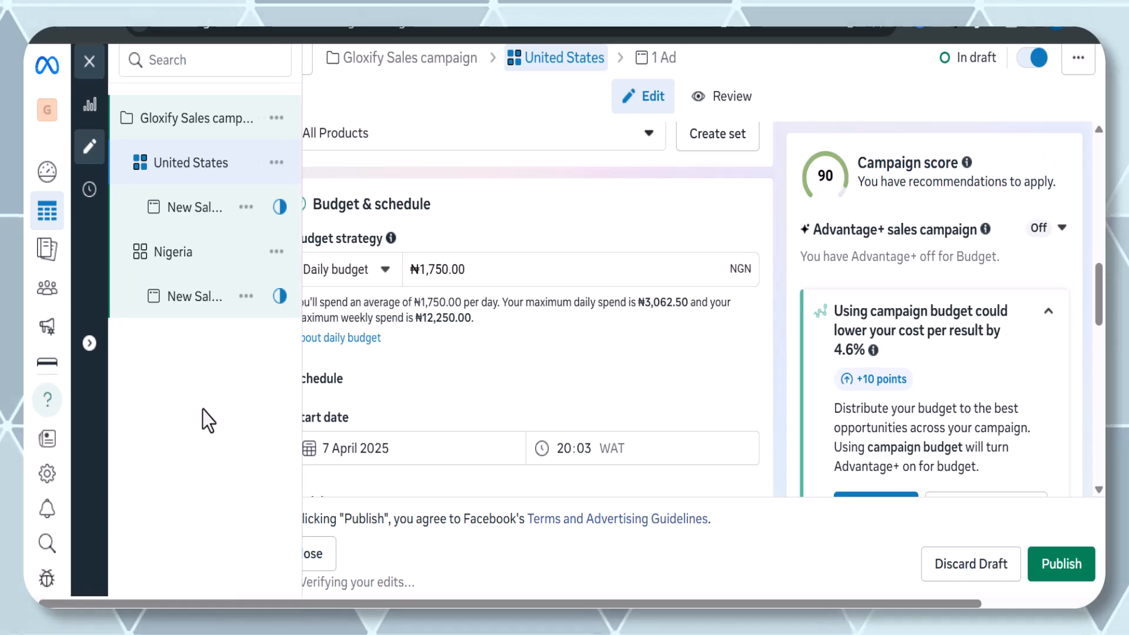
# Open the Nigeria ad set and set its daily budget to ₦1,750.
pyautogui.click(174, 254)
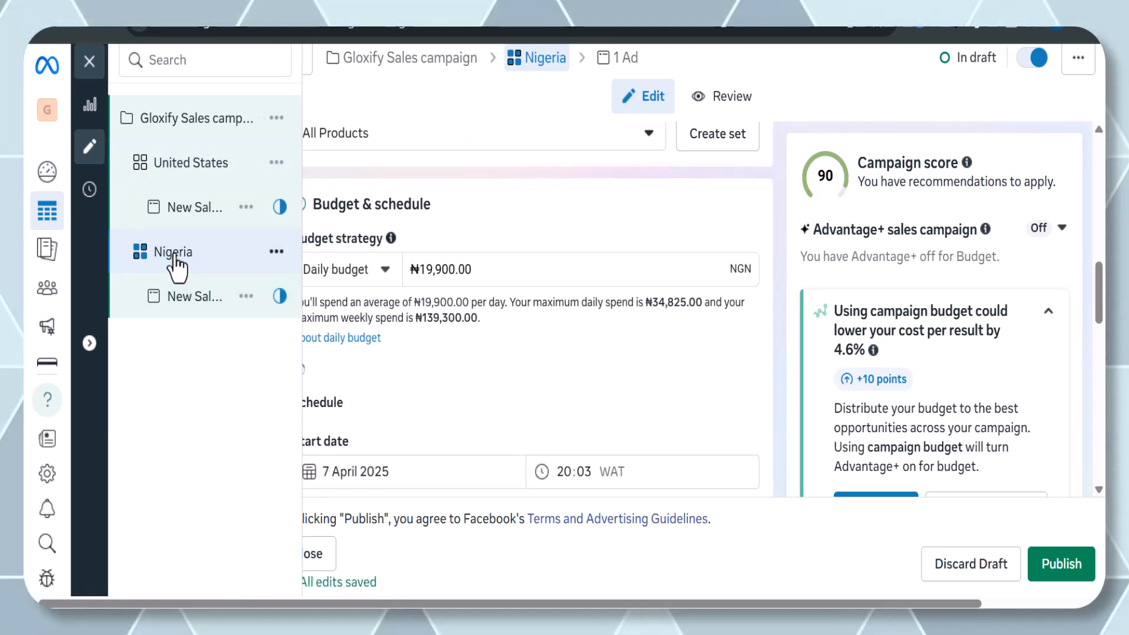
pyautogui.doubleClick(447, 269)
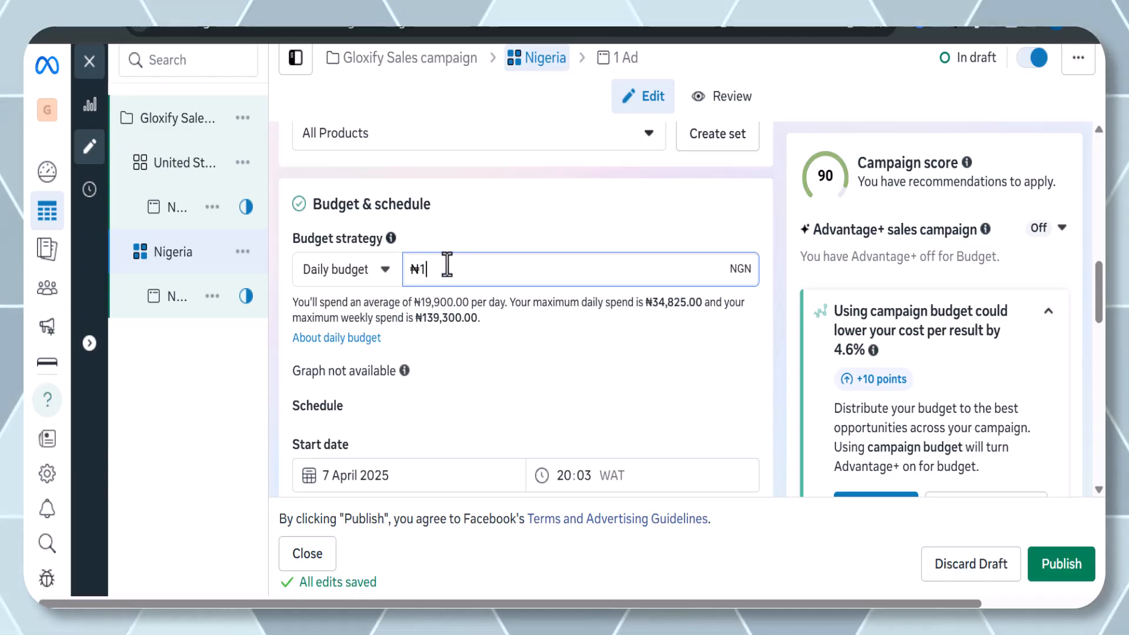
pyautogui.write('174')
pyautogui.press('BackSpace')
pyautogui.write('50')
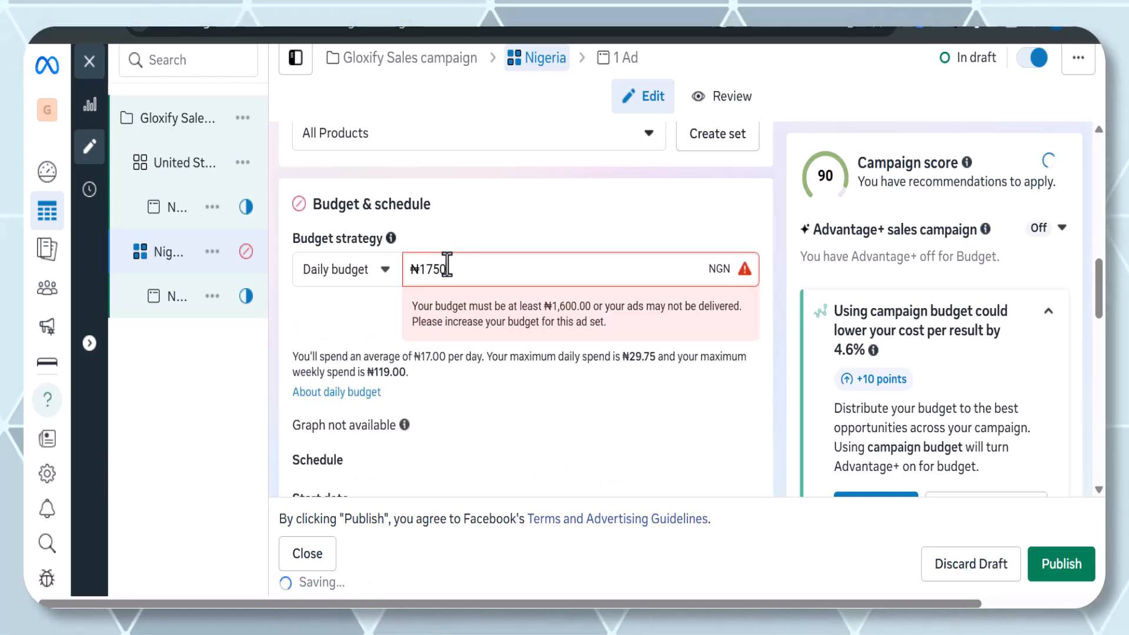
pyautogui.moveTo(182, 486)
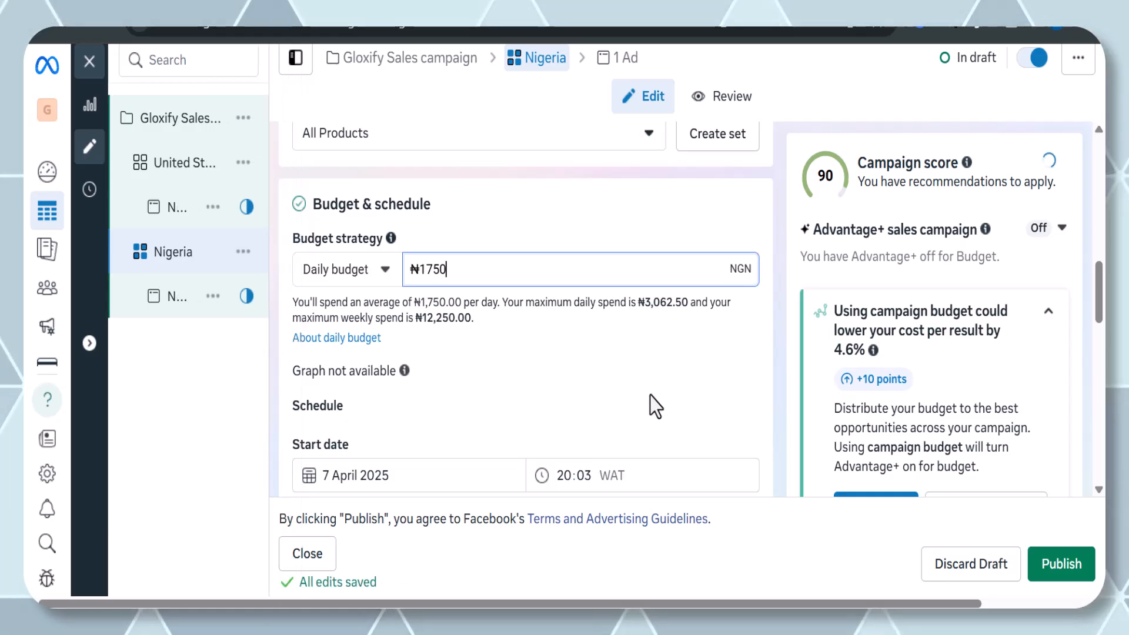
pyautogui.scroll(-1, 651, 397)
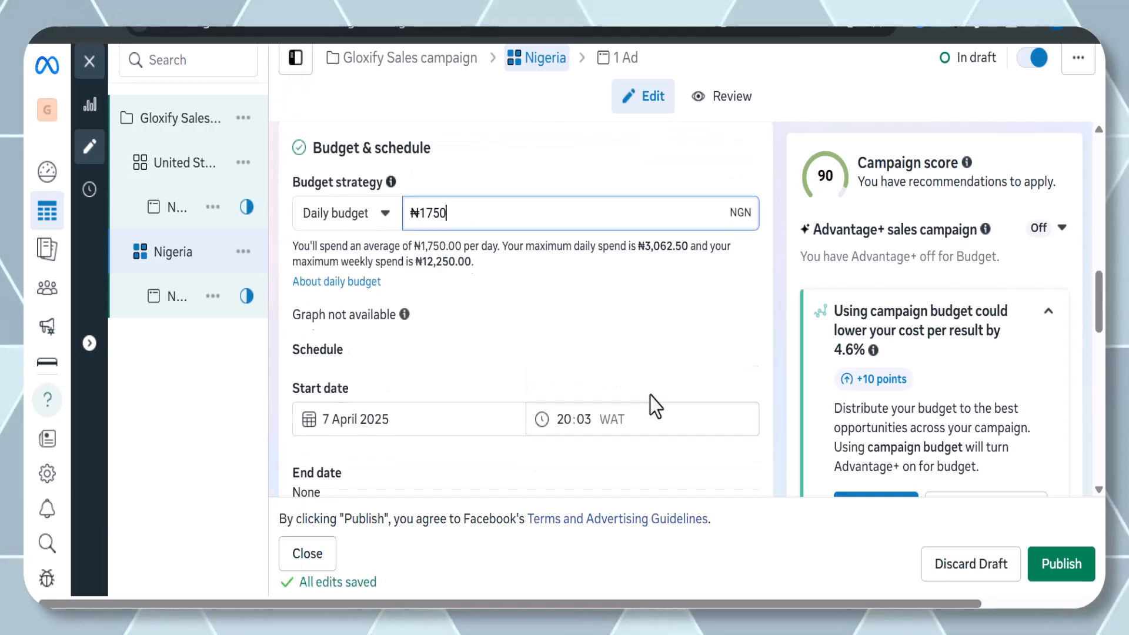
pyautogui.scroll(1, 651, 396)
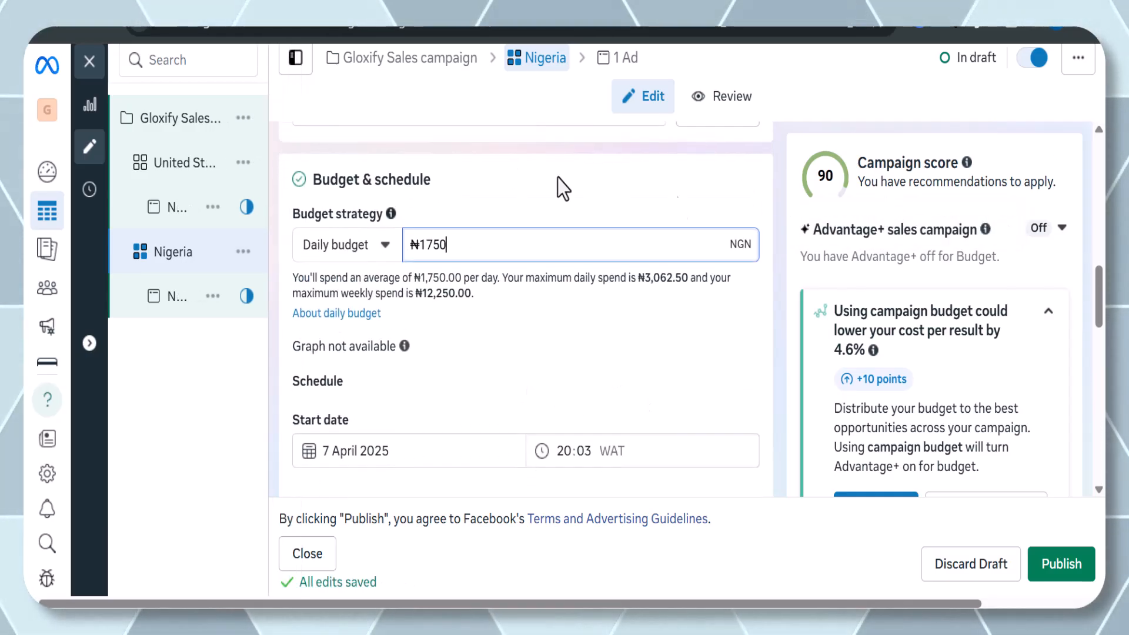
pyautogui.moveTo(151, 143)
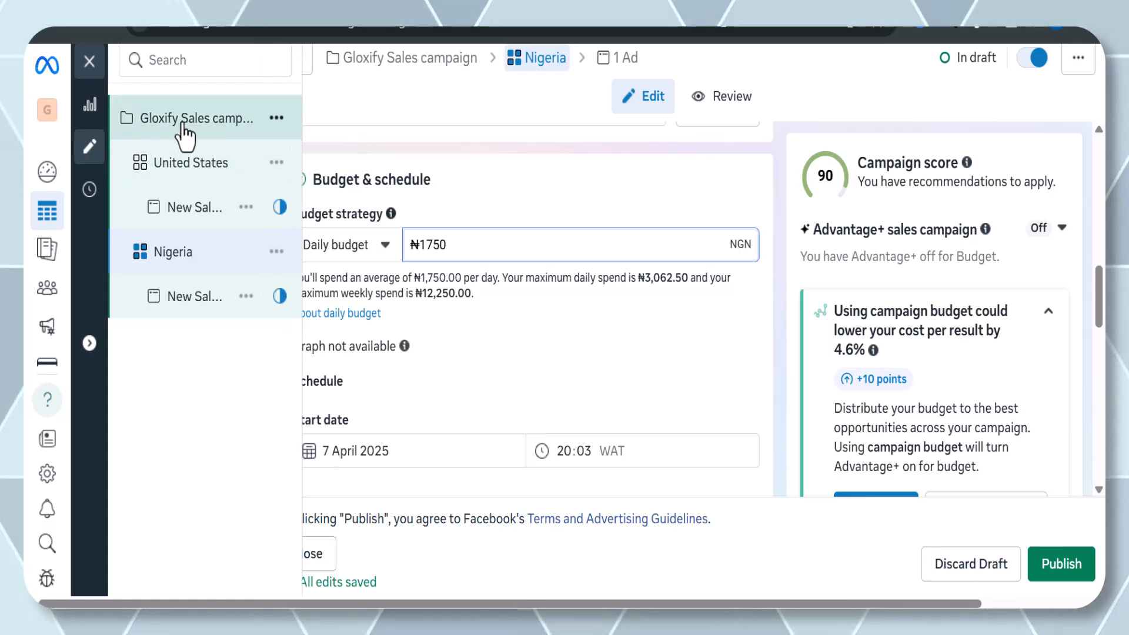